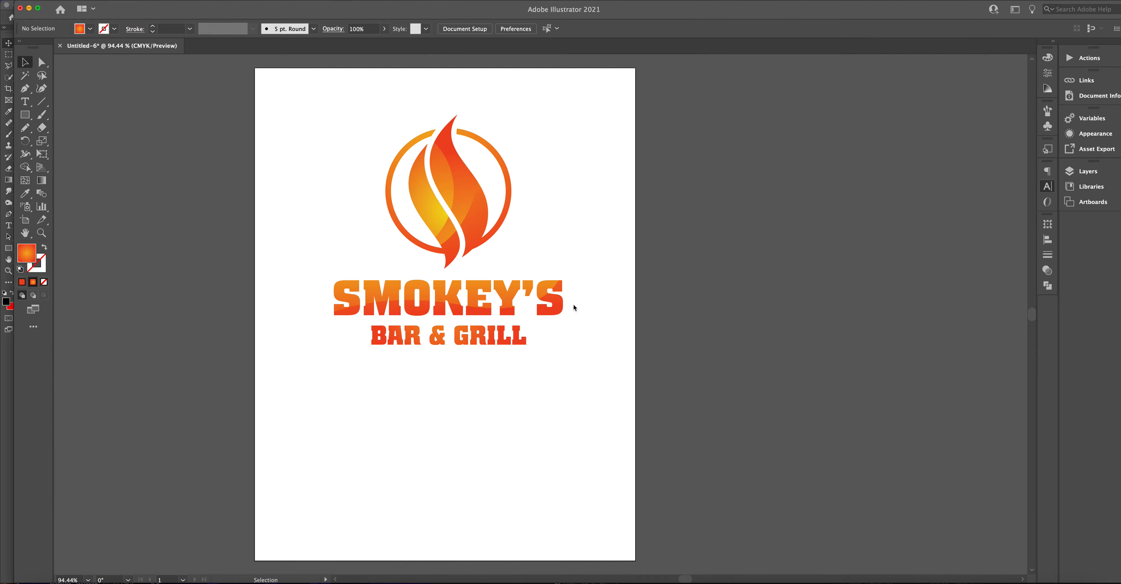
Step: Scale down the complete Smokey's Bar & Grill logo and place it centred near the top of the artboard
key("shift+Tab")
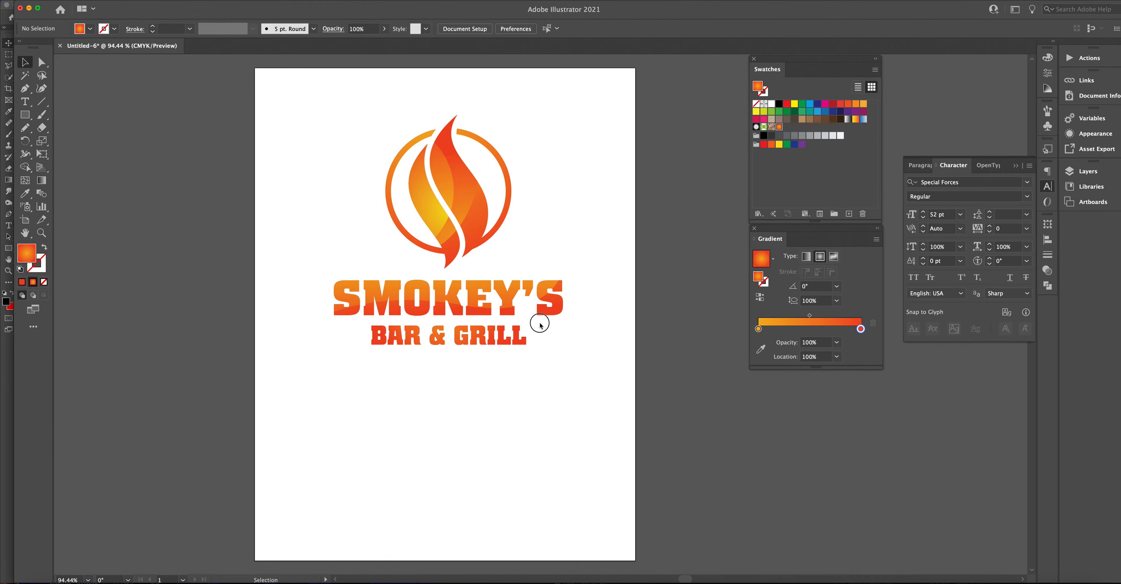
left_click_drag(549, 360, 339, 127)
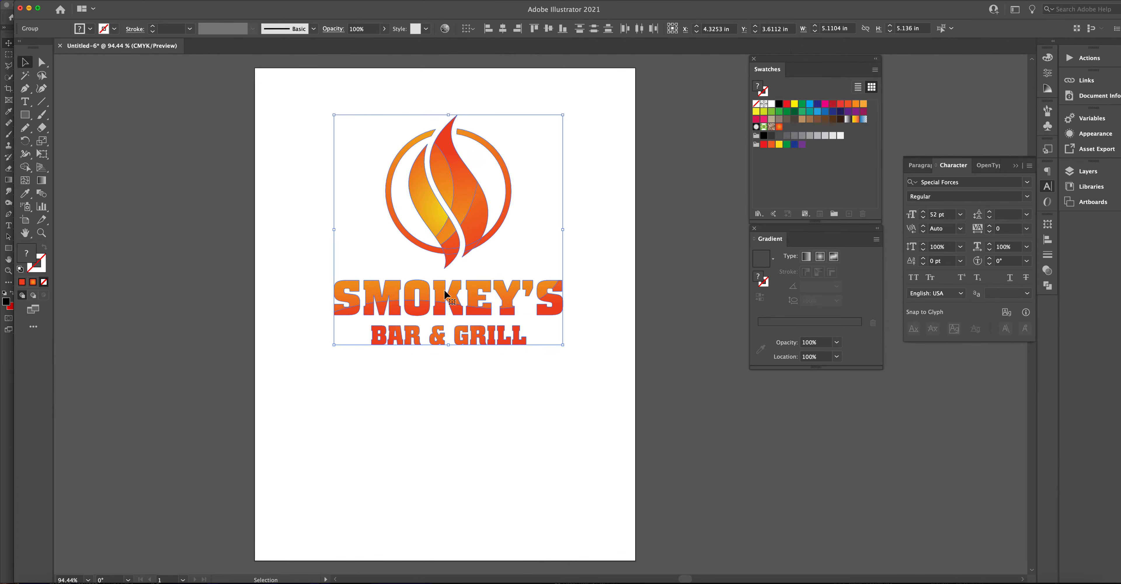
left_click_drag(447, 343, 448, 258)
left_click_drag(452, 178, 454, 166)
left_click(533, 254)
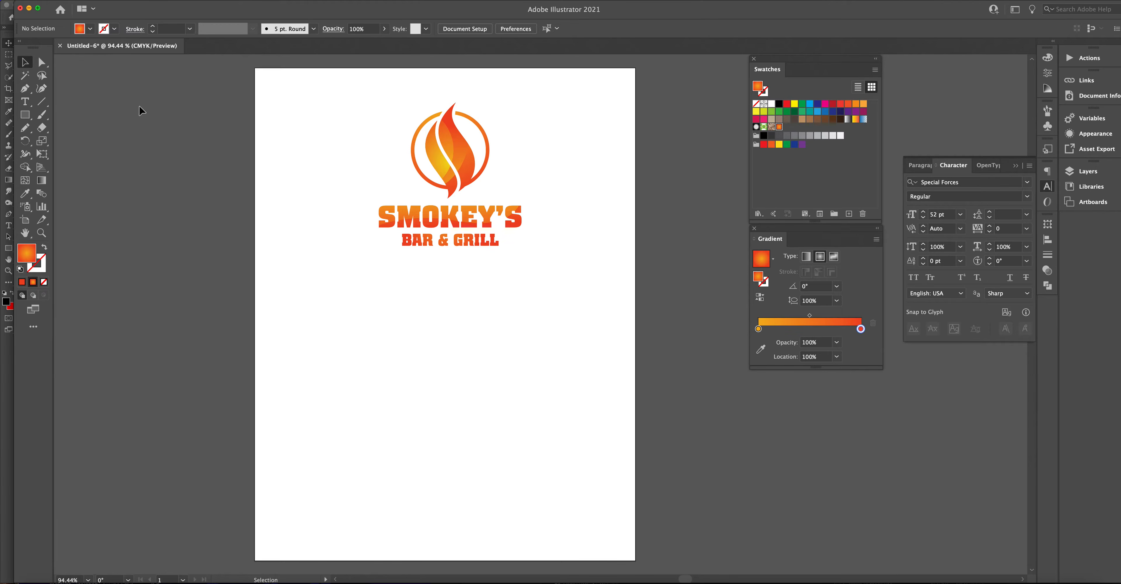
Step: Draw the curved outer edge of a left flame with the Pen tool below the logo, from its lower point up to its tip
key("p")
left_click_drag(115, 12, 102, 14)
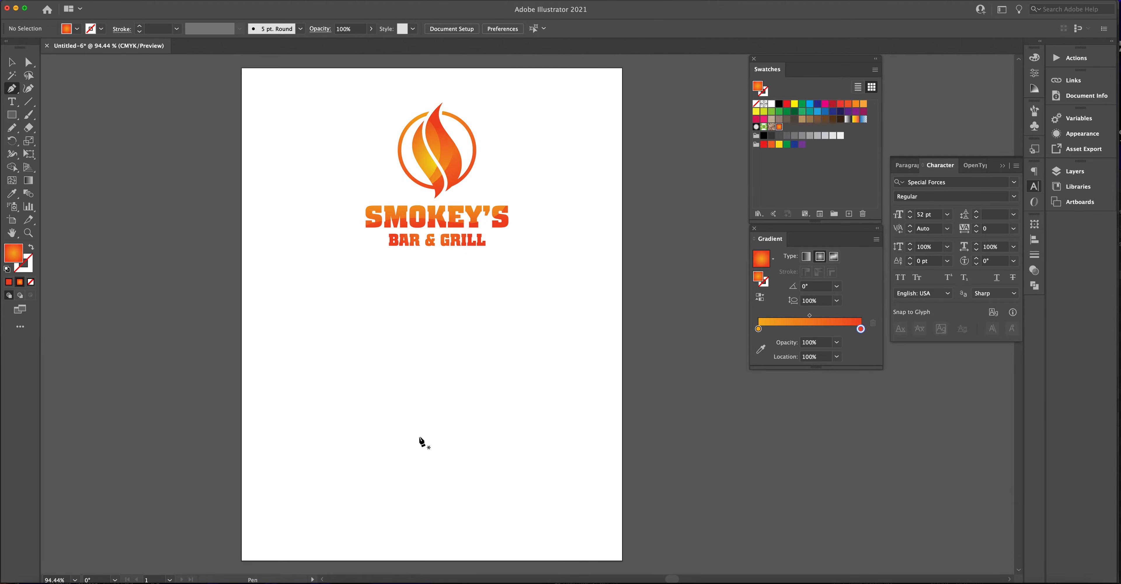
left_click(428, 413)
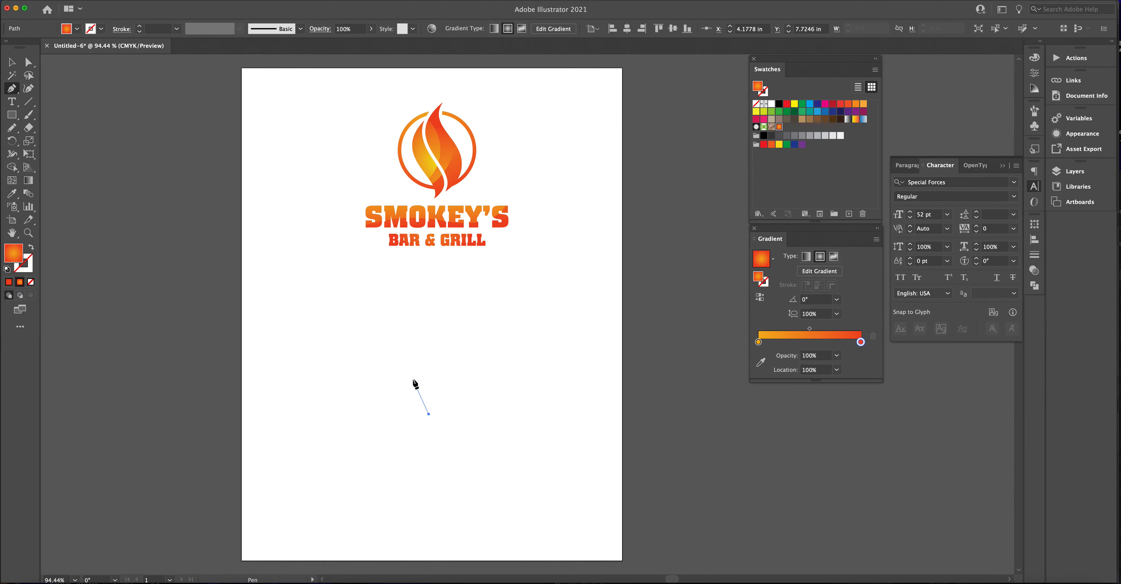
left_click_drag(420, 385, 407, 373)
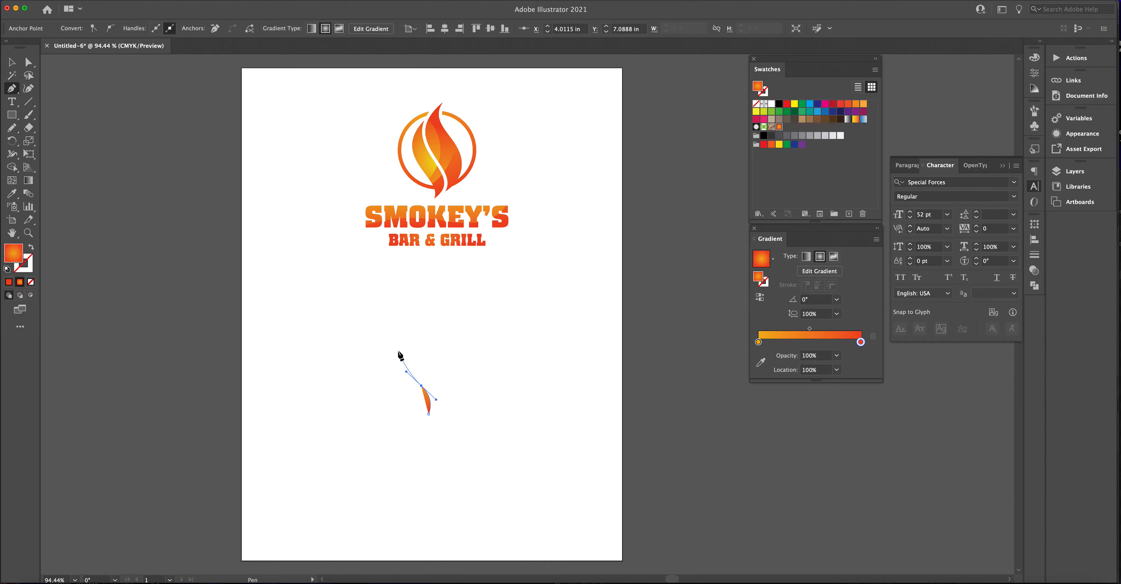
left_click_drag(401, 344, 404, 336)
key("super")
key("super+z")
left_click_drag(407, 322, 425, 300)
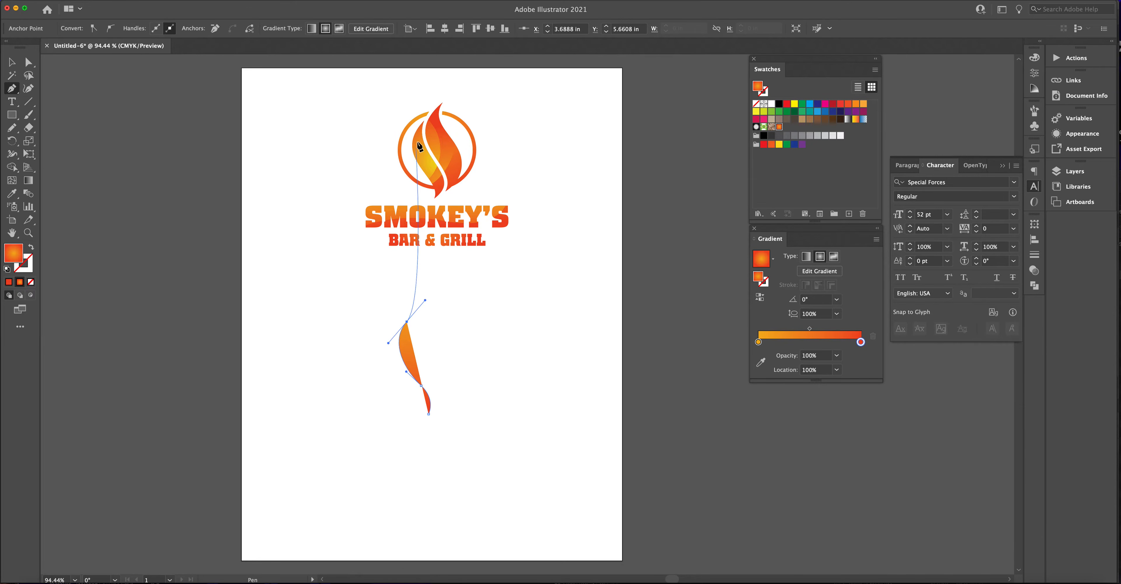
Step: Add the S-curved inner edge of the left flame from its tip and close the path at the lower point
left_click(406, 322)
left_click_drag(427, 364, 452, 385)
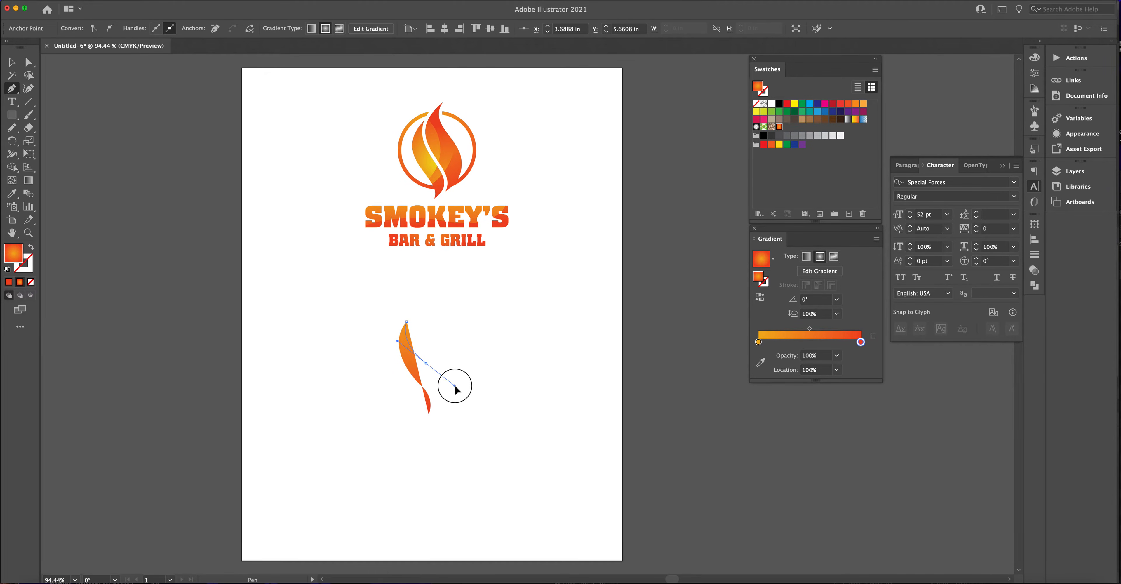
left_click_drag(456, 386, 456, 388)
left_click_drag(455, 388, 456, 393)
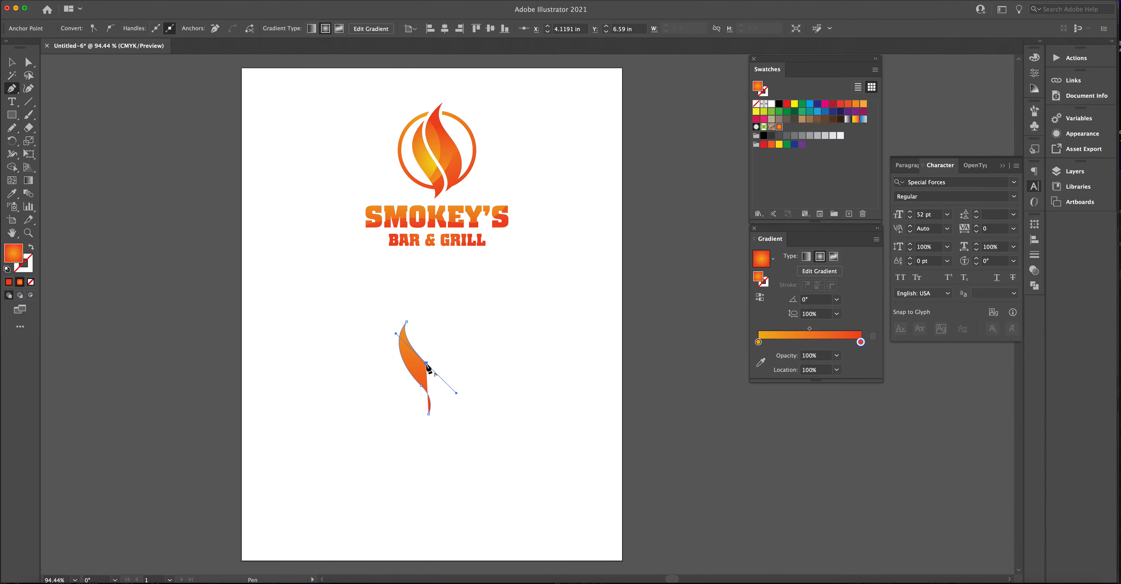
left_click(429, 414)
Step: Draw a taller right flame beside the left one with the Pen tool, leaving a narrow curved gap, and close the path
left_click_drag(442, 401, 396, 325)
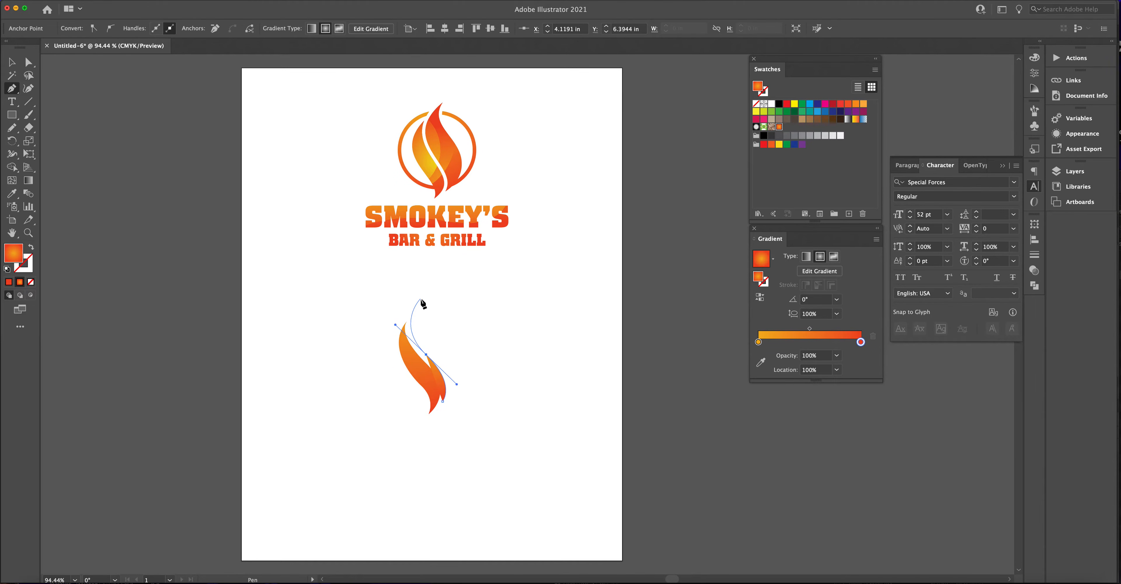
left_click_drag(420, 299, 474, 355)
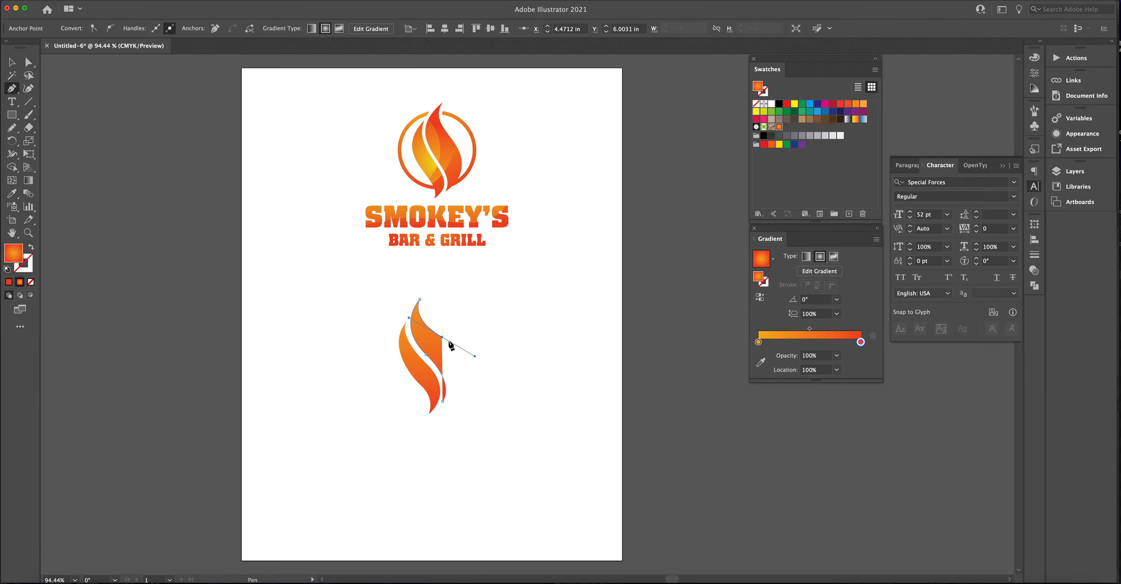
key("super+z")
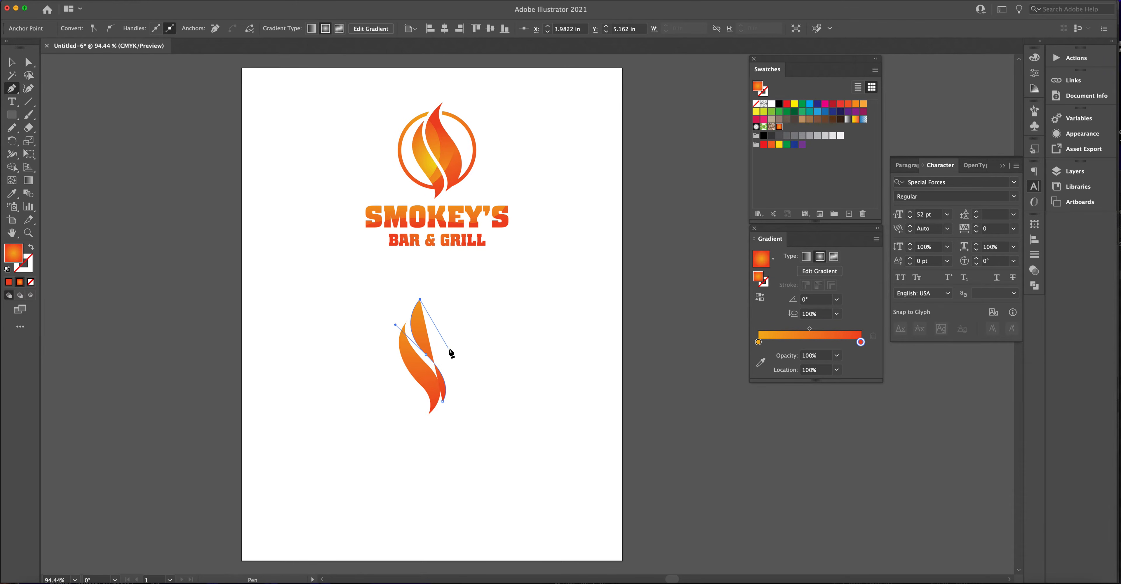
left_click_drag(449, 347, 492, 380)
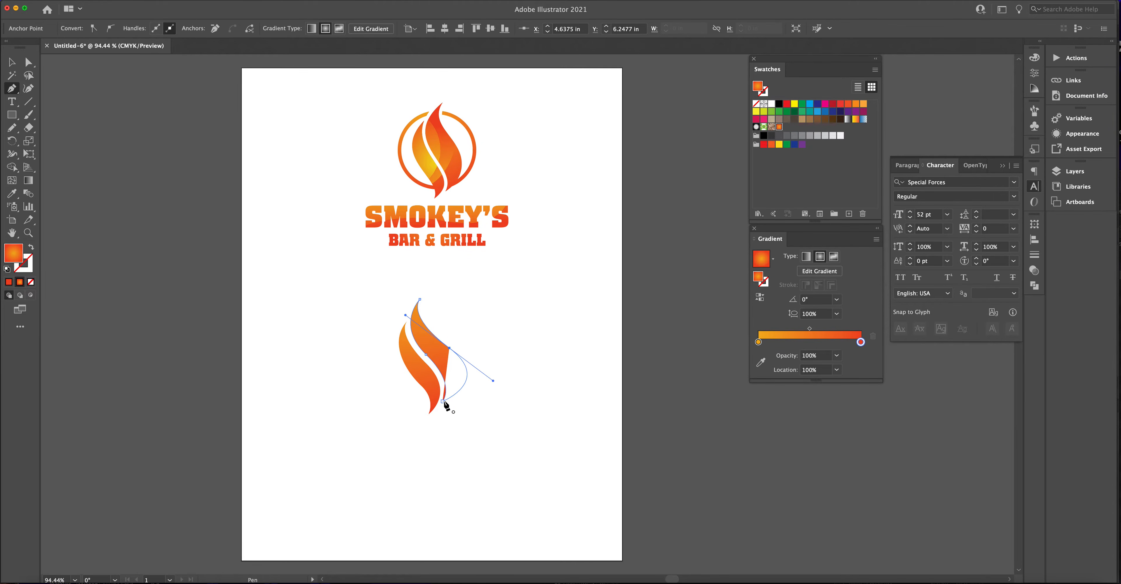
left_click(449, 348)
left_click_drag(442, 400, 412, 428)
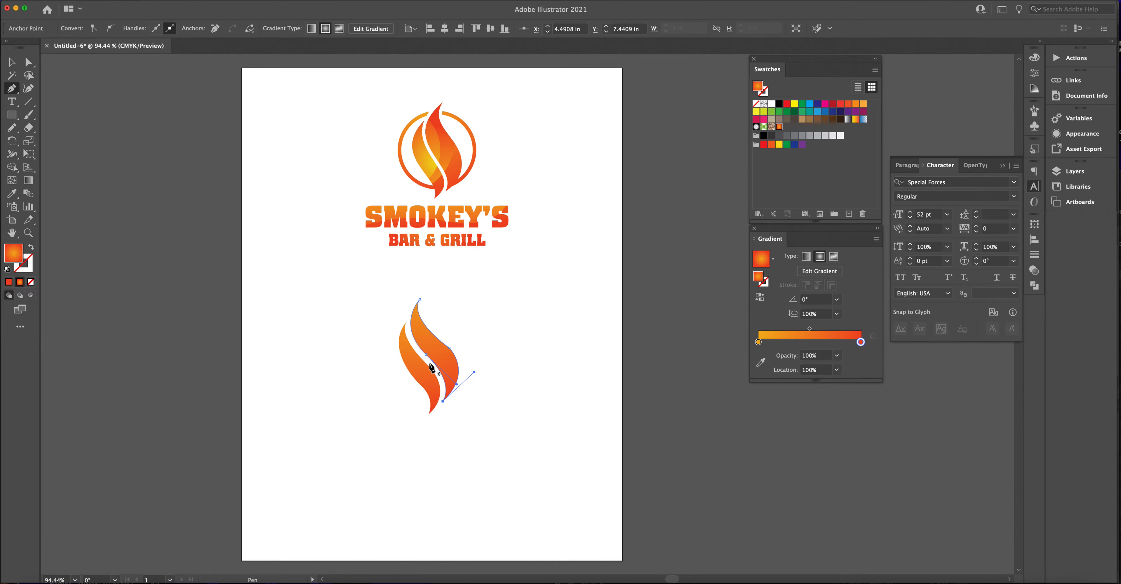
key("super+z")
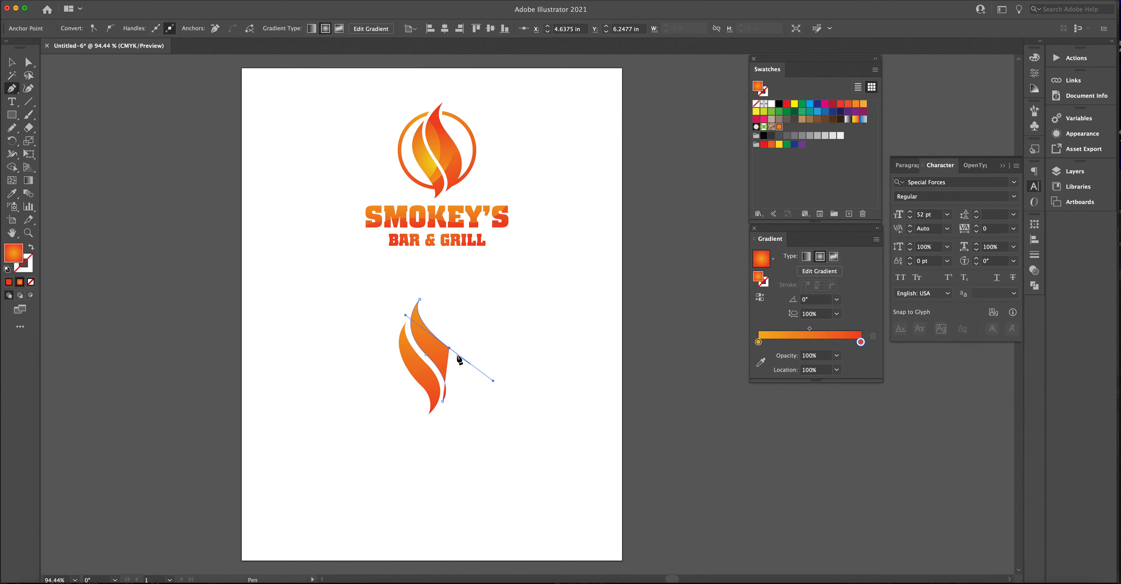
left_click(443, 401)
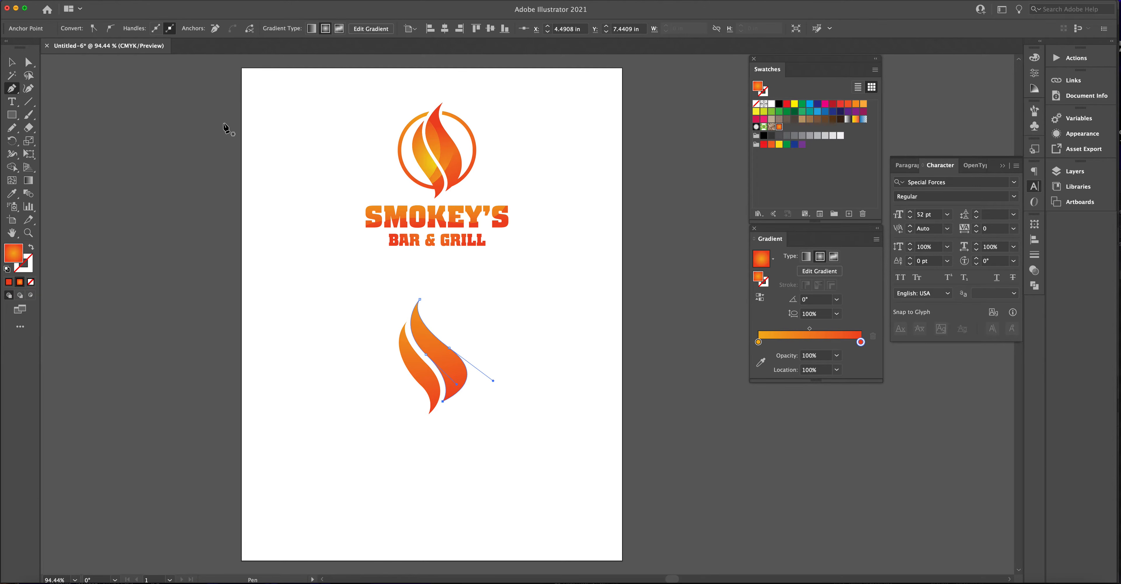
Step: Refine the right flame with Direct Selection, slimming its outer bulge, extending its tip up and outward, and smoothing the upper curve
left_click(34, 64)
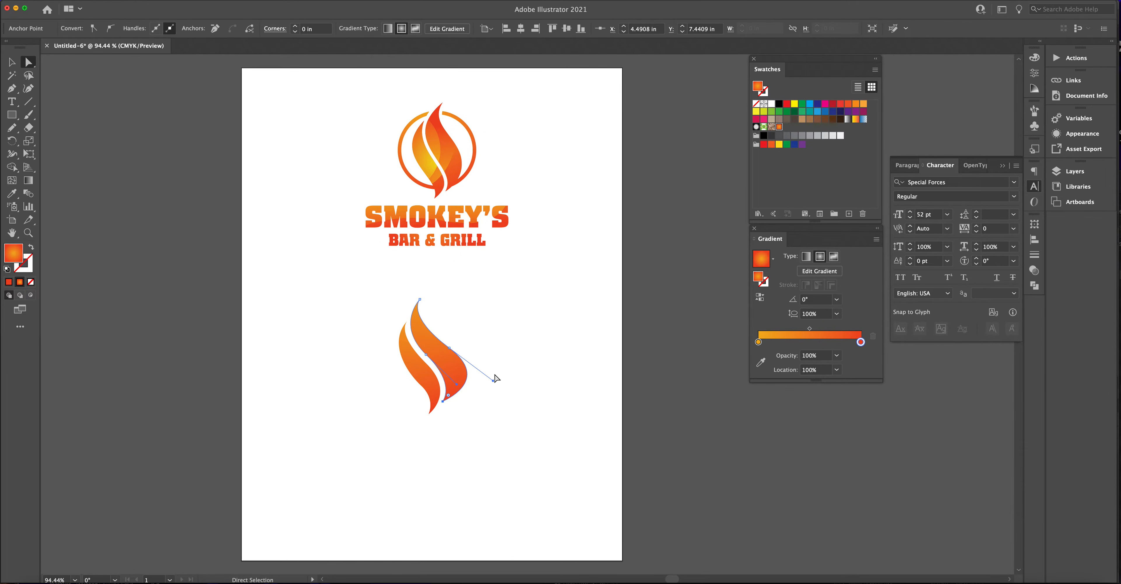
mouse_move(493, 382)
left_mouse_down()
mouse_move(476, 381)
mouse_move(491, 377)
left_mouse_up()
left_click_drag(490, 376, 485, 376)
key("alt")
mouse_move(486, 377)
left_mouse_down()
mouse_move(479, 388)
mouse_move(475, 378)
left_mouse_up()
left_click_drag(418, 301, 429, 299)
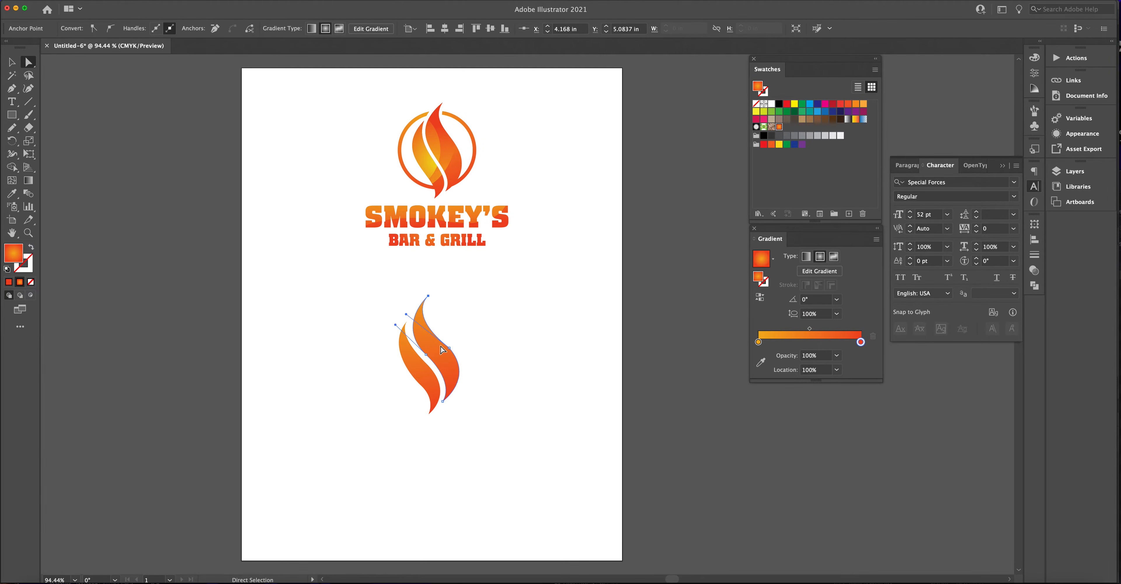
left_click_drag(450, 352, 450, 343)
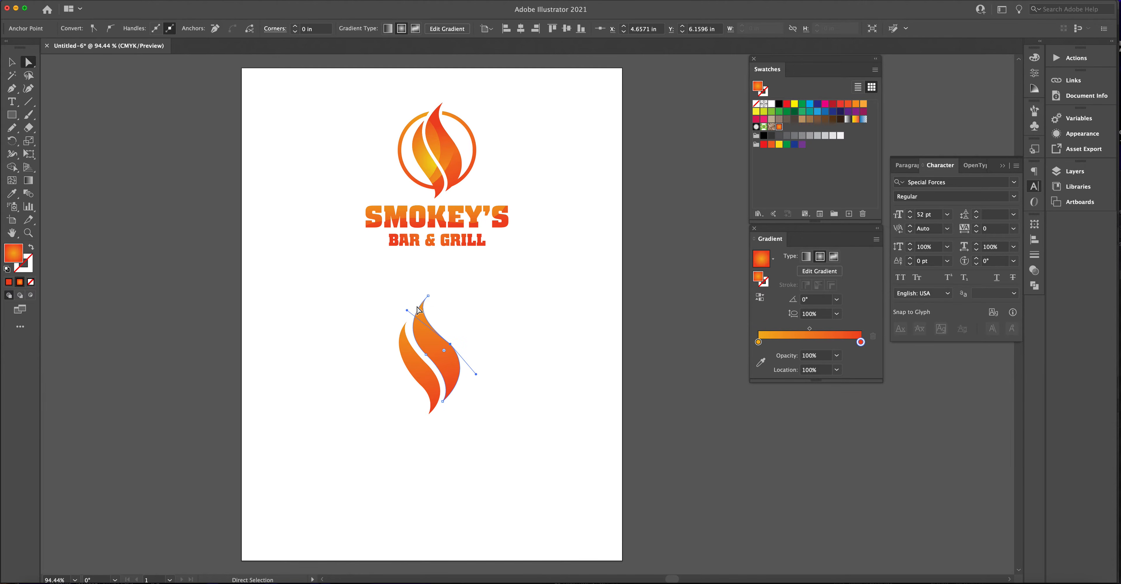
left_click_drag(407, 310, 418, 321)
Step: Reshape the left flame's tip by shifting its anchor point slightly outward and adjusting the curve handles, then deselect it
left_click(407, 324)
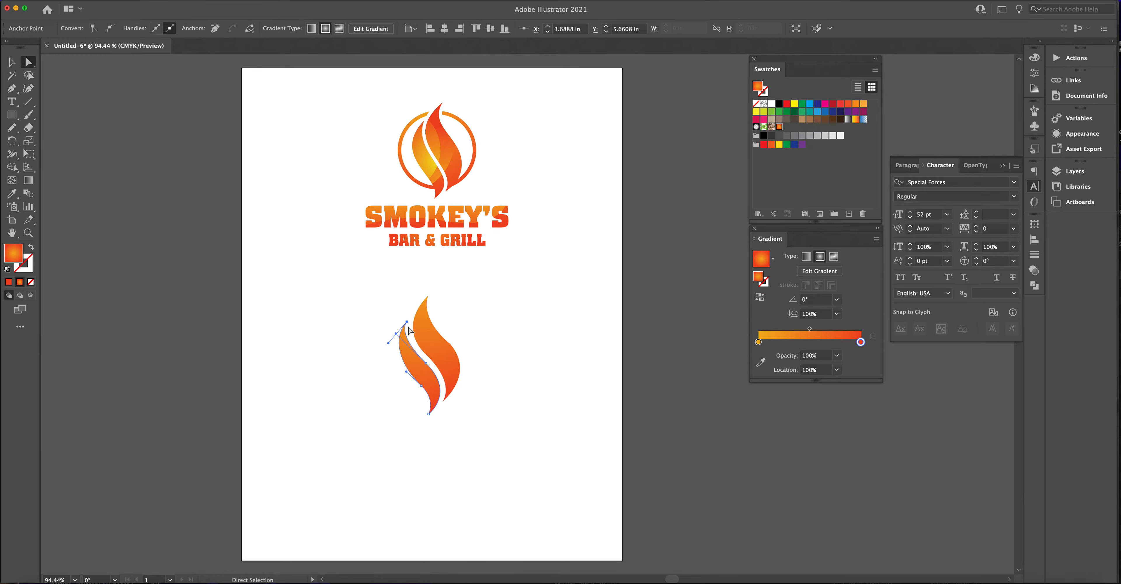
left_click(407, 324)
left_click_drag(407, 323, 409, 322)
left_click_drag(391, 342, 391, 345)
left_click_drag(396, 333, 401, 339)
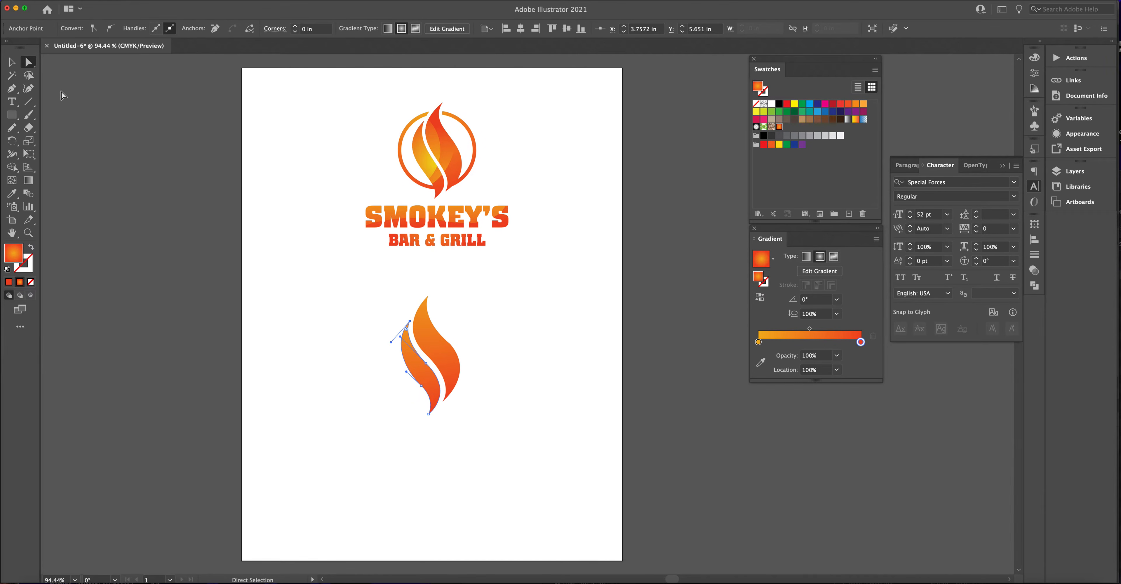
left_click(18, 64)
left_click(316, 210)
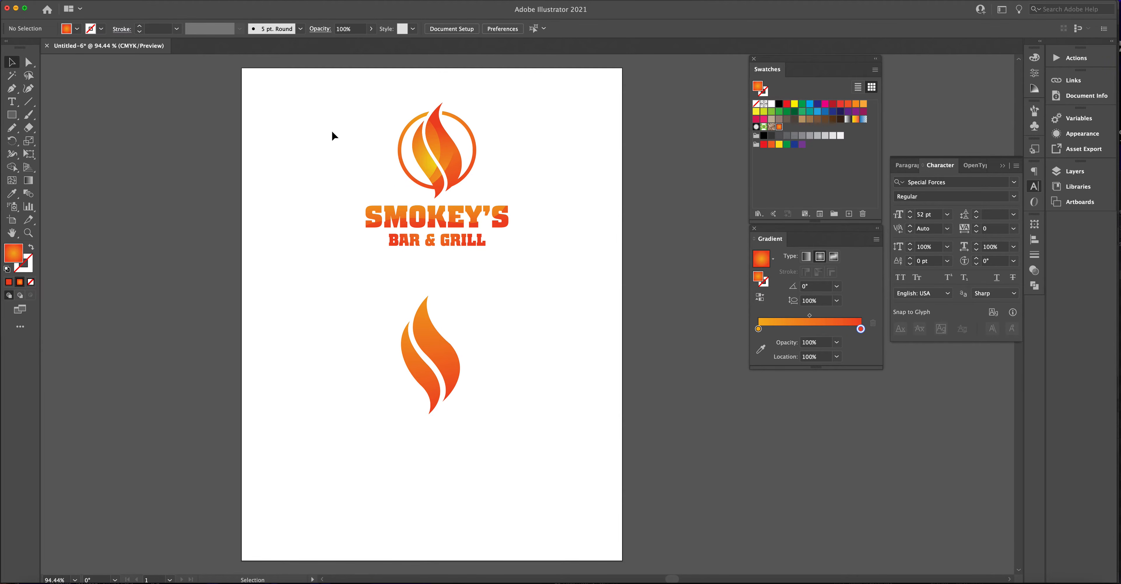
Step: Draw a circle about 1.9 in across over the flames and give it a solid red-orange stroke with no fill
left_click(12, 114)
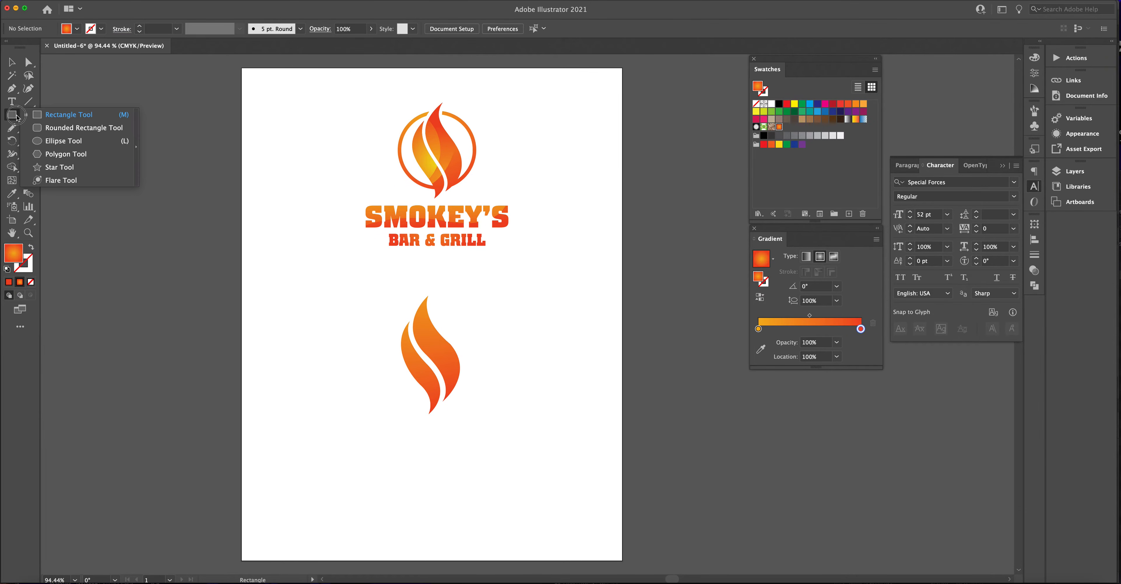
left_click(63, 141)
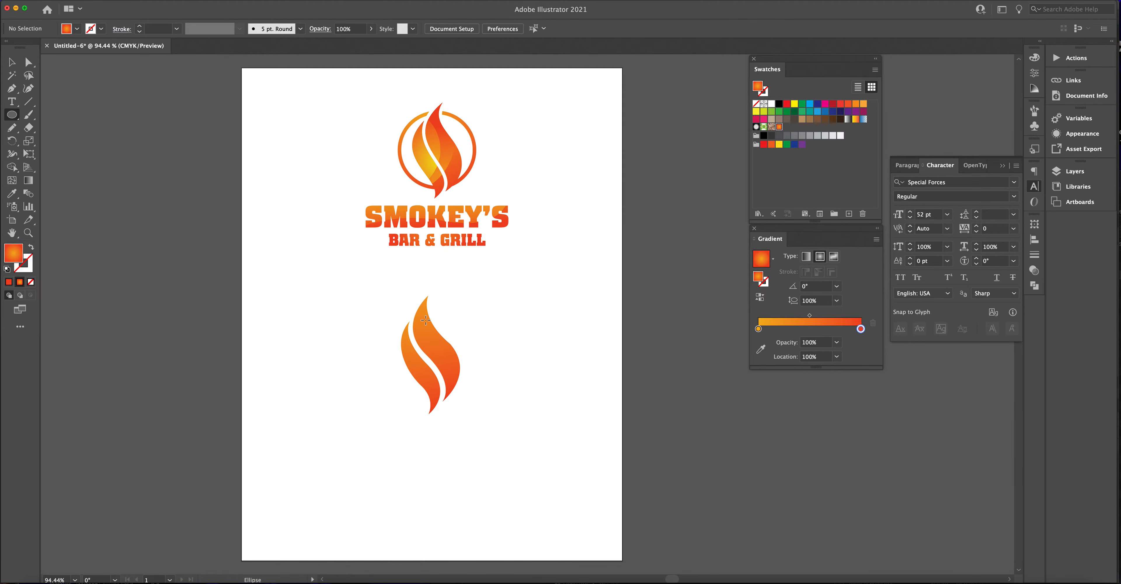
left_click_drag(386, 311, 470, 392)
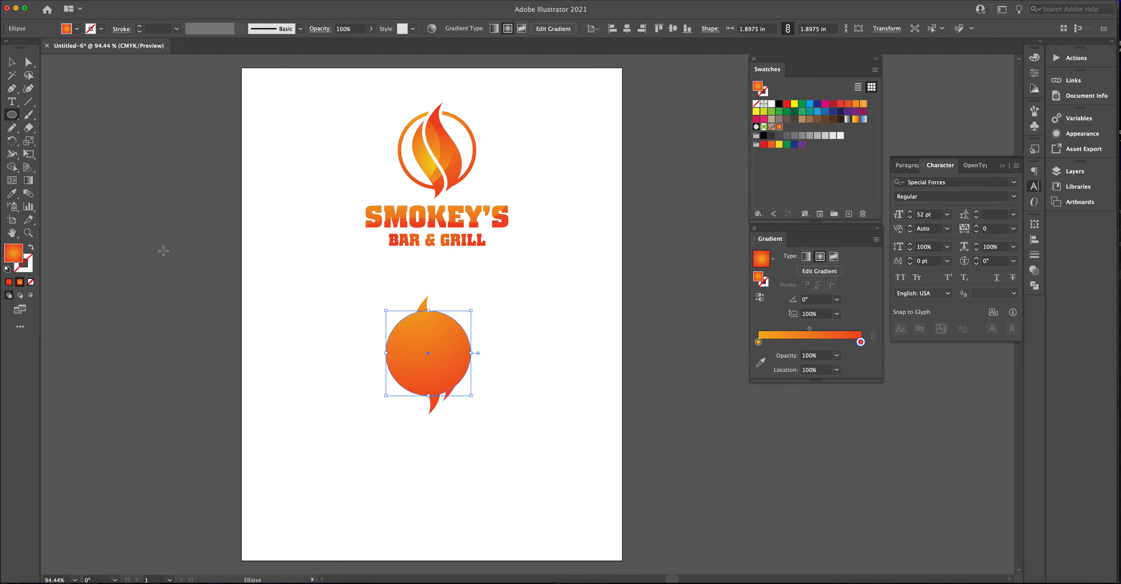
left_click(9, 282)
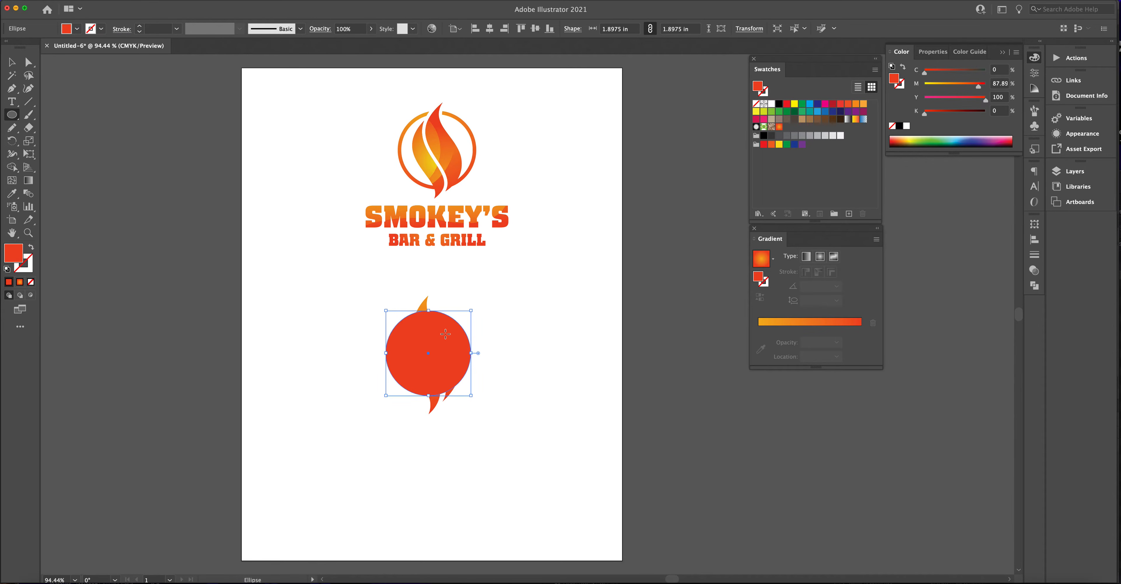
left_click(31, 247)
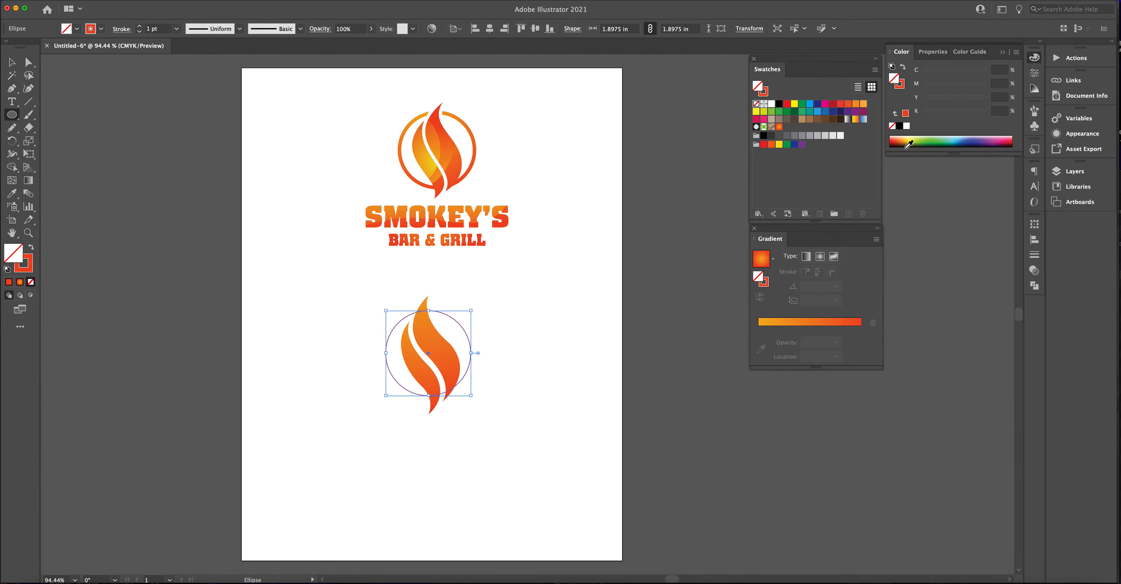
Step: Set the circle's stroke weight to 6 pt
left_click(1034, 256)
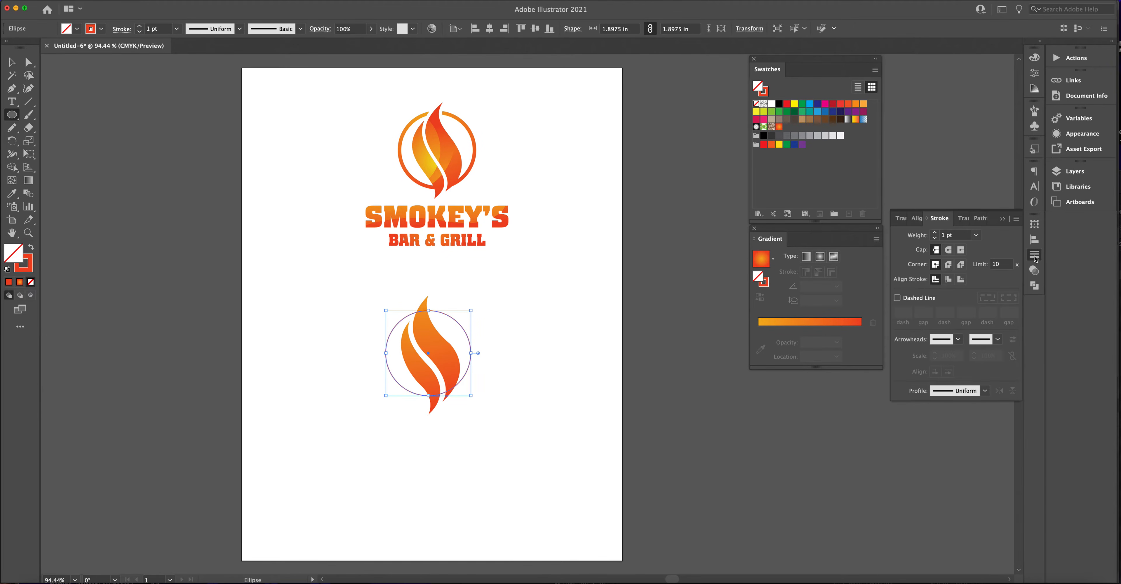
left_click(934, 233)
left_click(934, 232)
left_click(934, 233)
left_click(935, 233)
left_click(935, 233)
left_click(935, 233)
left_click(934, 233)
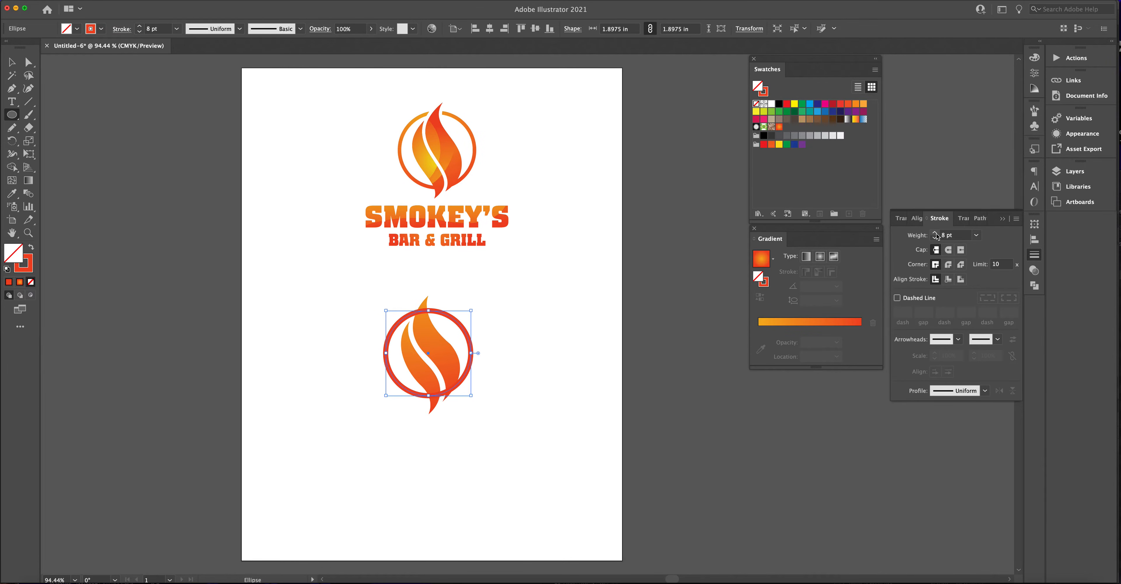
left_click(934, 240)
left_click(934, 239)
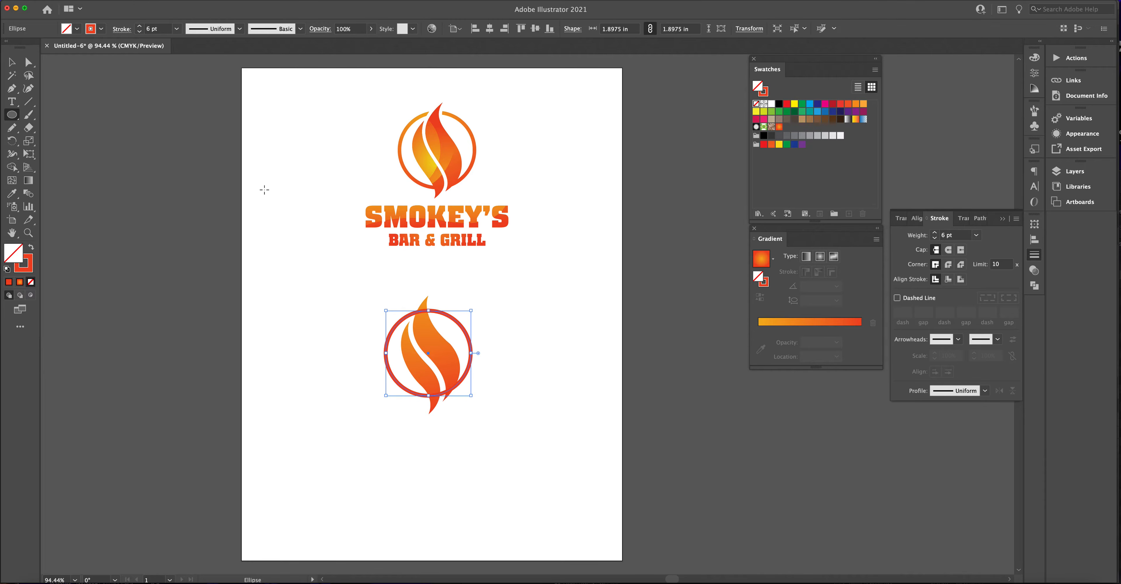
Step: Expand the circle's fill and stroke into a filled ring shape and deselect it
left_click(12, 62)
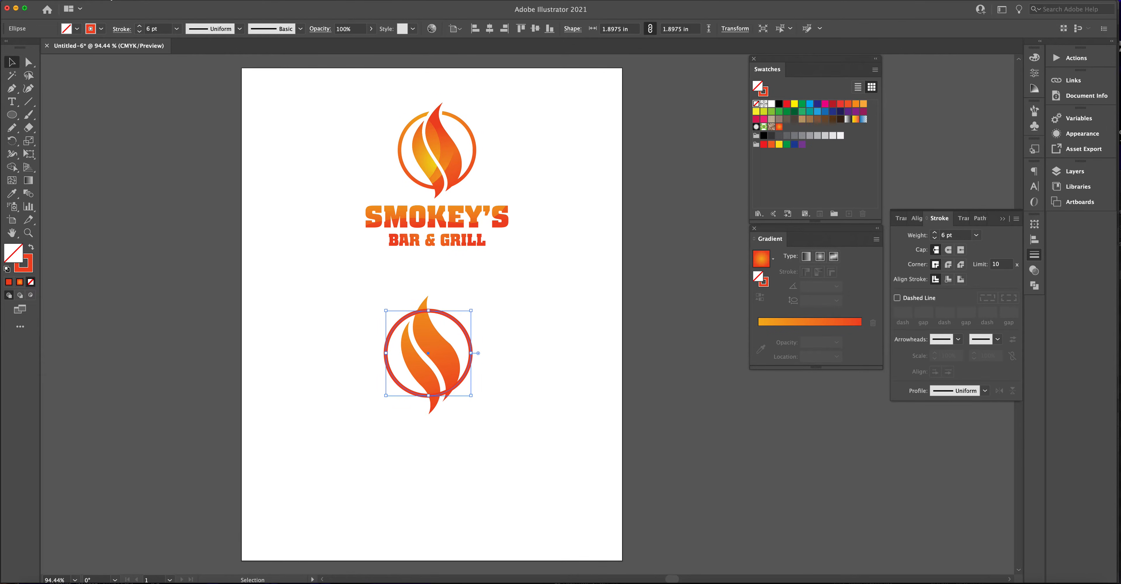
left_click(110, 0)
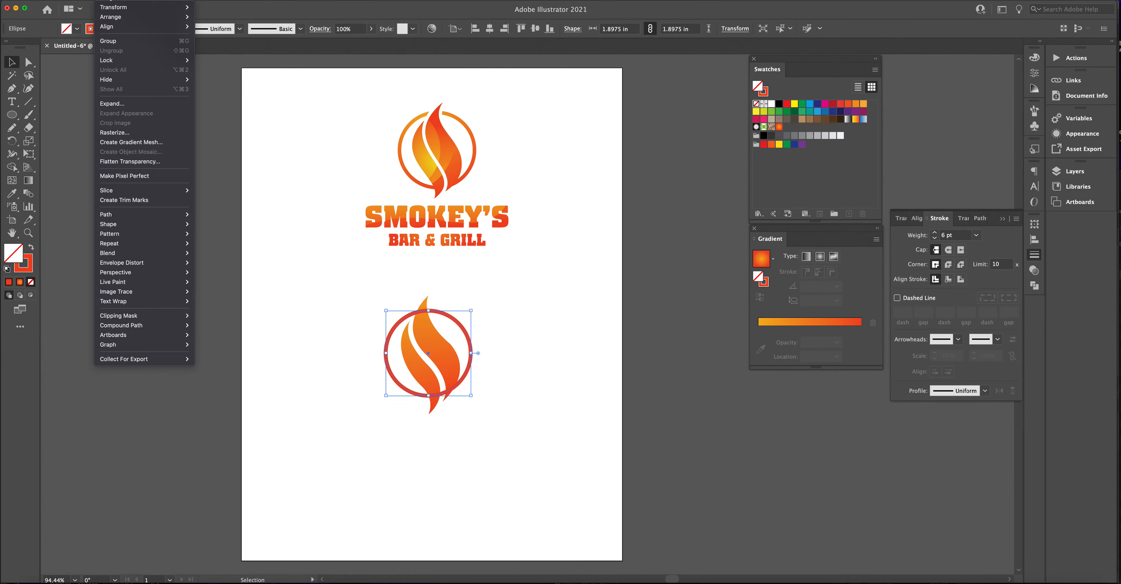
left_click(128, 105)
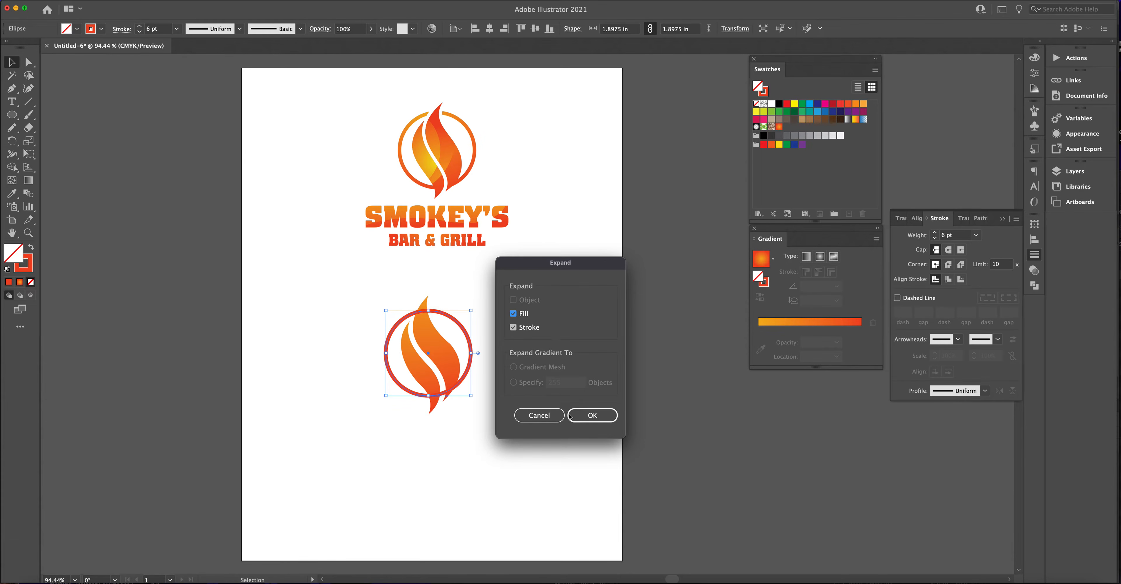
left_click(591, 414)
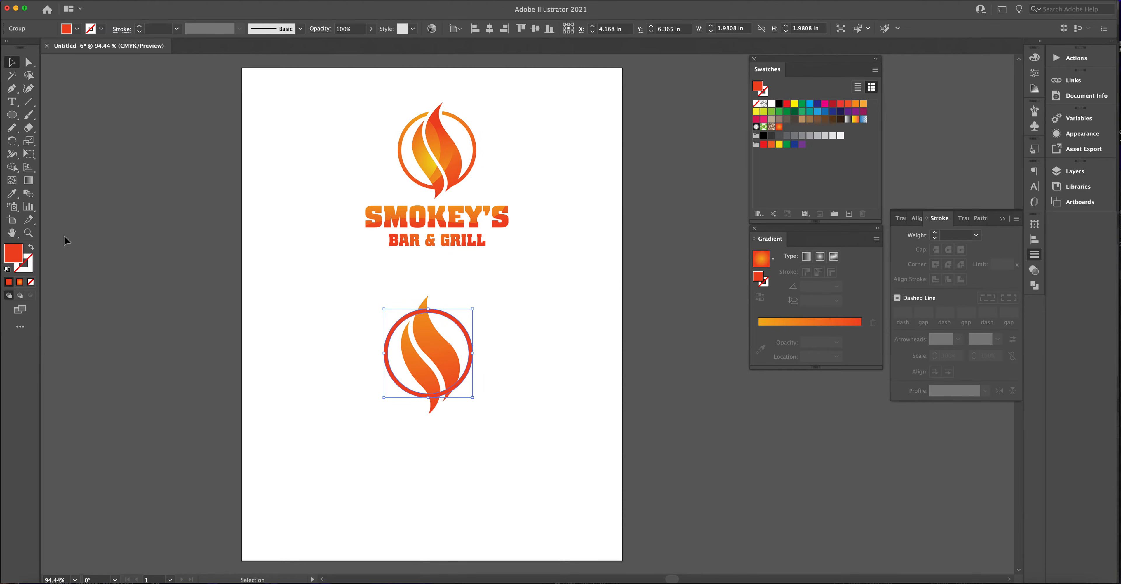
key("super+shift+a")
left_click(29, 233)
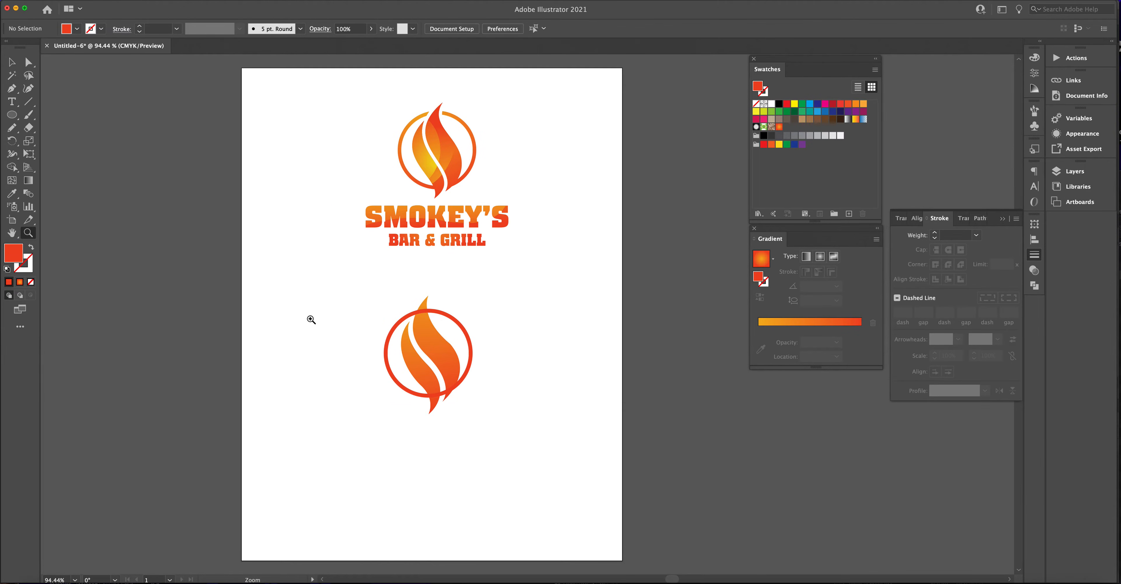
left_click(436, 318)
left_click(656, 326)
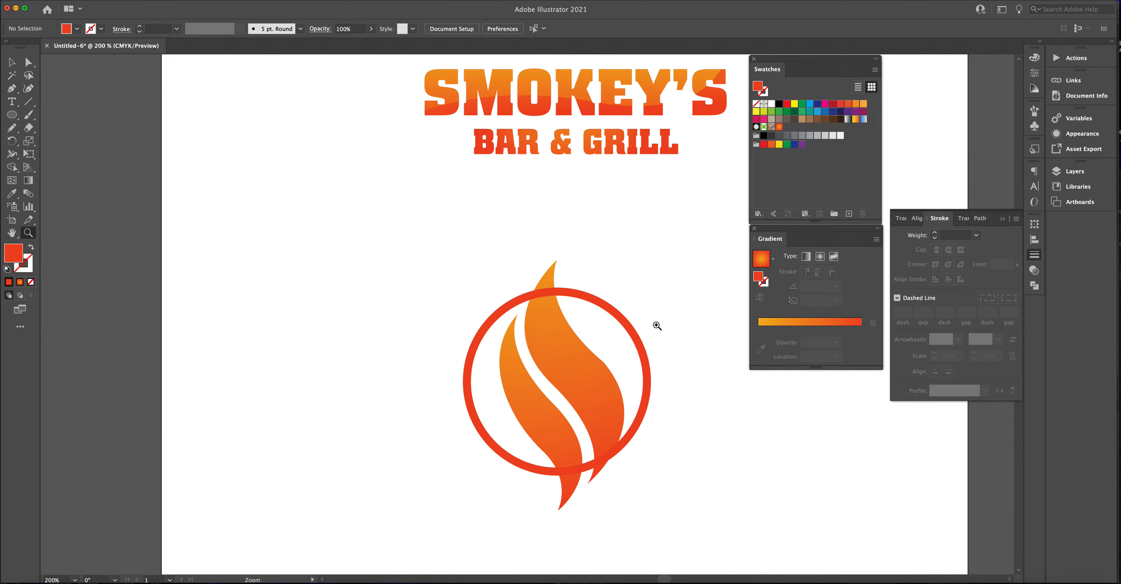
left_click(11, 63)
left_click(576, 297)
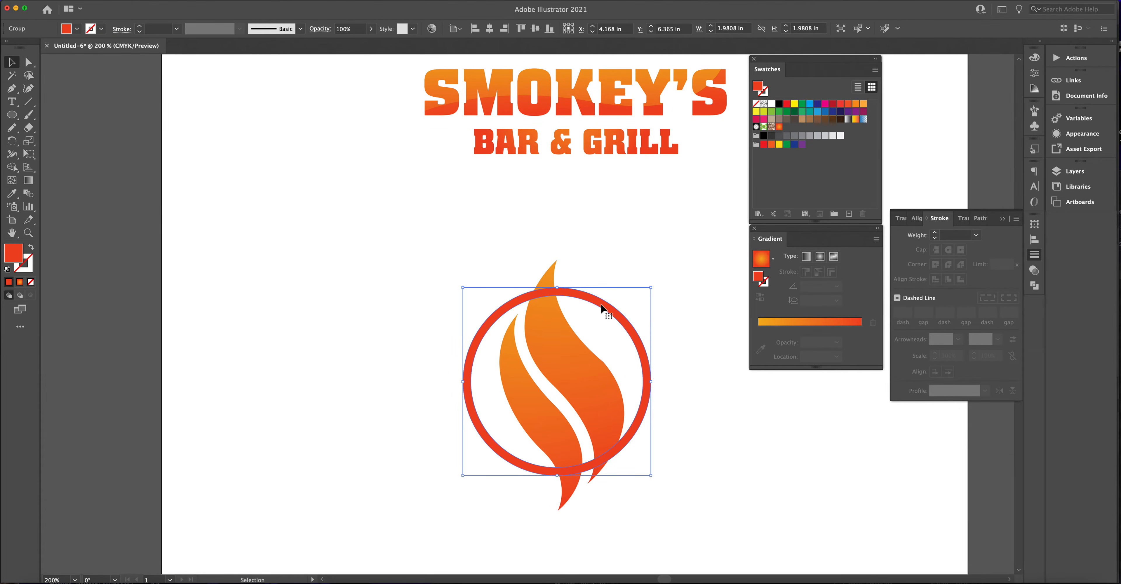
key("super+minus")
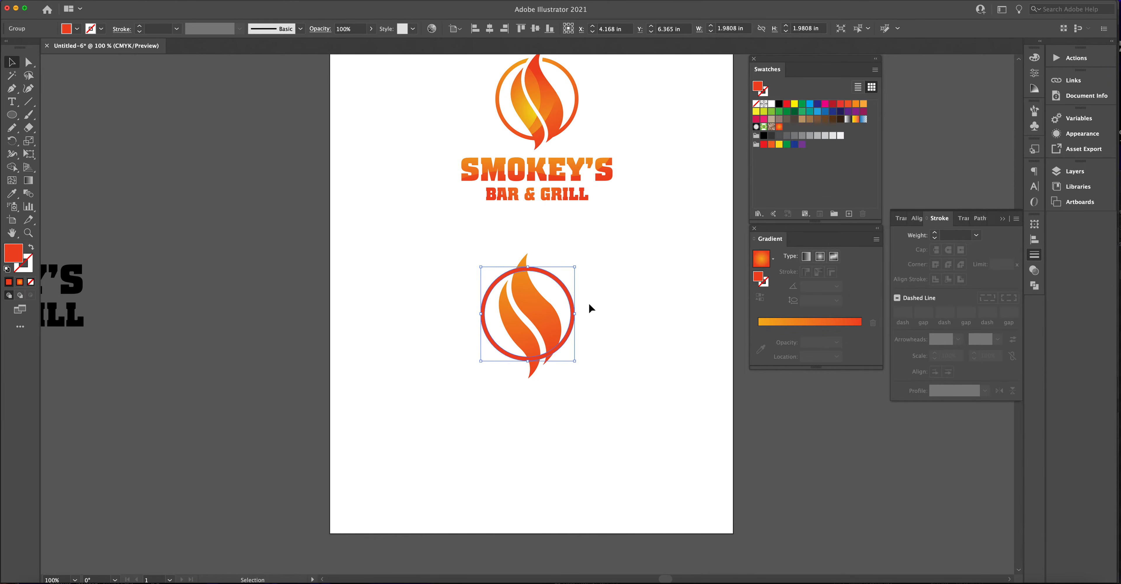
scroll(583, 271, "up", 1)
scroll(585, 277, "up", 2)
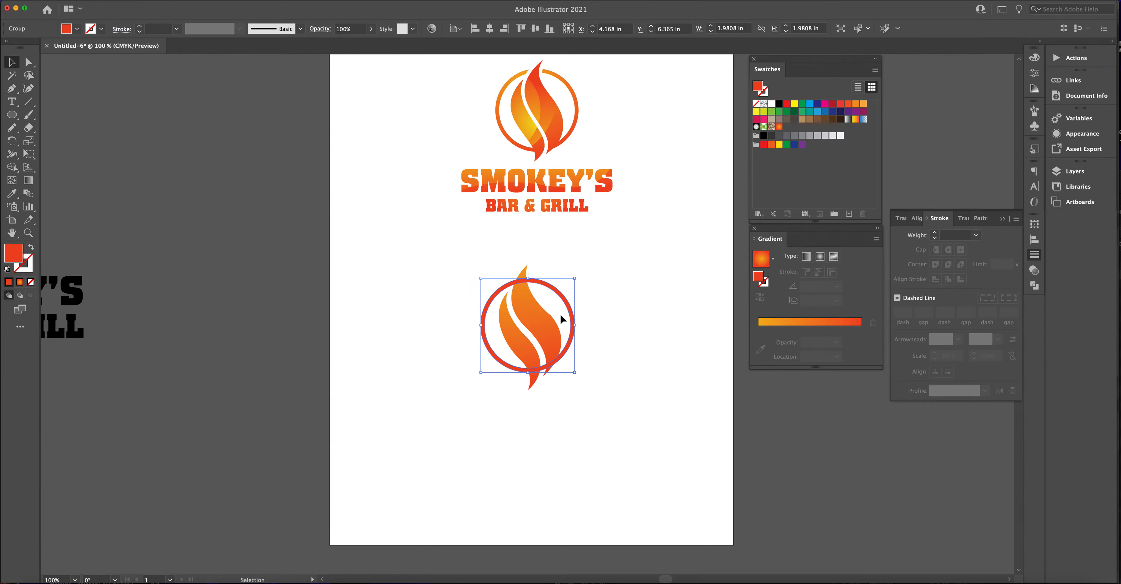
Step: Start an Offset Path on the right flame with miter joins and preview an offset of 0.08 in
left_click(532, 294)
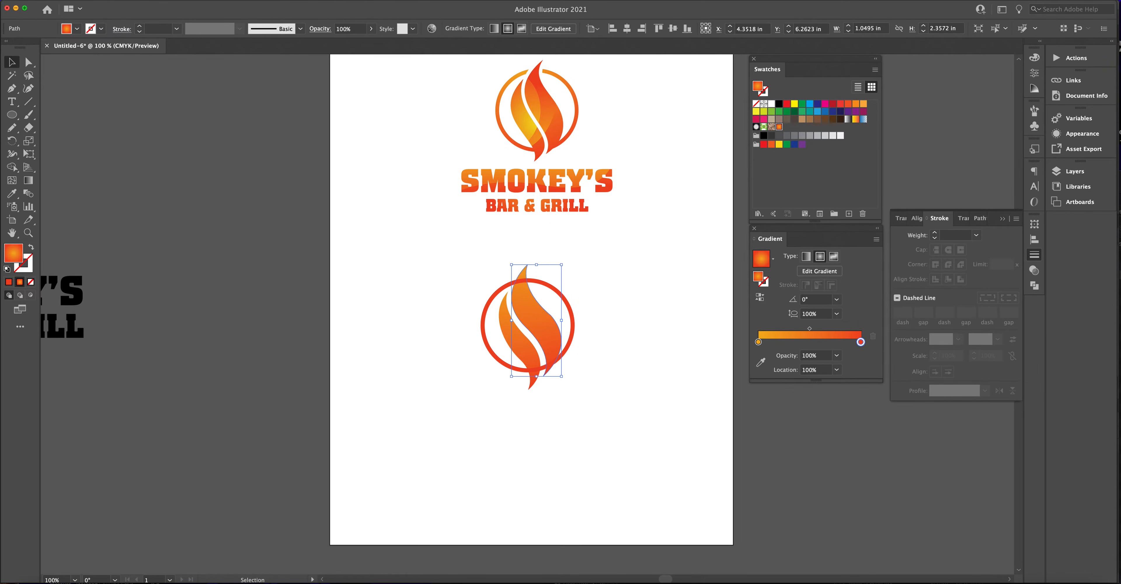
left_click(107, 1)
mouse_move(148, 217)
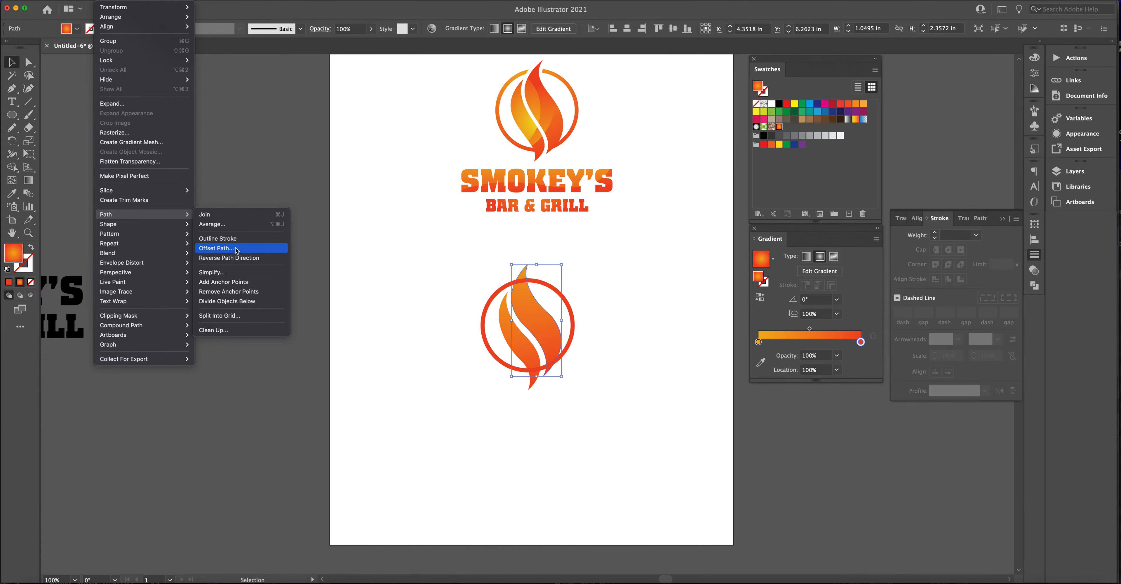
left_click(235, 251)
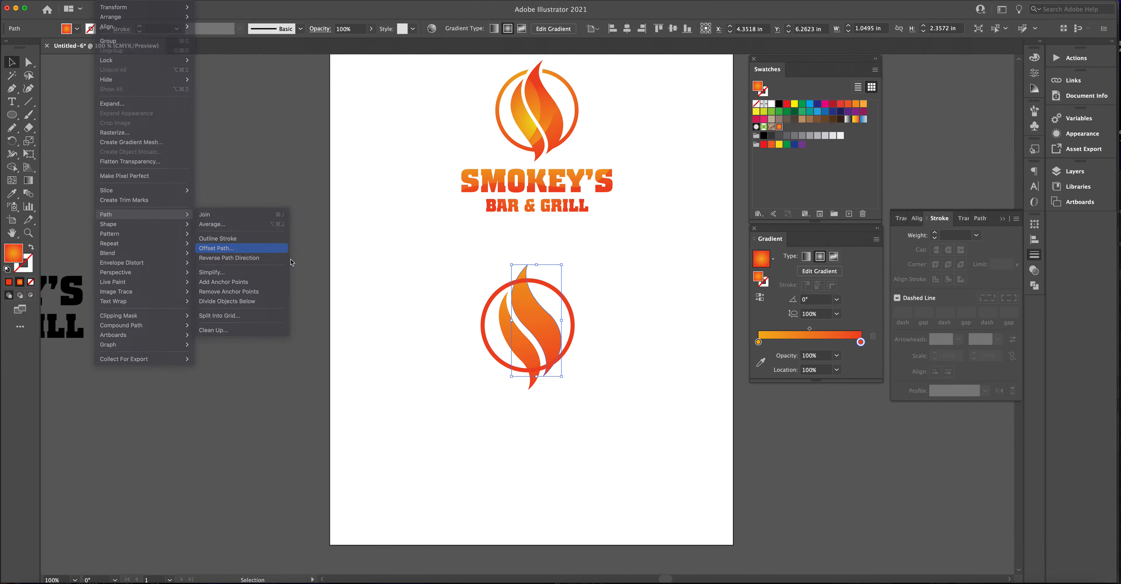
left_click_drag(630, 303, 378, 206)
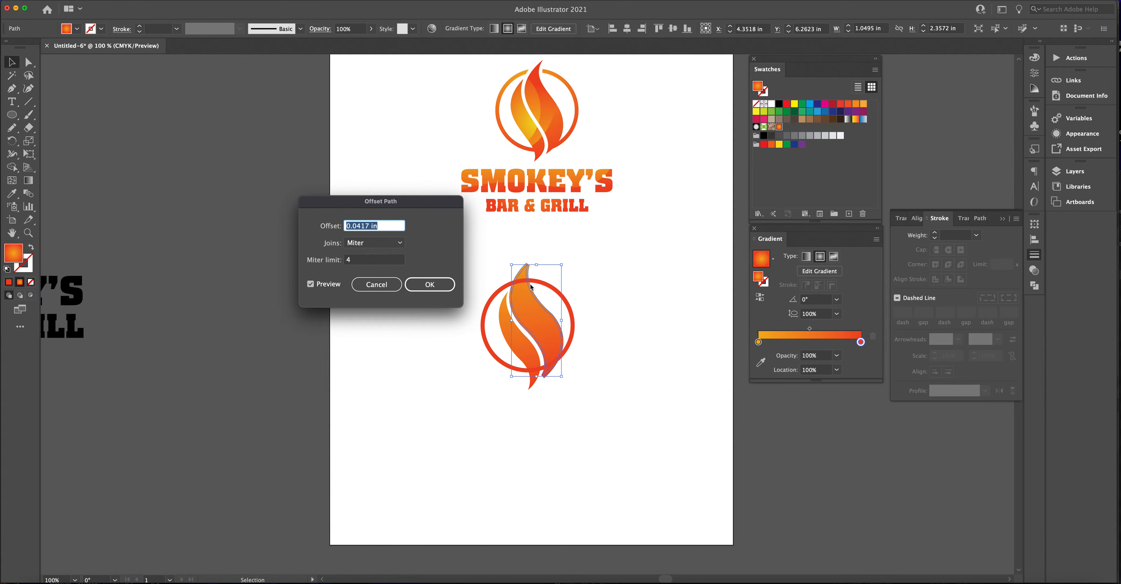
left_click(367, 227)
left_click_drag(371, 226, 354, 226)
type("08")
left_click(312, 284)
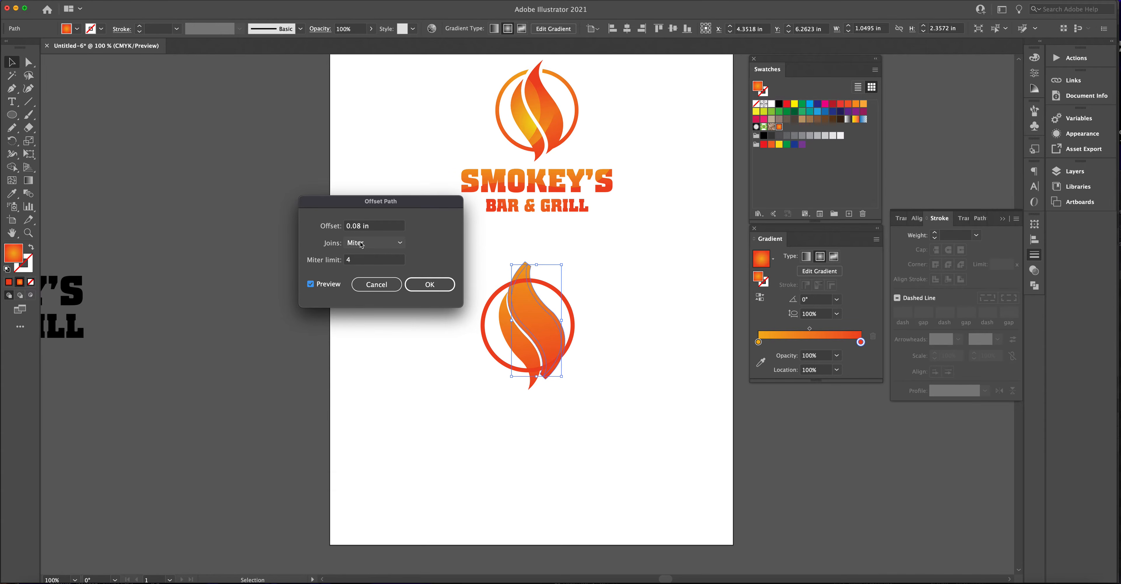
Step: Preview wider offsets of 0.1 in and 0.11 in for the right flame
double_click(361, 231)
type("0.1")
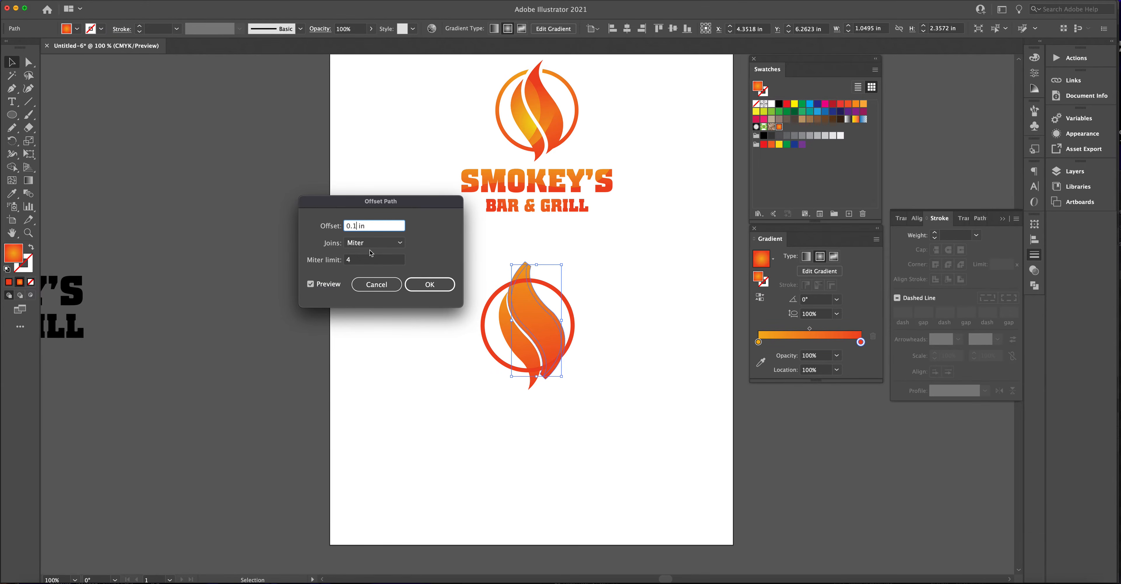
left_click(310, 285)
left_click(311, 285)
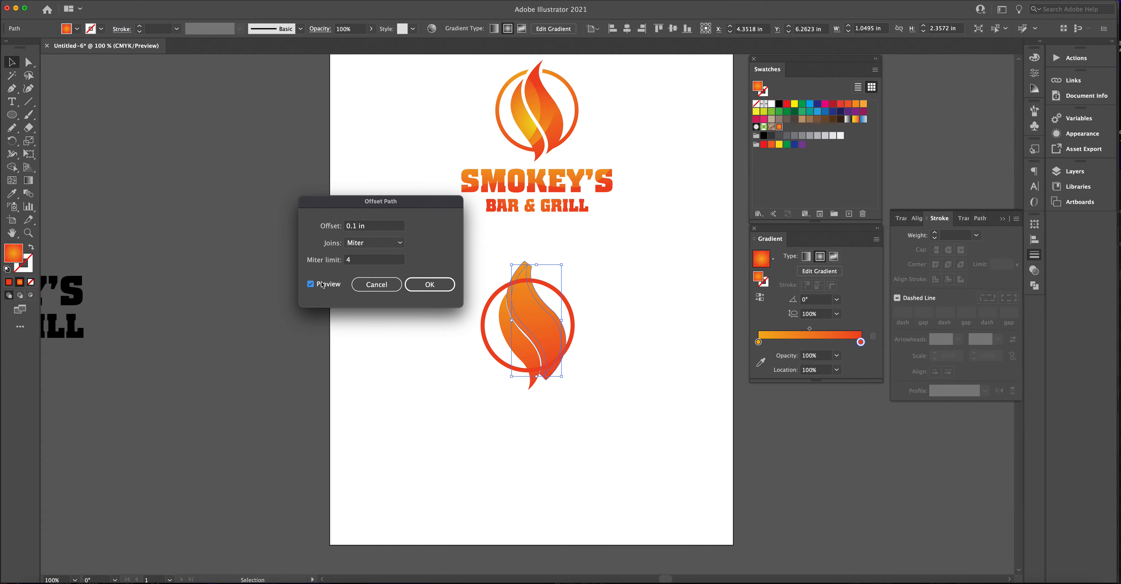
double_click(360, 231)
type("0.11")
left_click(311, 285)
left_click(310, 285)
Step: Set the right flame's offset to 0.12 in, preview it and apply it
double_click(359, 226)
type("0.12")
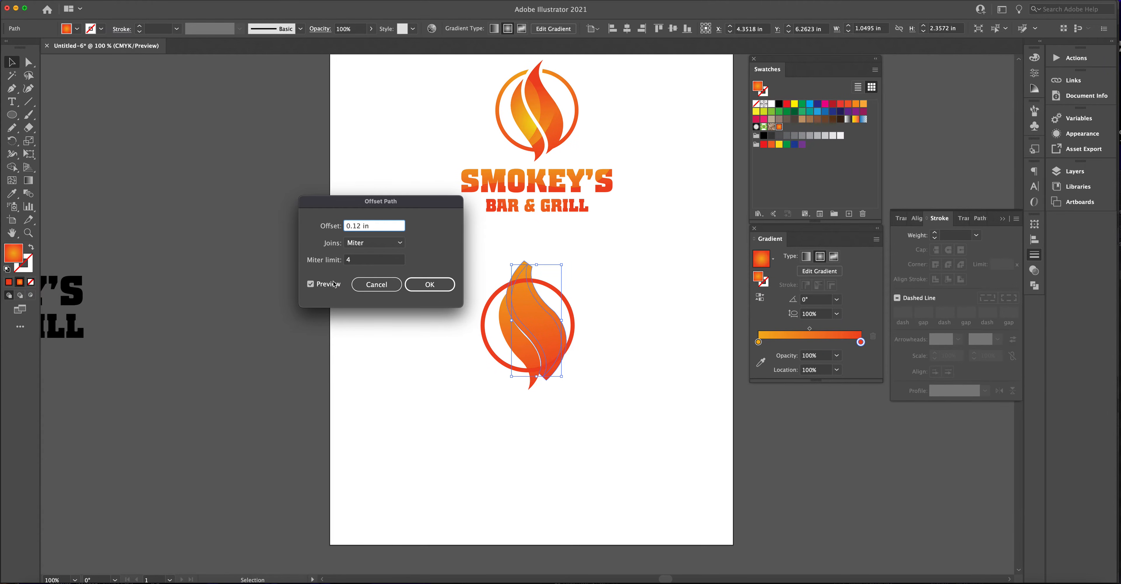
double_click(311, 285)
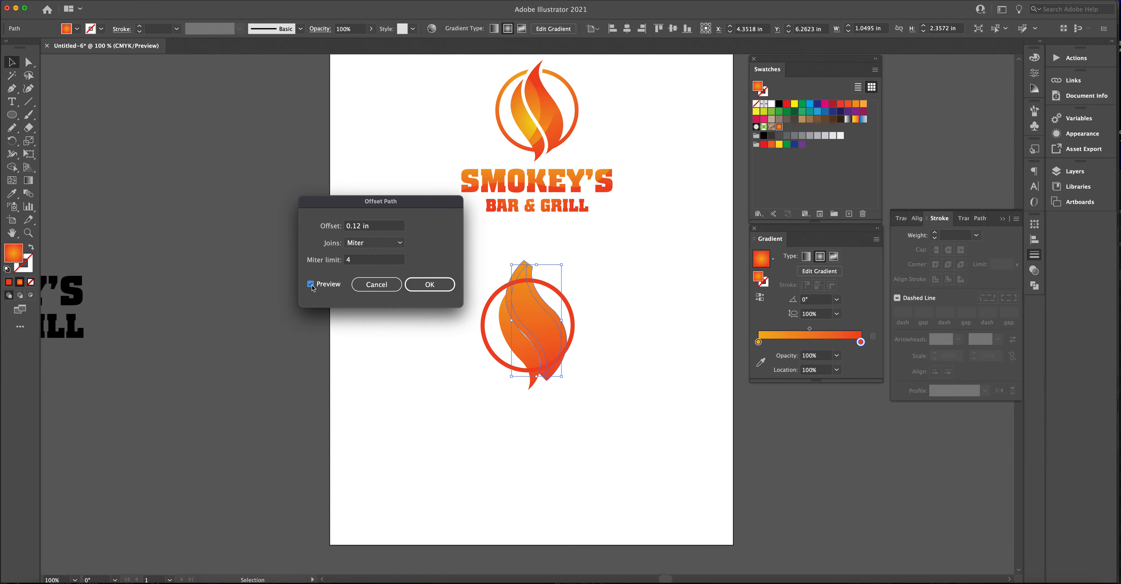
left_click(431, 284)
left_click(429, 284)
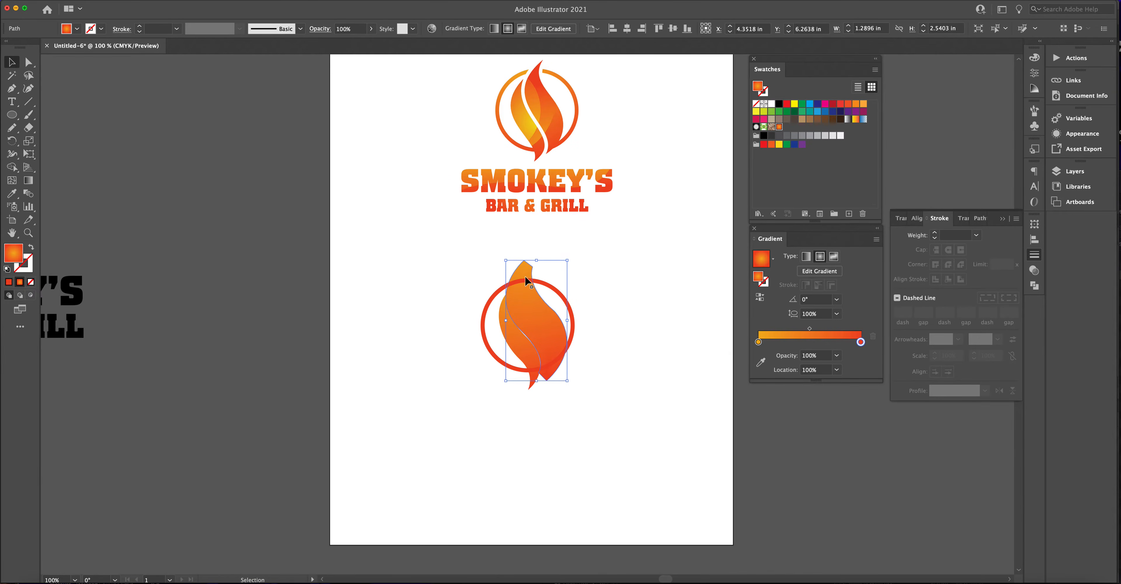
left_click(539, 285)
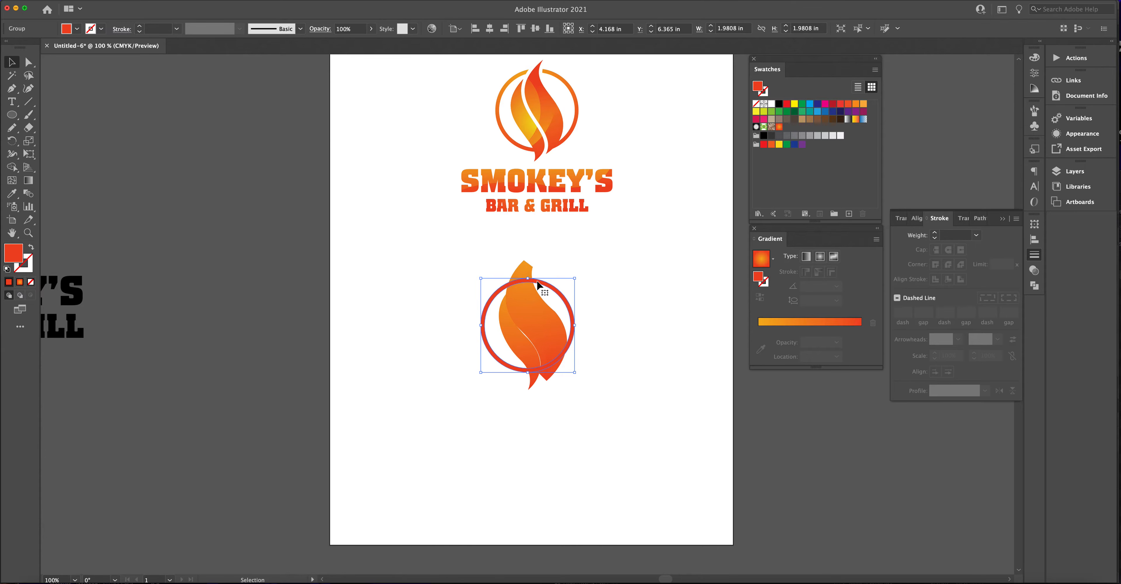
left_click(547, 353, "shift")
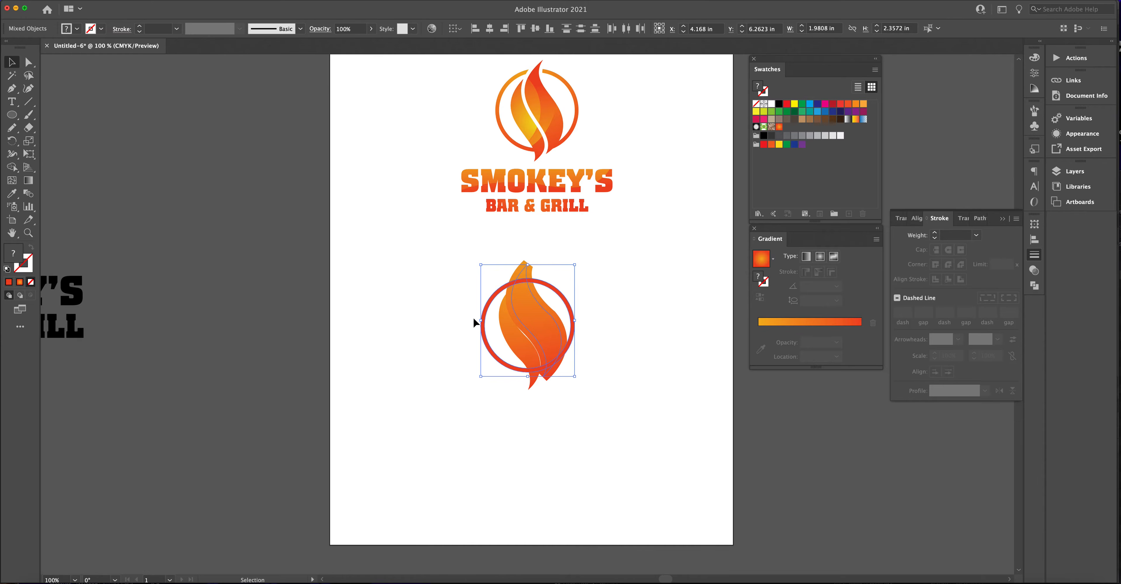
left_click(17, 173)
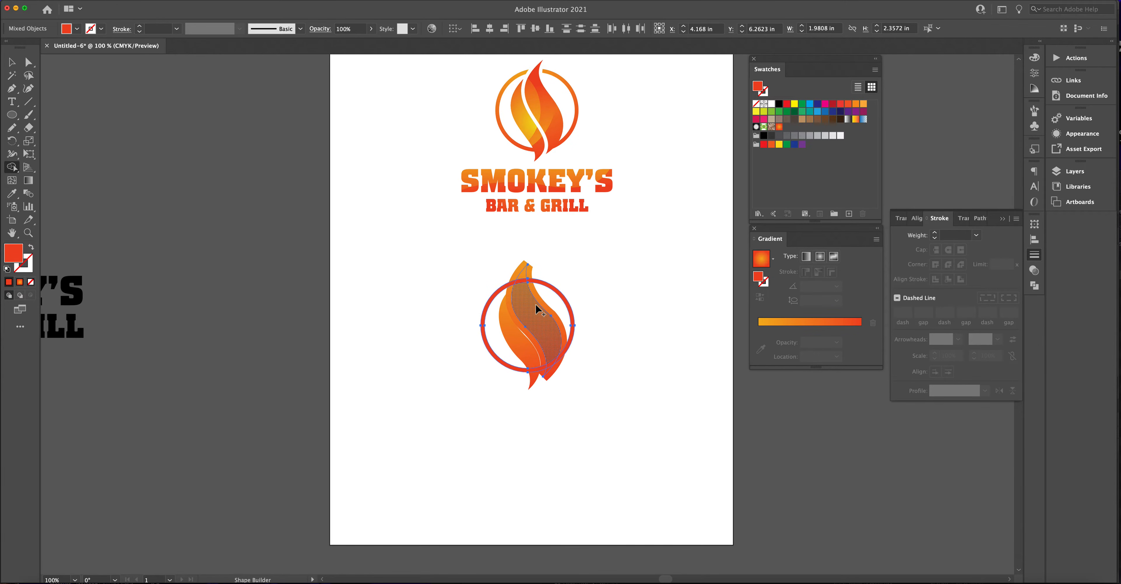
left_click_drag(539, 300, 538, 299)
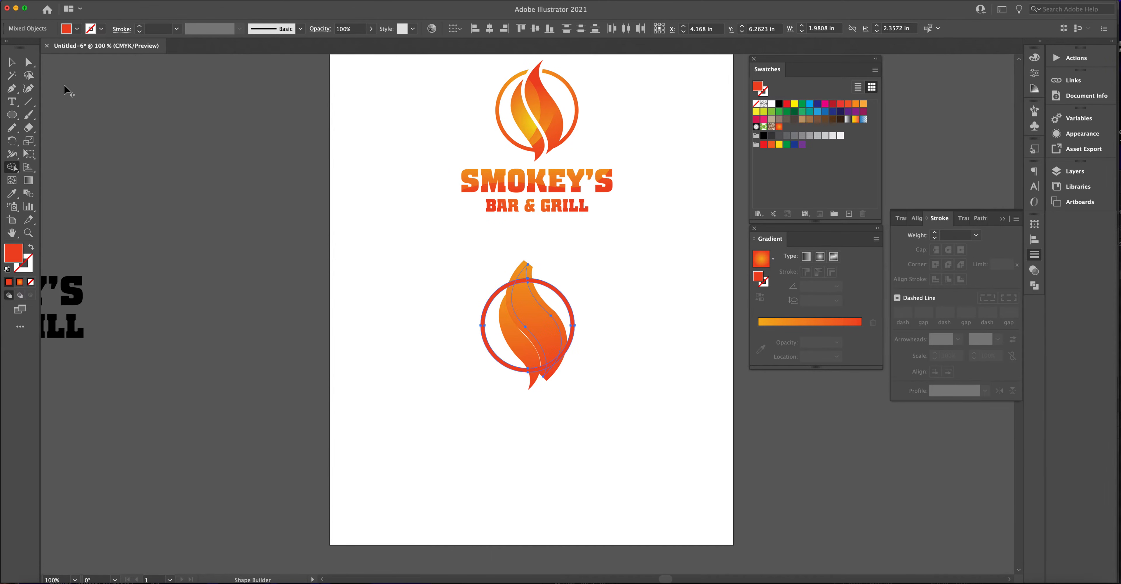
left_click(12, 62)
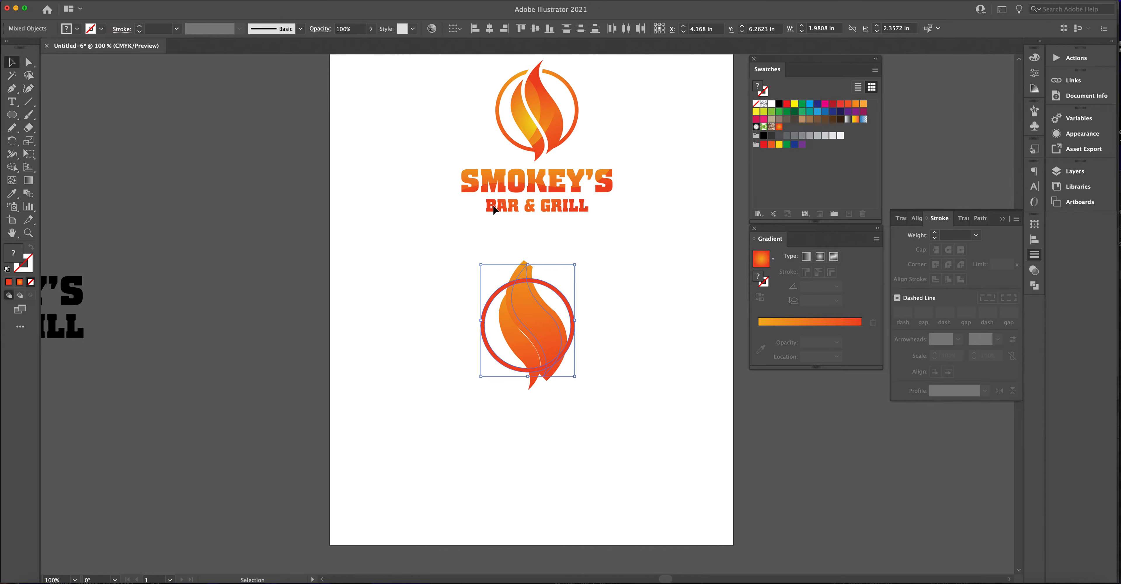
Step: Select the ring and all flame shapes, remove the offset shape's regions with the Shape Builder to cut gaps around the right flame, and deselect
left_click_drag(457, 282, 579, 380)
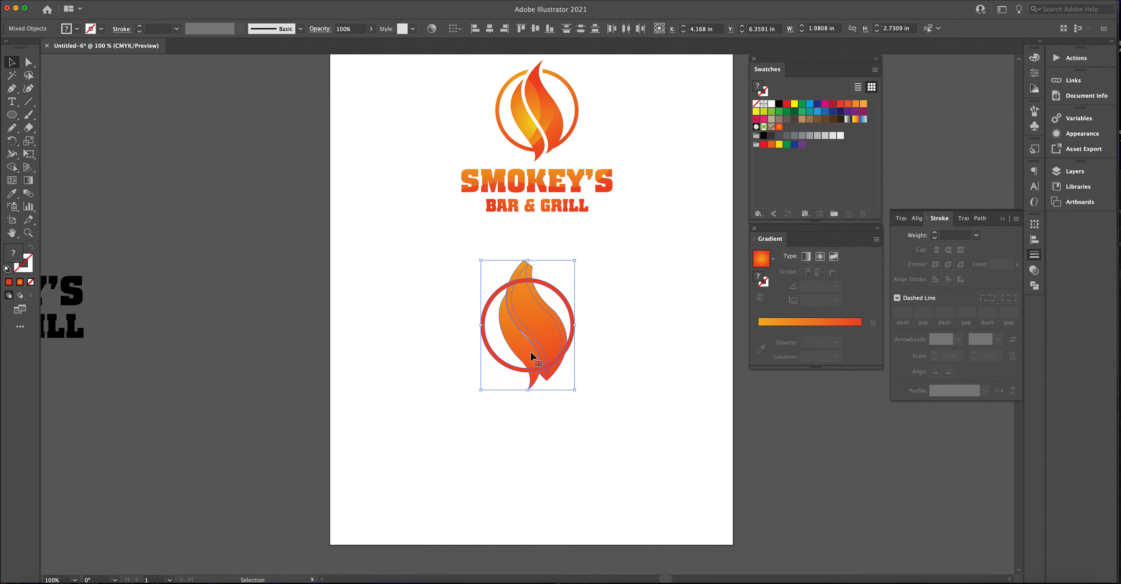
key("shift+m")
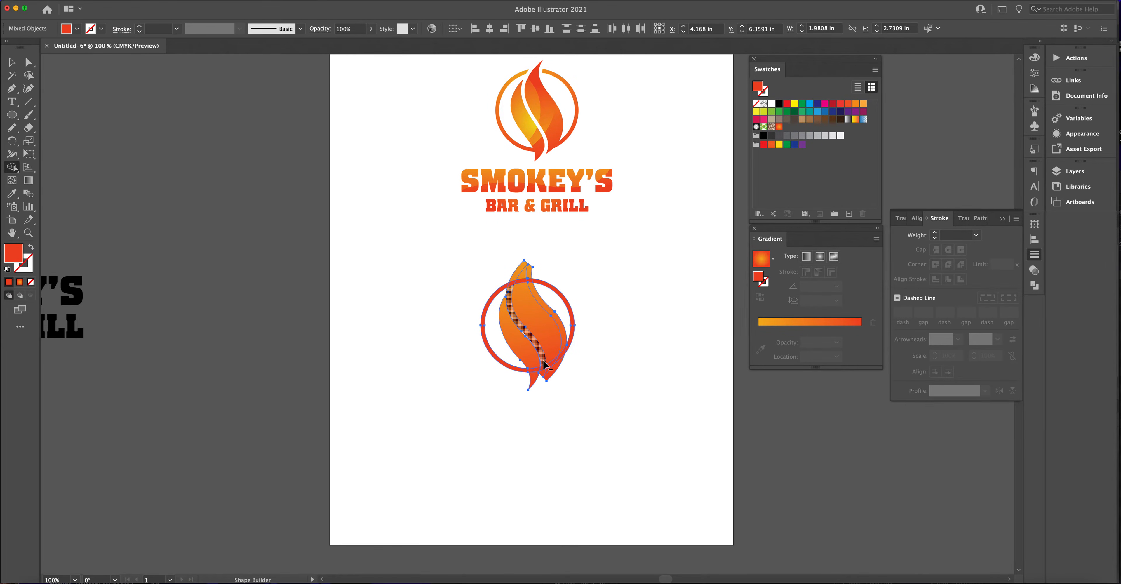
left_click_drag(544, 363, 541, 377)
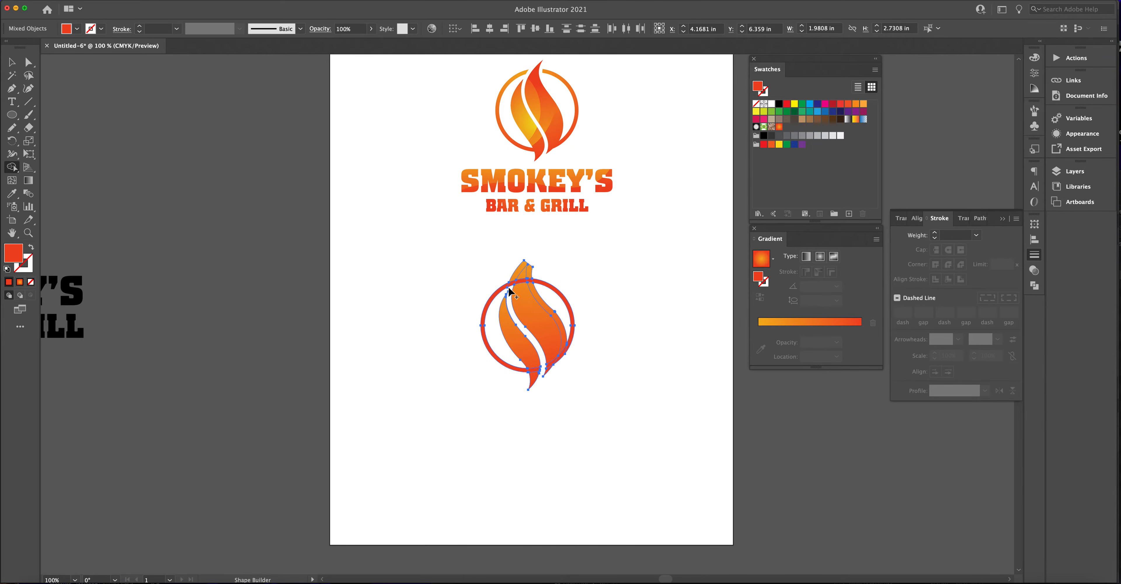
mouse_move(510, 288)
left_mouse_down()
mouse_move(521, 264)
mouse_move(538, 297)
left_mouse_up()
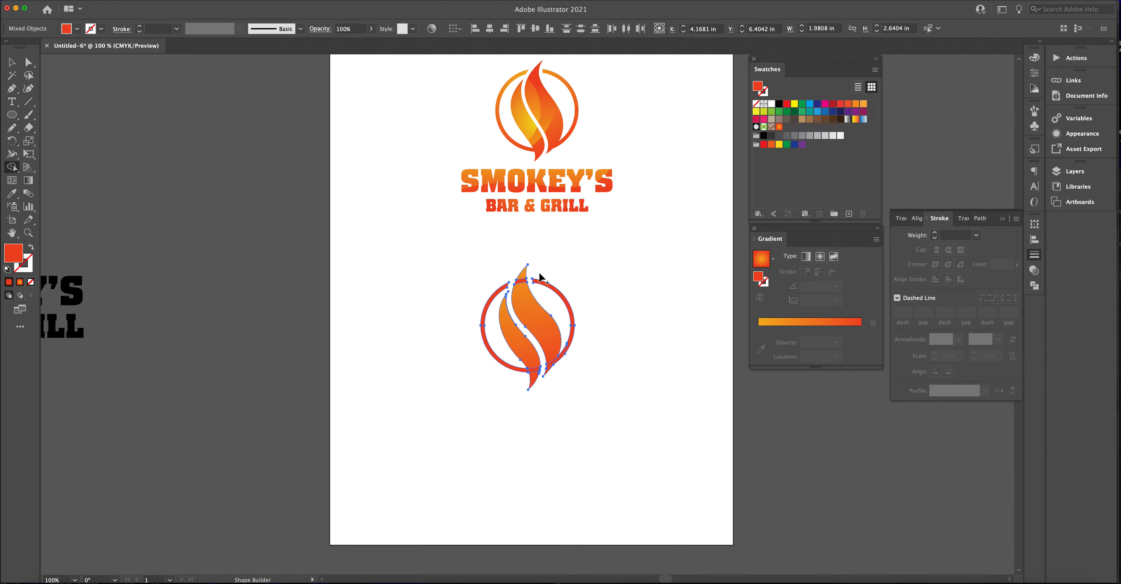
key("v")
left_click(463, 275)
Step: Isolate the ring's compound path and delete the leftover ring piece crossing the right flame's upper tip
left_click(521, 279)
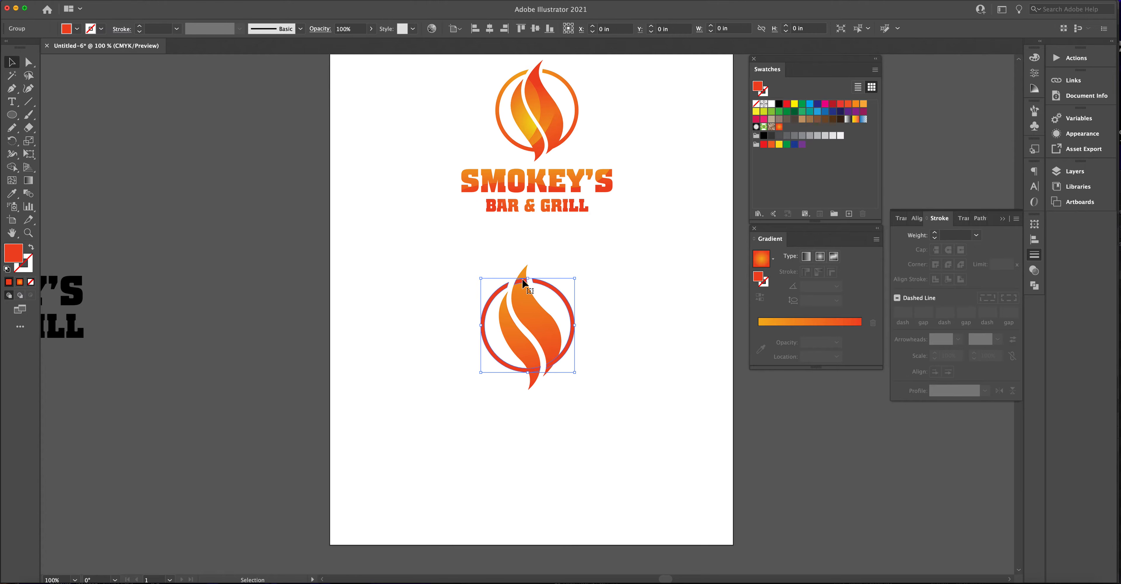
double_click(522, 281)
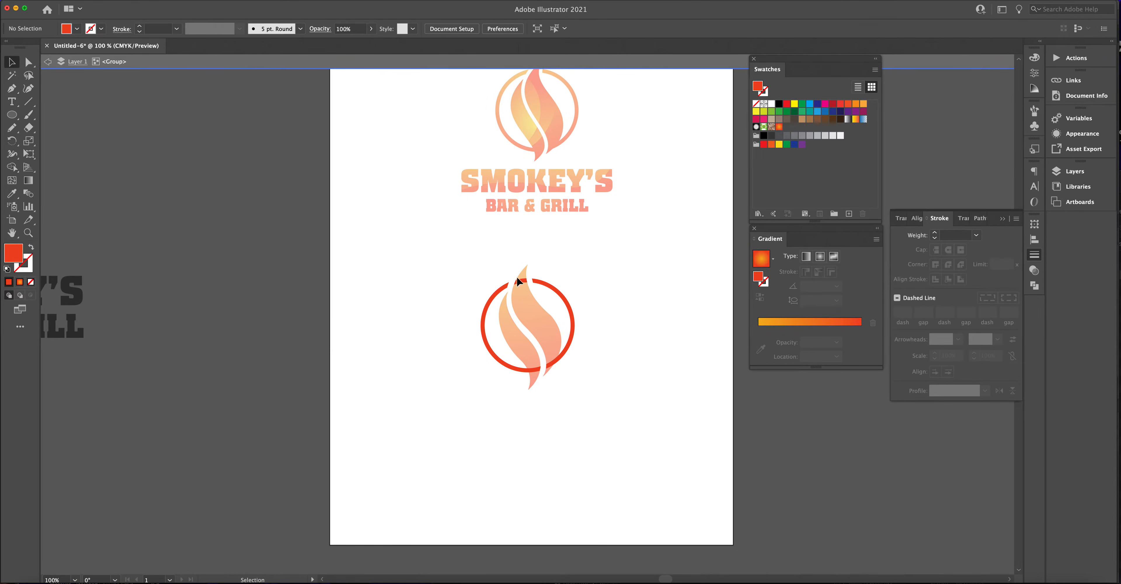
left_click(522, 281)
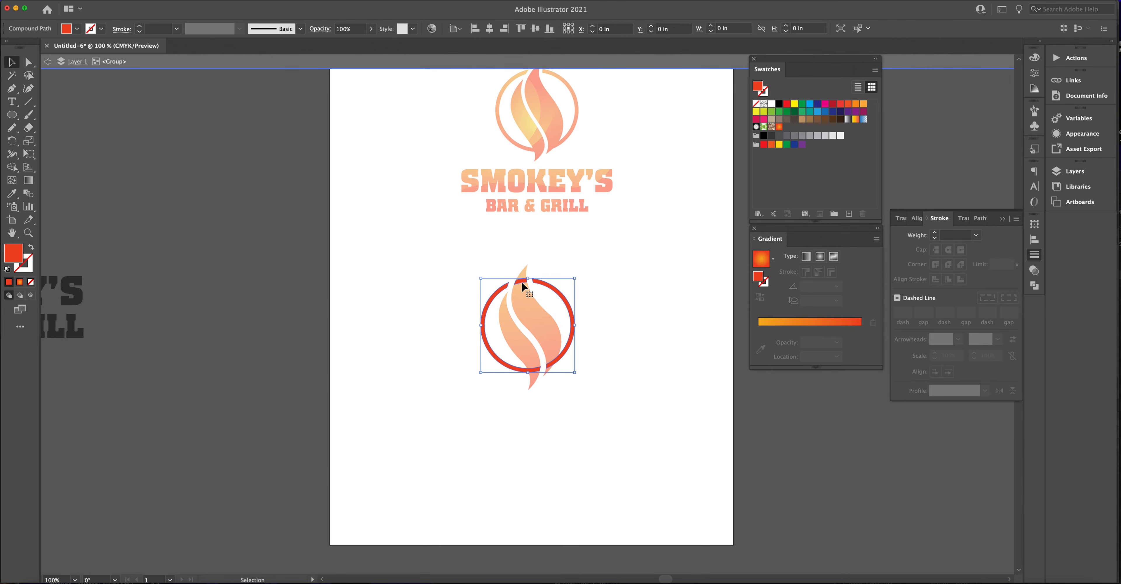
double_click(522, 280)
left_click(522, 280)
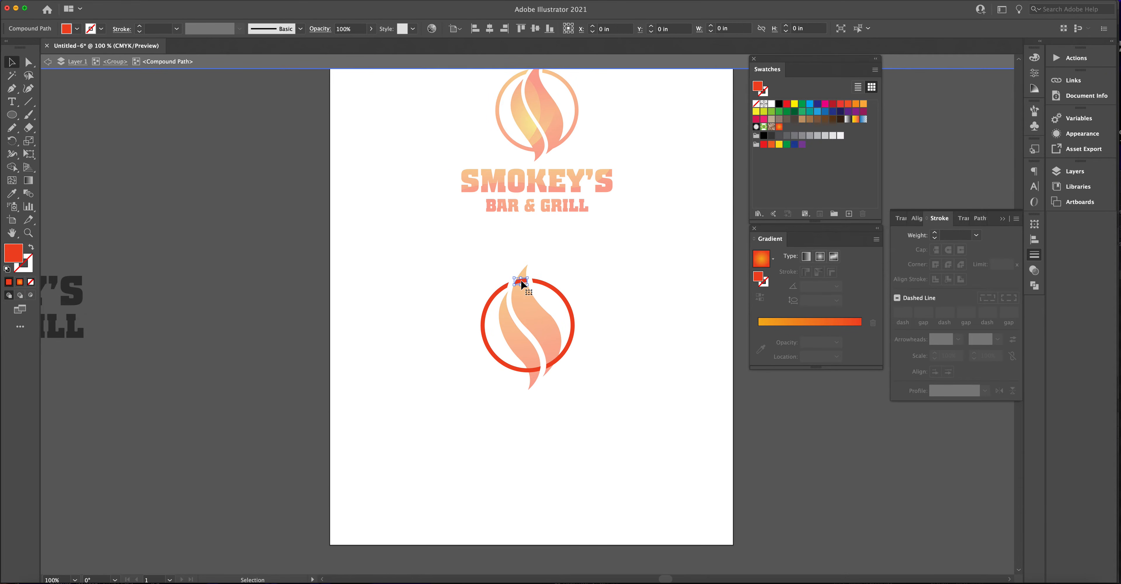
key("Delete")
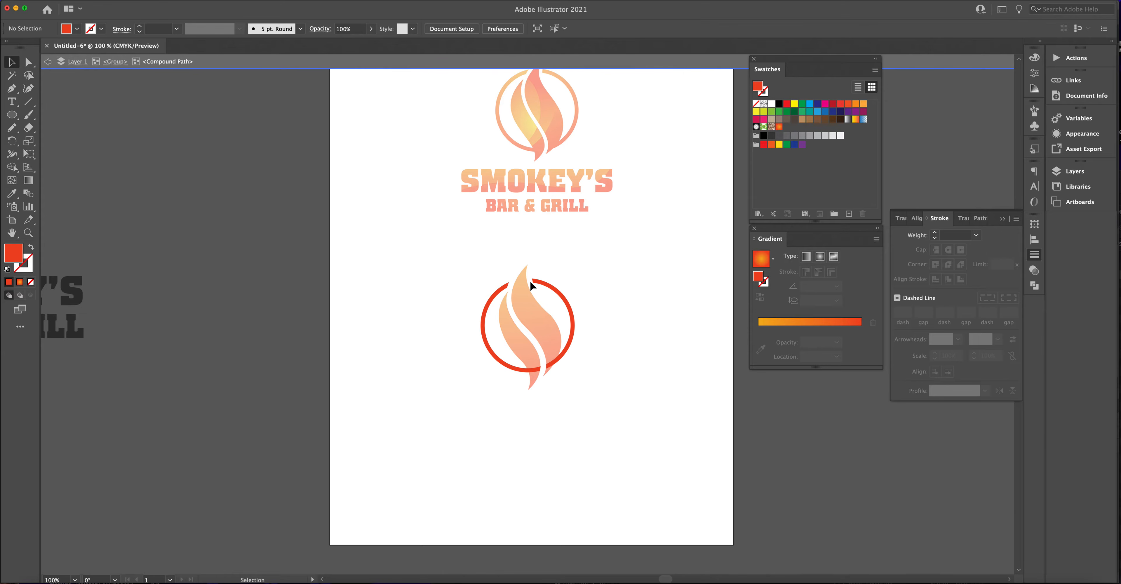
Step: Check the ring's remaining lower segments, leave isolation mode and deselect the artwork
left_click(548, 364)
left_click(591, 343)
left_click(536, 370)
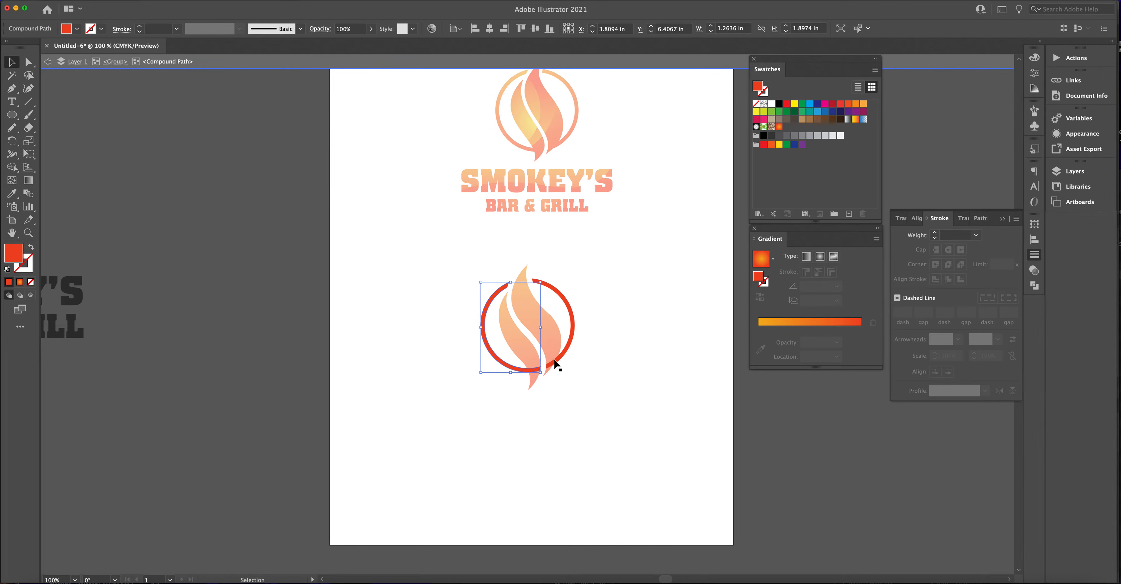
left_click(459, 302)
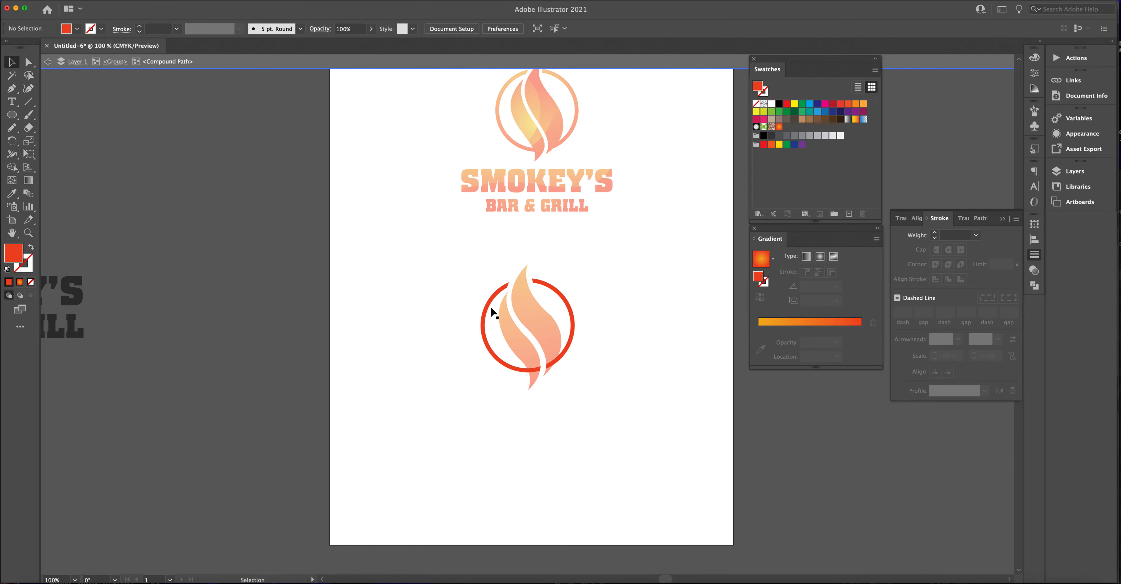
double_click(467, 296)
left_click(500, 294)
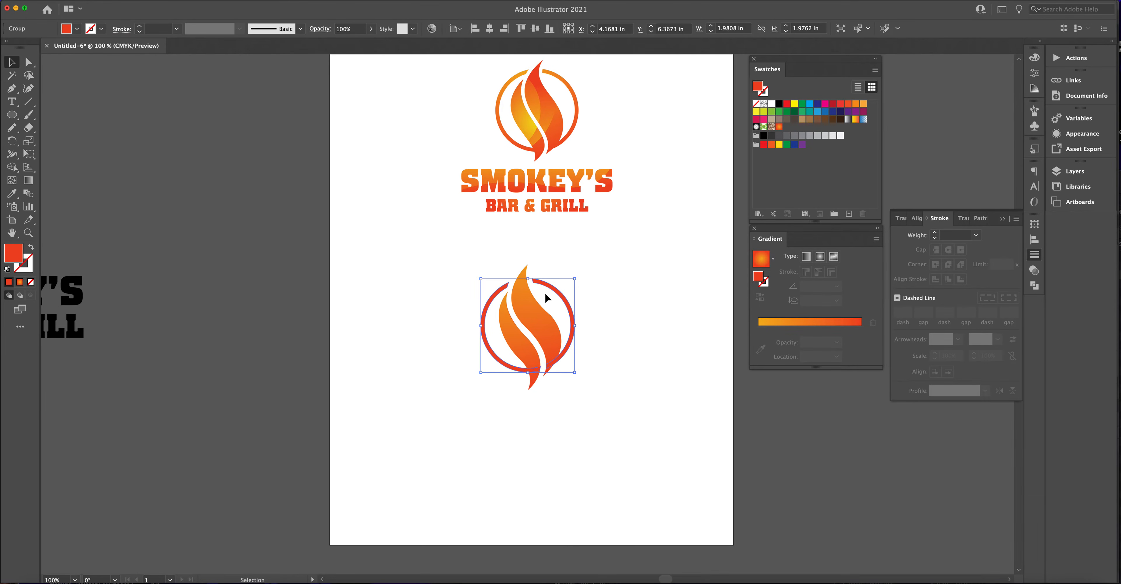
key("a")
key("v")
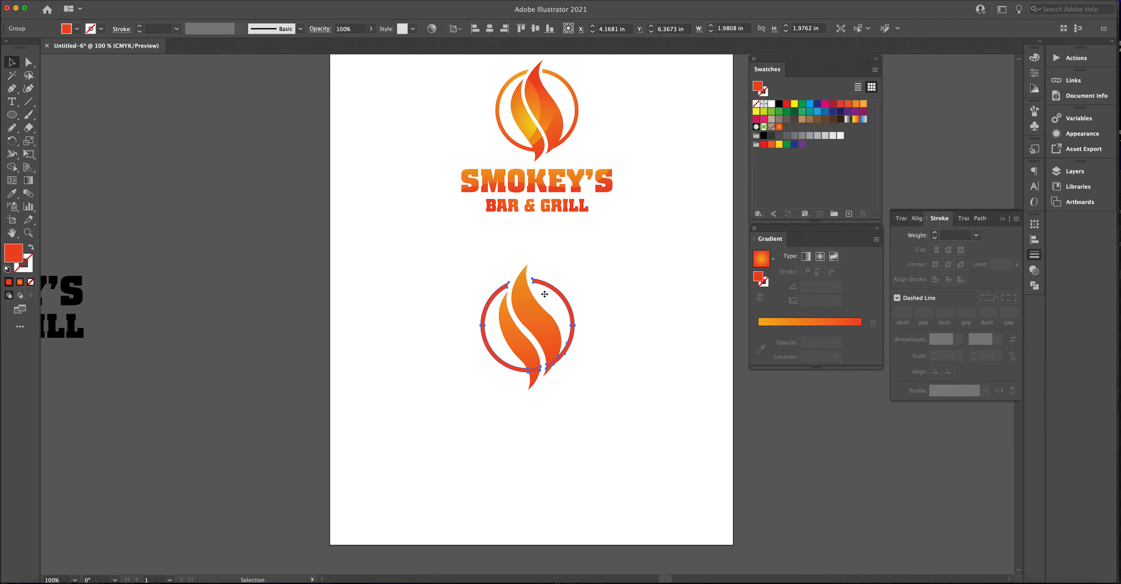
key("super")
left_click(606, 318)
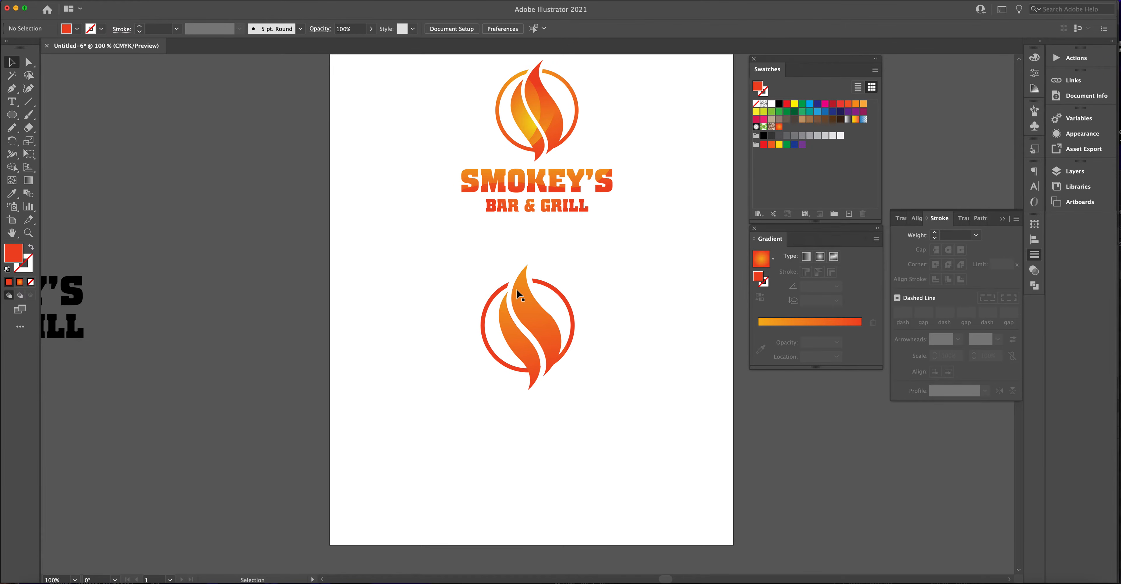
Step: Reposition the anchor points at the ring's lower segment end so it tucks inside the left flame's right edge, and deselect
left_click(29, 233)
left_click(539, 367)
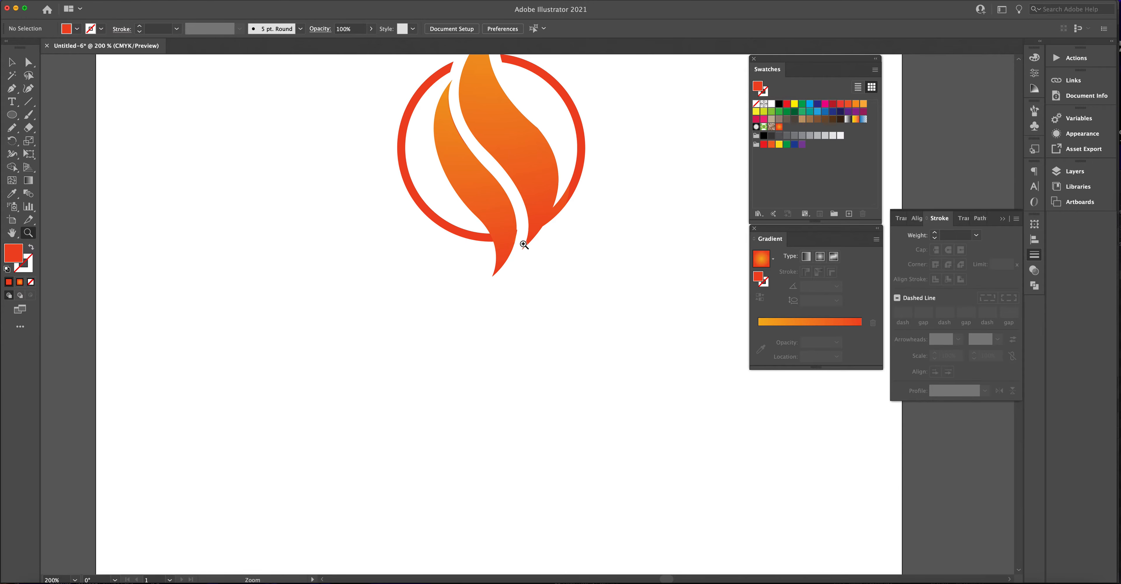
left_click(520, 230)
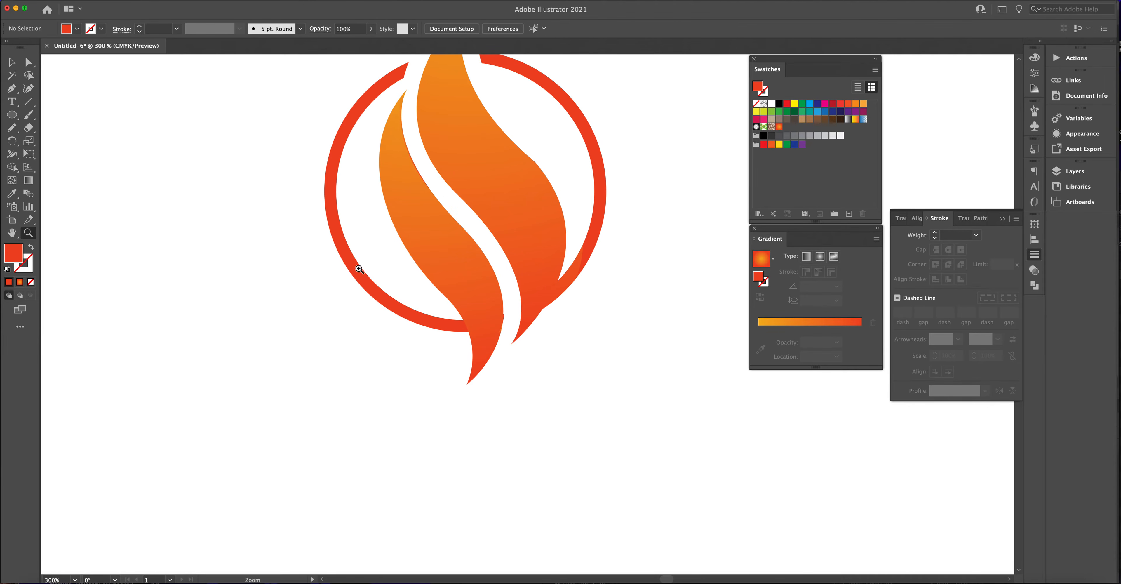
left_click(28, 62)
left_click(472, 327)
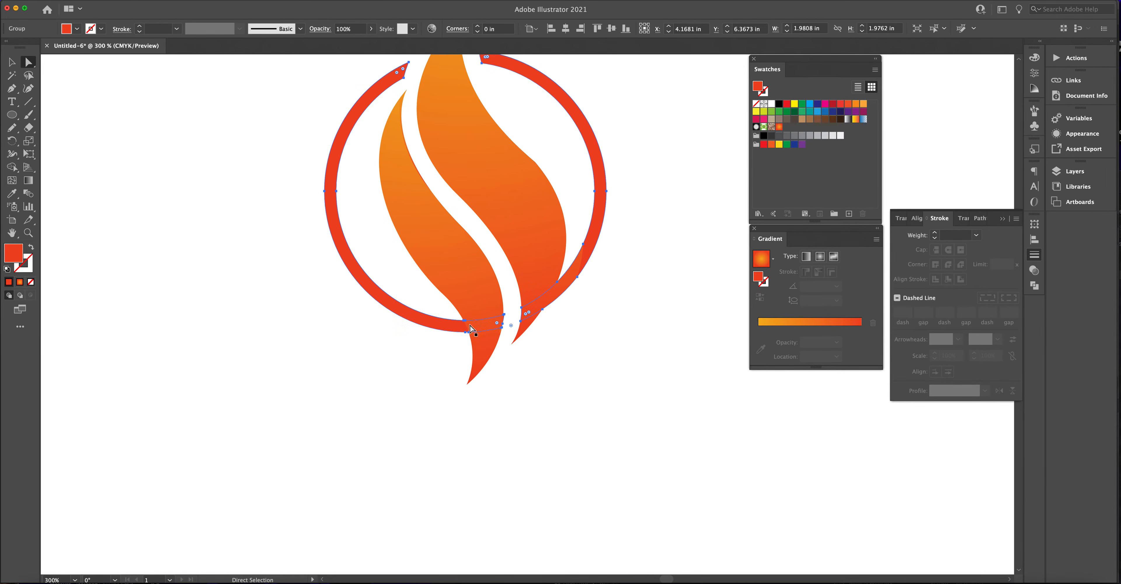
left_click(504, 319)
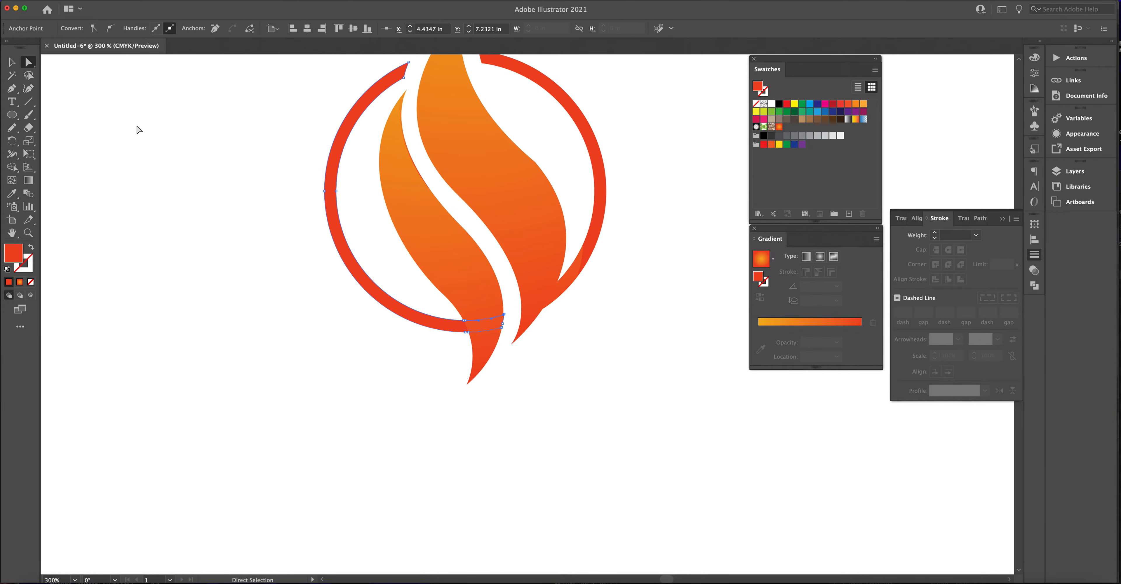
left_click(500, 316)
left_click(501, 317)
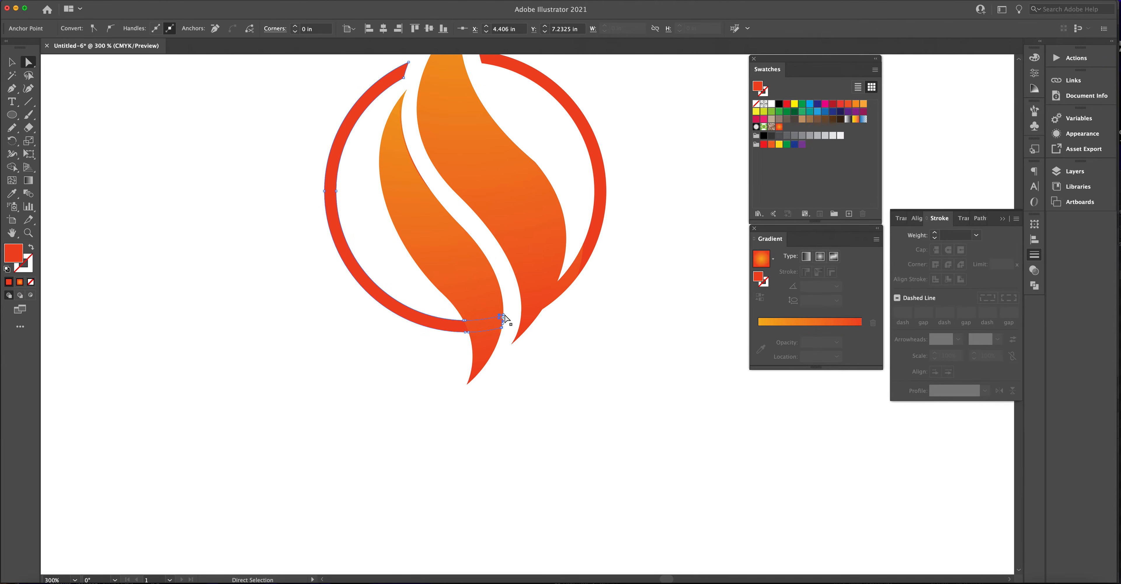
left_click(502, 315)
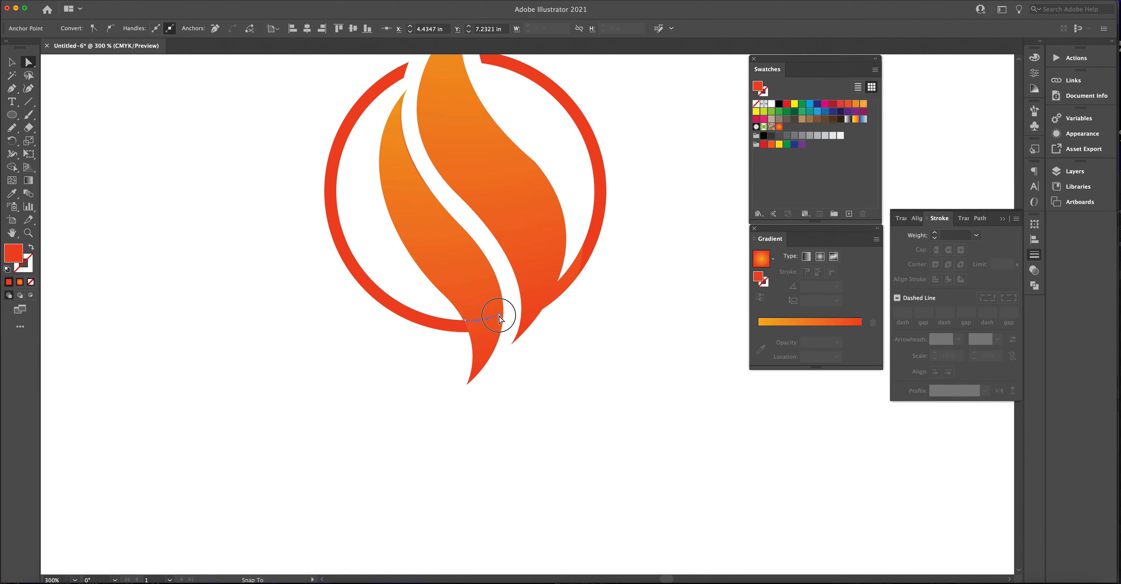
left_click(375, 265)
scroll(538, 298, "up", 5)
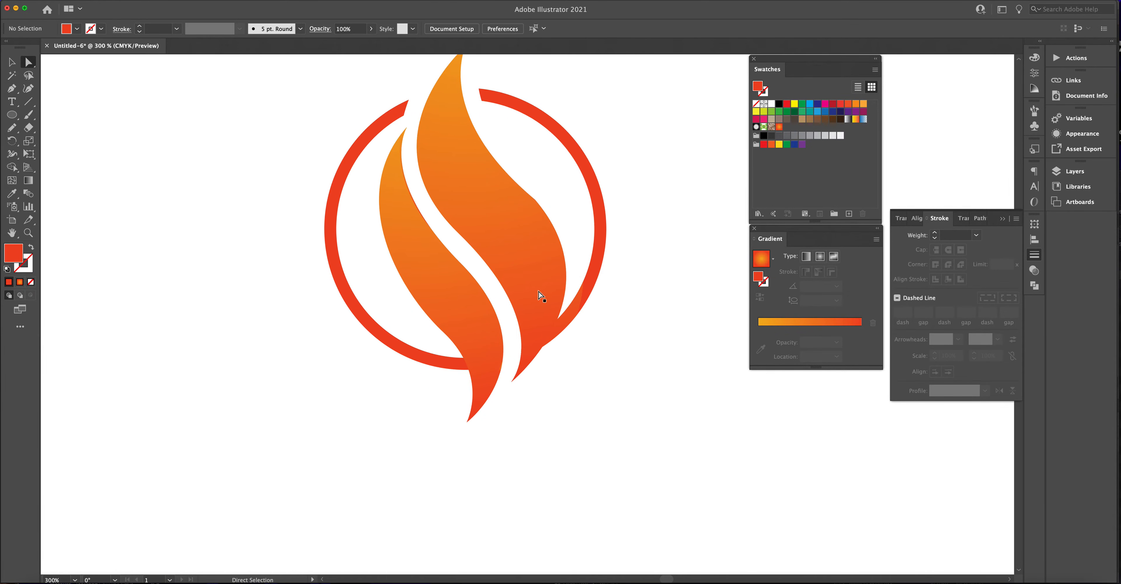
scroll(540, 297, "up", 3)
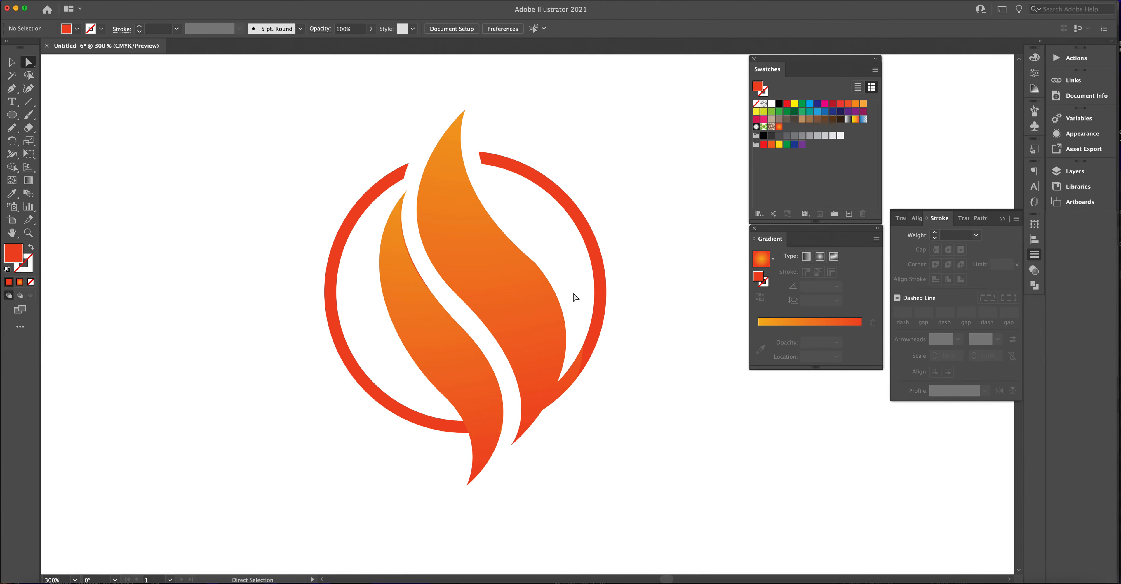
Step: Give the ring a gradient fill with a red stop at about 10% and a green stop at about 73%, removing the red-orange end stop
key("super+minus")
key("super+minus")
key("super+minus")
key("super+equal")
key("super+minus")
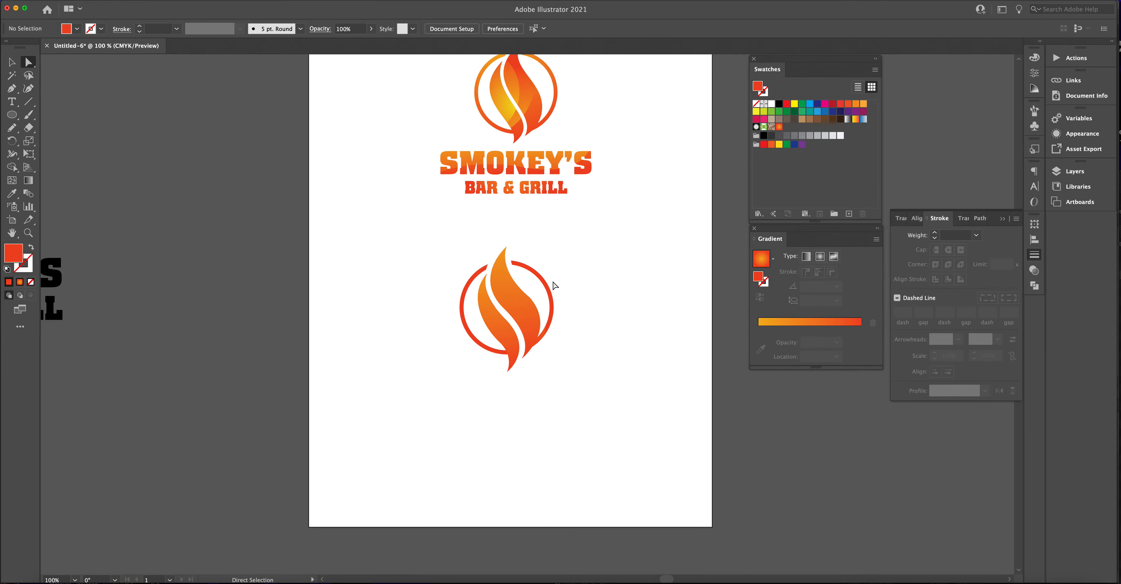
scroll(554, 286, "up", 2)
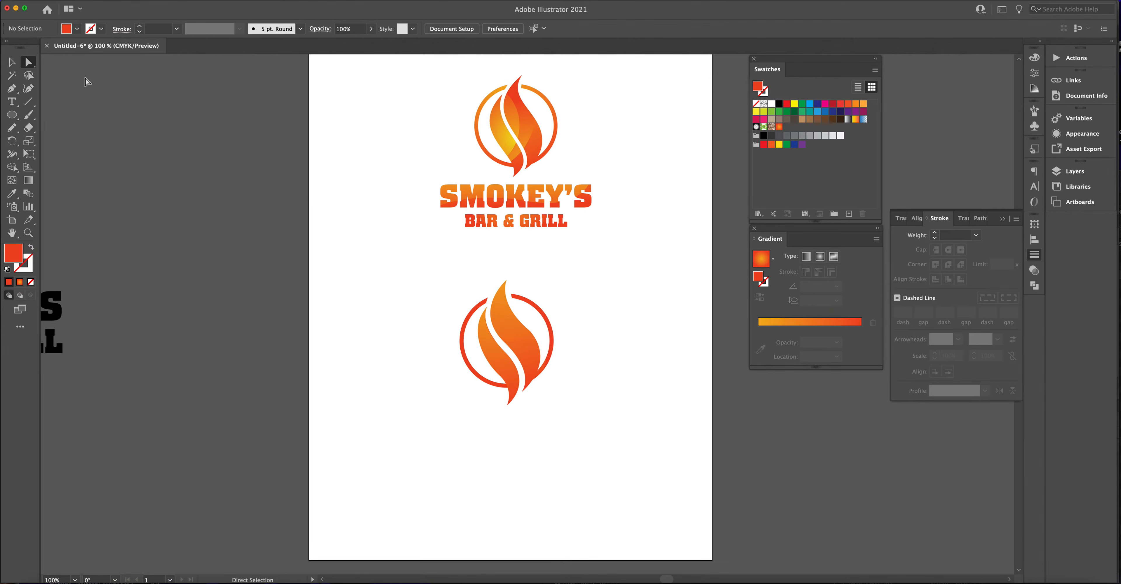
left_click(12, 62)
left_click(473, 320)
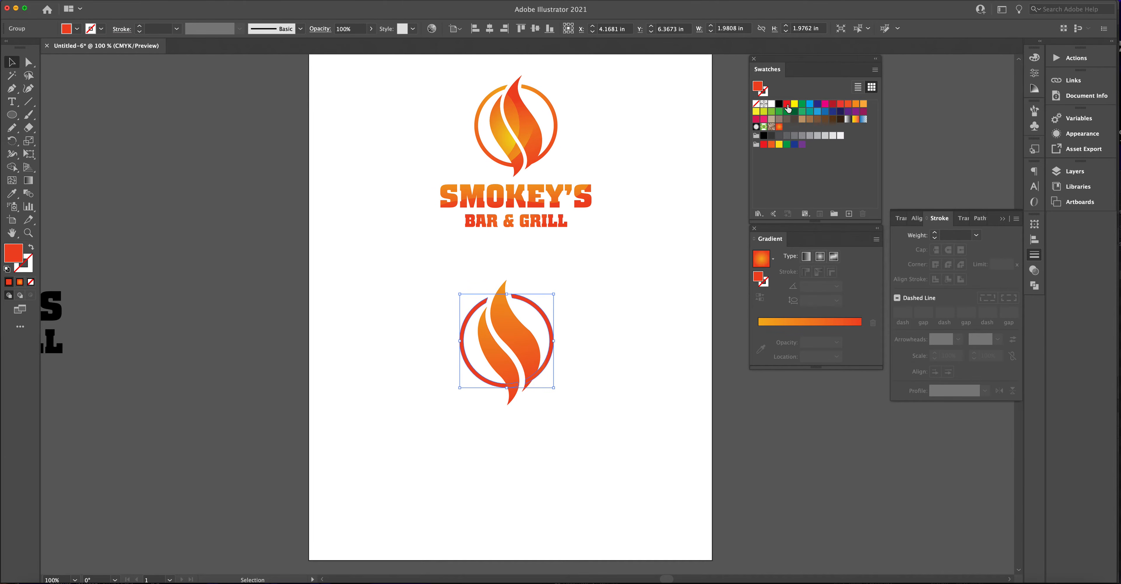
left_click_drag(787, 108, 768, 336)
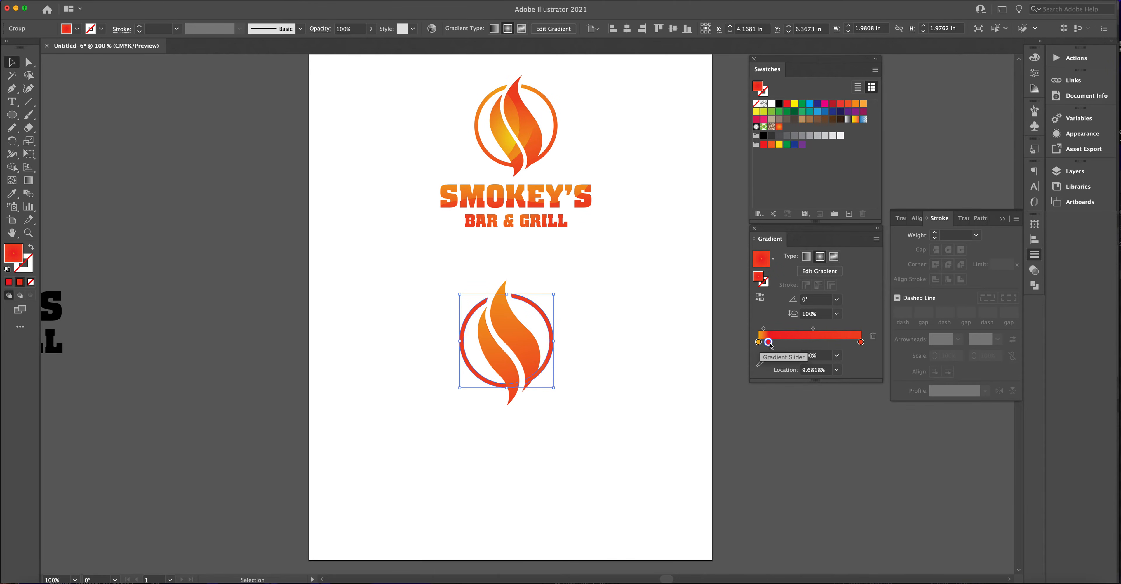
left_click_drag(802, 103, 832, 342)
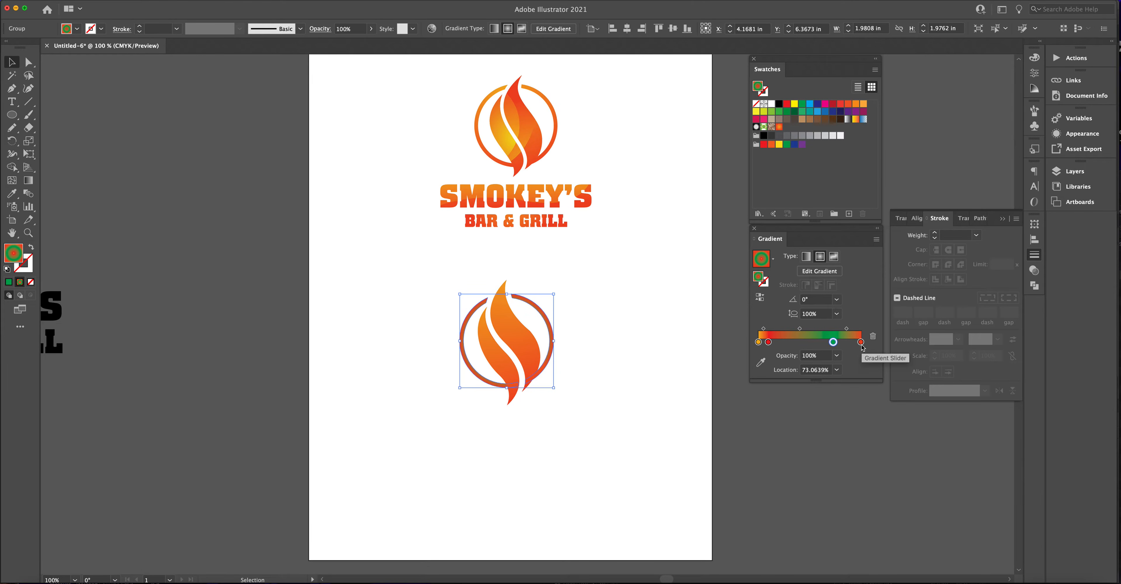
left_click_drag(860, 342, 855, 358)
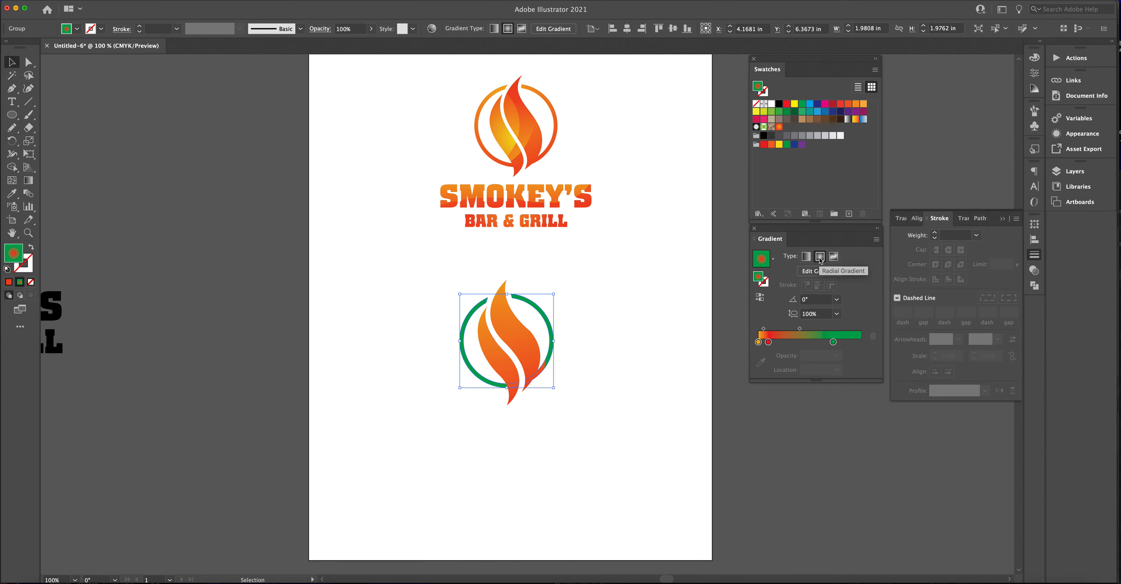
Step: Make the ring's gradient linear, remove its orange start stop, and run it diagonally from upper left to lower right at about -65°
left_click(806, 257)
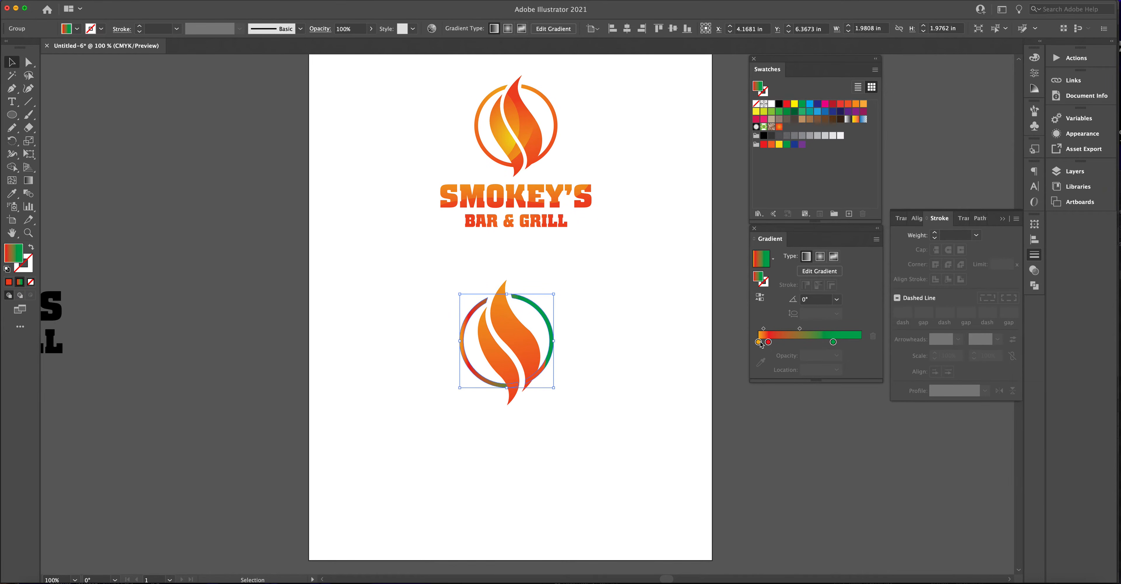
left_click_drag(758, 345, 759, 365)
left_click(31, 183)
left_click_drag(481, 283, 543, 418)
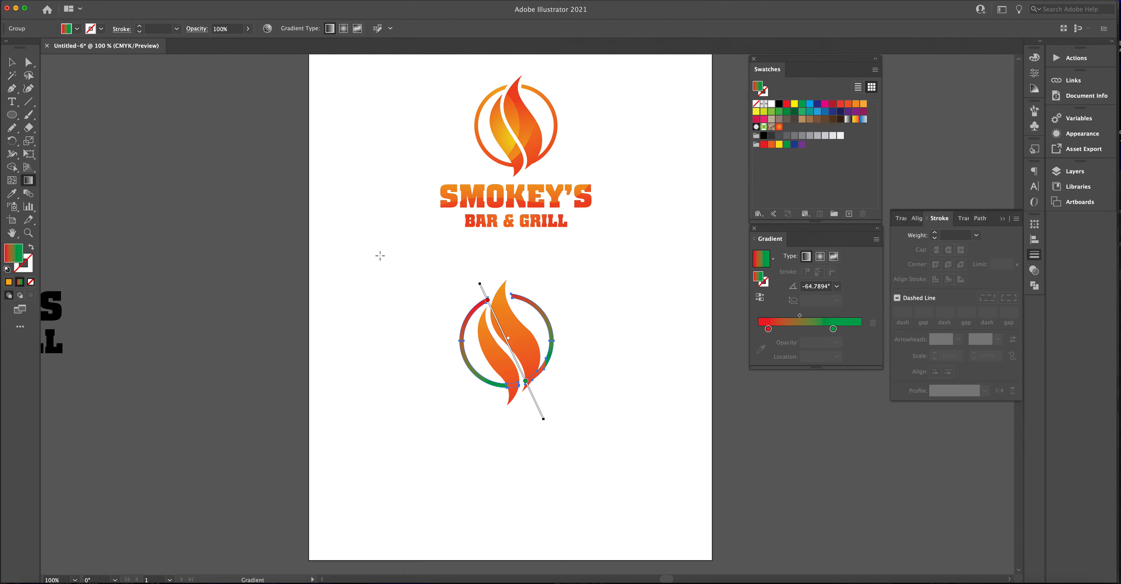
left_click(12, 61)
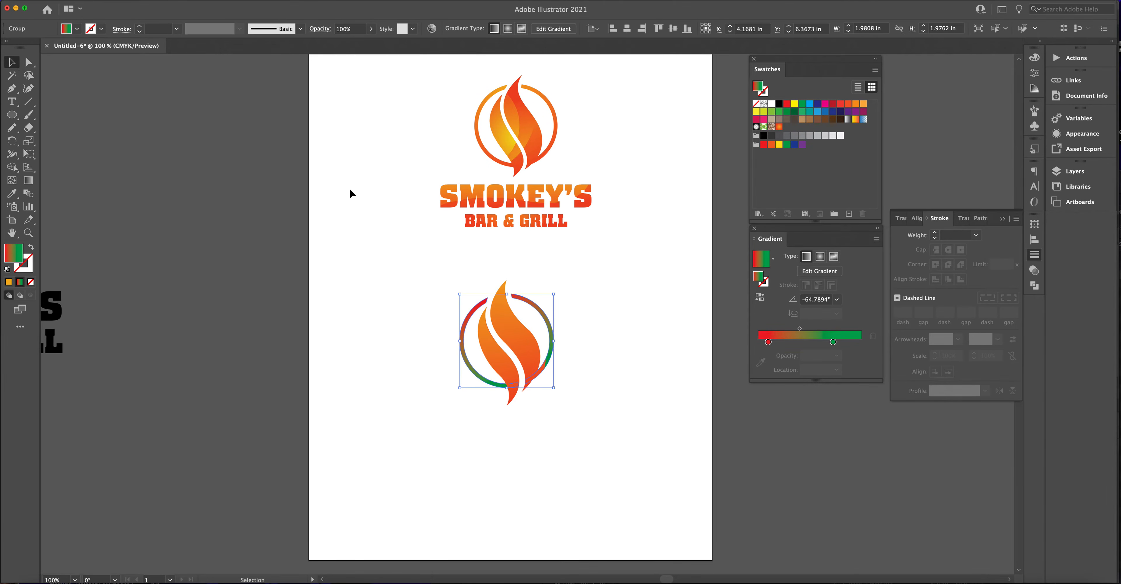
Step: Isolate the pieces around the right flame's lower tip in turn to examine what covers the ring's lower-right segment
left_click(525, 381)
left_click(539, 374)
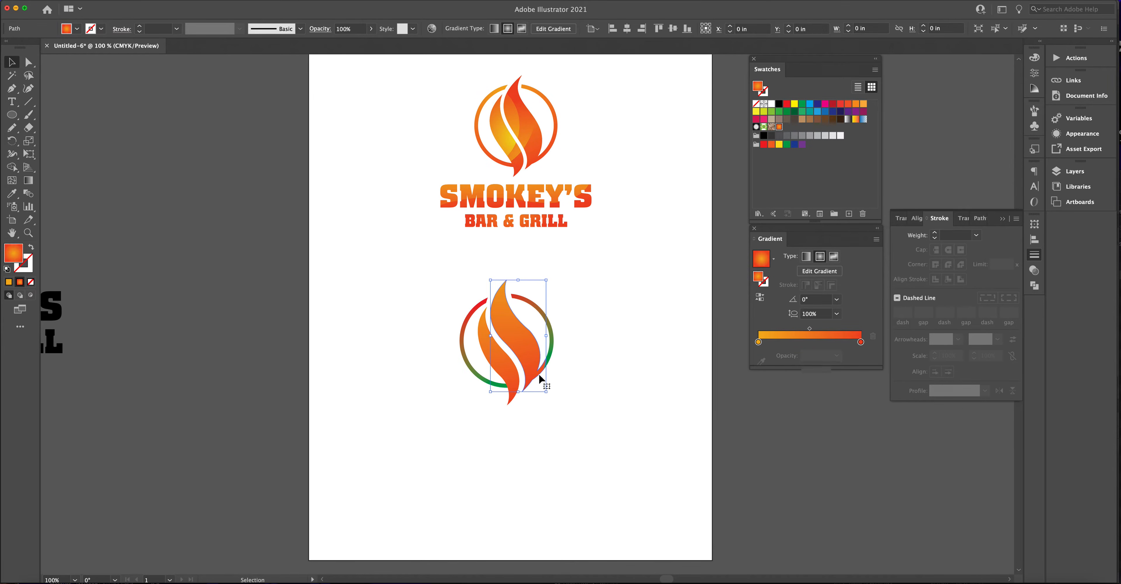
double_click(538, 374)
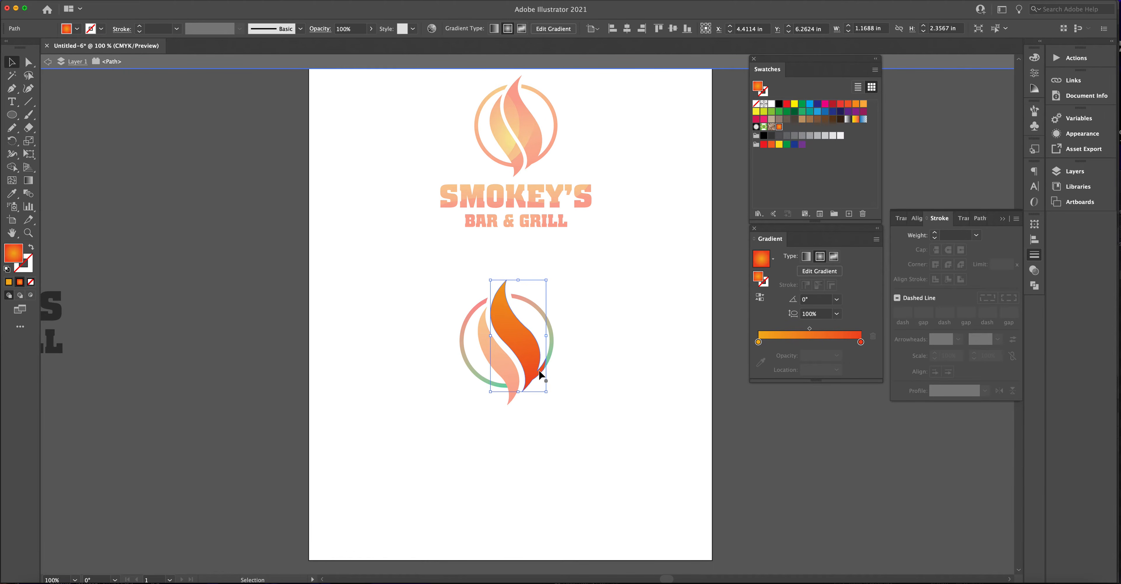
double_click(555, 348)
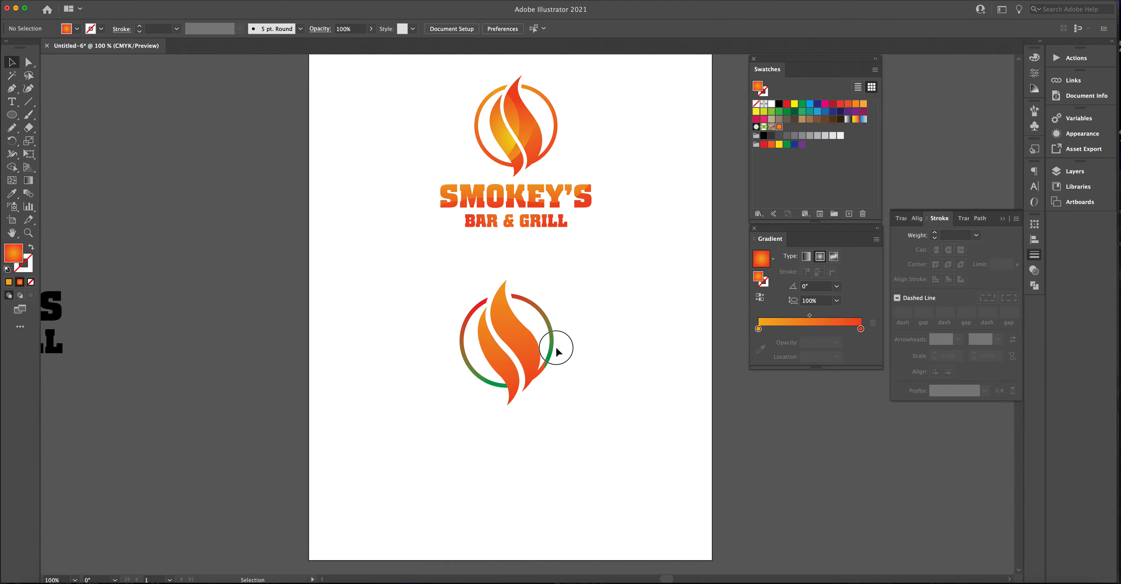
left_click(545, 366)
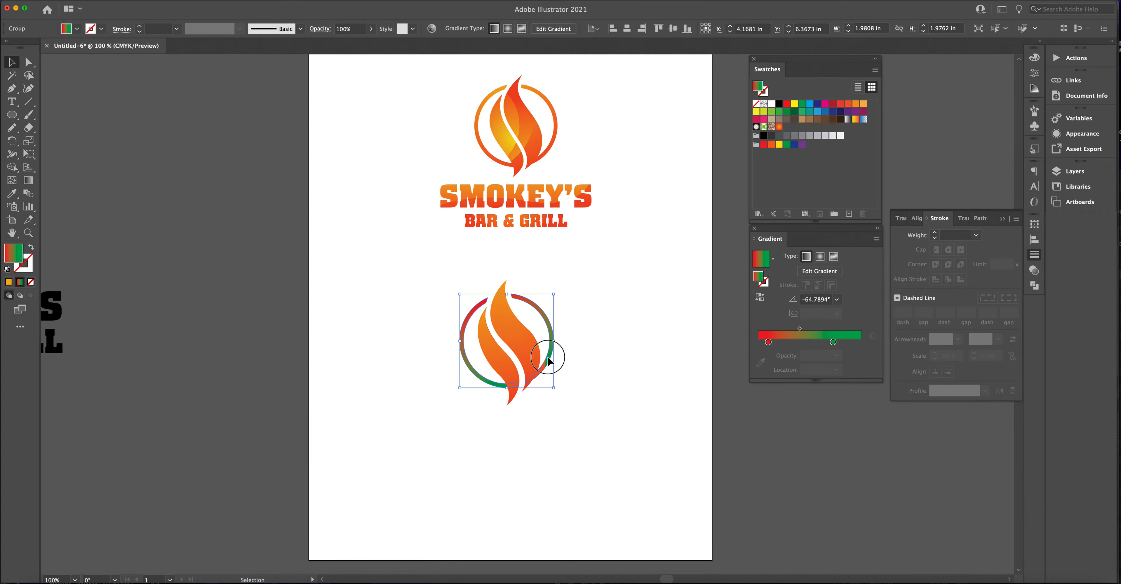
double_click(544, 369)
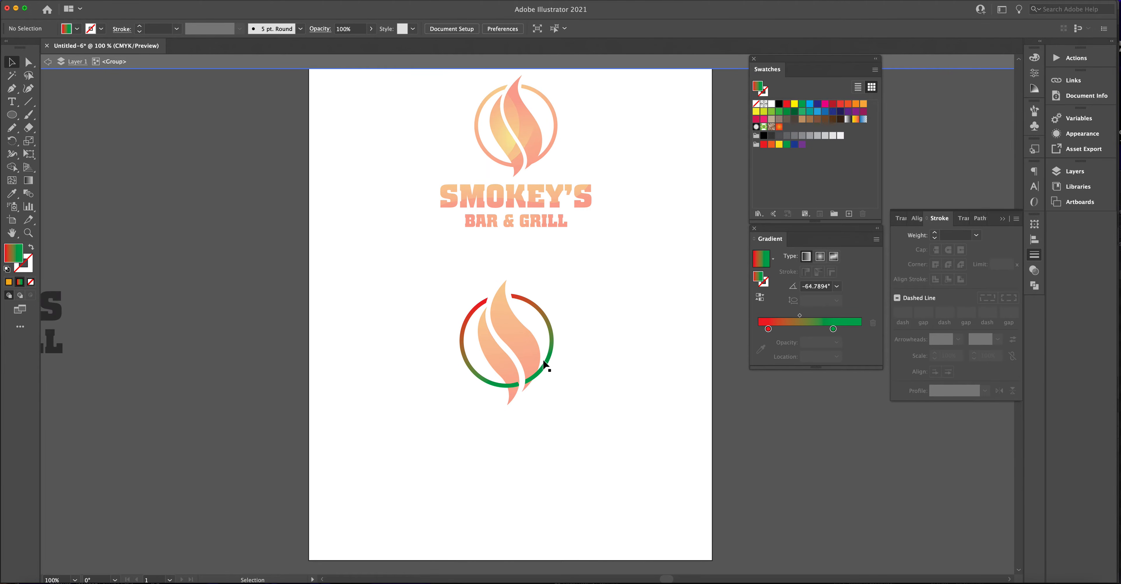
left_click(547, 357)
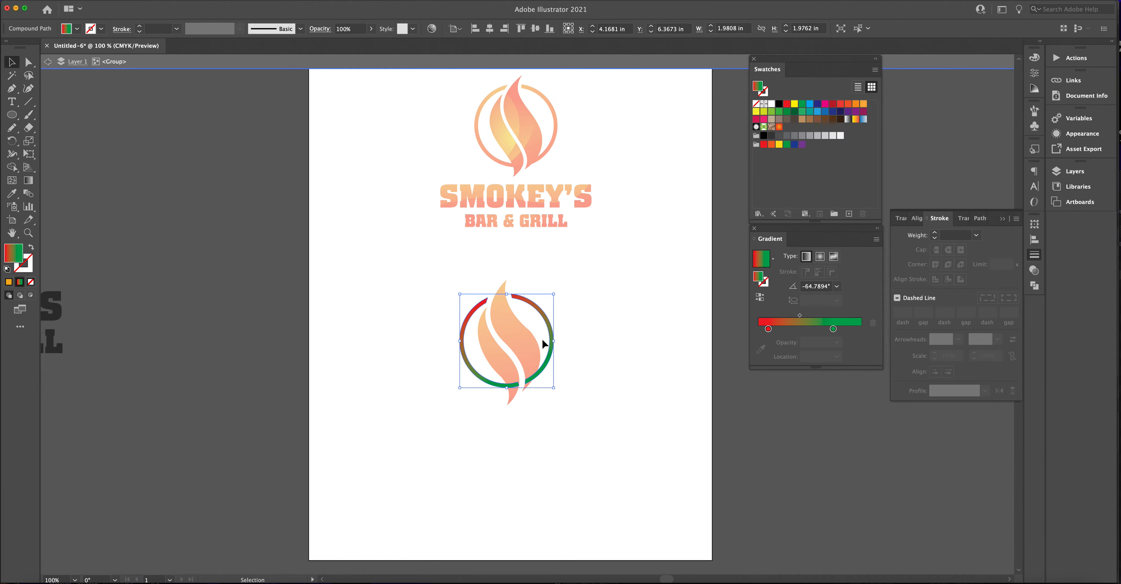
left_click(533, 356)
double_click(532, 350)
double_click(541, 368)
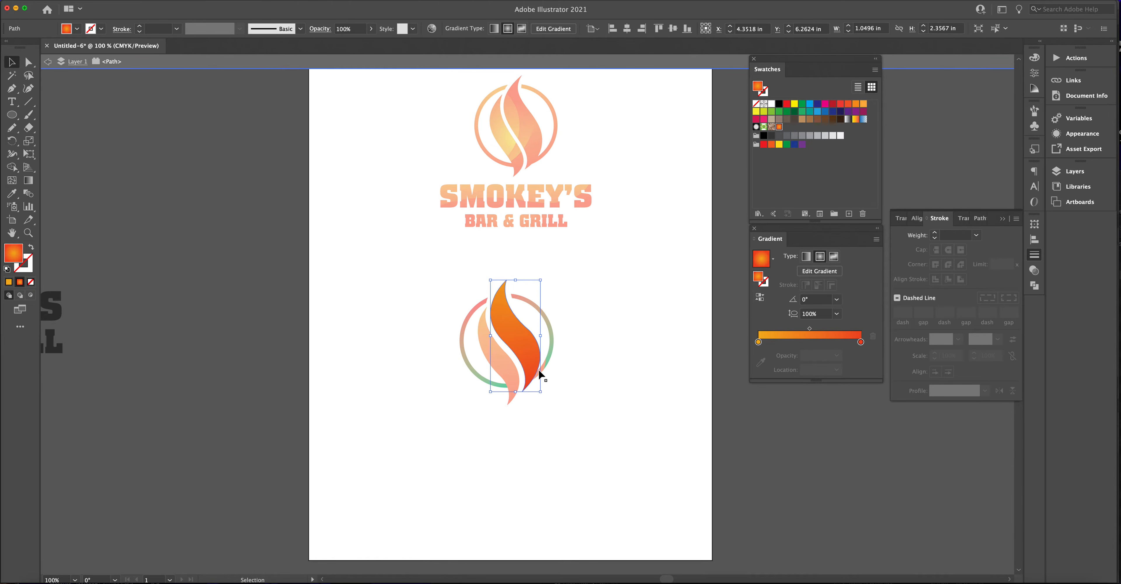
double_click(554, 358)
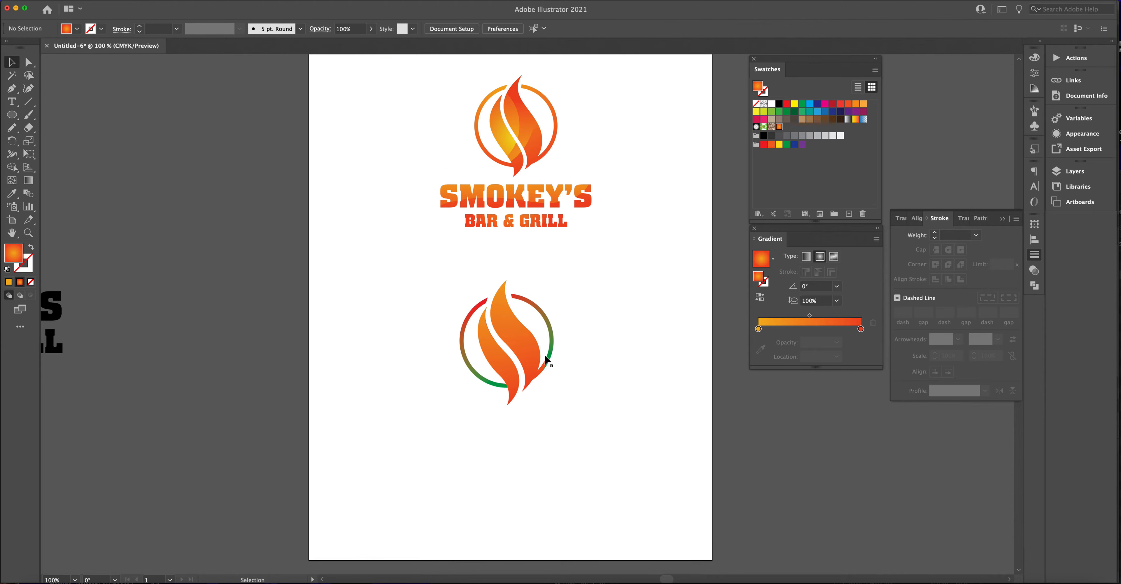
Step: Examine up close the left flame, the right flame and the path overlapping the ring's lower-right end by isolating them
left_click(29, 233)
left_click(534, 375)
left_click(528, 323)
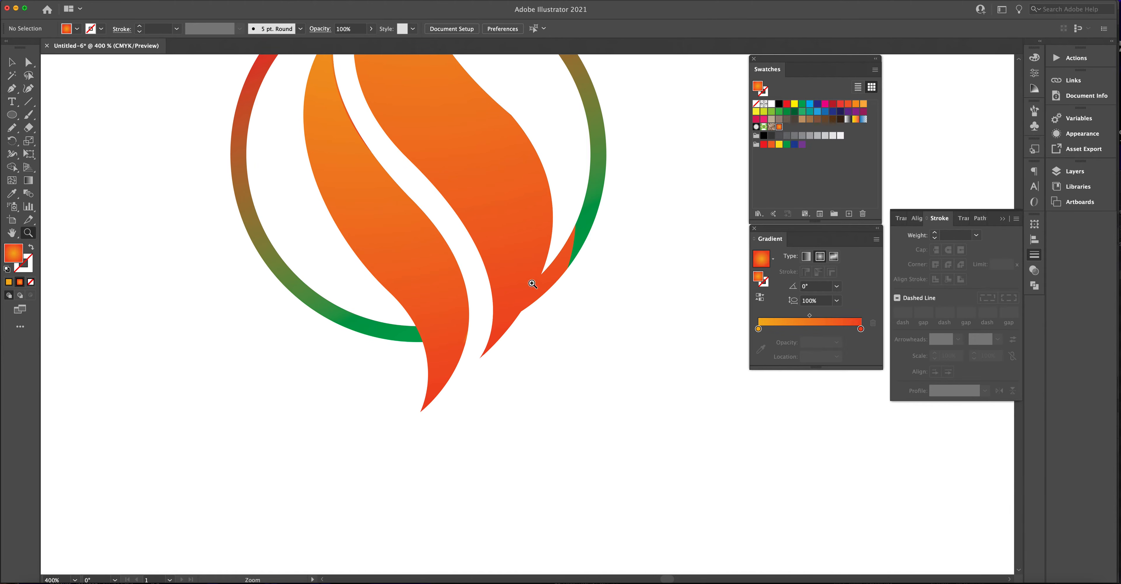
left_click(523, 264)
left_click(11, 62)
double_click(560, 269)
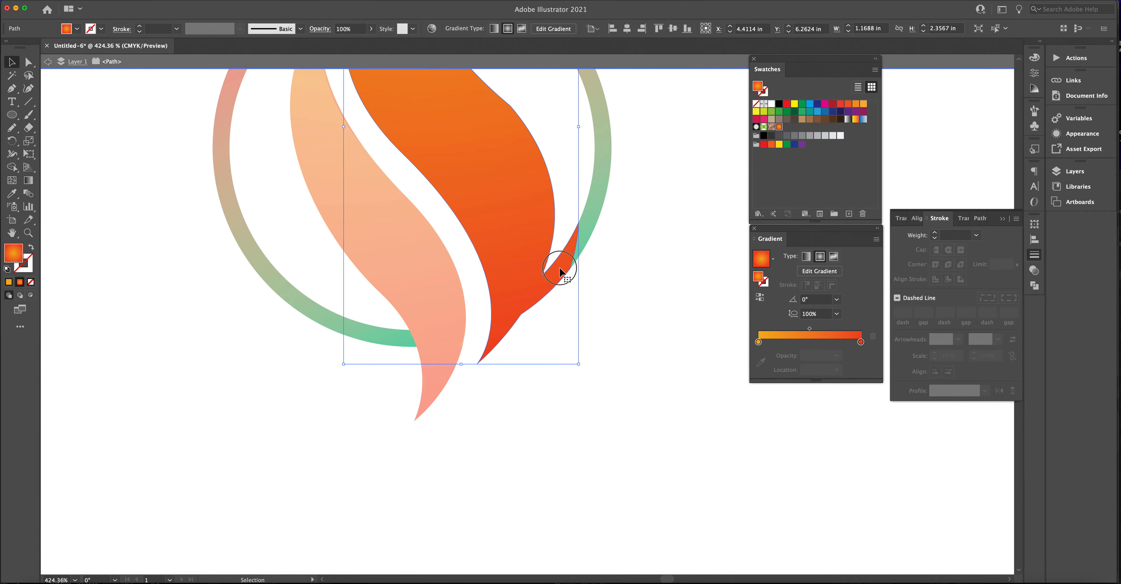
left_click(564, 195)
left_click(537, 229)
double_click(440, 255)
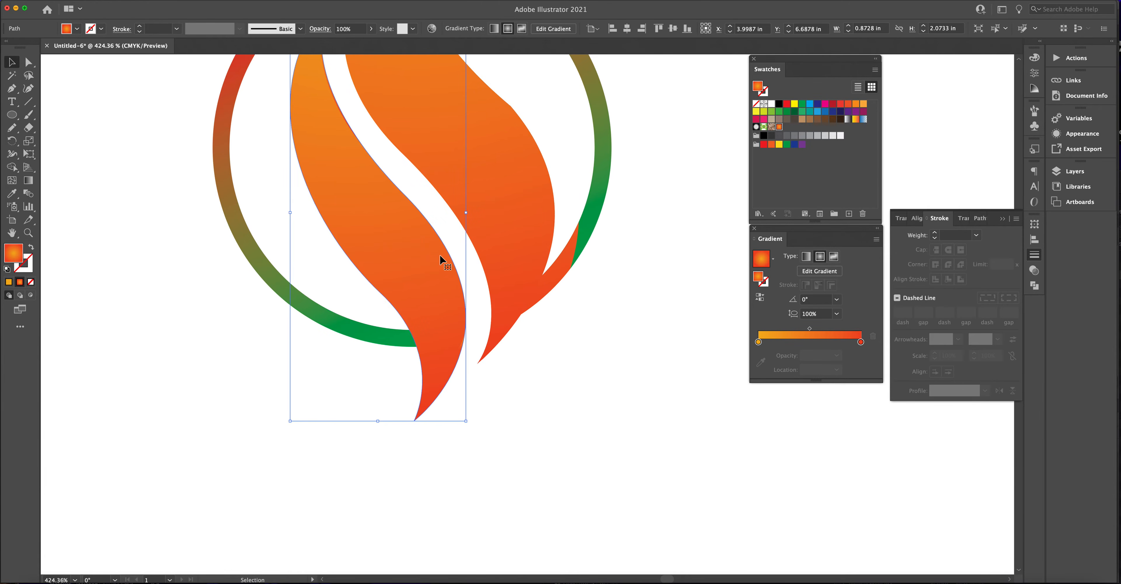
double_click(513, 245)
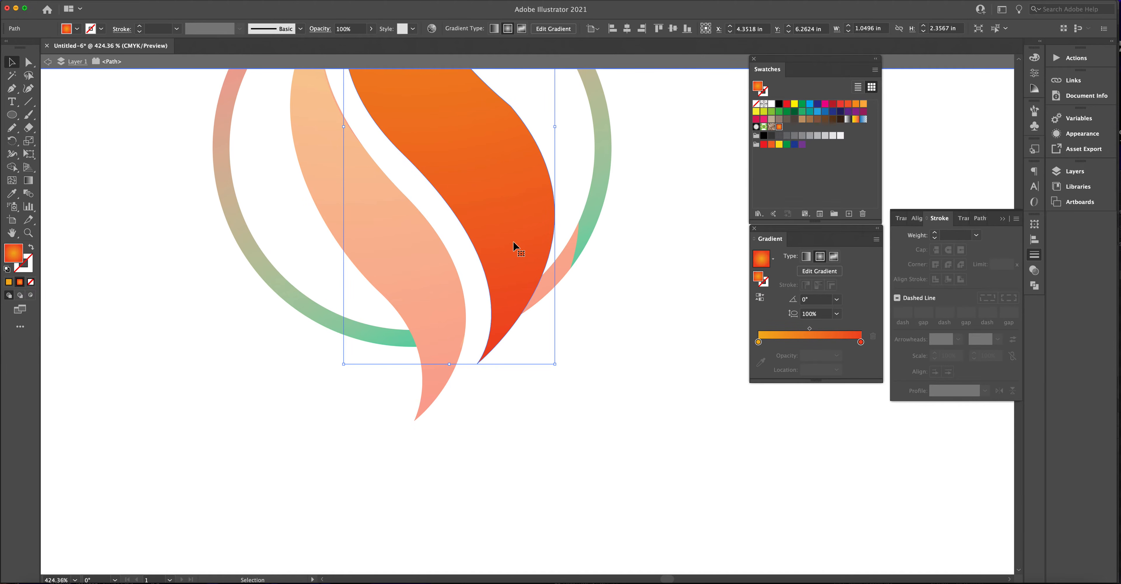
double_click(581, 283)
Step: Isolate the extra flame path covering the ring's lower-right segment, delete it and leave isolation mode
left_click(561, 267)
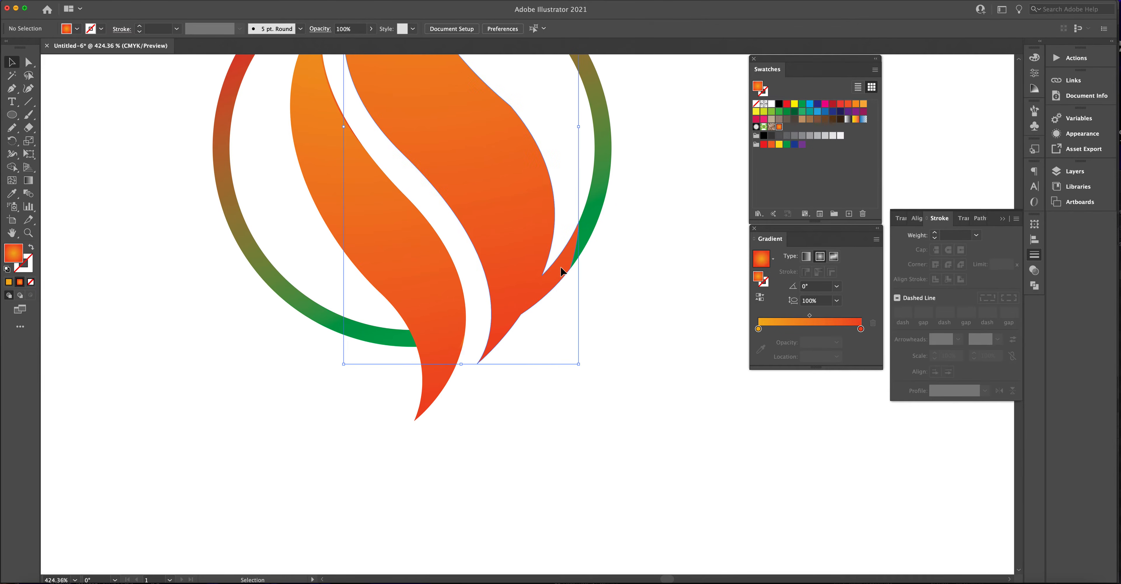
double_click(561, 267)
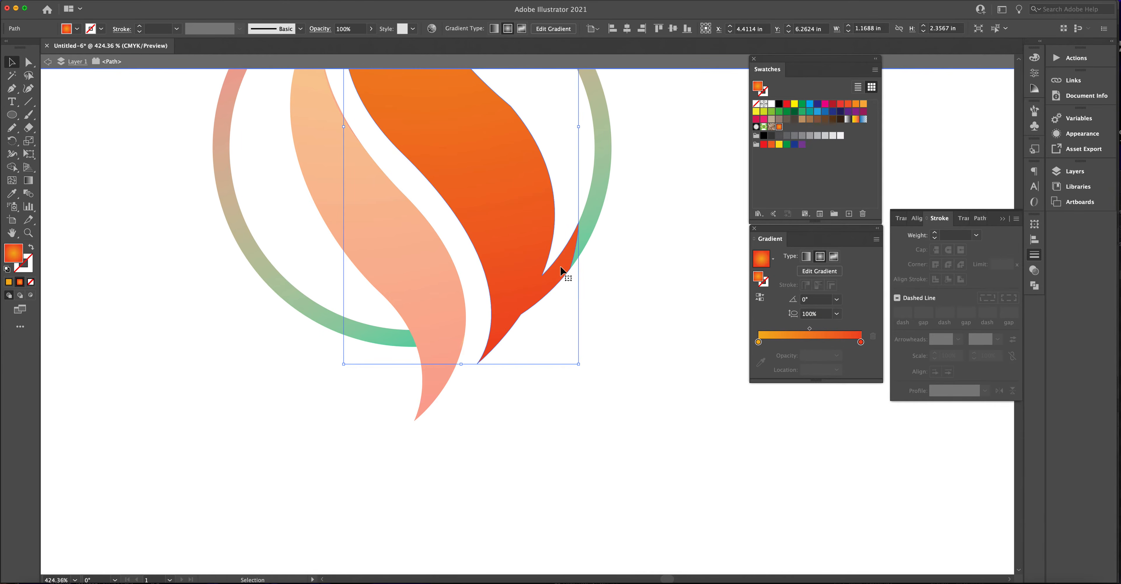
key("Delete")
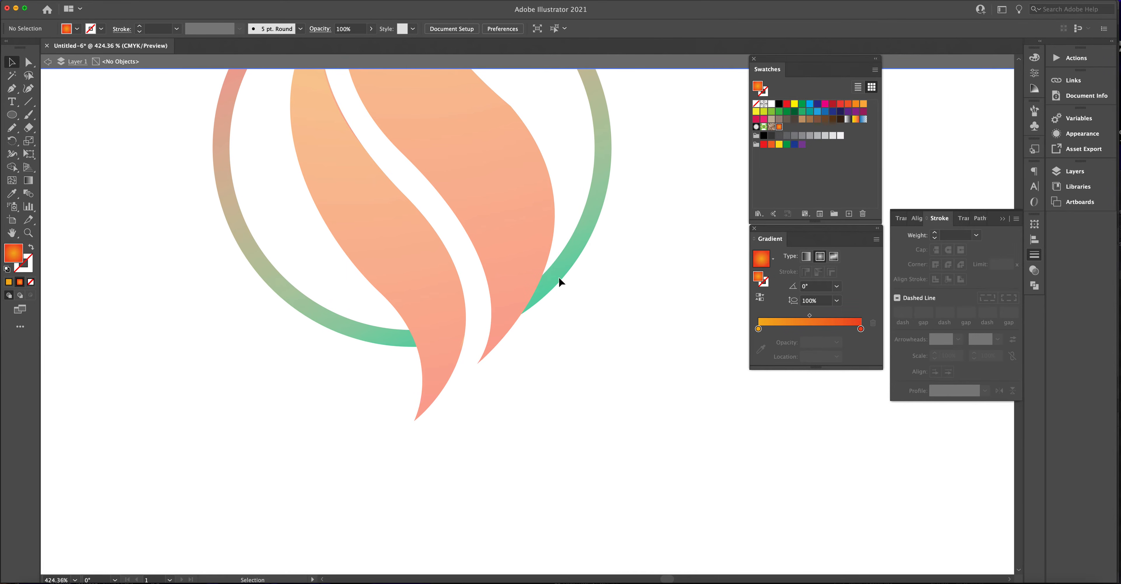
scroll(559, 282, "up", 10)
scroll(559, 282, "down", 3)
double_click(460, 419)
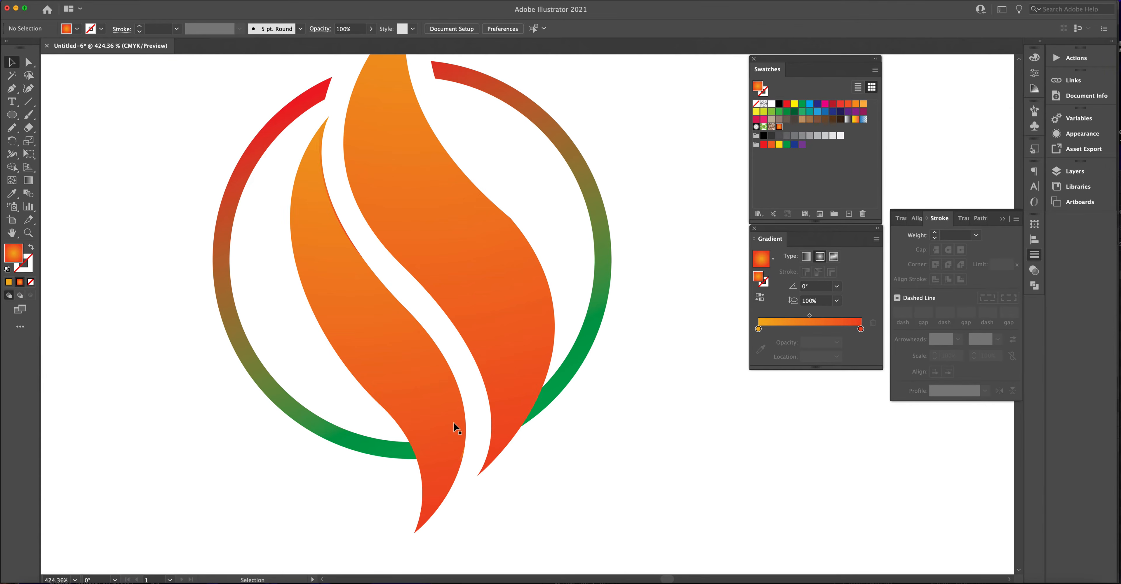
Step: Spread the ring gradient's red and green stops to the two ends and save the gradient as a swatch
left_click(424, 433)
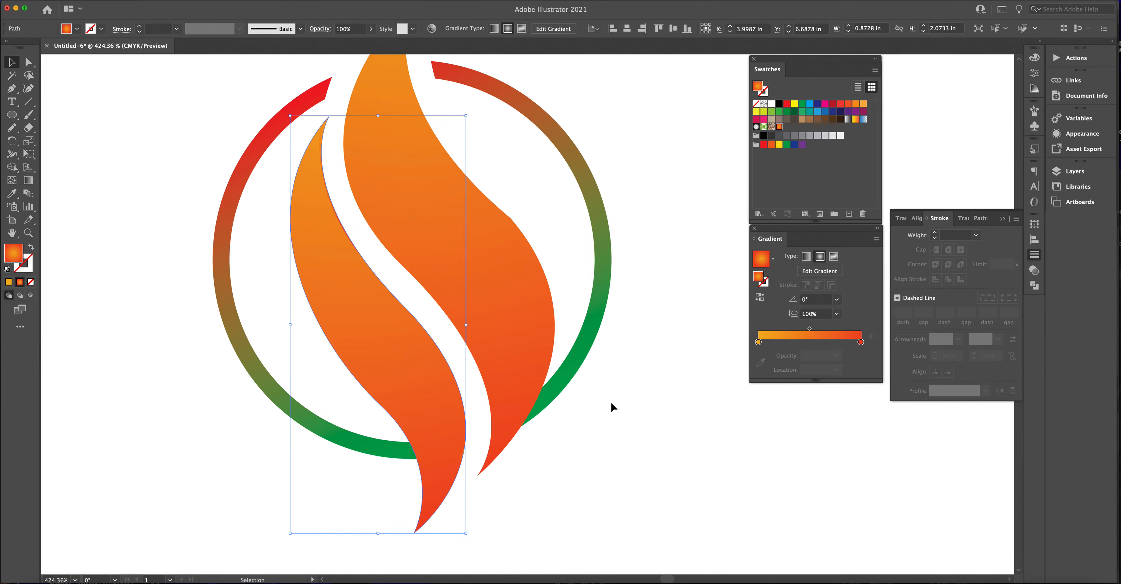
key("super+minus")
key("super+minus")
key("super+equal")
key("v")
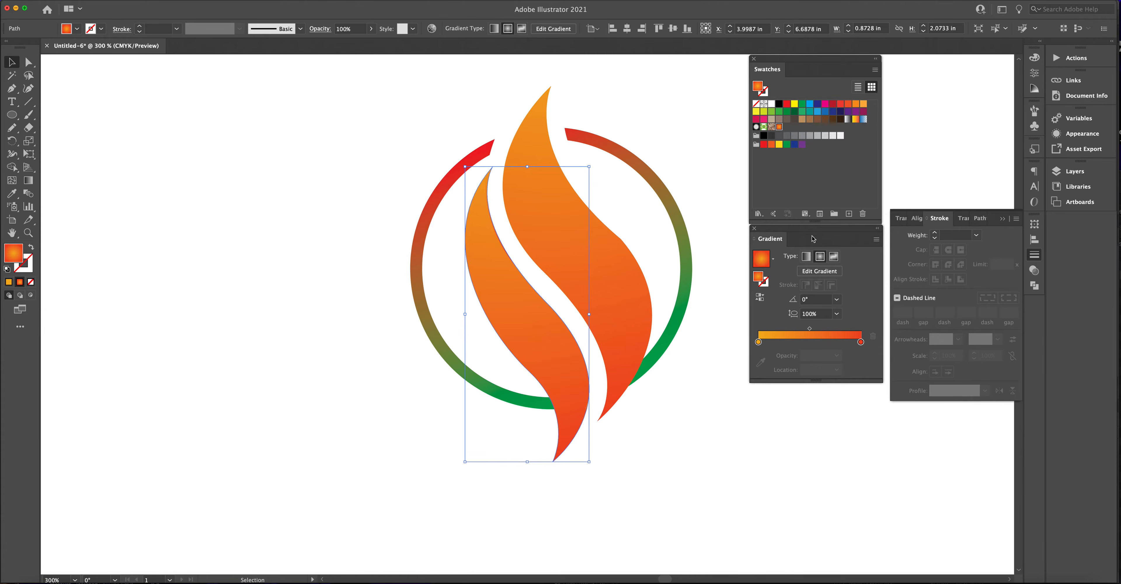
left_click(612, 153)
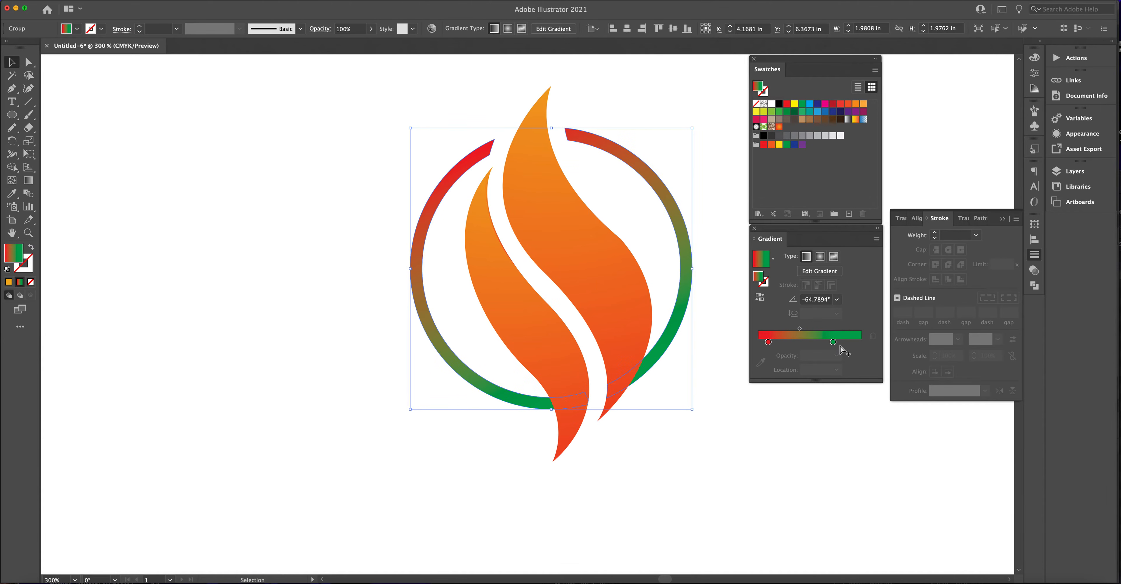
left_click_drag(833, 341, 861, 342)
left_click_drag(768, 342, 758, 341)
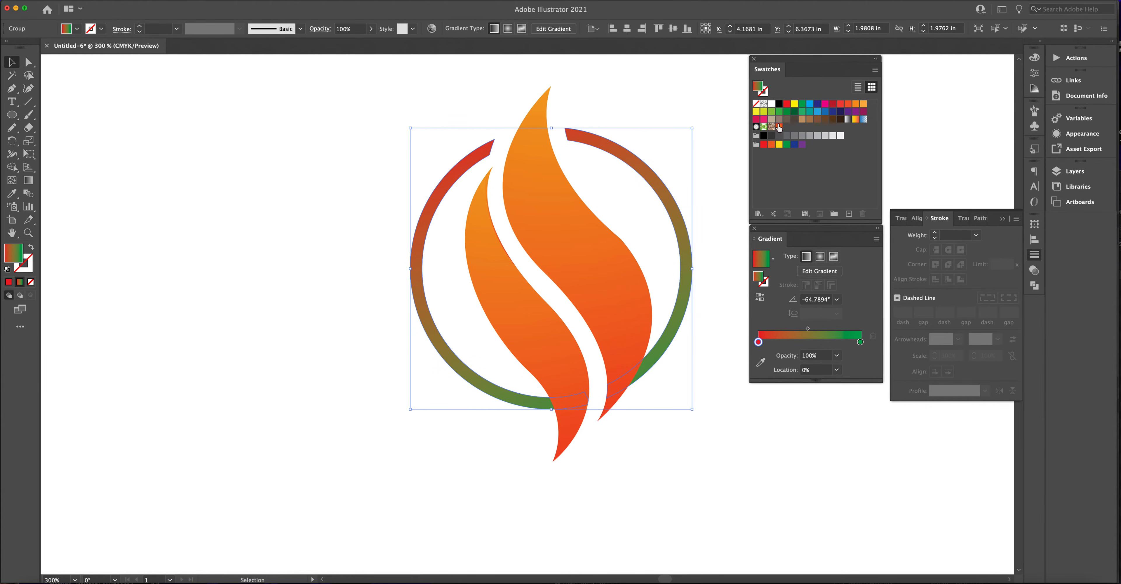
left_click_drag(764, 265, 791, 137)
Step: Apply the orange-to-red gradient swatch to the ring, make it linear and run it downward at about -75°
left_click(779, 129)
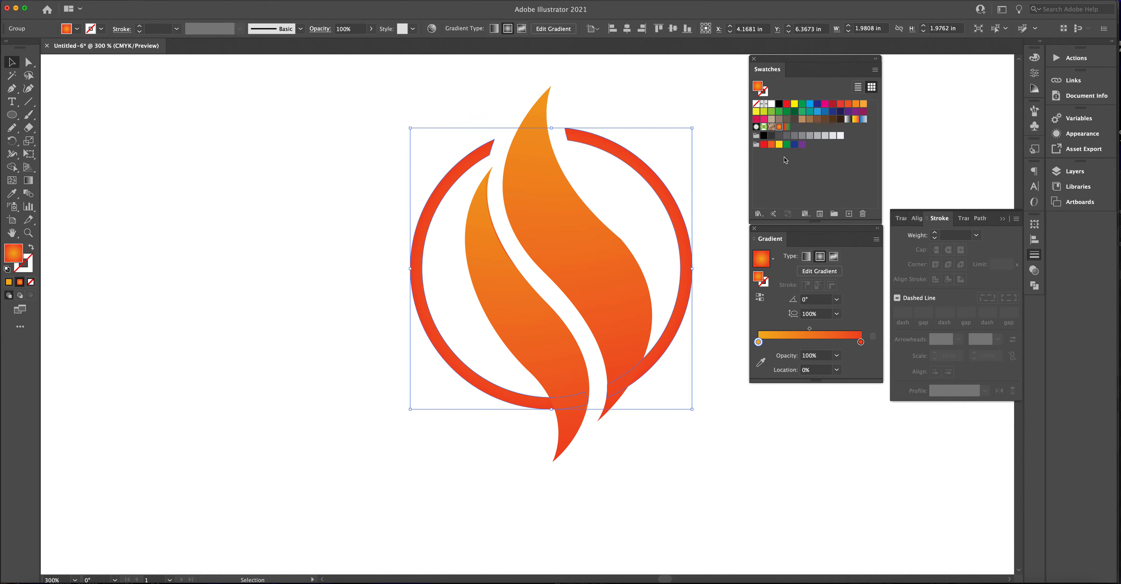
left_click(806, 258)
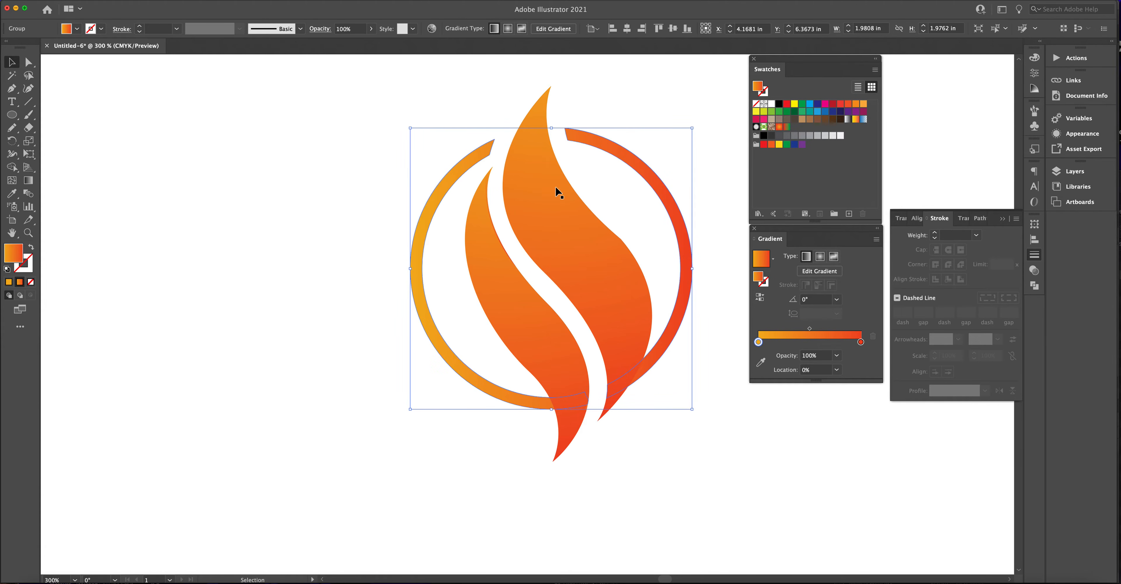
left_click(28, 180)
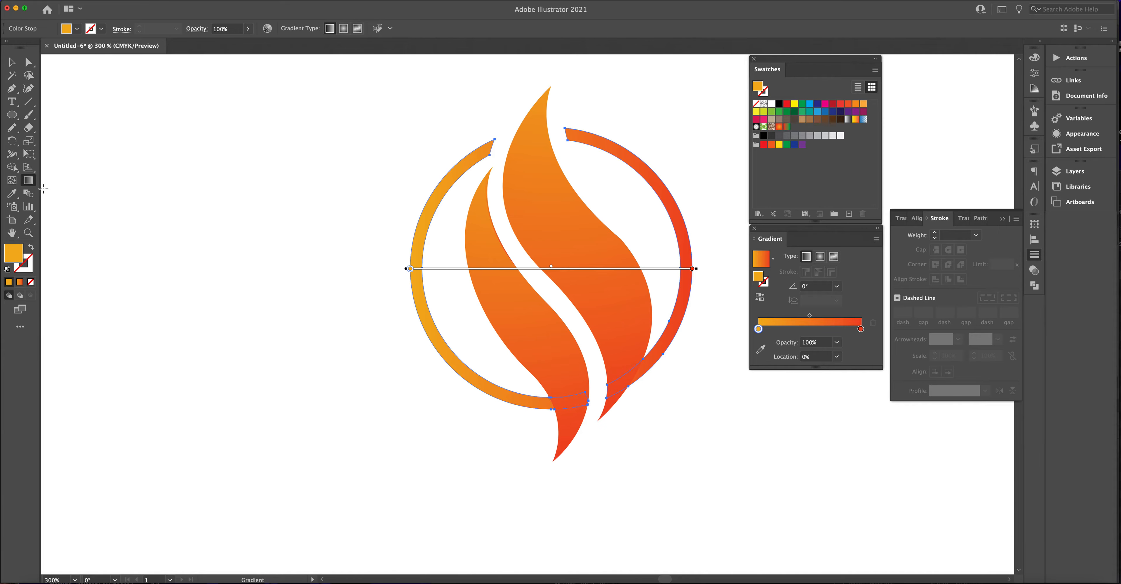
mouse_move(501, 127)
left_mouse_down()
mouse_move(591, 370)
mouse_move(590, 400)
mouse_move(578, 406)
mouse_move(595, 430)
left_mouse_up()
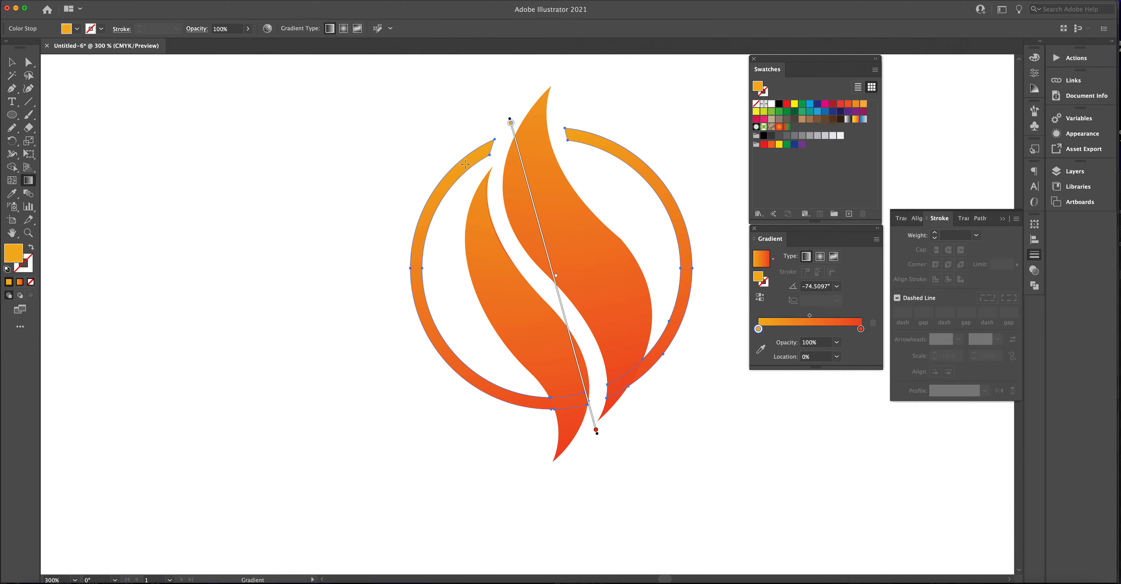
left_click(11, 68)
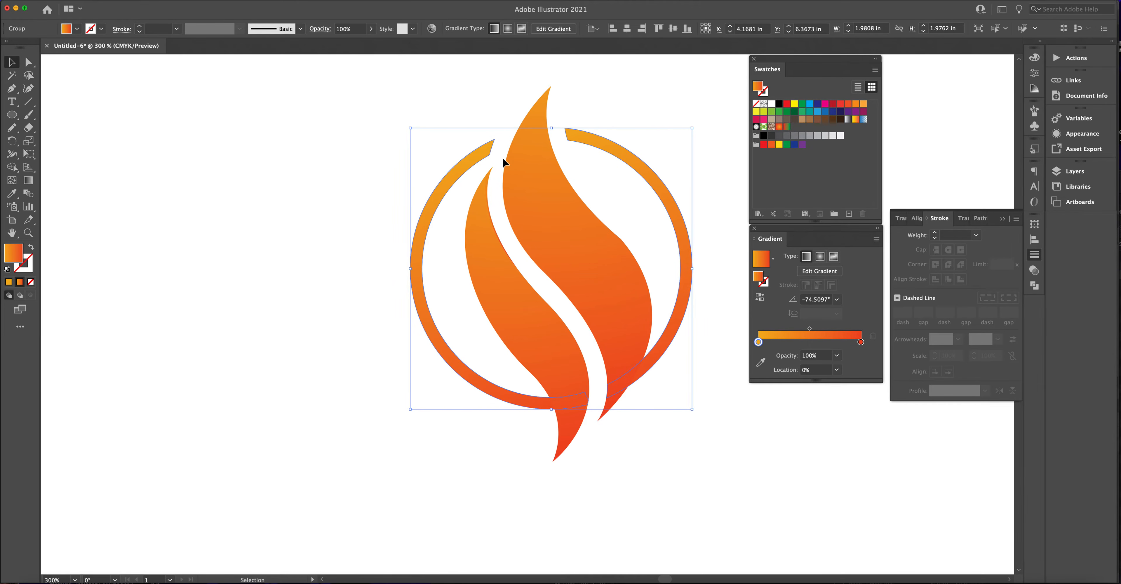
left_click(411, 337)
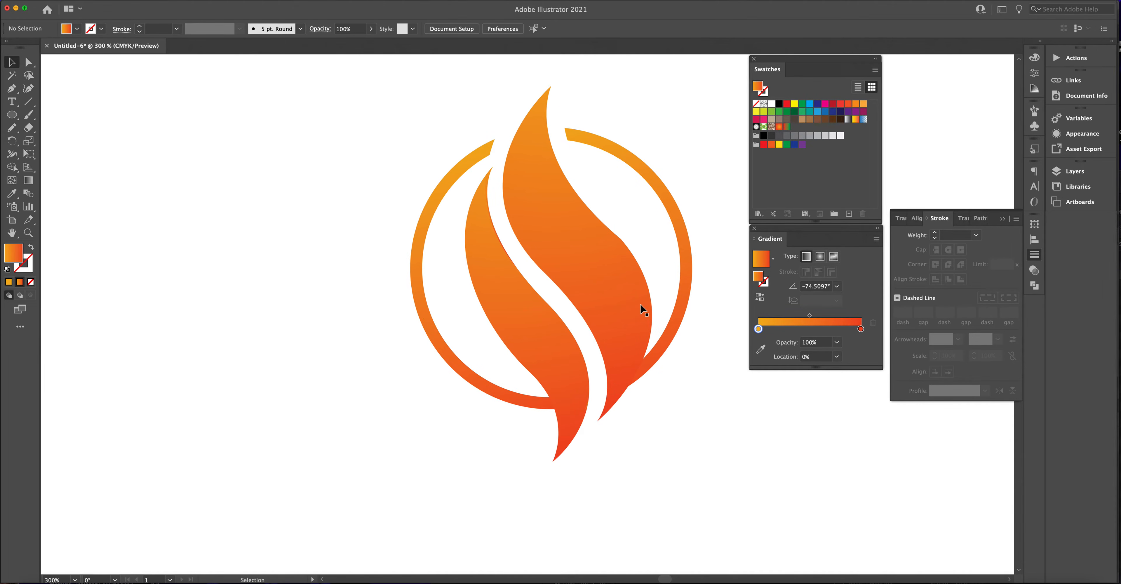
Step: Compare the recreated flame emblem with the reference Smokey's Bar & Grill logo above it
key("super+minus")
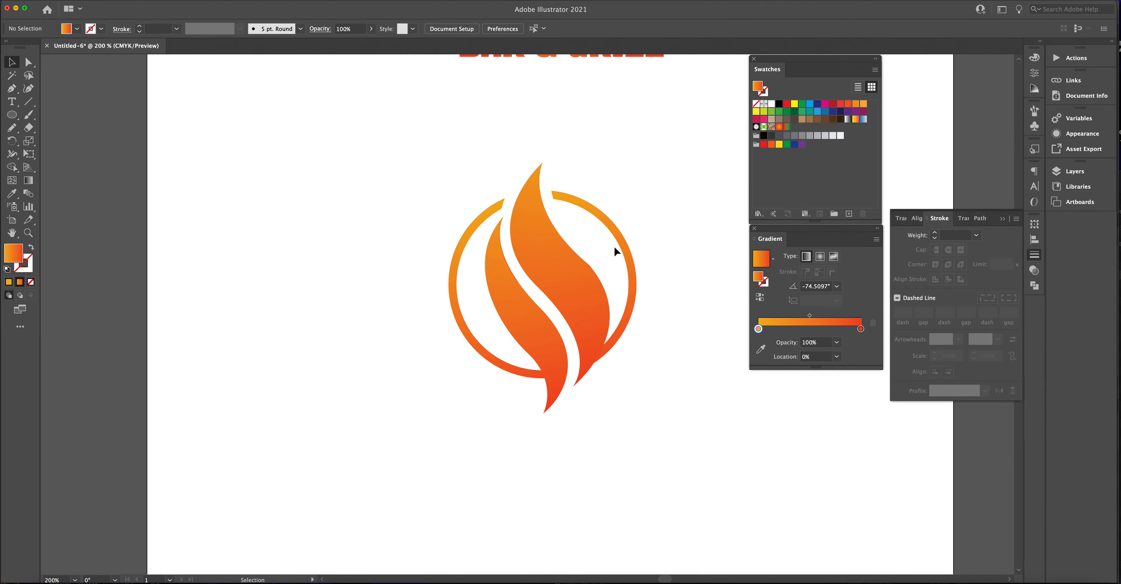
scroll(613, 247, "down", 3)
scroll(614, 246, "up", 10)
scroll(614, 247, "up", 2)
scroll(614, 247, "down", 5)
key("super+minus")
scroll(618, 253, "down", 3)
scroll(628, 260, "up", 6)
scroll(630, 260, "up", 1)
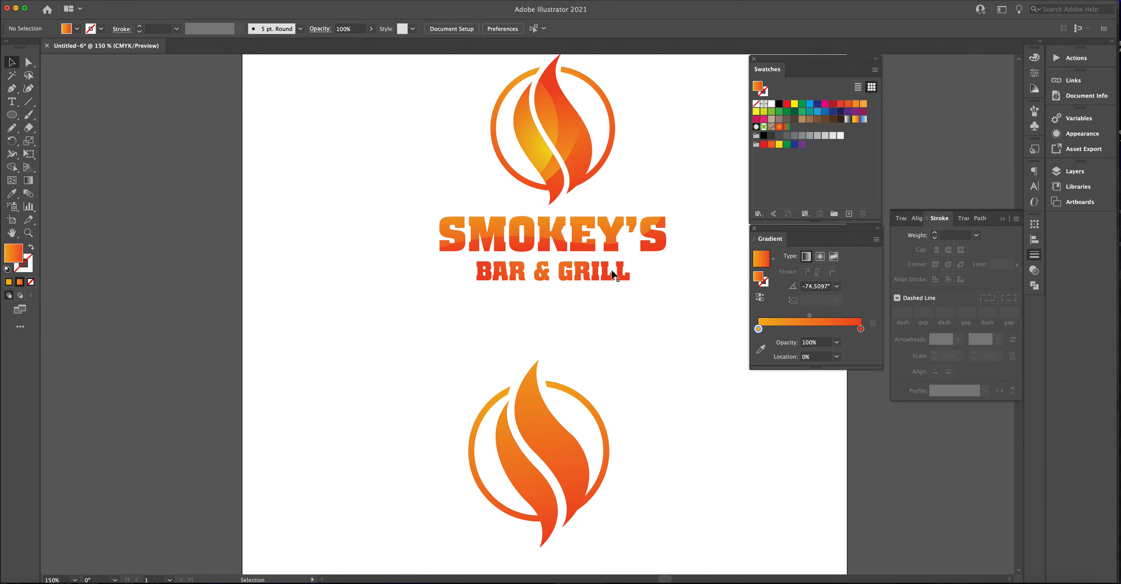
scroll(598, 310, "down", 2)
scroll(598, 309, "up", 5)
scroll(598, 310, "down", 4)
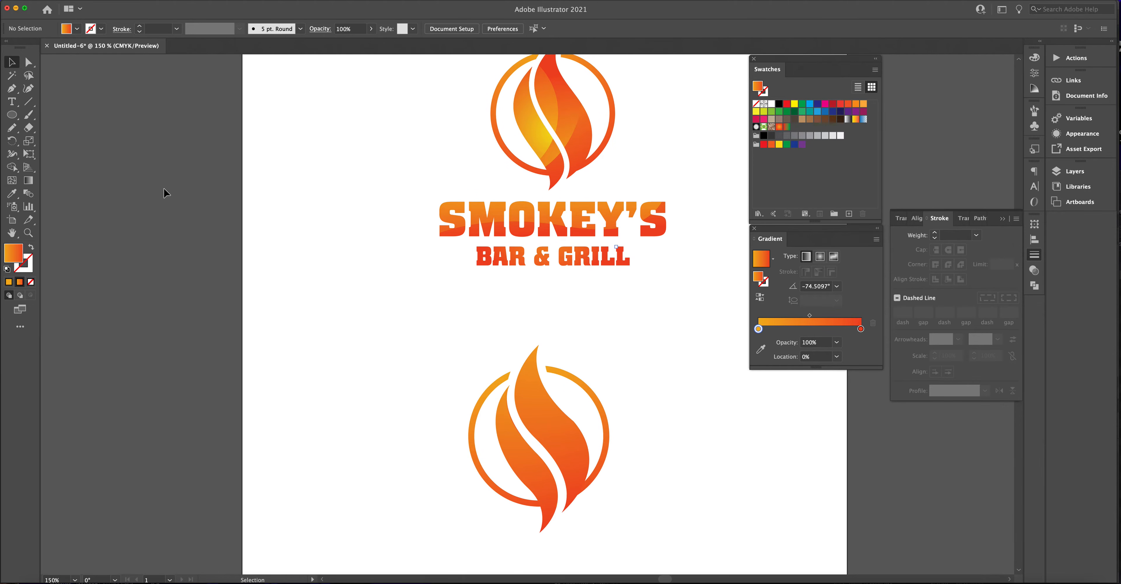
Step: Draw an ellipse about 1.2 in wide and 1.66 in tall over the left part of the emblem and stretch it slightly downward
left_click(13, 115)
left_click_drag(456, 359, 542, 476)
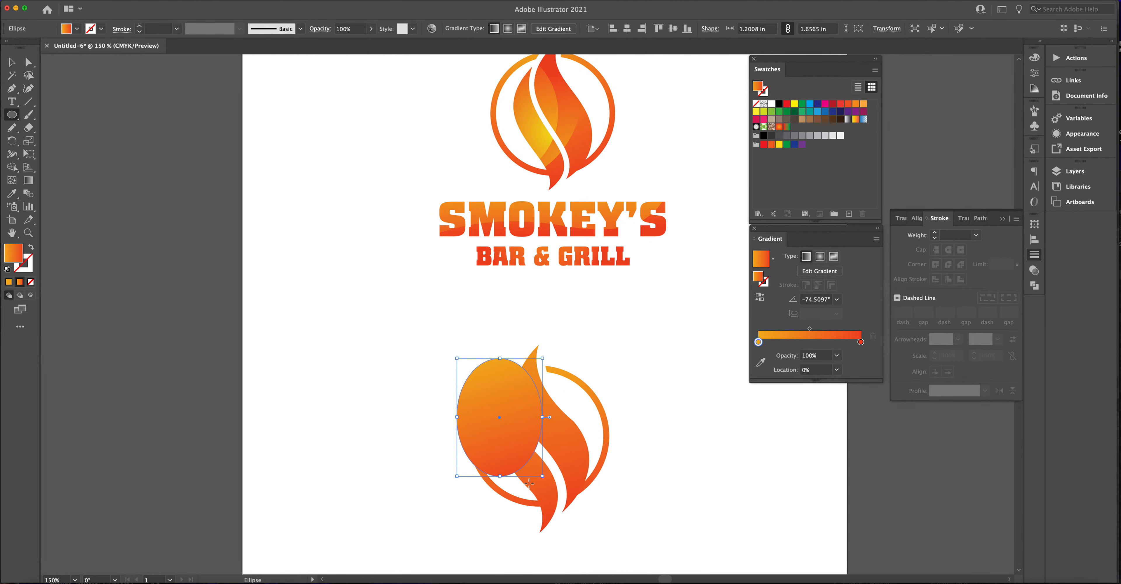
left_click_drag(502, 477, 503, 490)
left_click(12, 62)
left_click(523, 327)
Step: Select both flames together with the overlapping ellipse for the Shape Builder tool
left_click(555, 425)
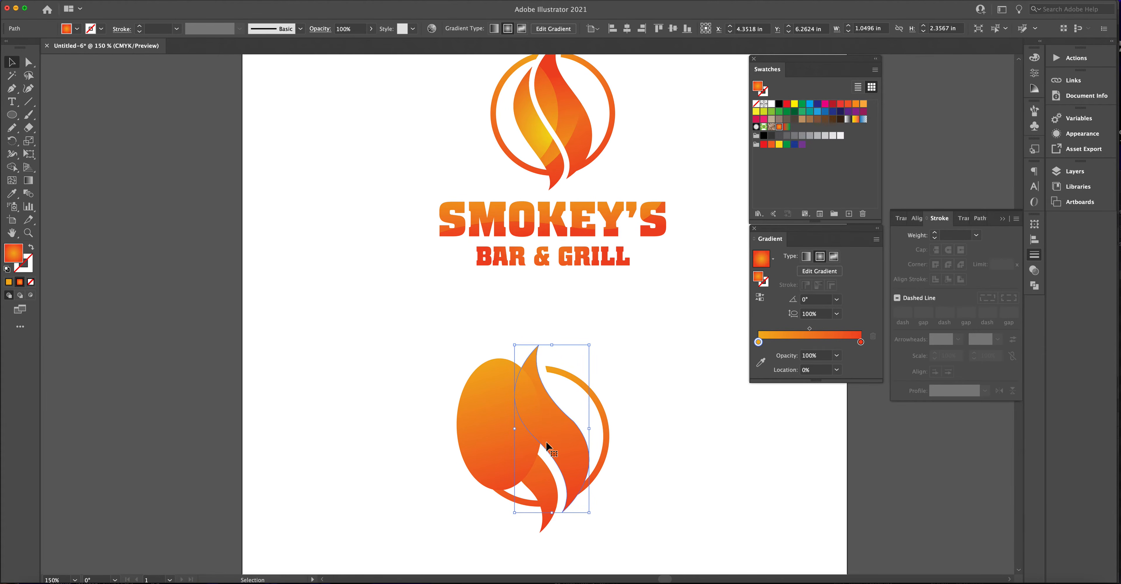
left_click(545, 467, "shift")
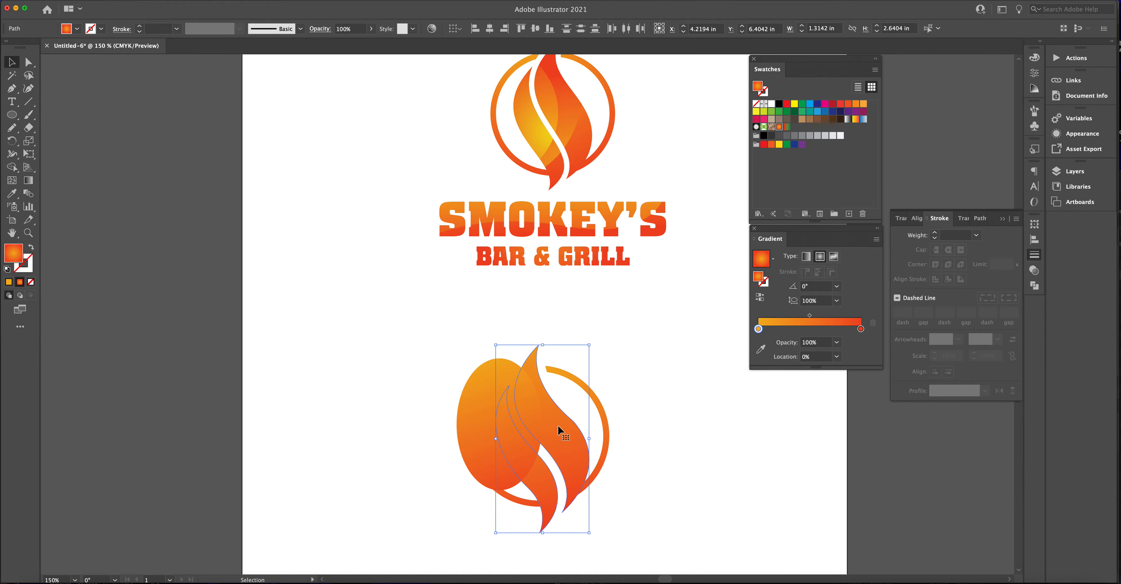
key("a")
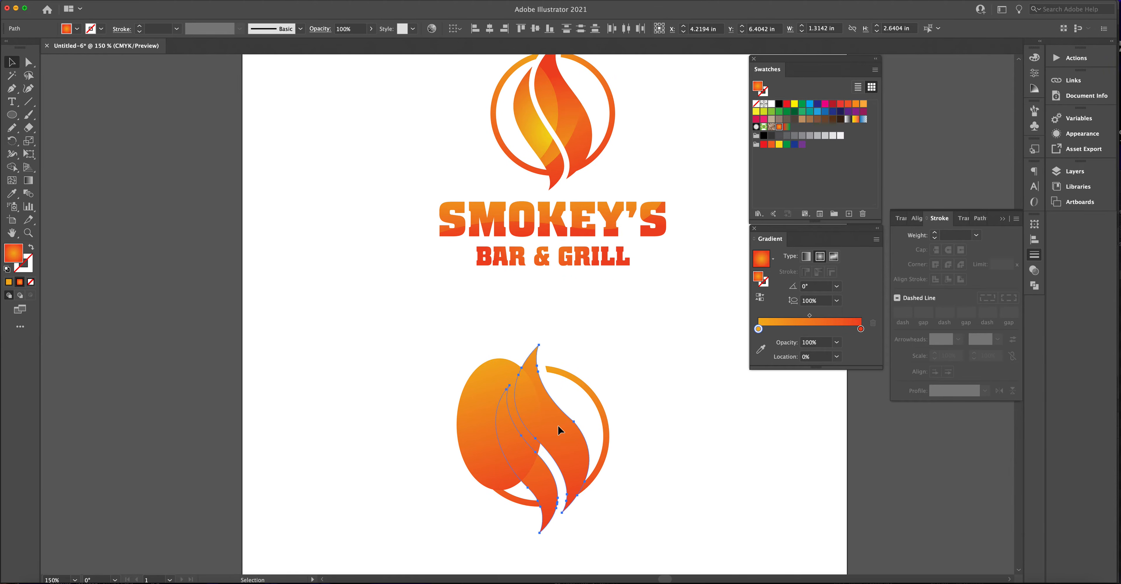
key("v")
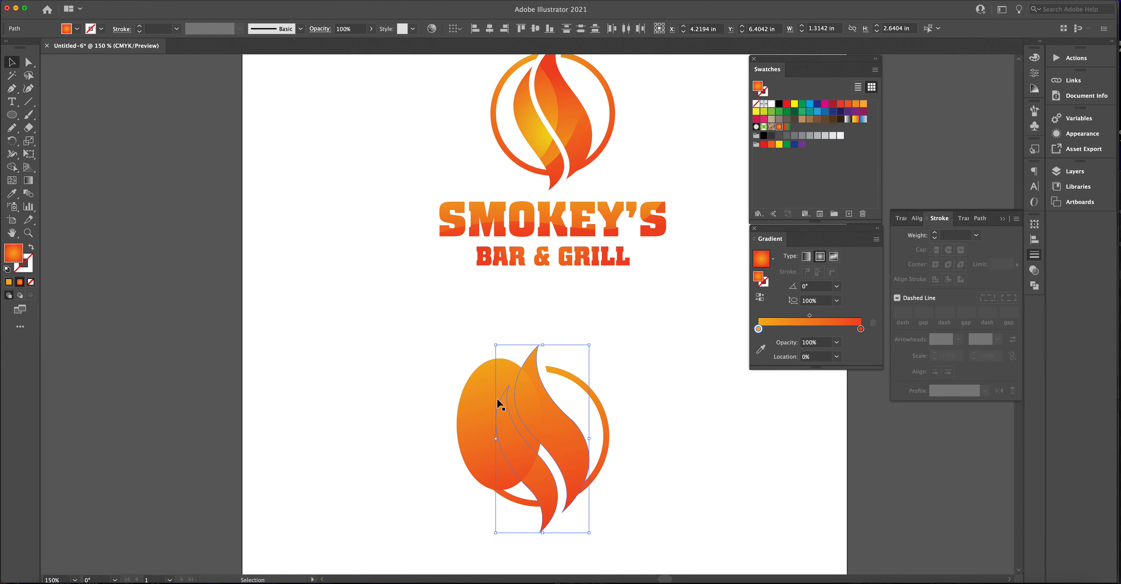
left_click(475, 410, "shift")
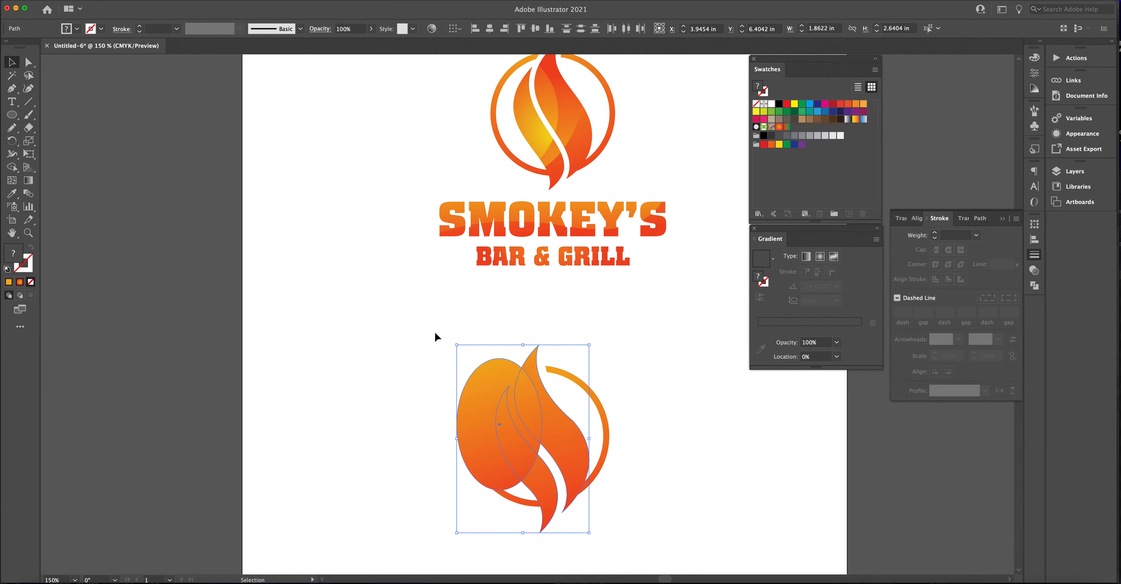
left_click(12, 167)
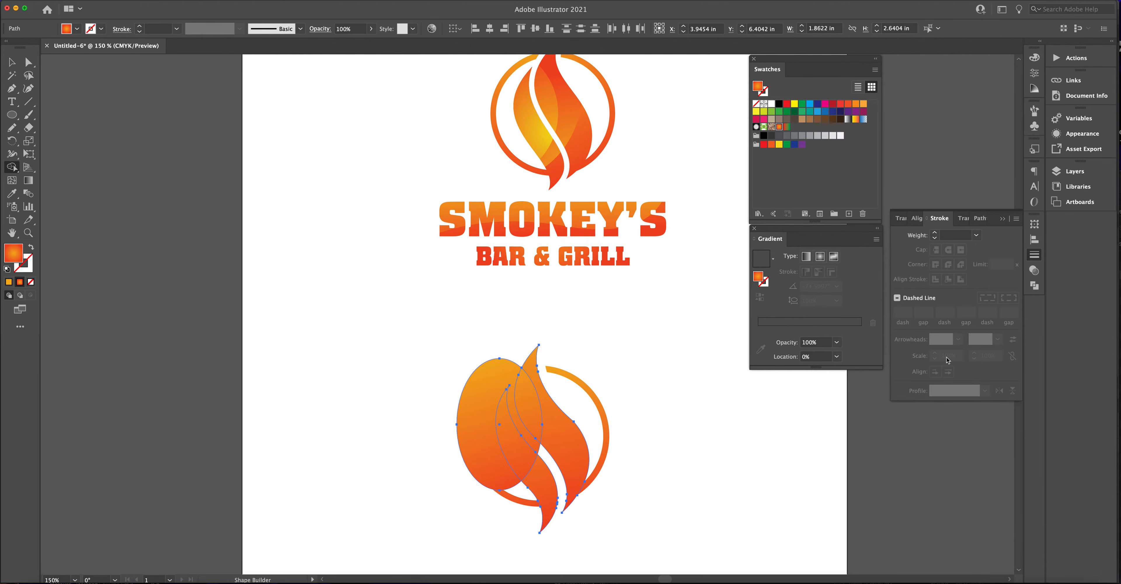
Step: Try to intersect the ellipse and both flames with the Pathfinder Intersect operation
left_click(1035, 239)
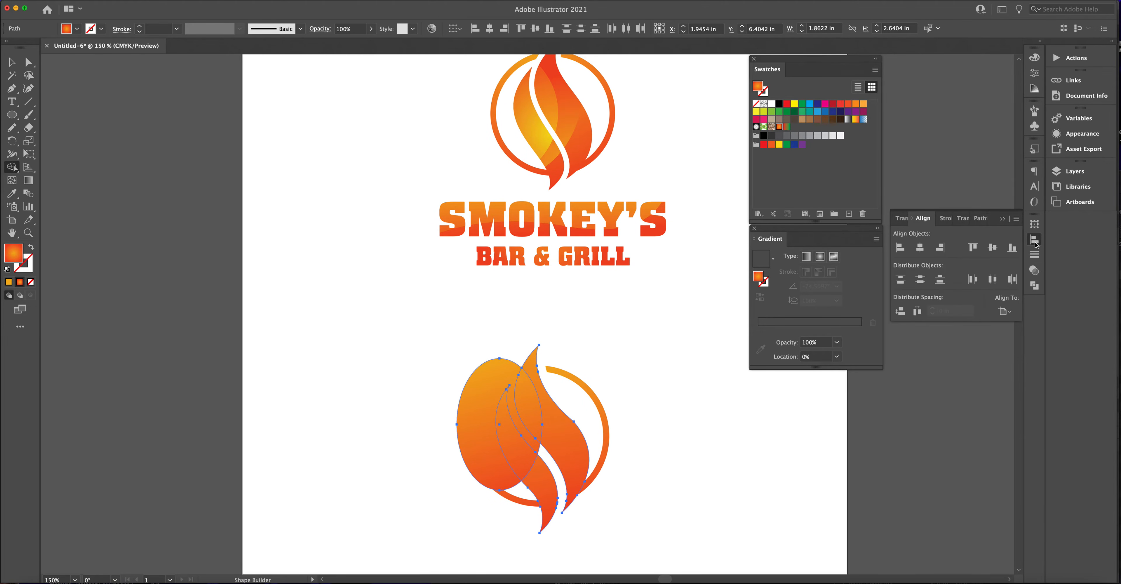
left_click(1035, 286)
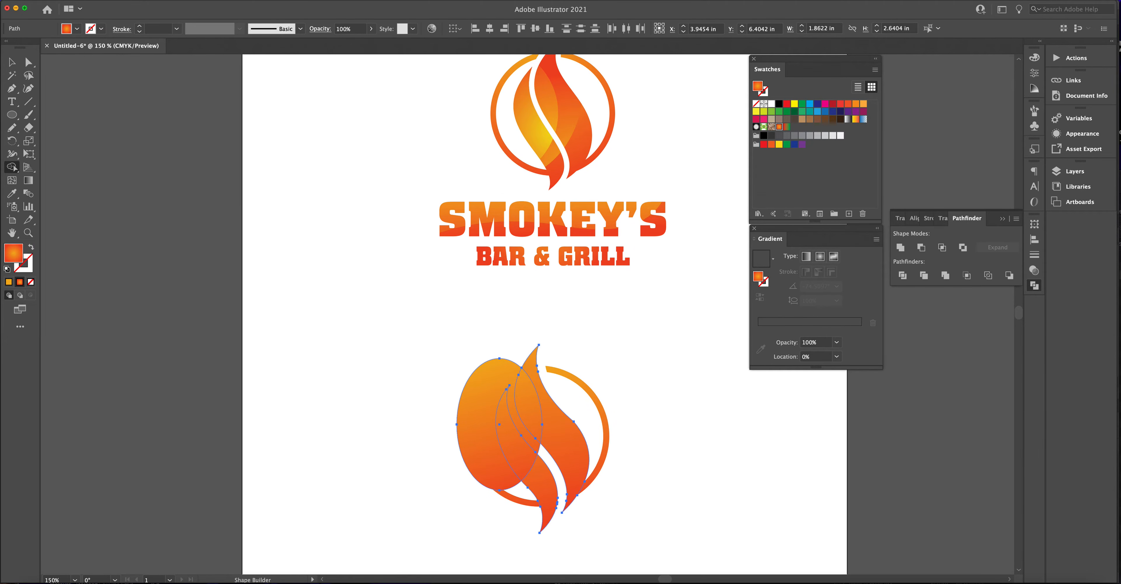
left_click(226, 0)
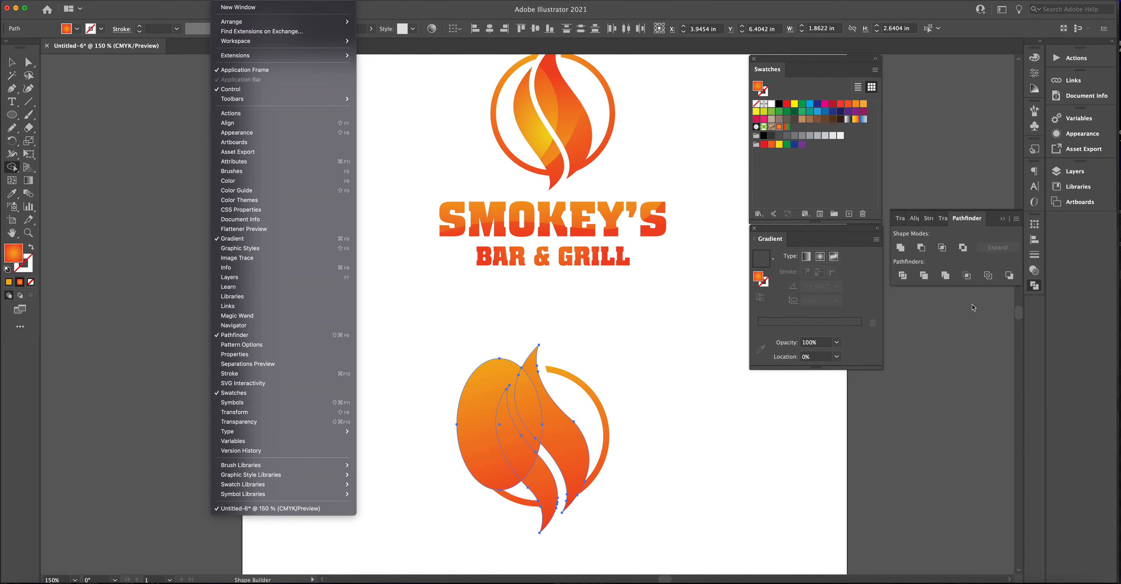
left_click(944, 249)
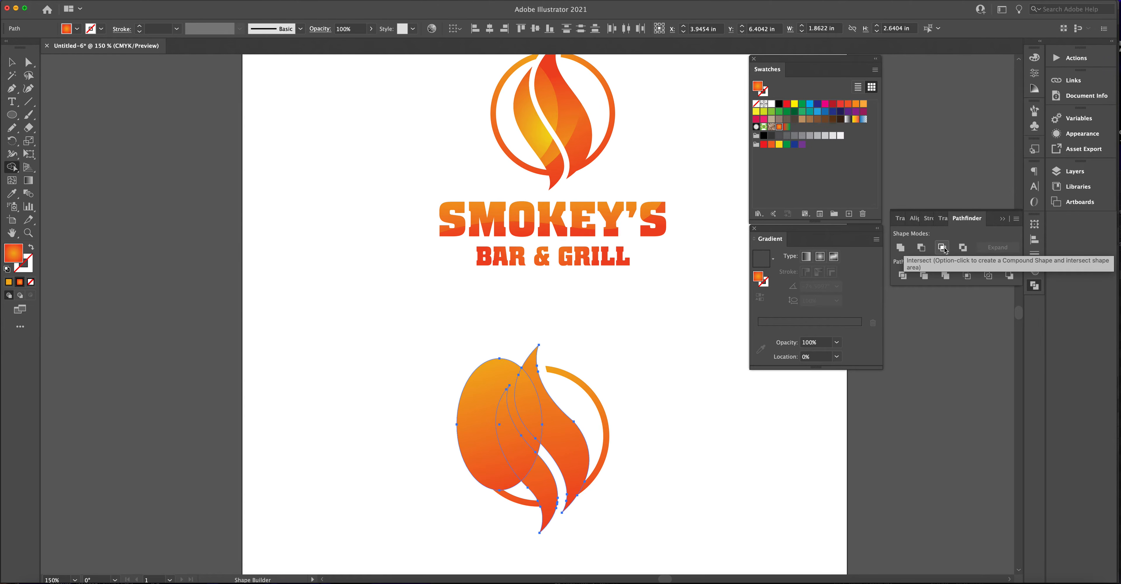
left_click(942, 247)
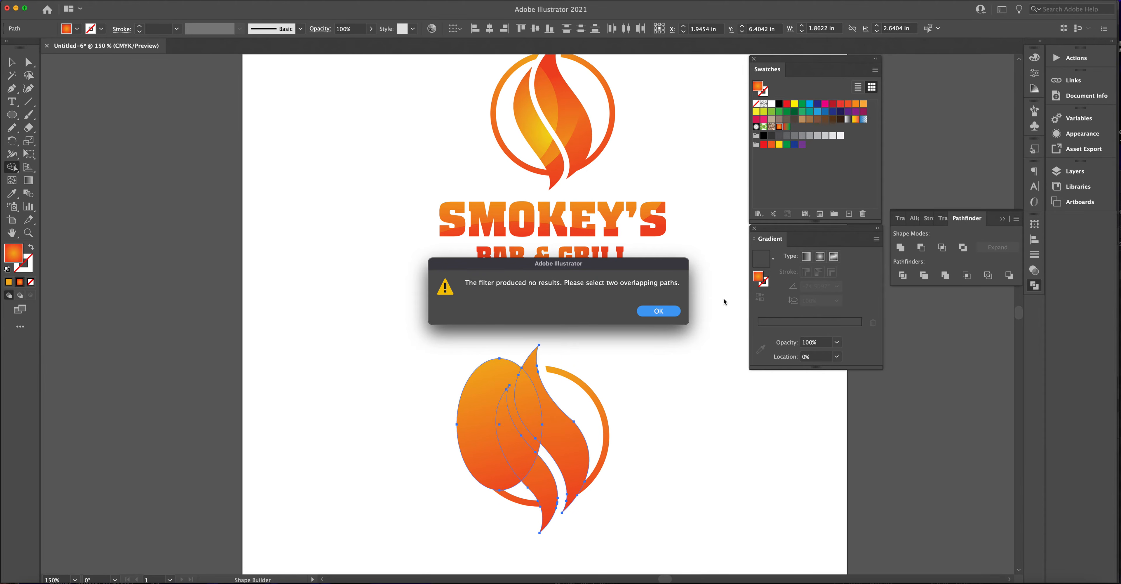
left_click(657, 311)
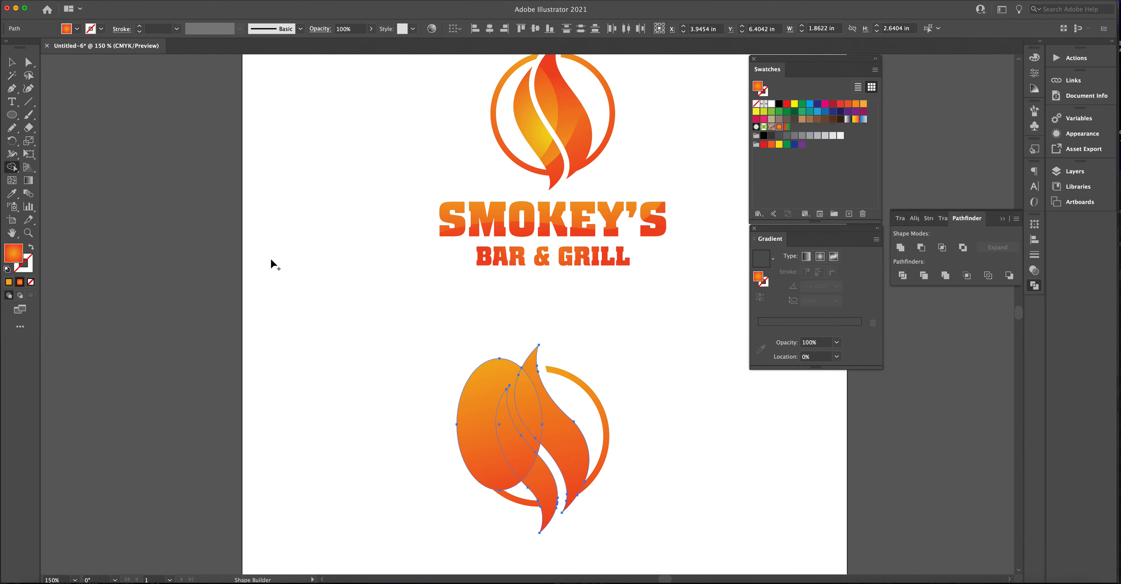
Step: Remove the ellipse area outside the flames with Shape Builder, keeping the overlaps as separate highlight pieces
key("super")
left_click(494, 382, "alt")
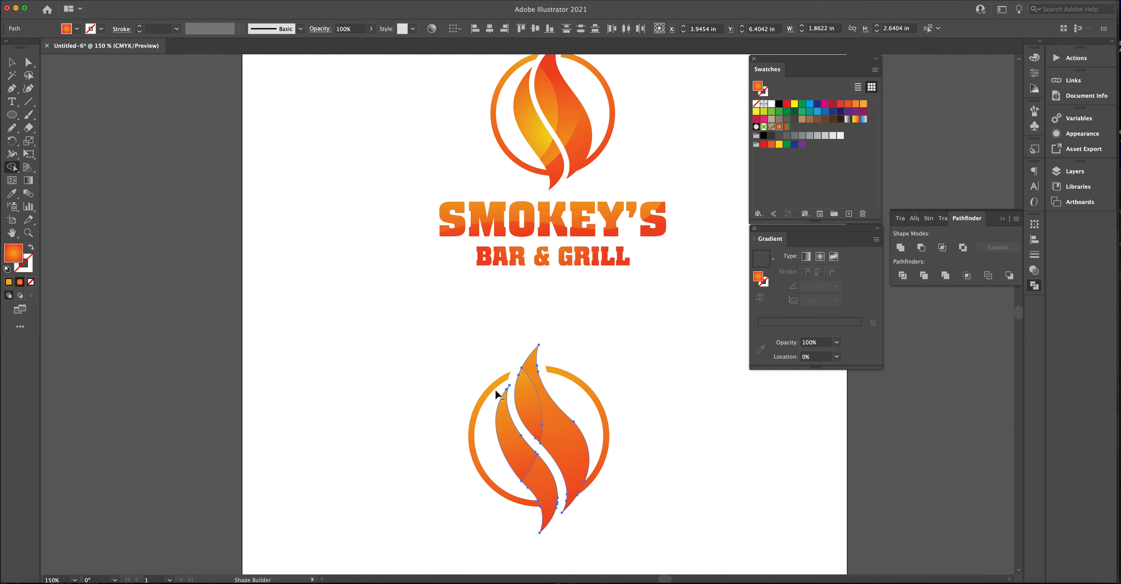
left_click(549, 421)
left_click(12, 65)
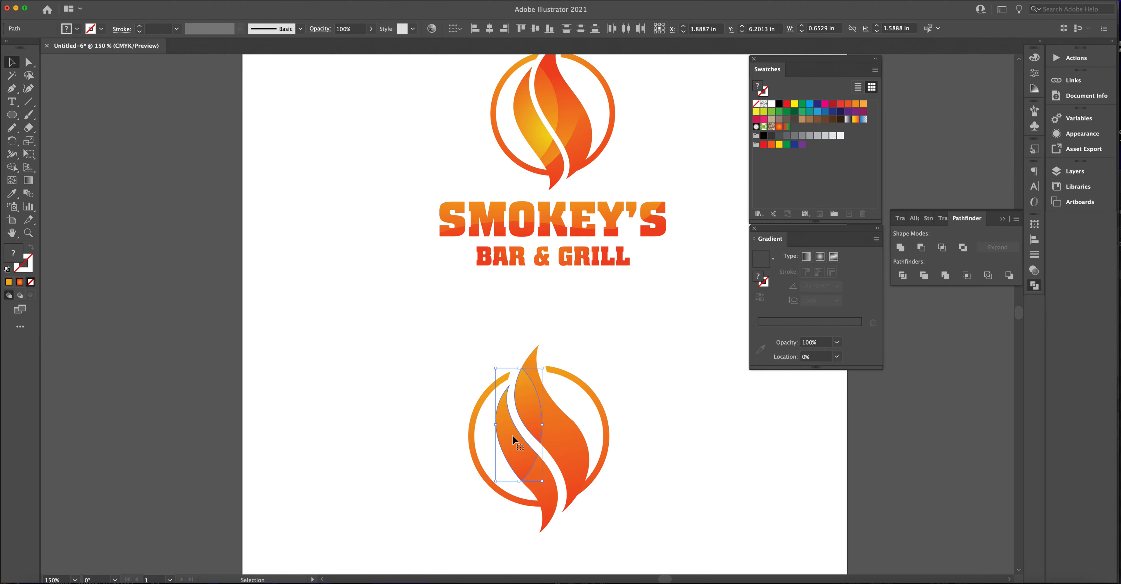
left_click(453, 384)
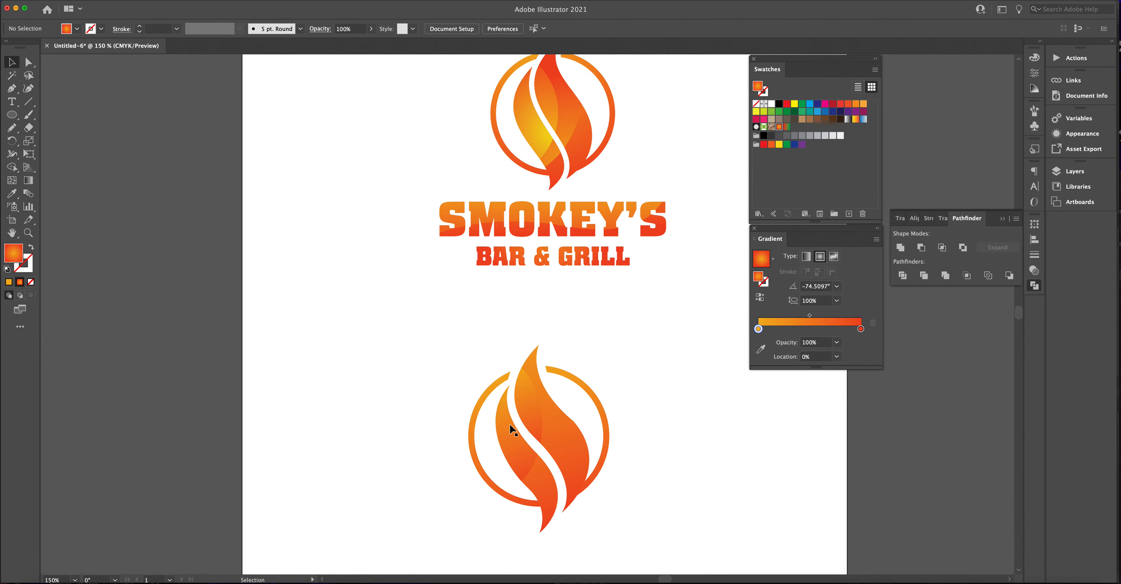
Step: Give both flame highlight pieces one shared radial gradient running from the left flame's middle toward the upper right at about 62°
left_click(512, 425)
left_click(519, 408, "shift")
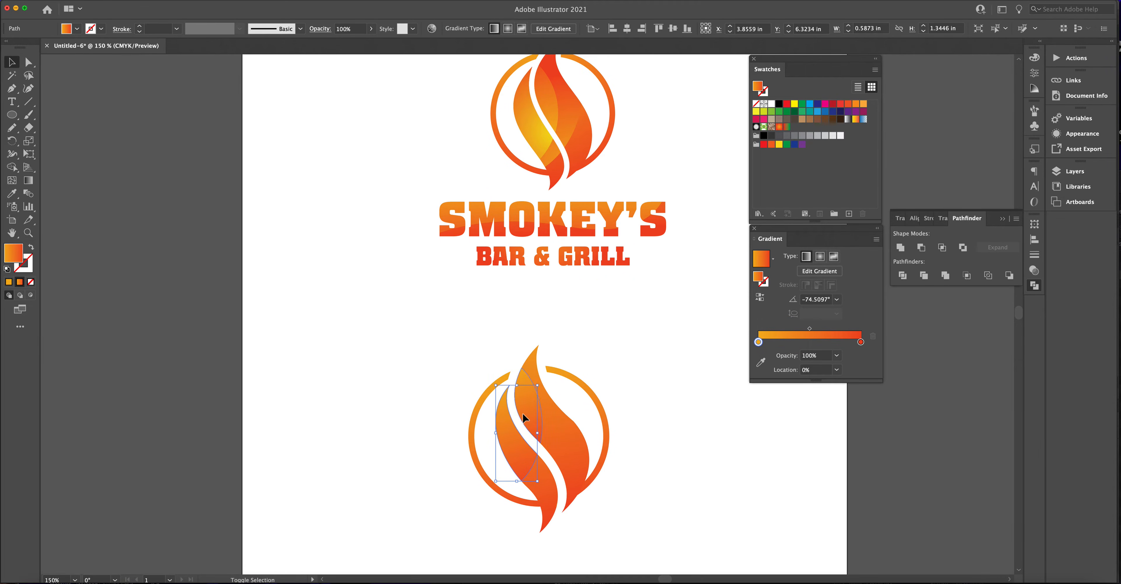
left_click(820, 257)
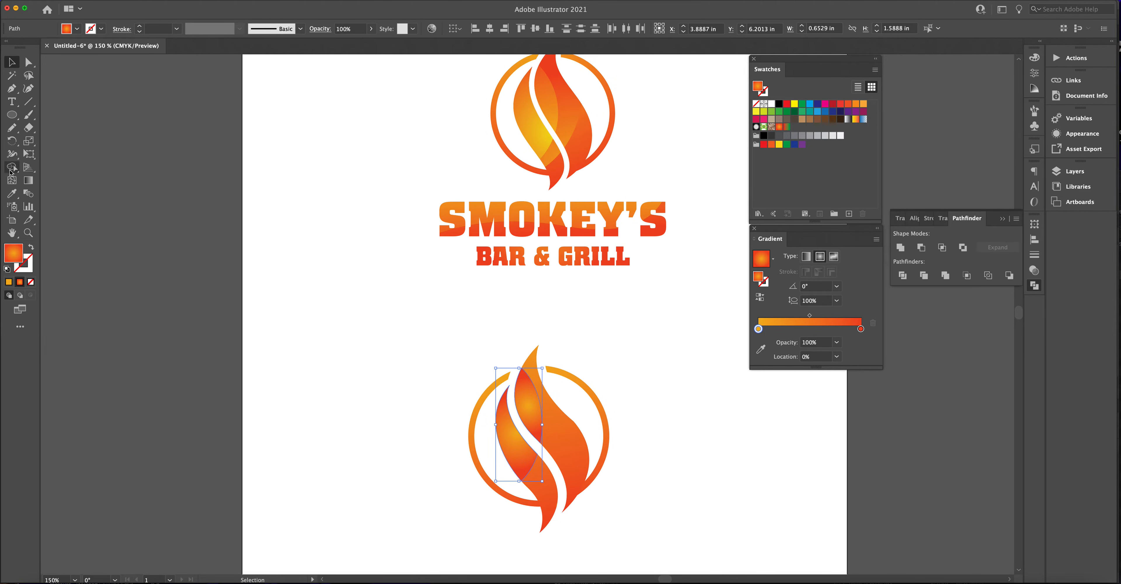
left_click(28, 180)
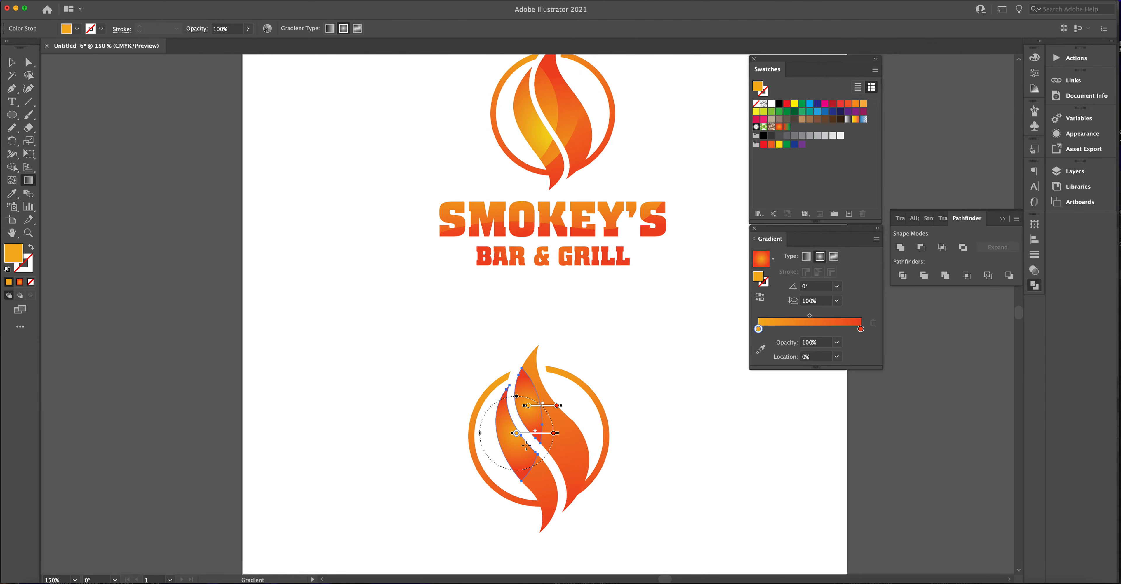
mouse_move(509, 445)
left_mouse_down()
mouse_move(570, 391)
mouse_move(565, 344)
left_mouse_up()
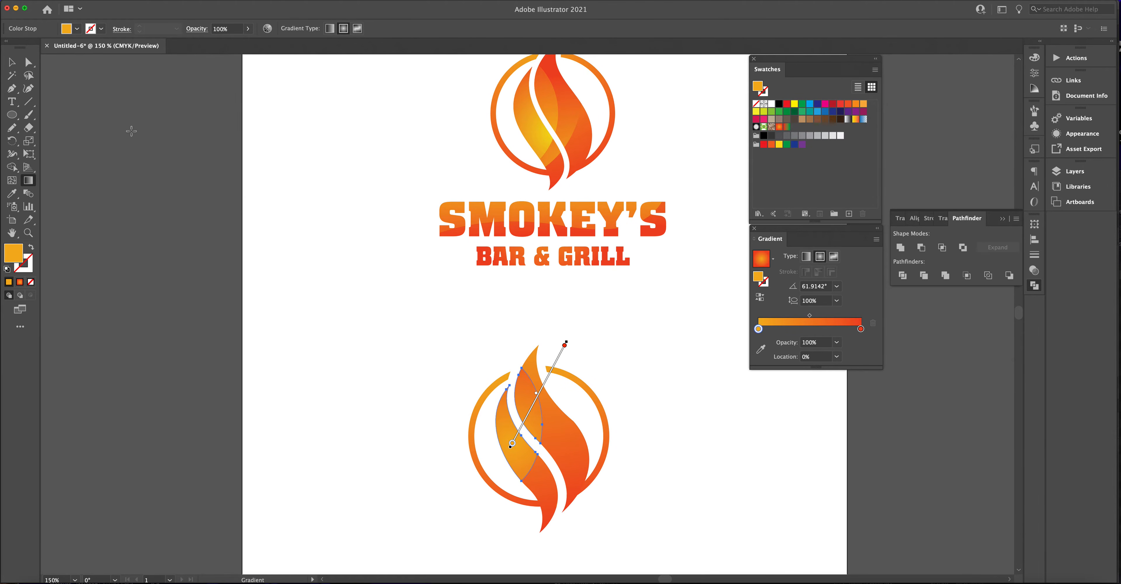
left_click(12, 63)
left_click(442, 338)
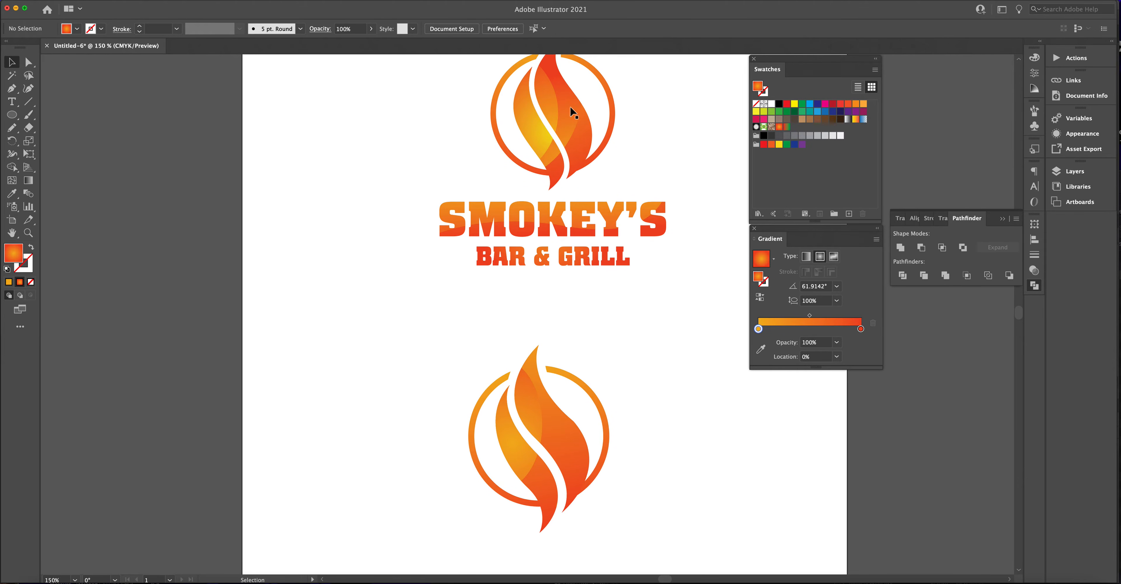
scroll(573, 129, "up", 2)
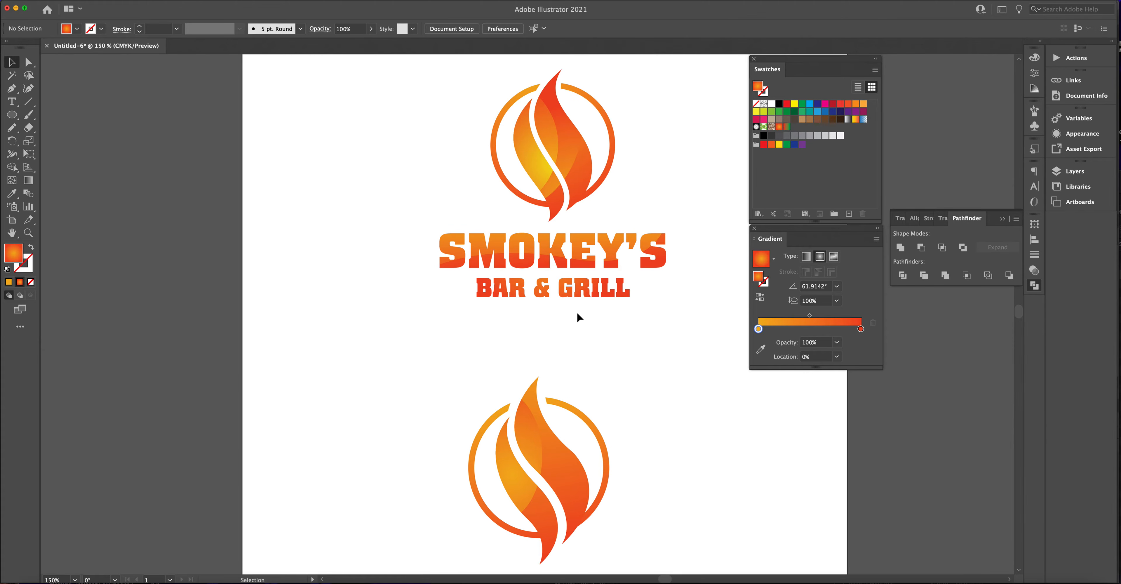
Step: Draw an ellipse about 2.24 by 2.40 in over the upper-left part of the lower flame logo
scroll(573, 304, "up", 5)
scroll(569, 292, "down", 10)
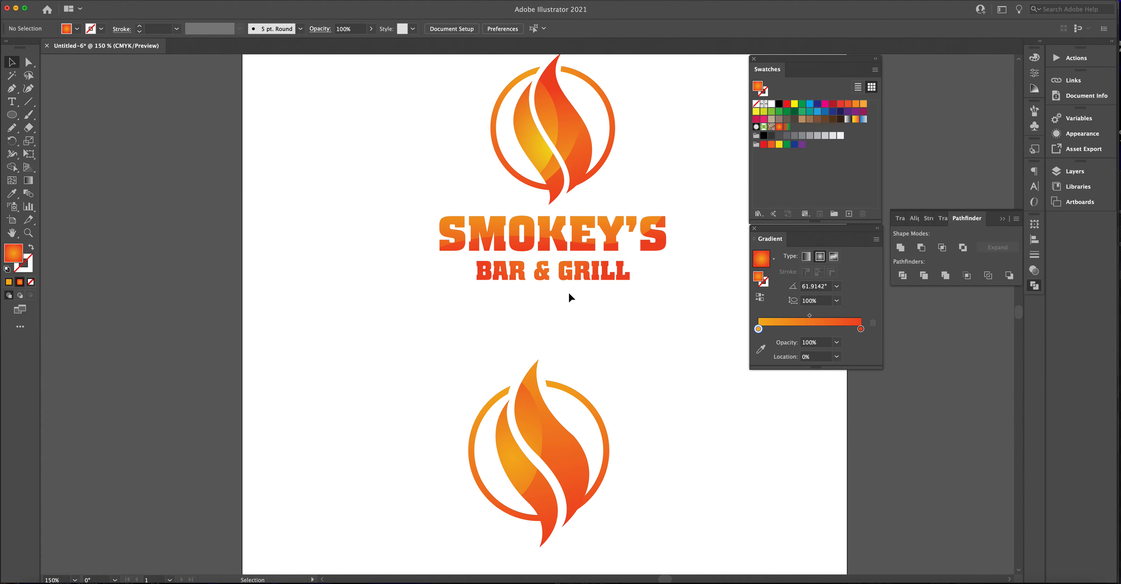
scroll(564, 299, "up", 1)
left_click(15, 117)
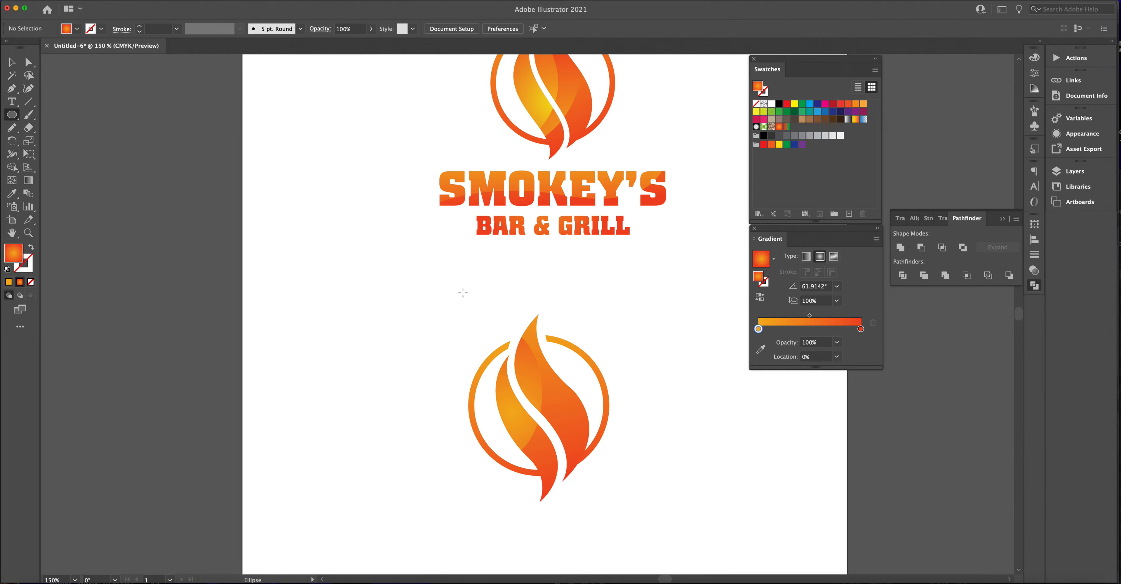
left_click_drag(426, 292, 585, 459)
Step: Try to remove the ellipse area outside both flames and the right flame's lower part with the Shape Builder tool
left_click(11, 62)
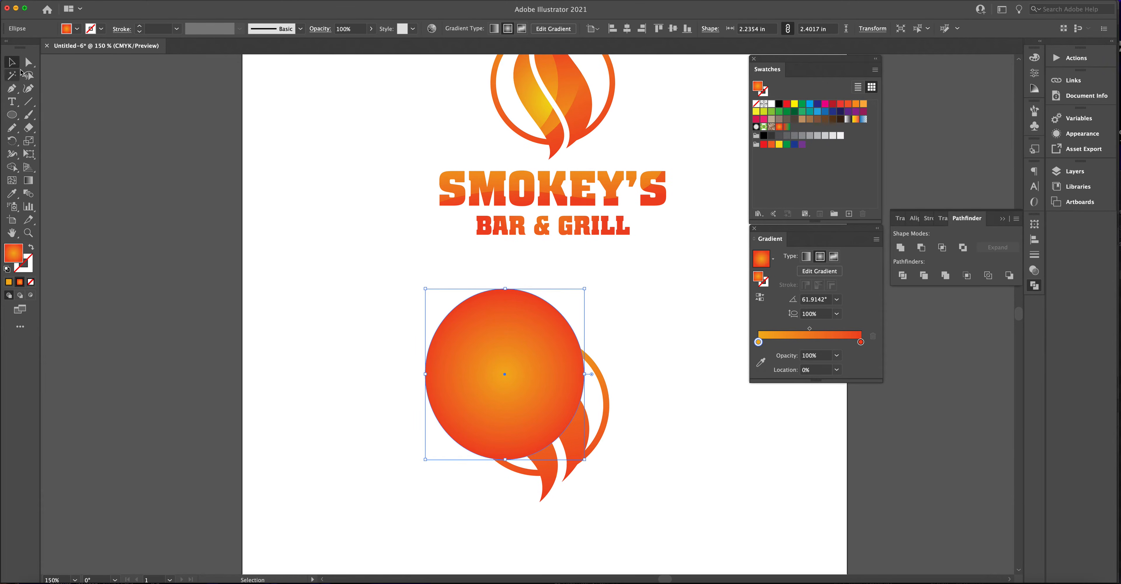
left_click(546, 454, "shift")
left_click(572, 440, "shift")
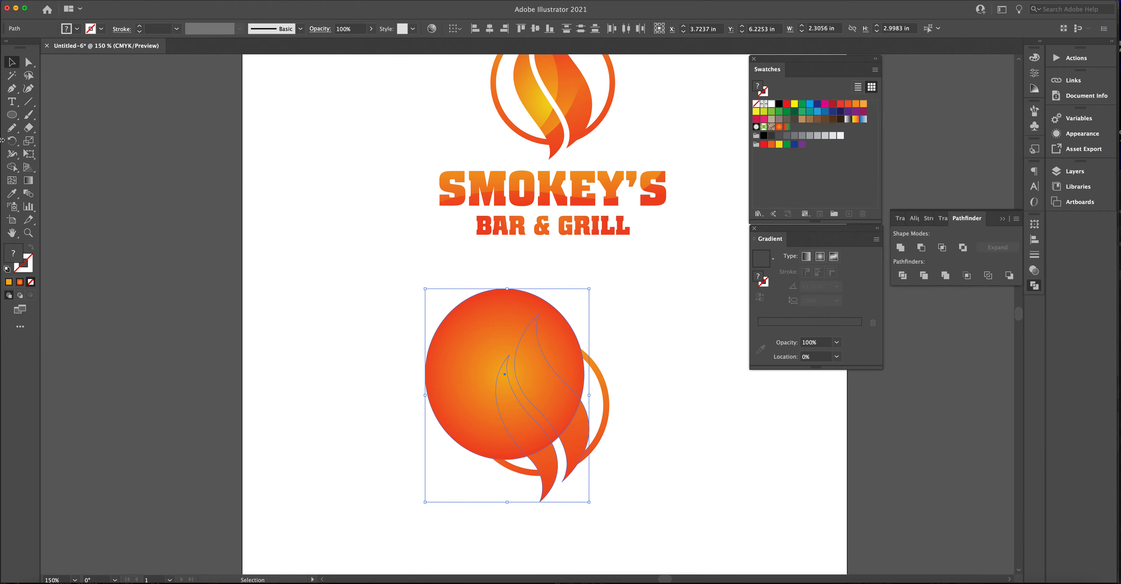
left_click(13, 168)
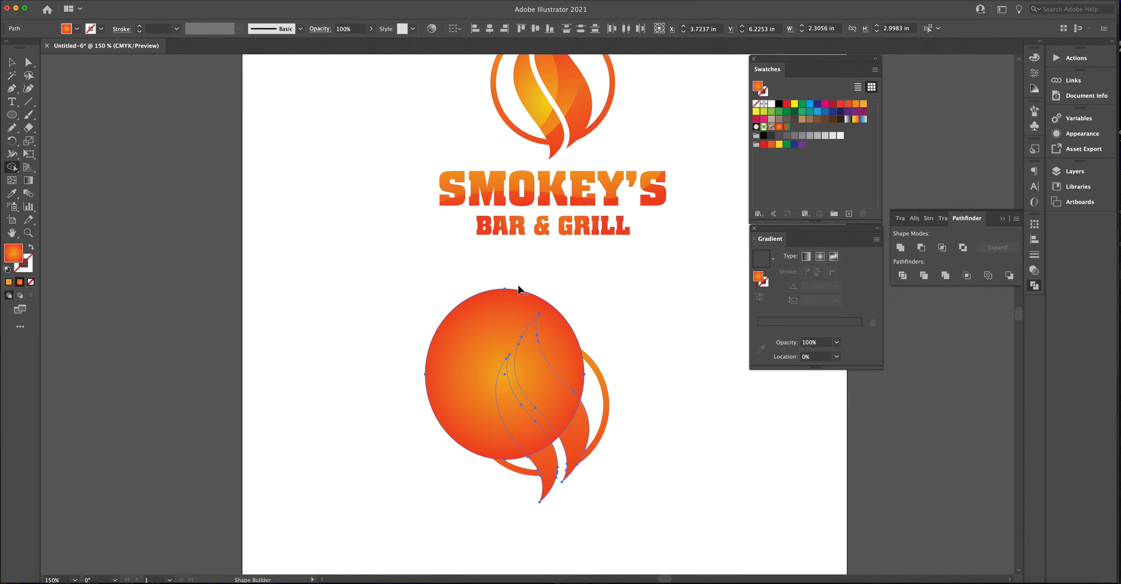
left_click(517, 288, "alt")
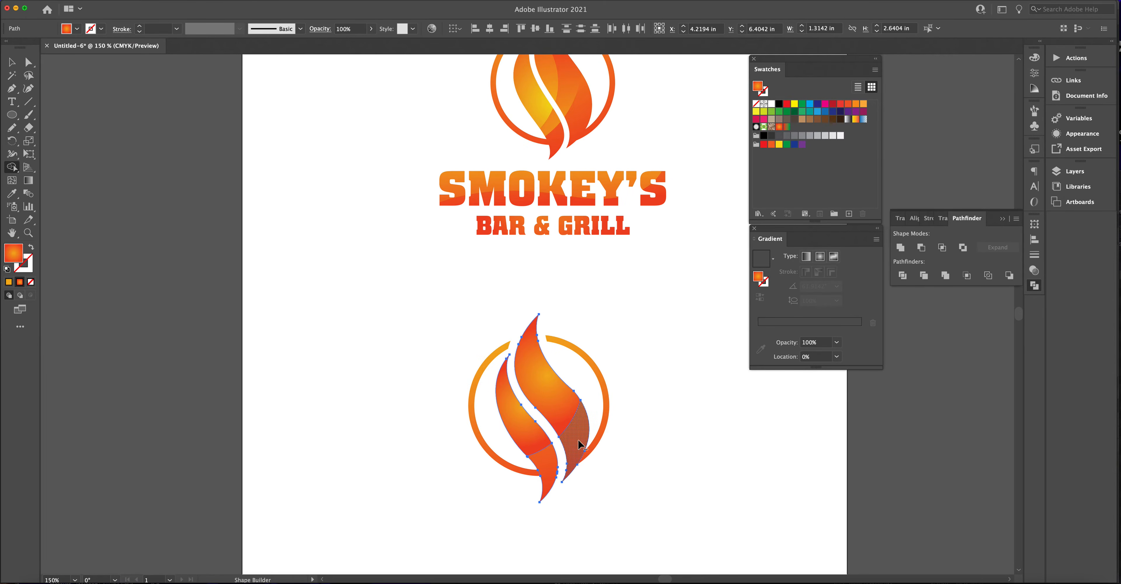
left_click(571, 444, "alt")
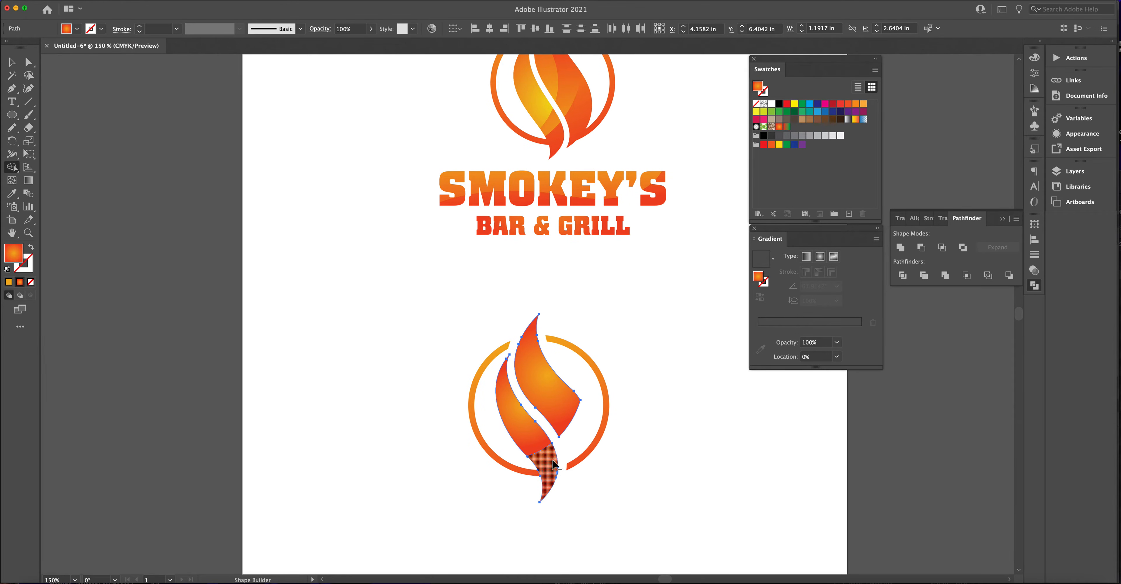
Step: Undo the Shape Builder edits back to the full ellipse over the flames
key("super+z")
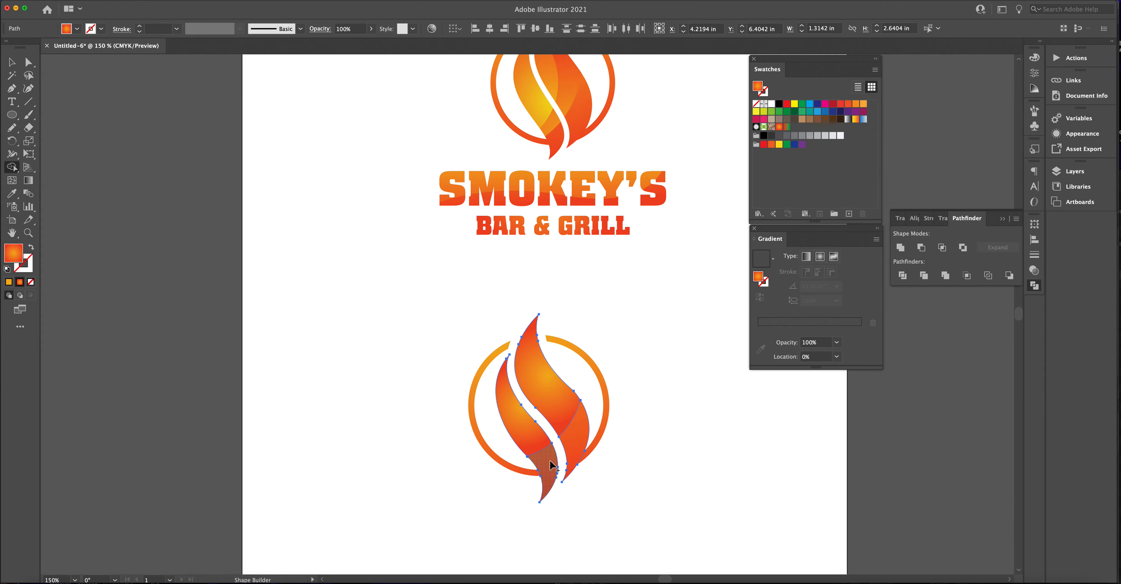
left_click(560, 410)
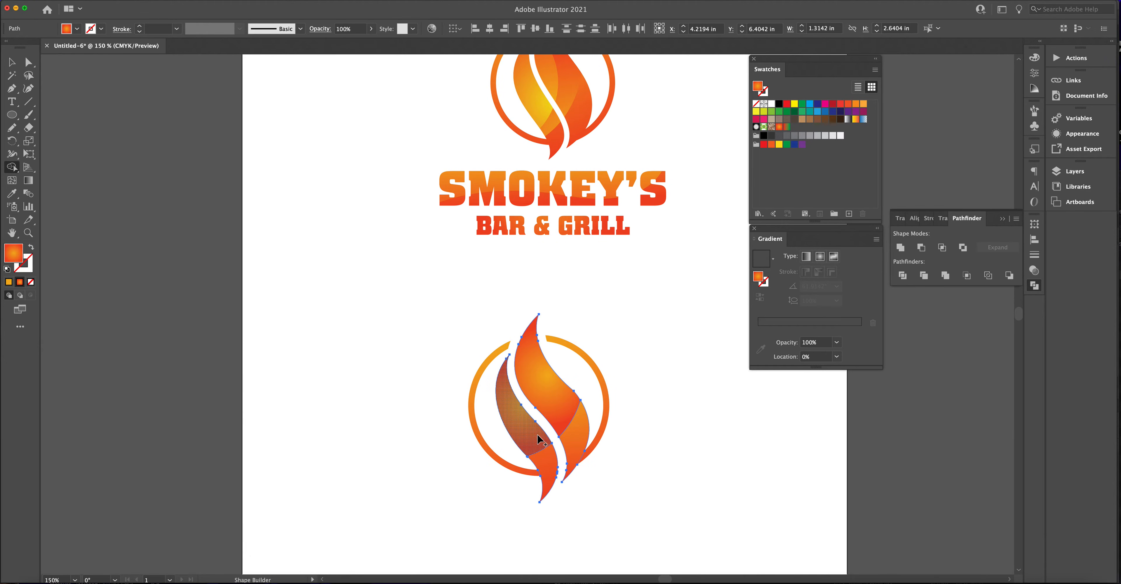
left_click(539, 439)
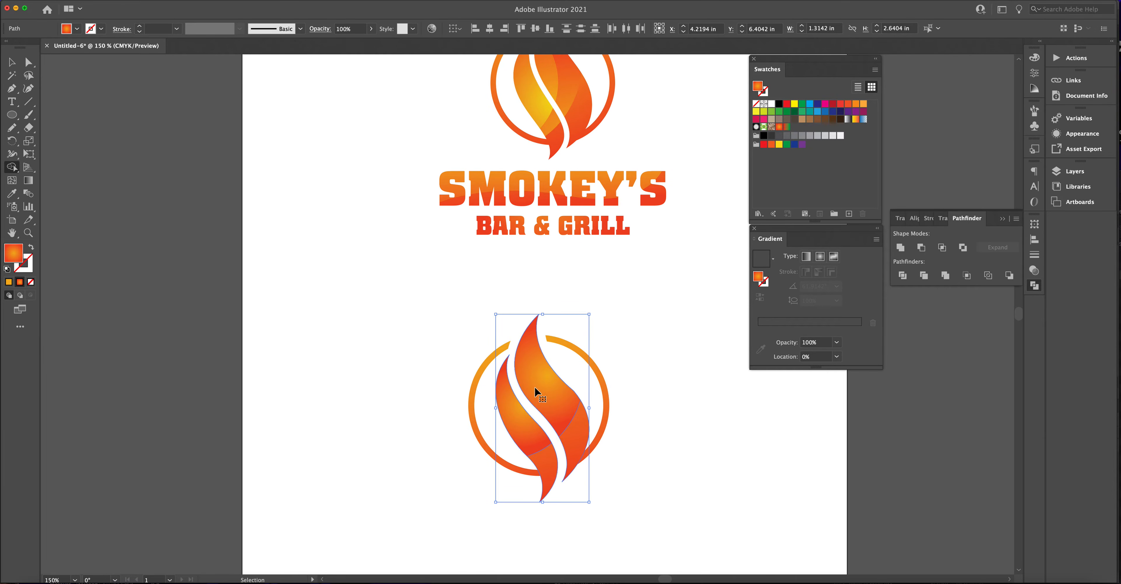
key("v")
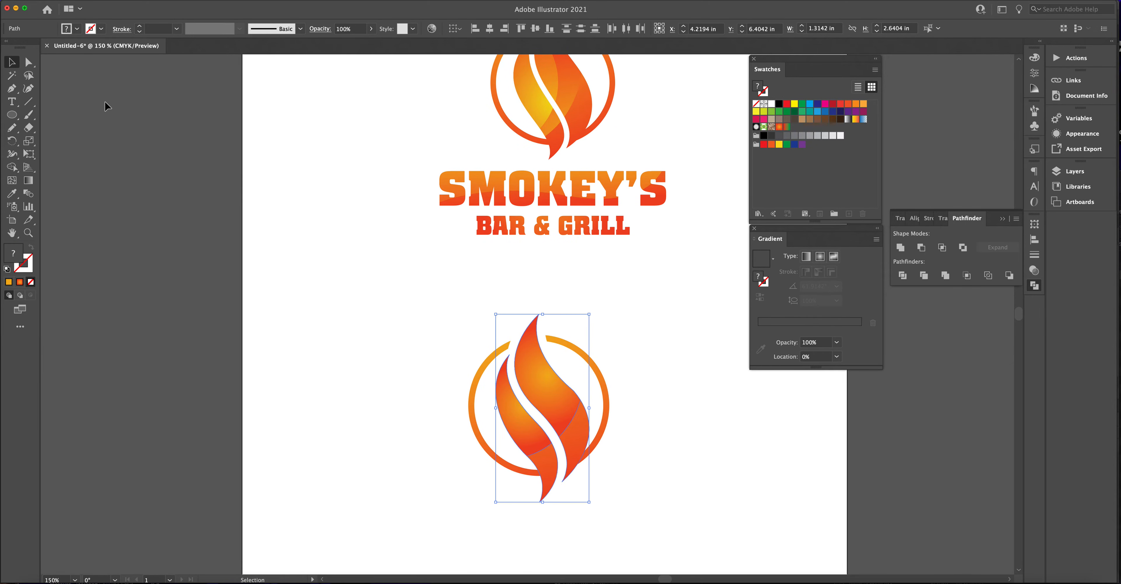
key("super+z")
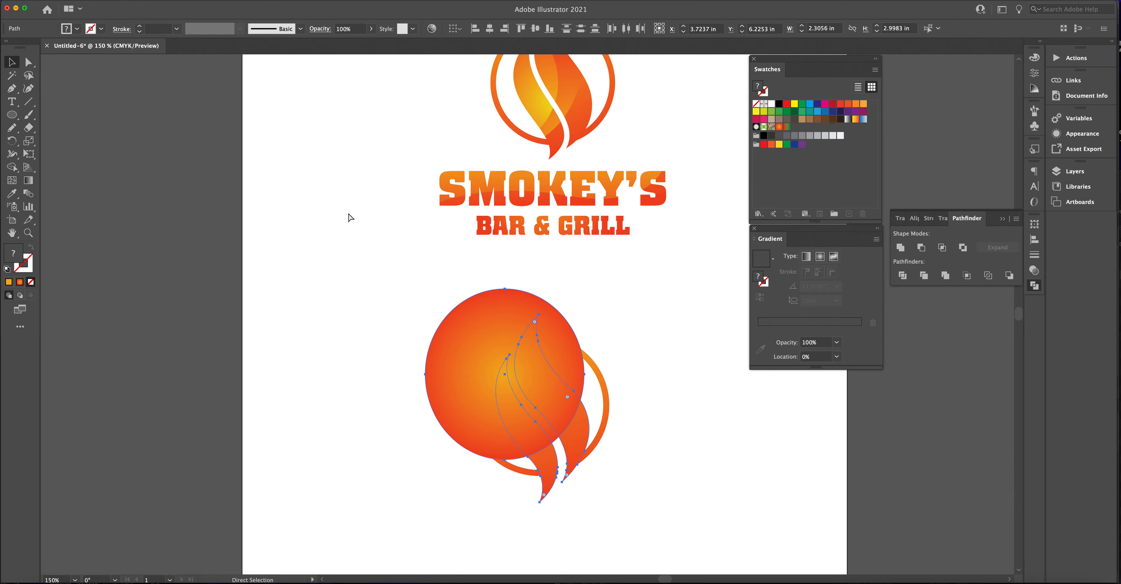
Step: Duplicate both flames in place and add the large ellipse to the selection
left_click(422, 313)
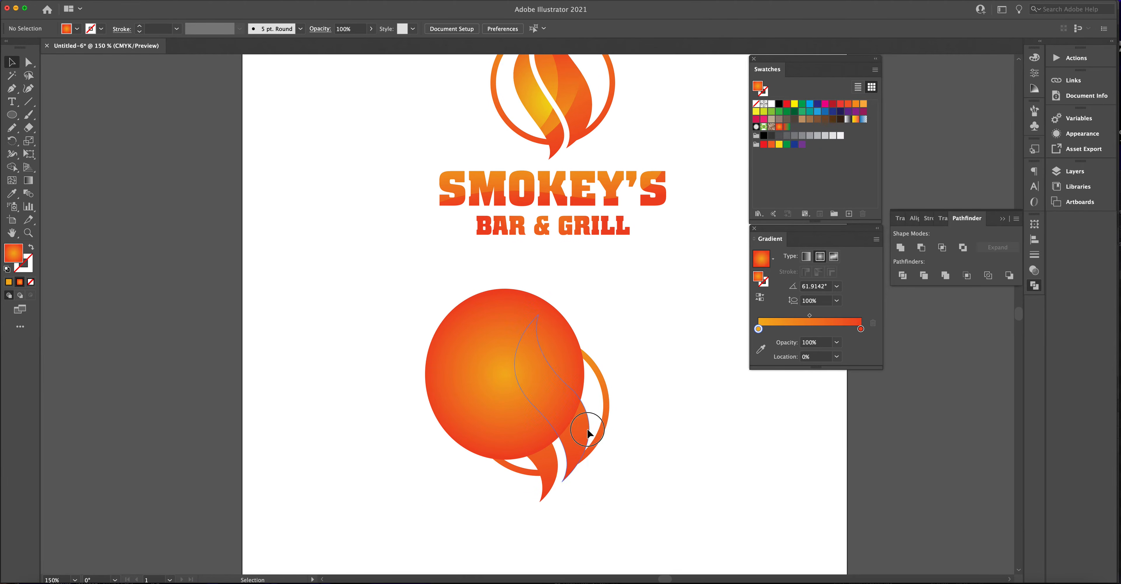
left_click(532, 457)
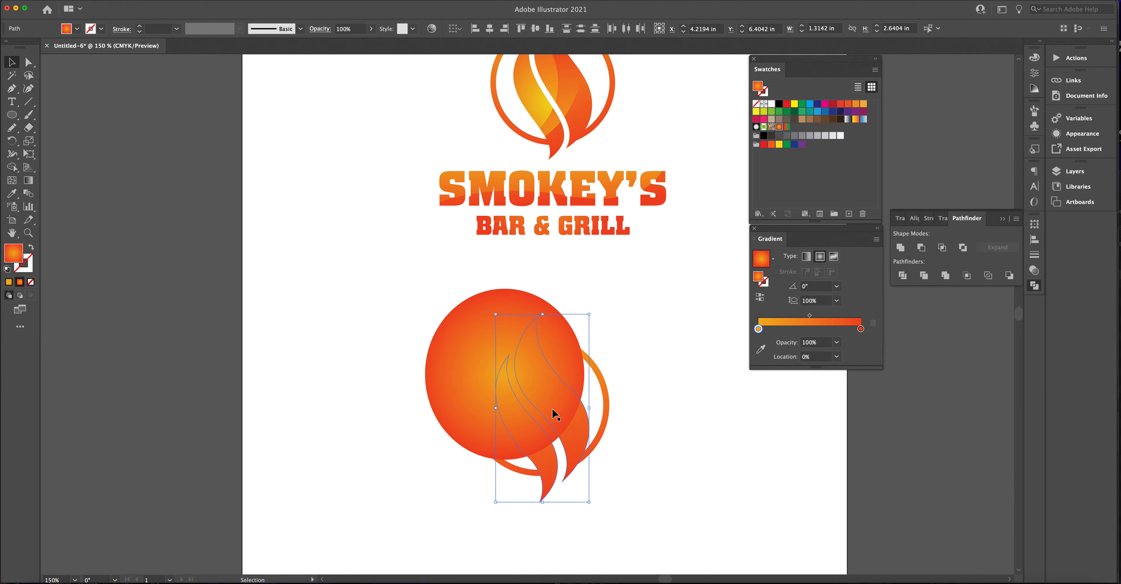
key("a")
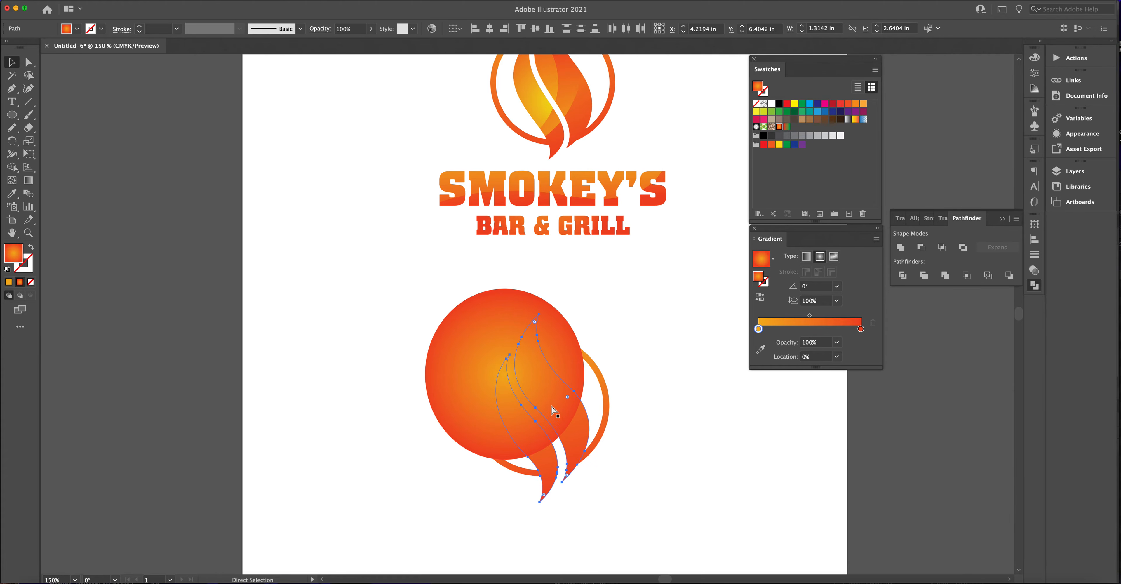
key("super")
key("super")
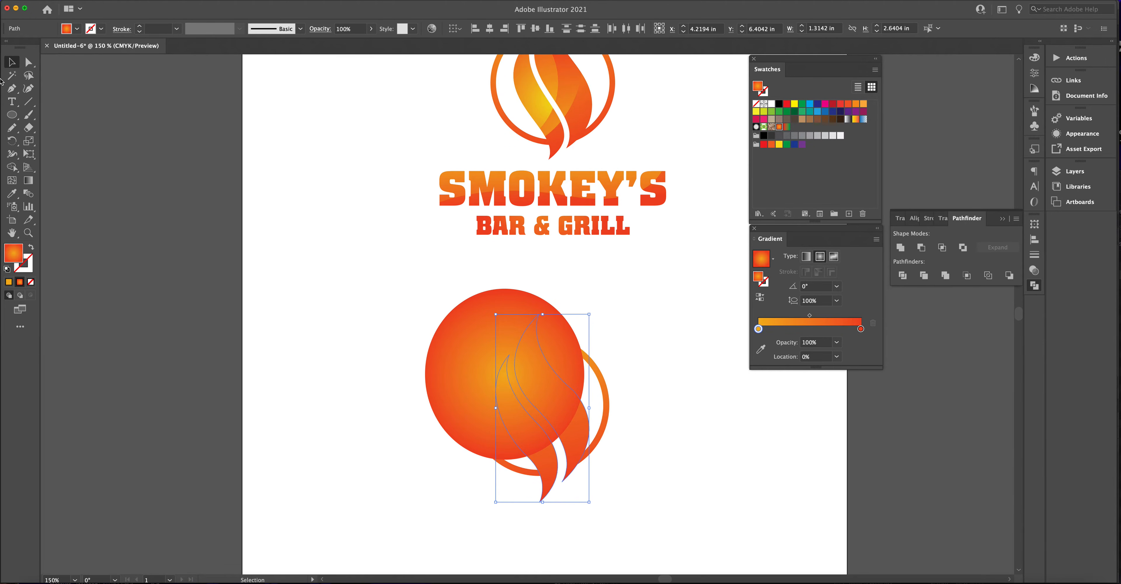
left_click(469, 353, "shift")
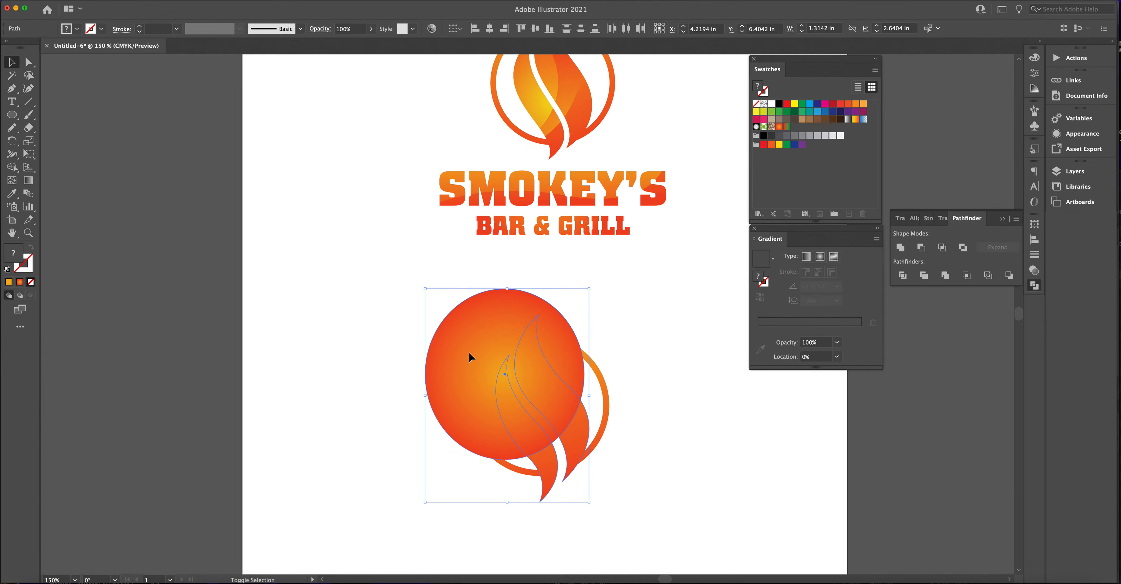
Step: Remove the ellipse outside the flames and the copies' lower parts with Shape Builder, keeping the overlaps as larger highlight pieces
left_click(28, 180)
left_click(11, 166)
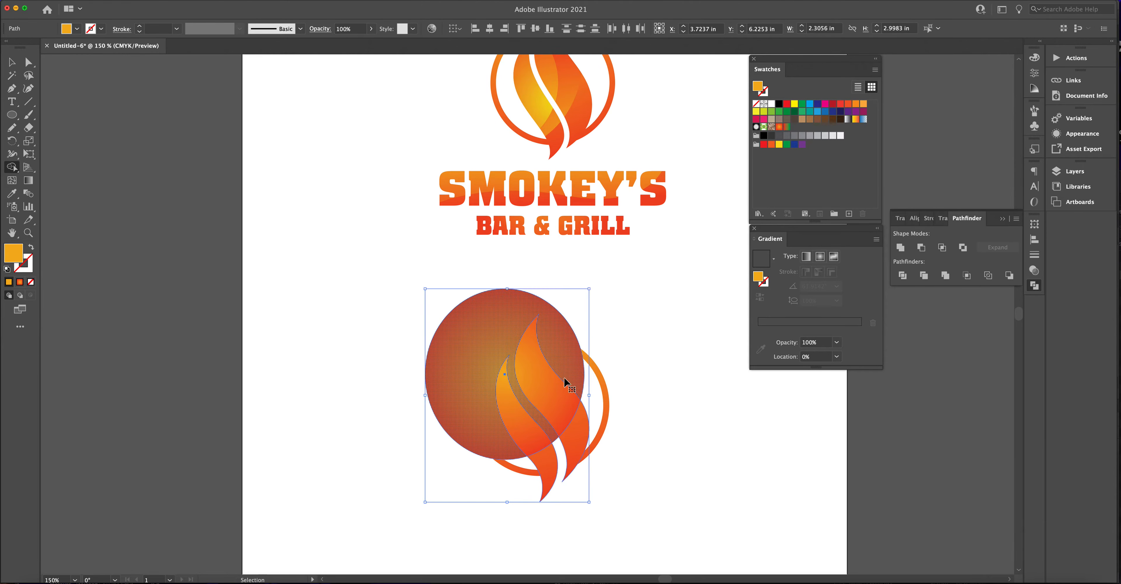
left_click(552, 332, "alt")
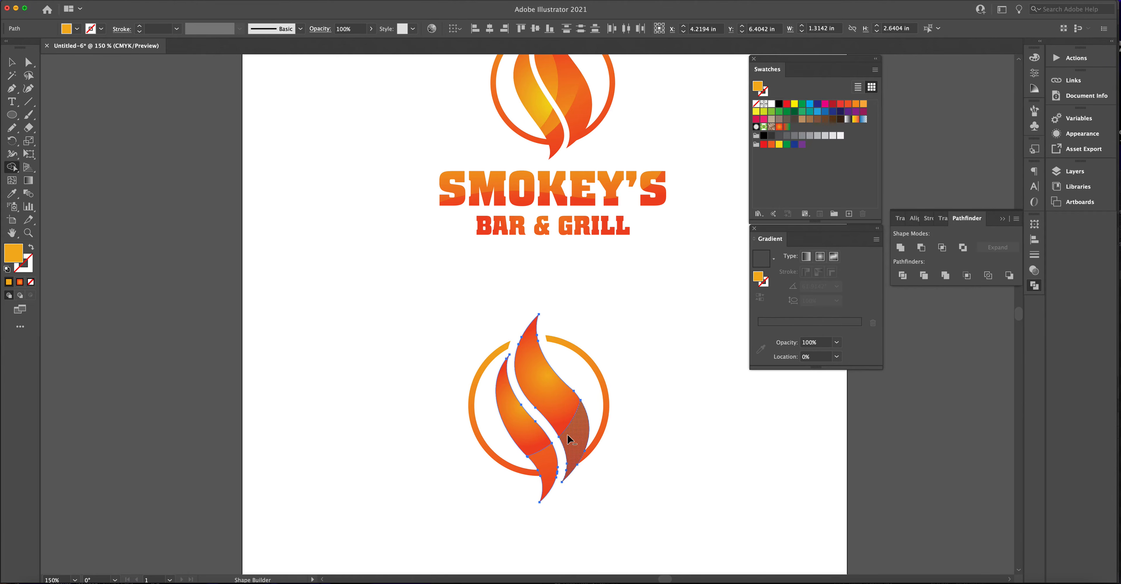
left_click(547, 468, "alt")
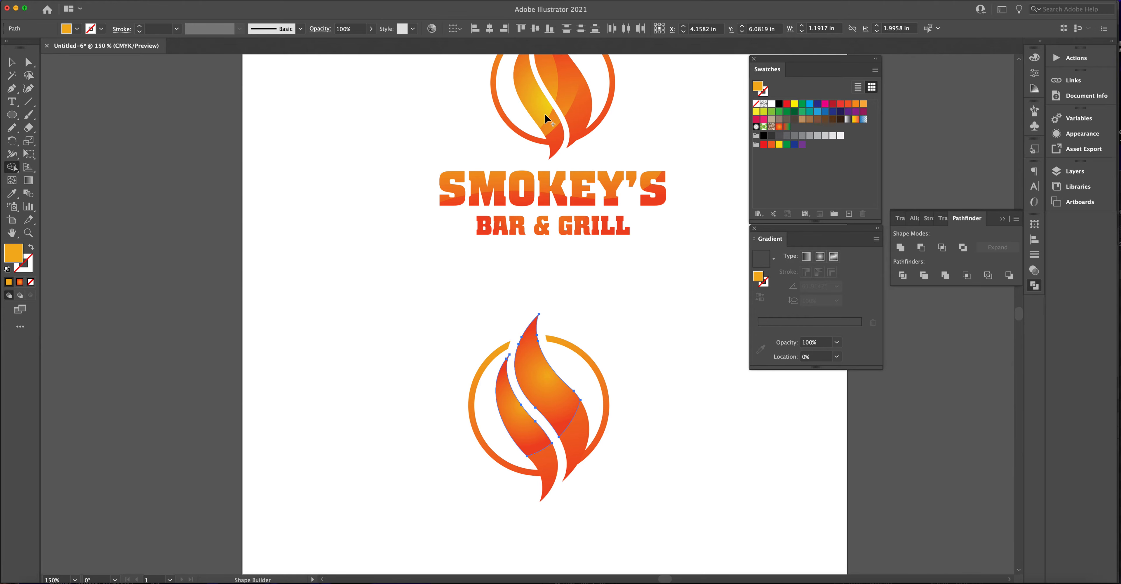
Step: Send the larger highlight pieces backward behind the smaller highlights and clear the selection
key("v")
key("super+[")
key("super+[")
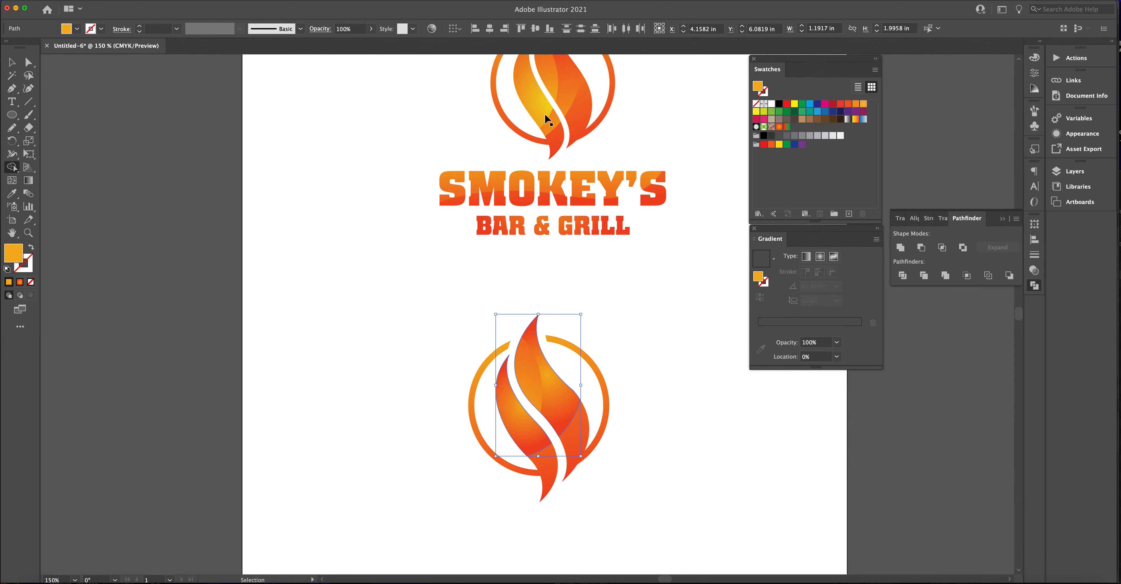
key("shift+m")
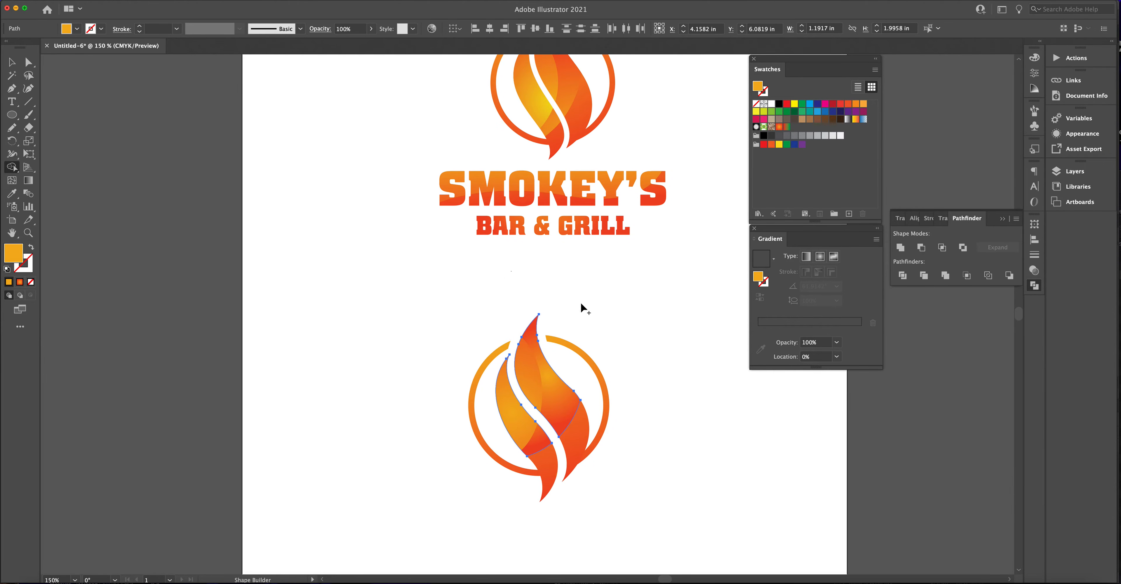
scroll(532, 318, "down", 1)
scroll(531, 317, "up", 5)
scroll(531, 317, "down", 4)
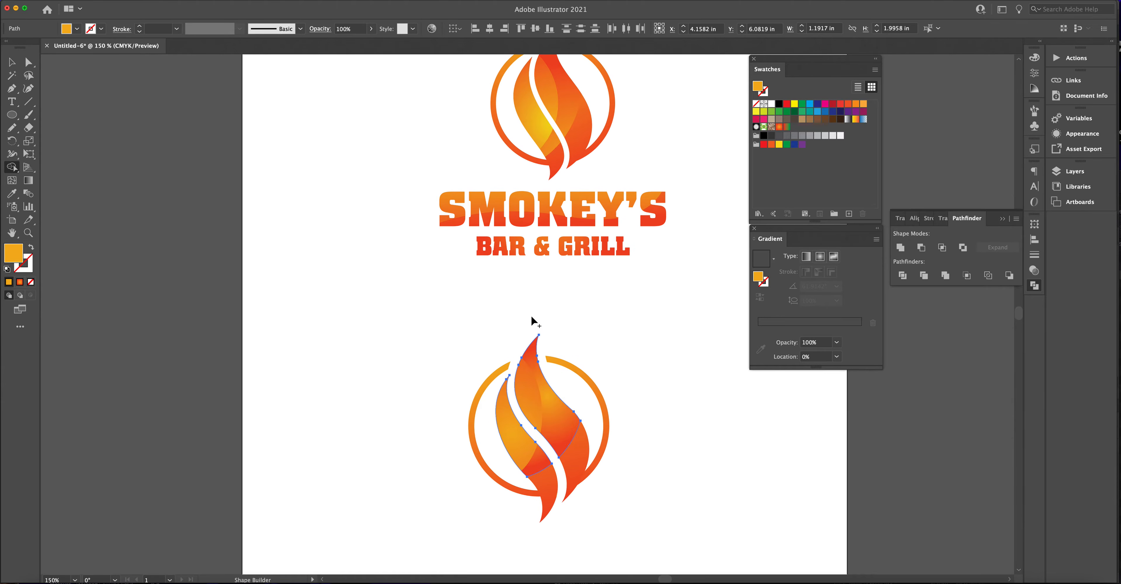
left_click(11, 63)
left_click(296, 195)
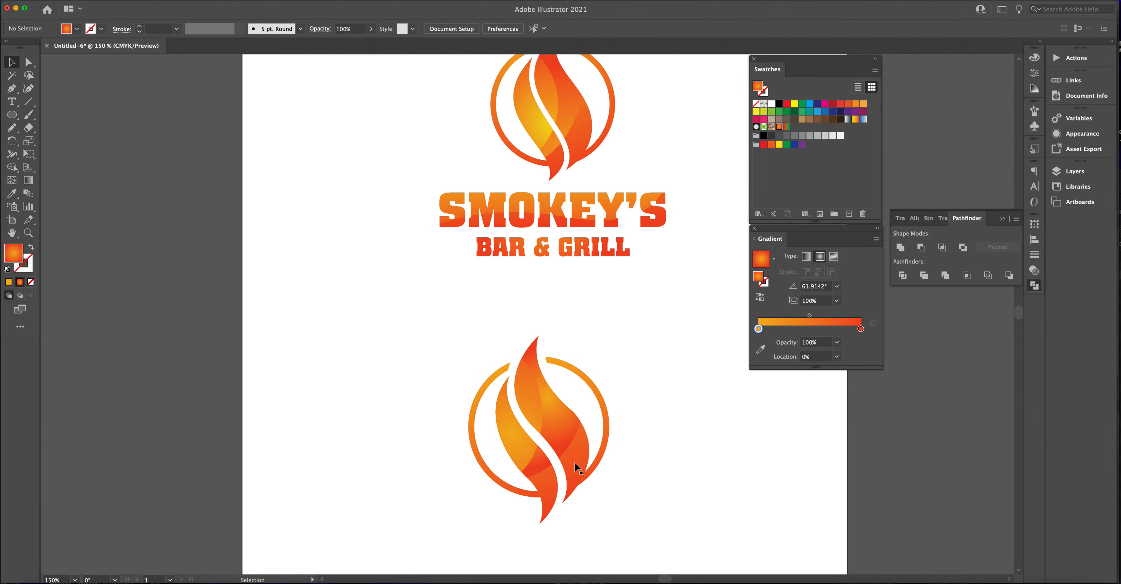
Step: Give both full flames one shared, very short radial gradient inside the right flame at about 169°
left_click(555, 473)
left_click(548, 478, "shift")
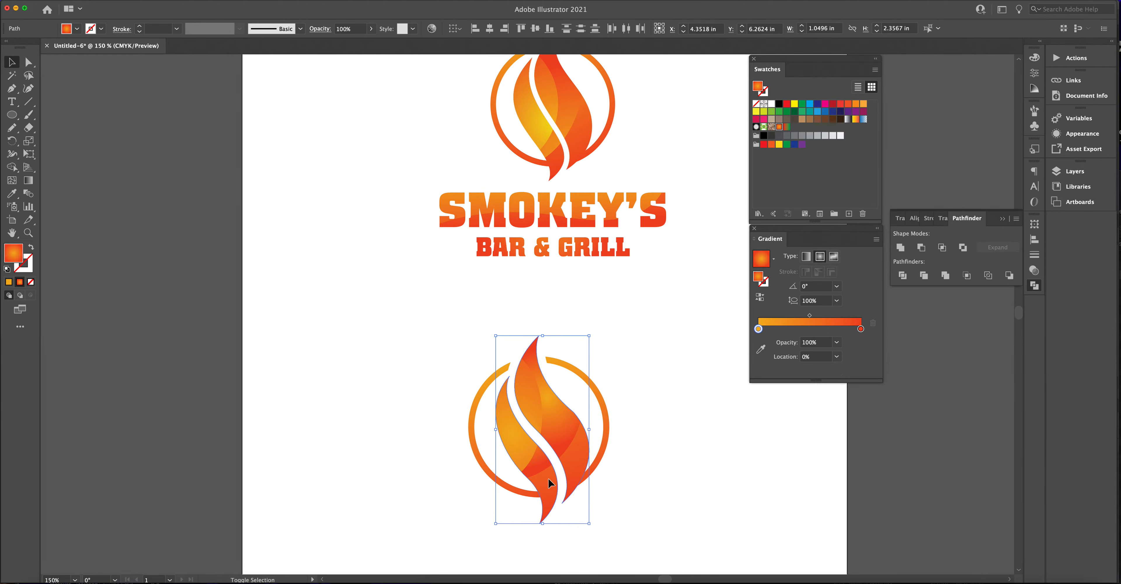
left_click(516, 473)
left_click_drag(495, 526, 575, 468)
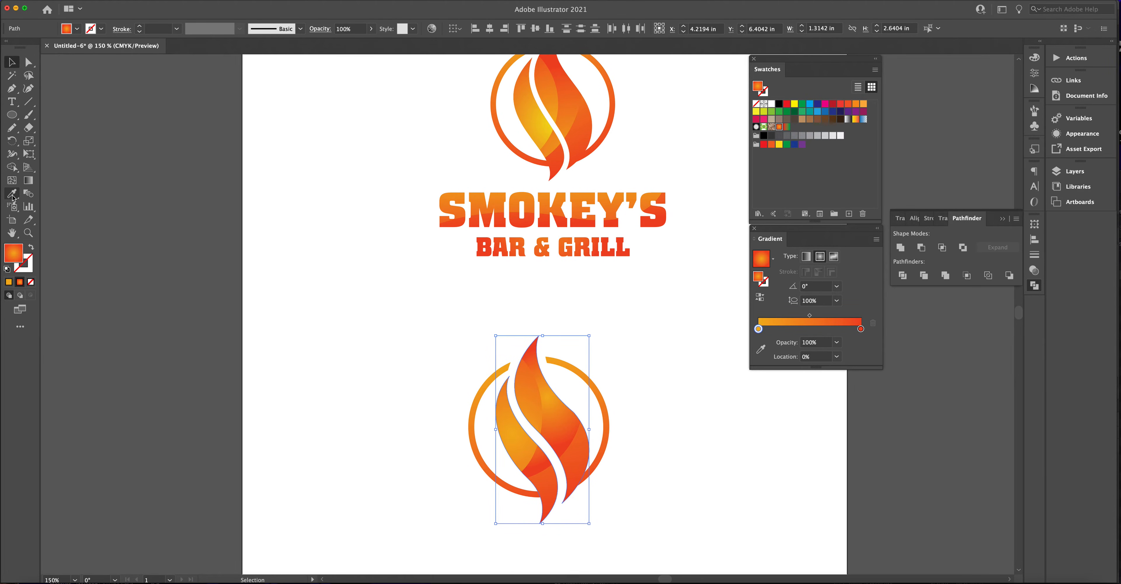
left_click(28, 180)
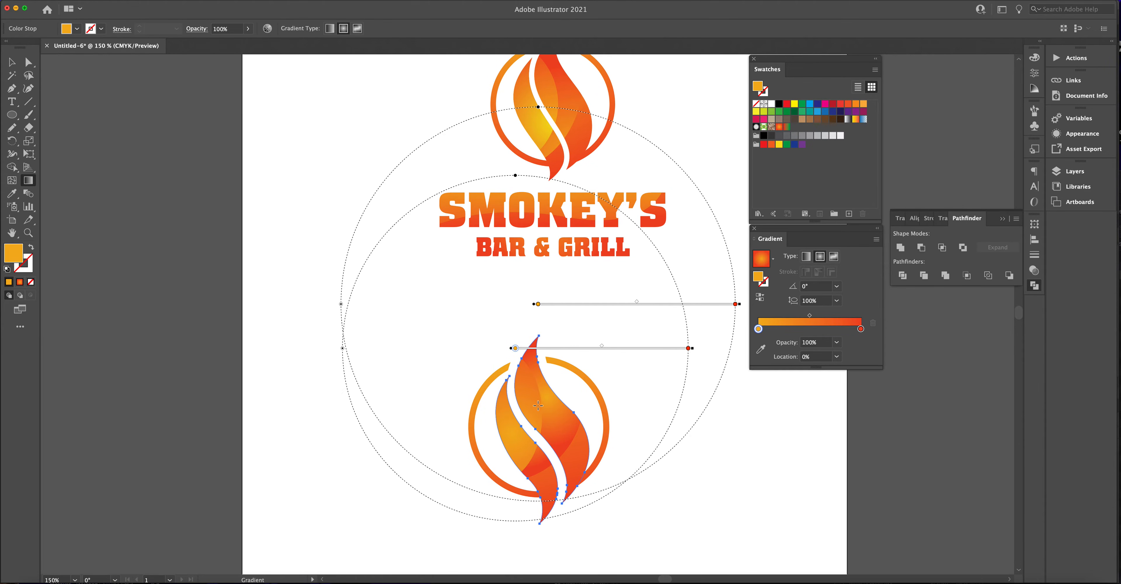
mouse_move(531, 399)
left_mouse_down()
mouse_move(570, 500)
mouse_move(547, 466)
mouse_move(544, 417)
mouse_move(526, 401)
left_mouse_up()
Step: Give both larger highlight pieces one shared radial gradient running upward at about 87° from the left flame's lower part, then shorten it slightly
left_click(12, 62)
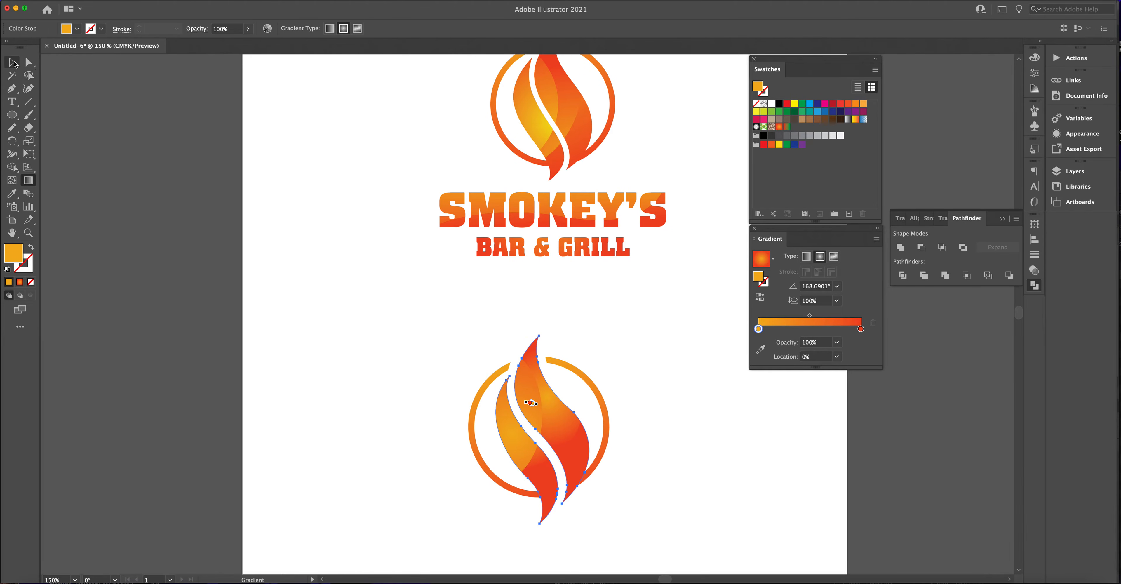
left_click(538, 460)
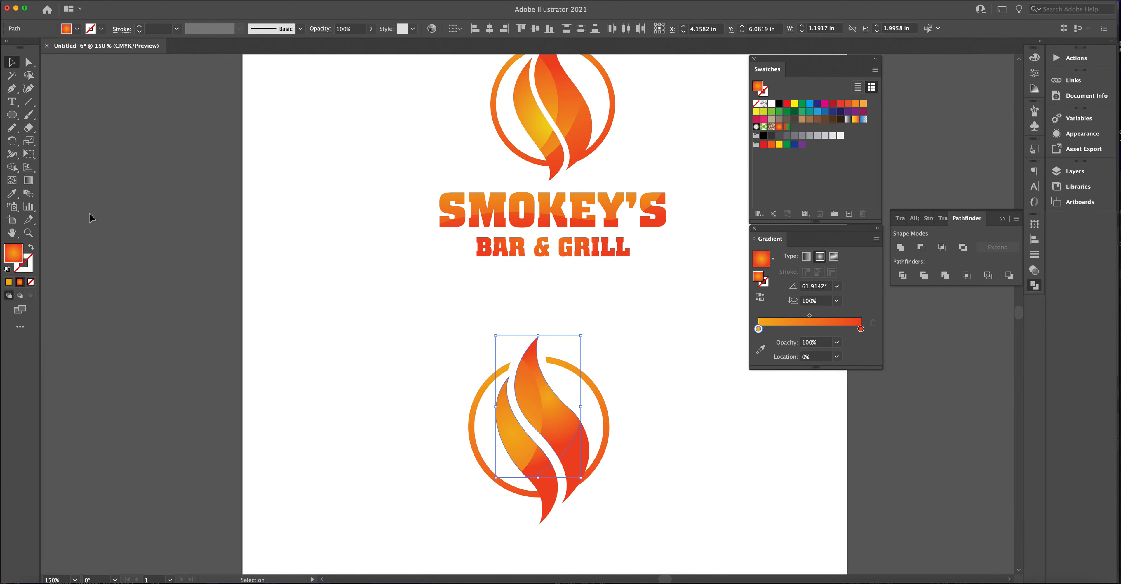
left_click(28, 180)
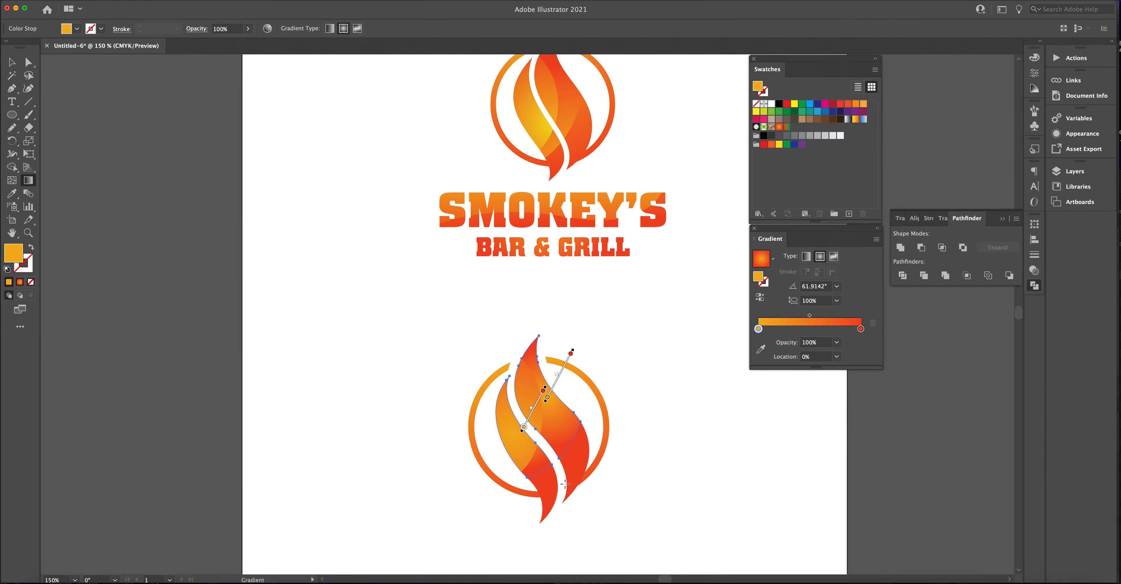
mouse_move(546, 469)
left_mouse_down()
mouse_move(551, 321)
mouse_move(551, 373)
left_mouse_up()
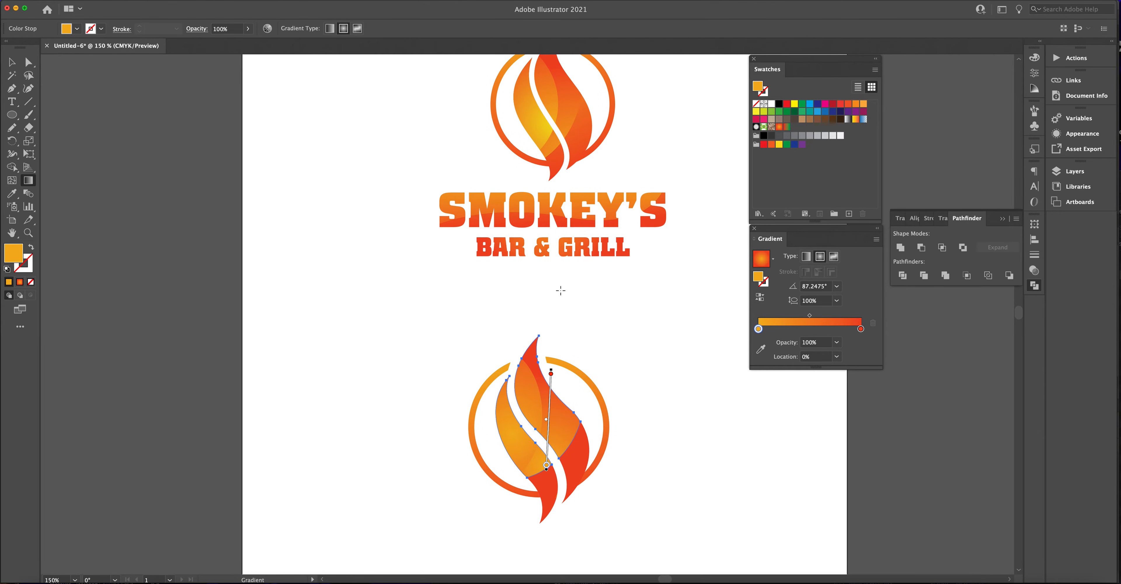
mouse_move(550, 373)
left_mouse_down()
mouse_move(550, 391)
mouse_move(552, 374)
mouse_move(556, 383)
left_mouse_up()
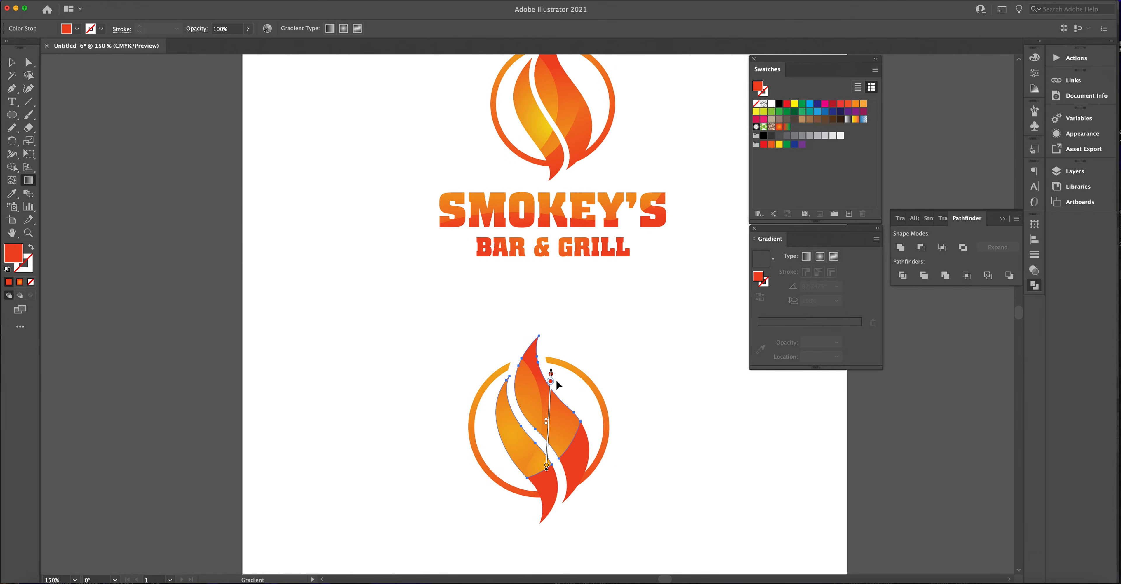
Step: Give both smaller highlight pieces one shared radial gradient running upward at about 102° from the left flame's lower part to above the ring
left_click(12, 62)
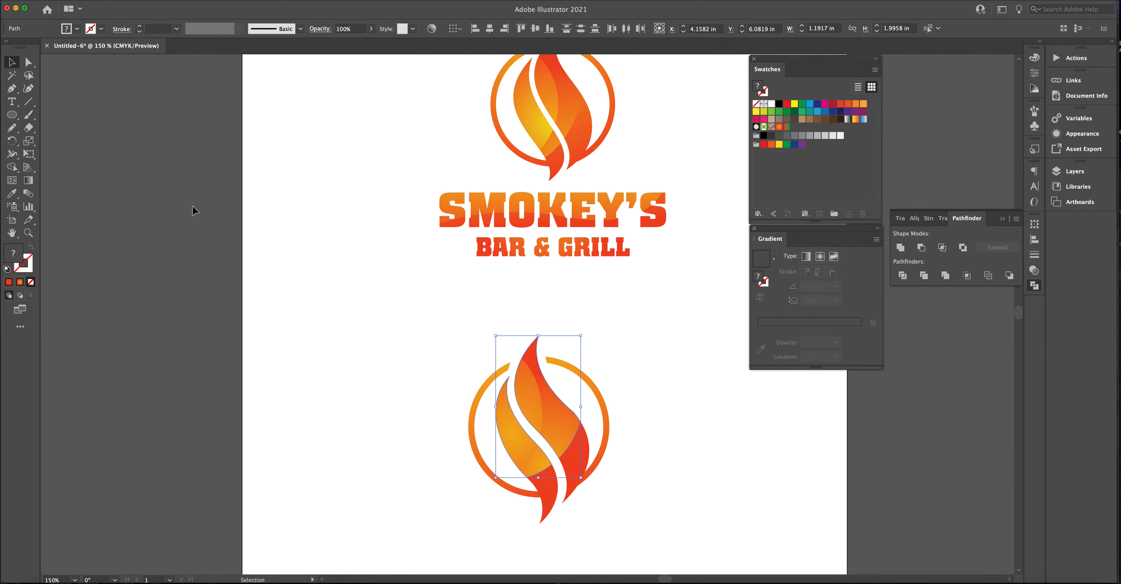
left_click(515, 430)
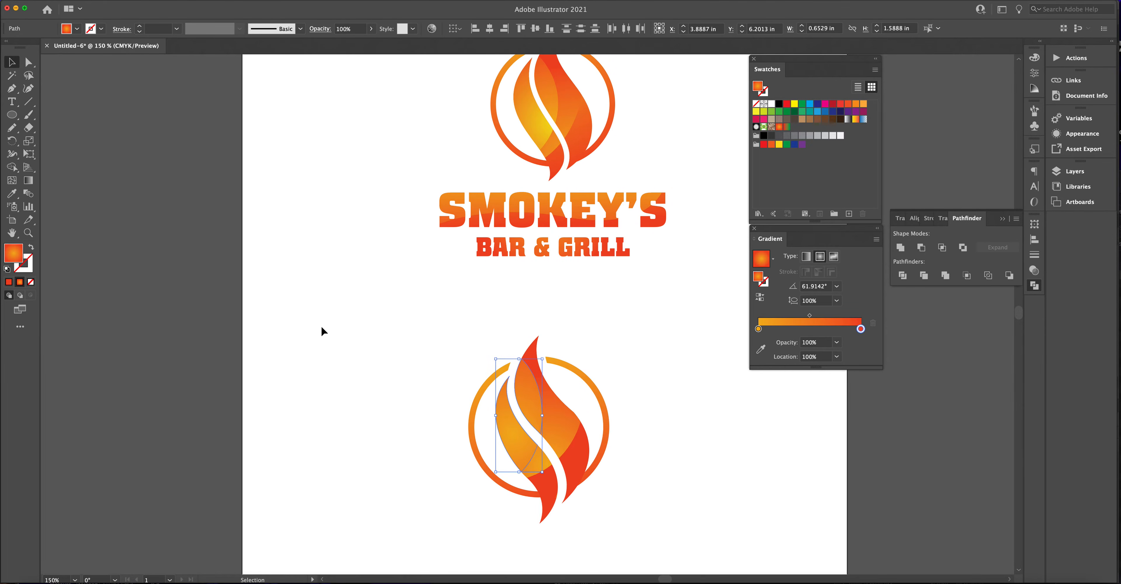
left_click(28, 180)
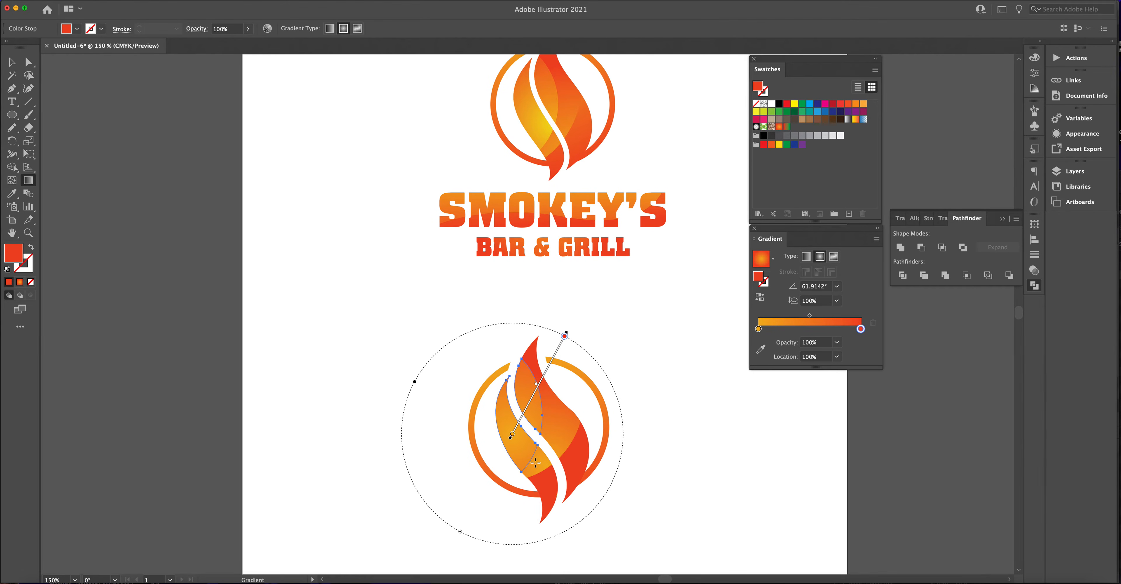
mouse_move(531, 449)
left_mouse_down()
mouse_move(494, 311)
mouse_move(504, 324)
left_mouse_up()
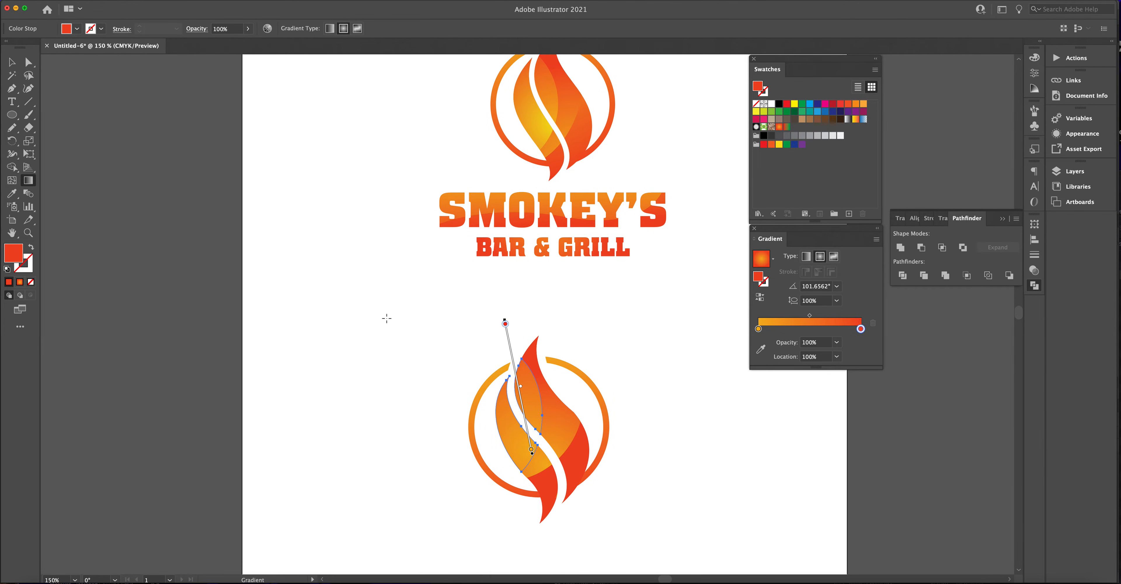
left_click(11, 63)
left_click(353, 307)
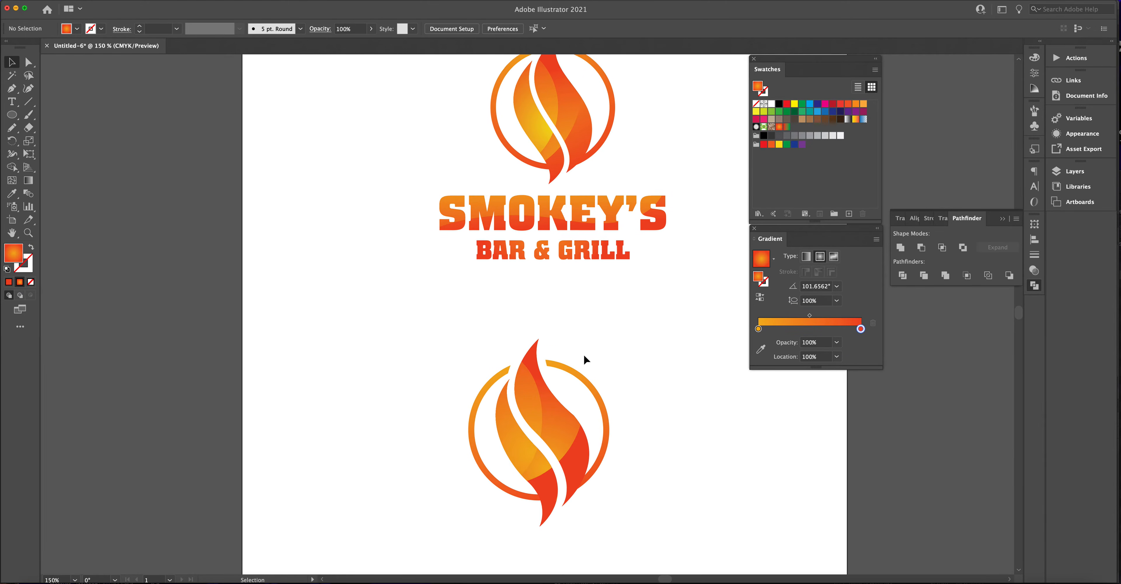
Step: Redraw the shared radial gradient of both full flames downward at about -77° from the right flame's upper middle to near its lower tip
scroll(584, 355, "up", 2)
scroll(583, 358, "down", 2)
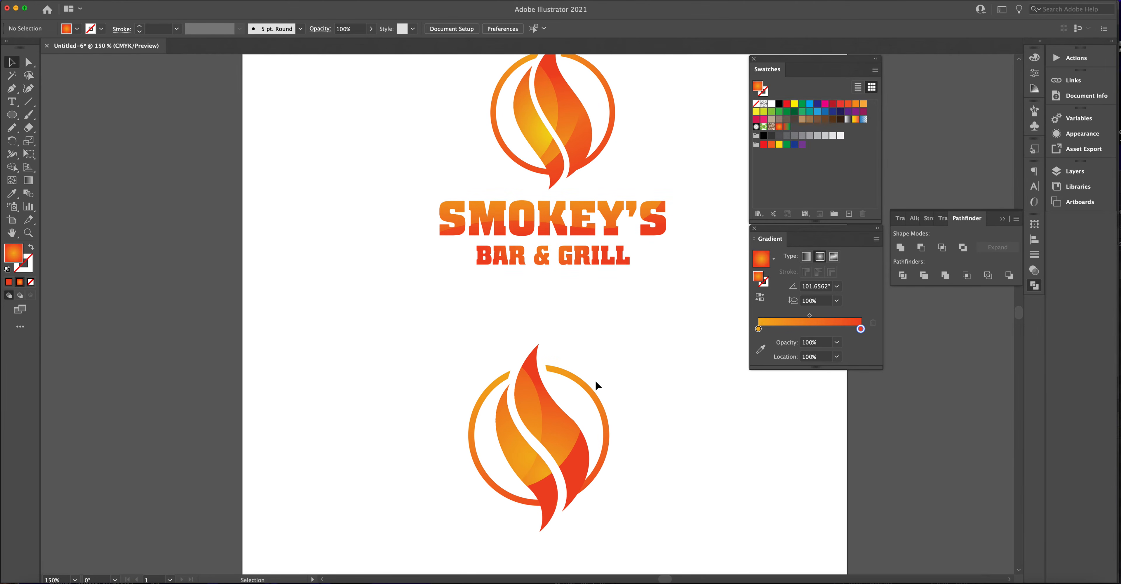
left_click(550, 492)
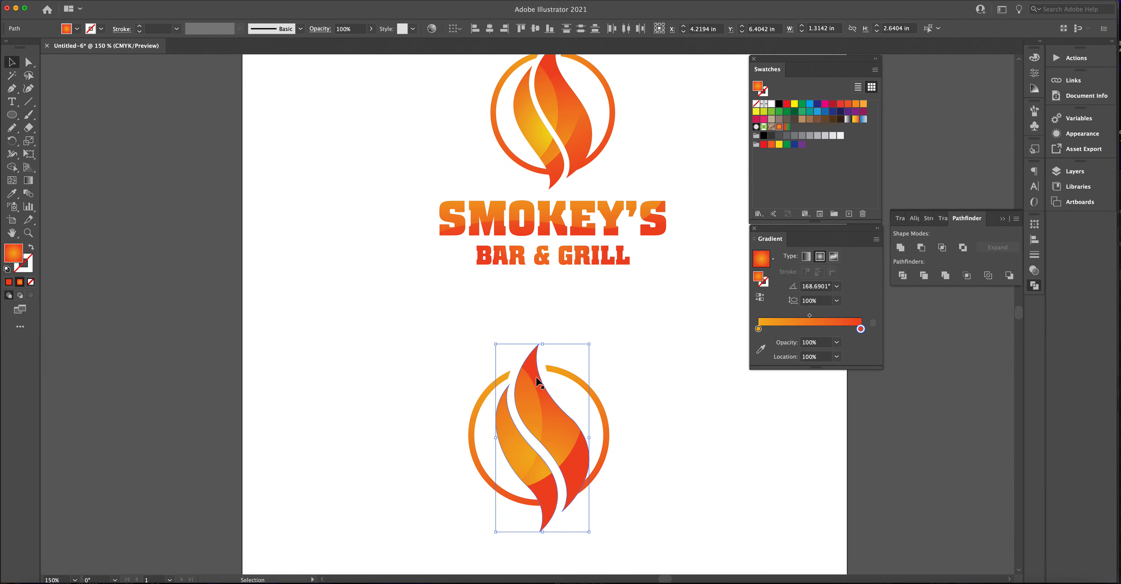
left_click(28, 180)
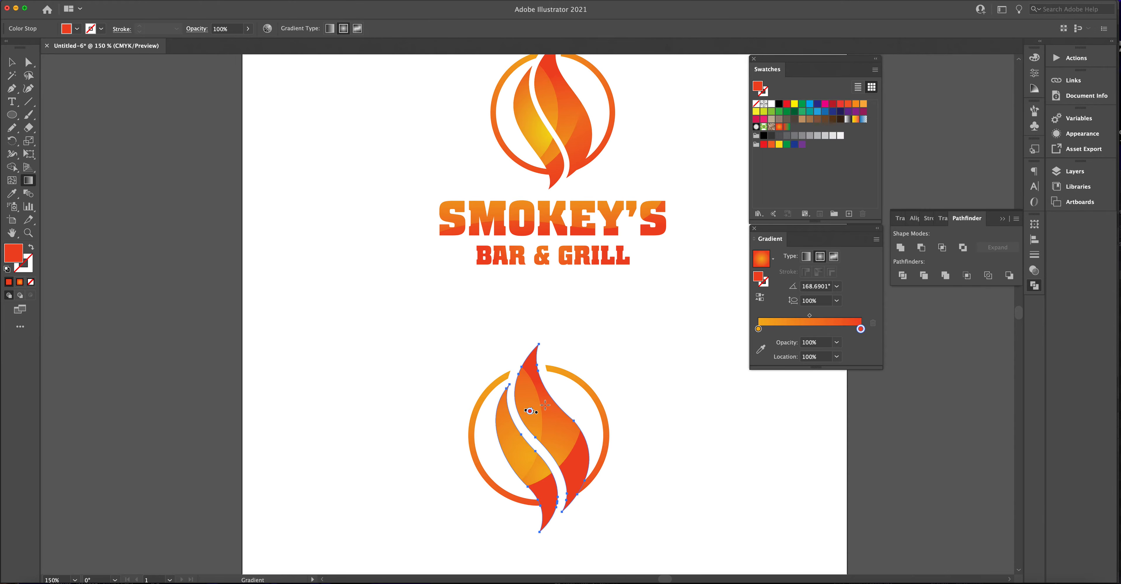
mouse_move(541, 404)
left_mouse_down()
mouse_move(570, 491)
mouse_move(551, 490)
mouse_move(563, 495)
left_mouse_up()
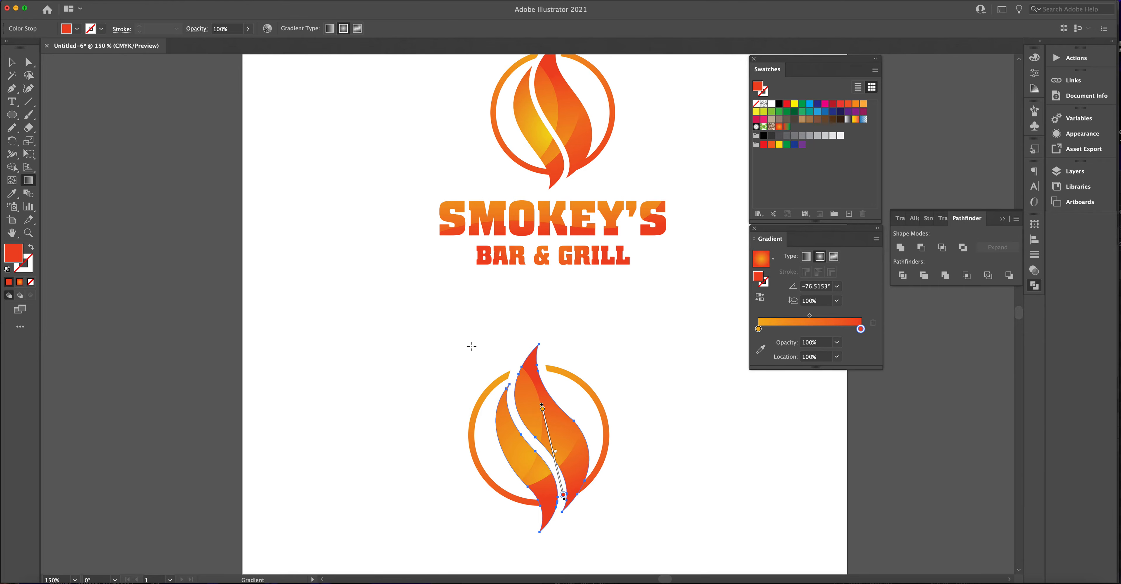
left_click(11, 62)
left_click(340, 263)
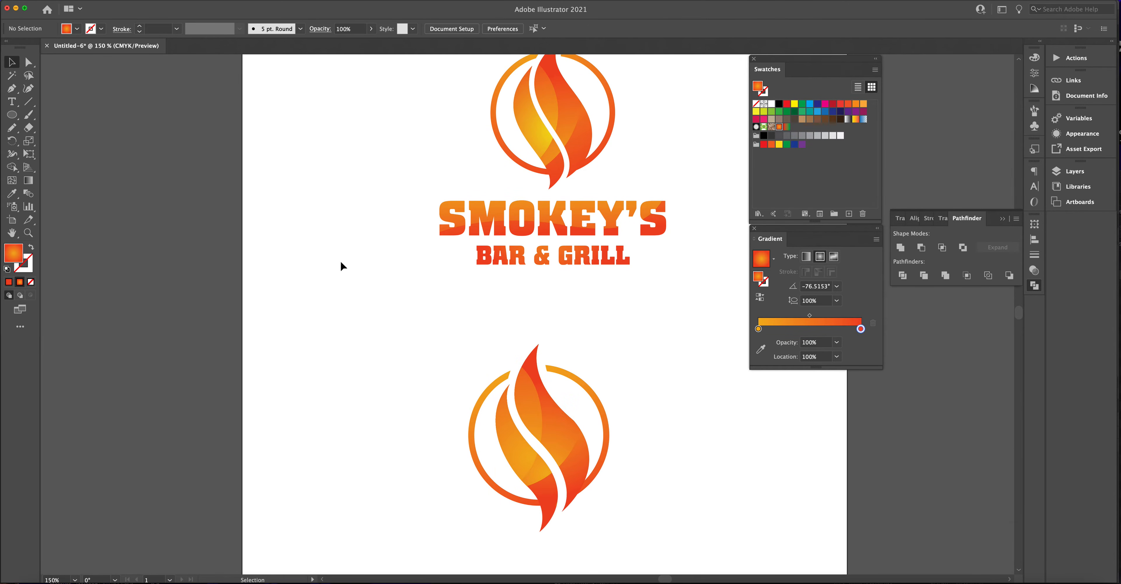
Step: Redraw the ring's linear gradient straight down at -90°, from its upper edge to slightly below its centre, then clear the selection
left_click(488, 382)
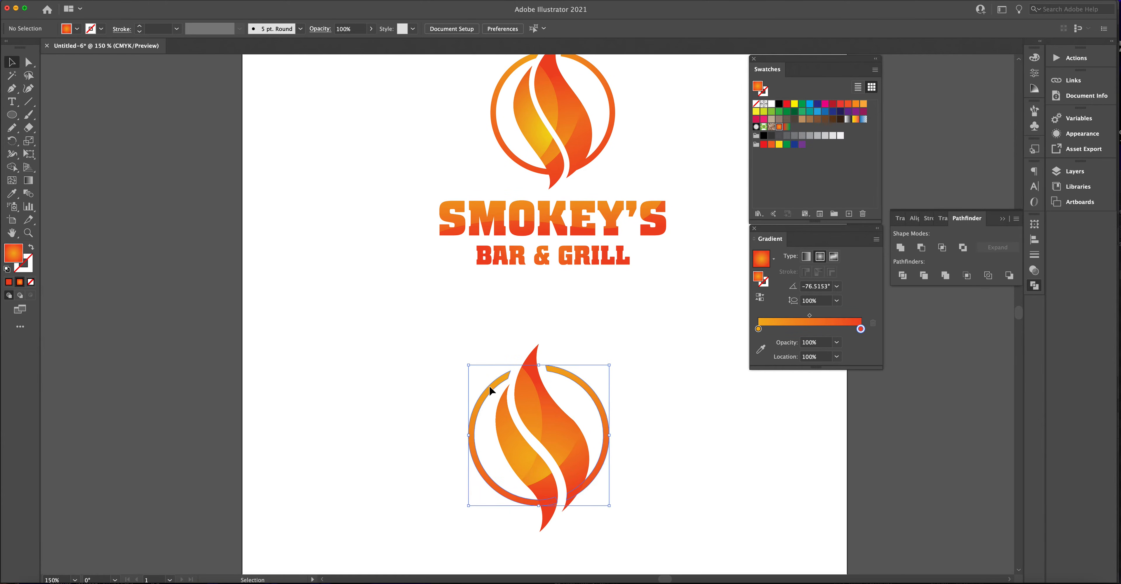
left_click(28, 181)
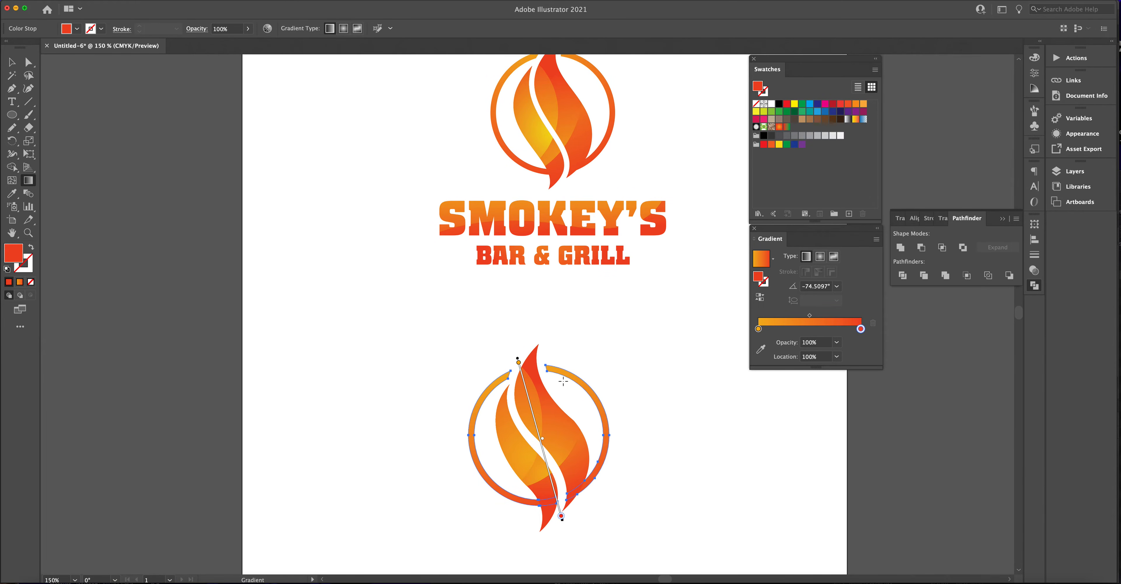
mouse_move(557, 369)
left_mouse_down()
mouse_move(550, 453)
mouse_move(540, 458)
left_mouse_up()
left_click(12, 62)
left_click(377, 321)
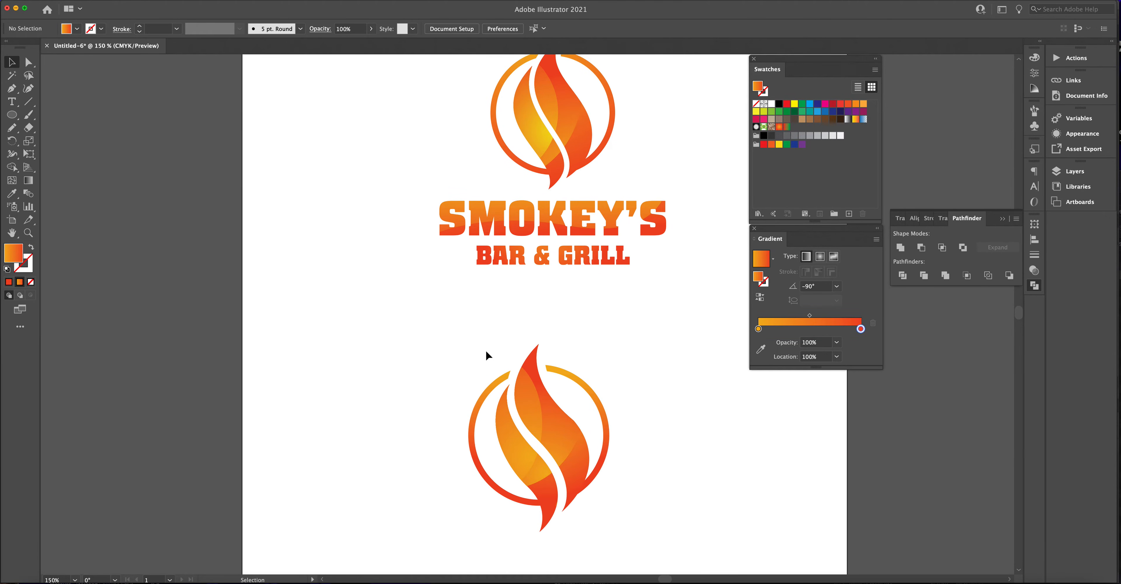
Step: Add a centred text frame directly beneath the flame icon reading "SMOKEY'S" in 52 pt Special Forces
scroll(485, 341, "down", 5)
scroll(485, 341, "up", 6)
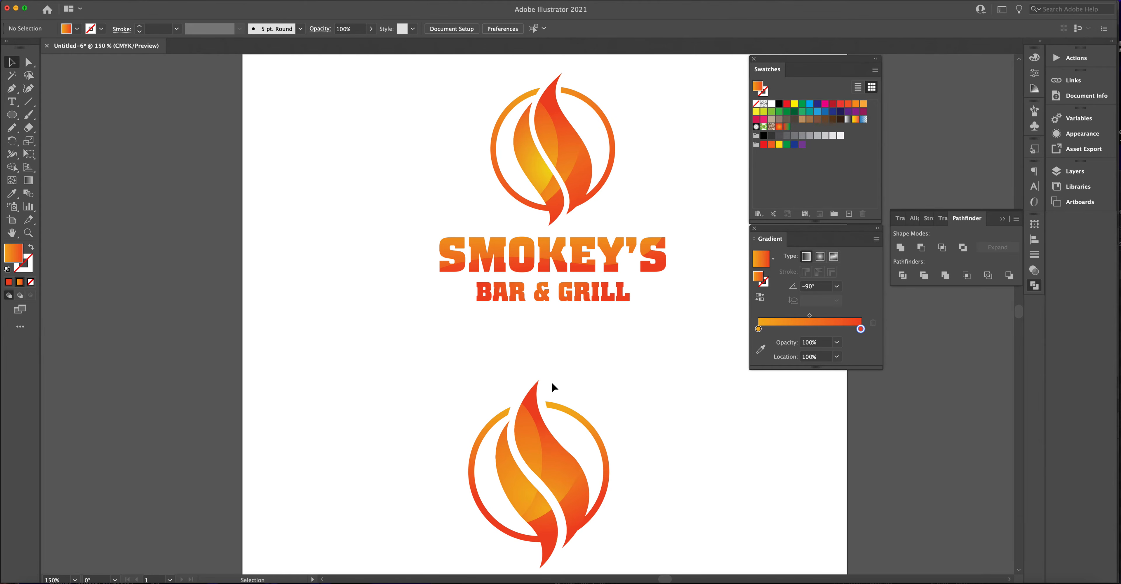
scroll(552, 386, "down", 2)
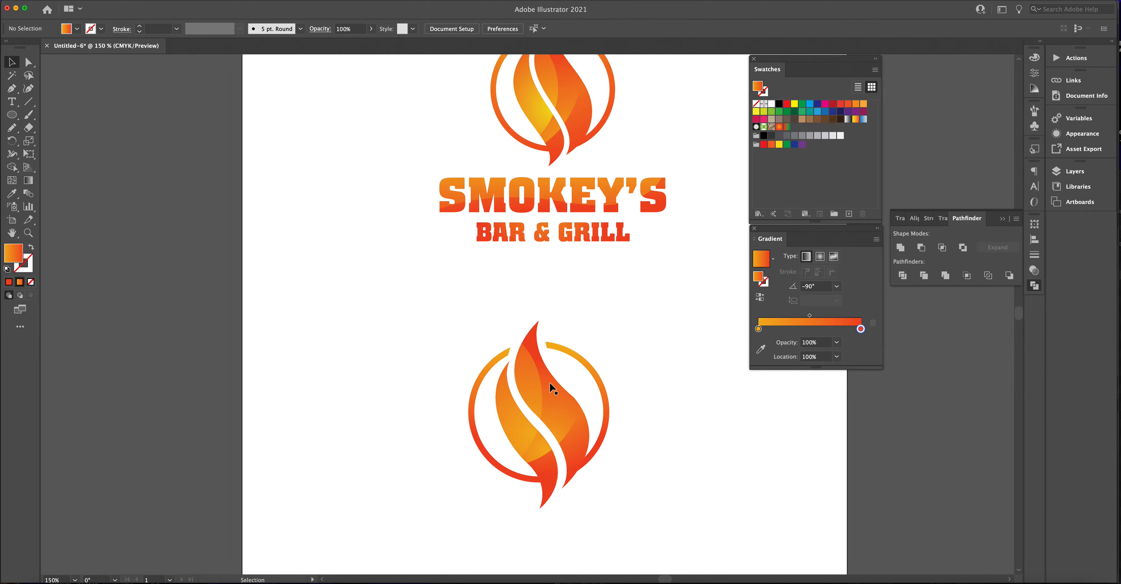
scroll(549, 381, "down", 4)
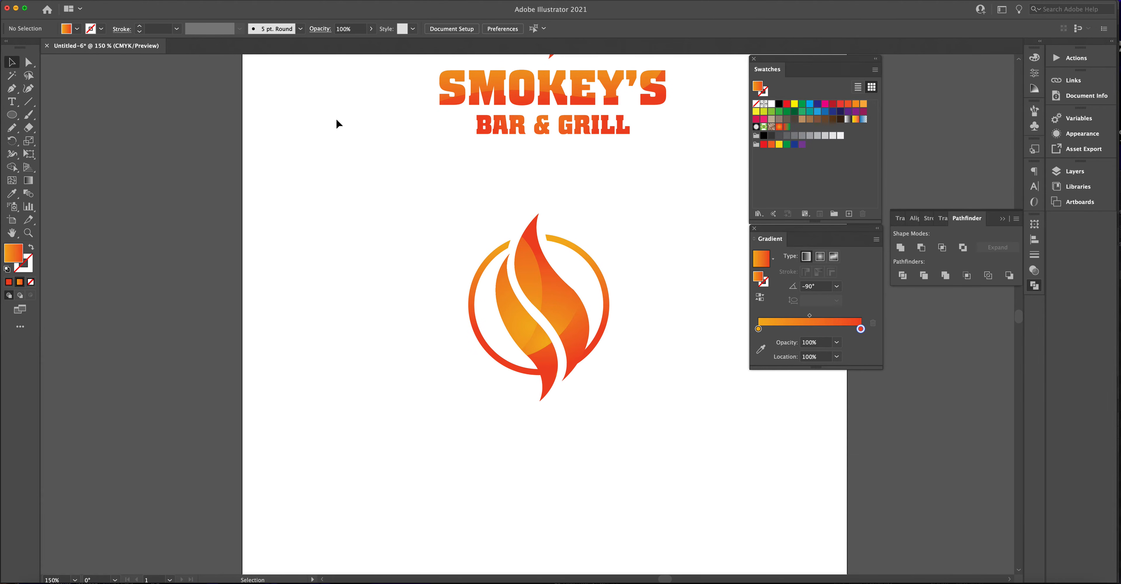
left_click(12, 103)
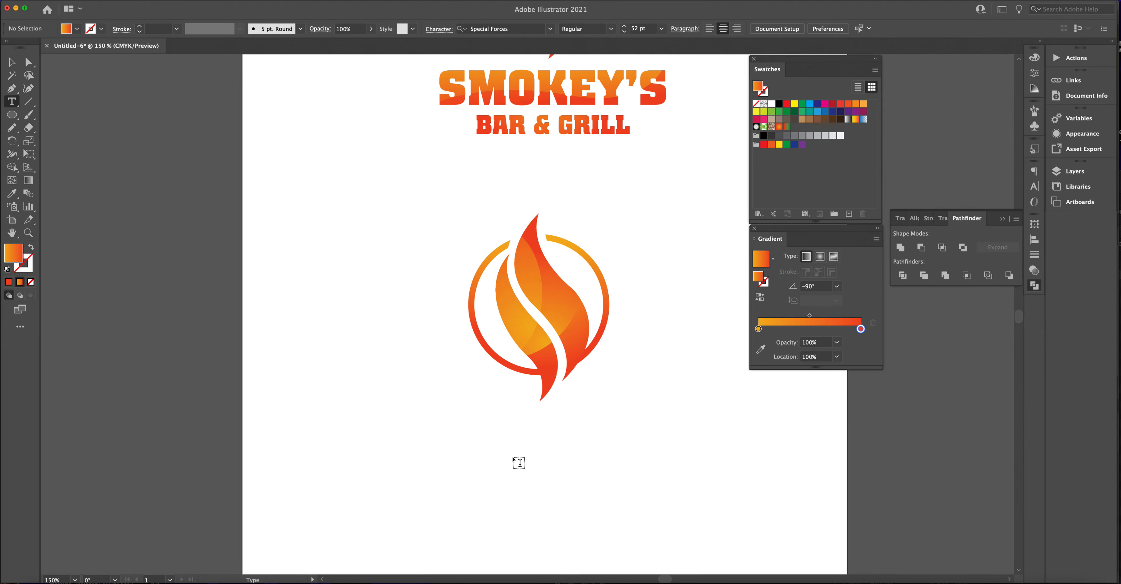
left_click_drag(435, 407, 675, 456)
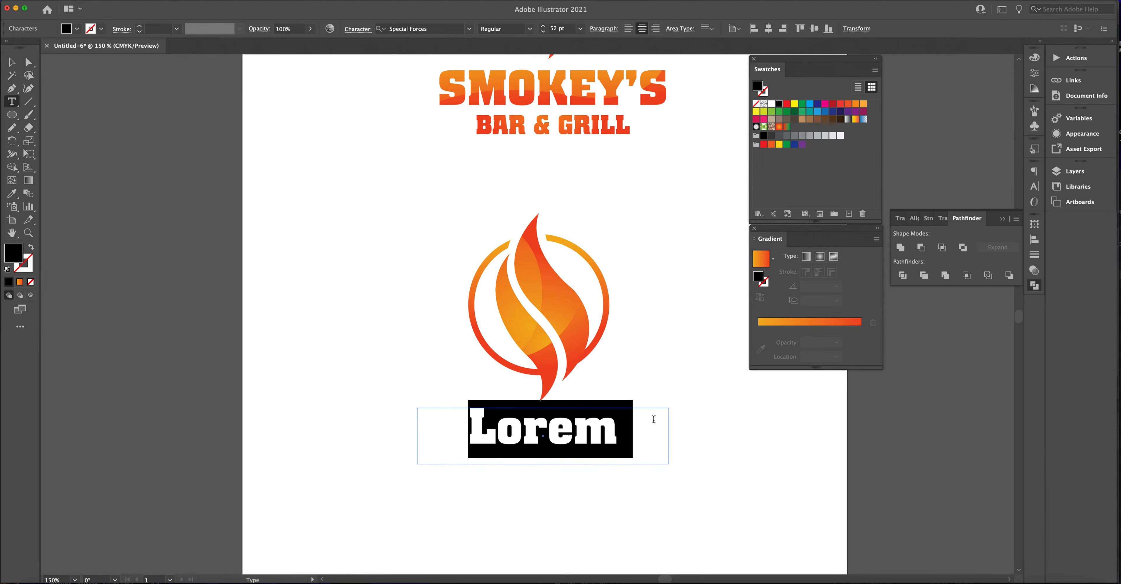
type("S")
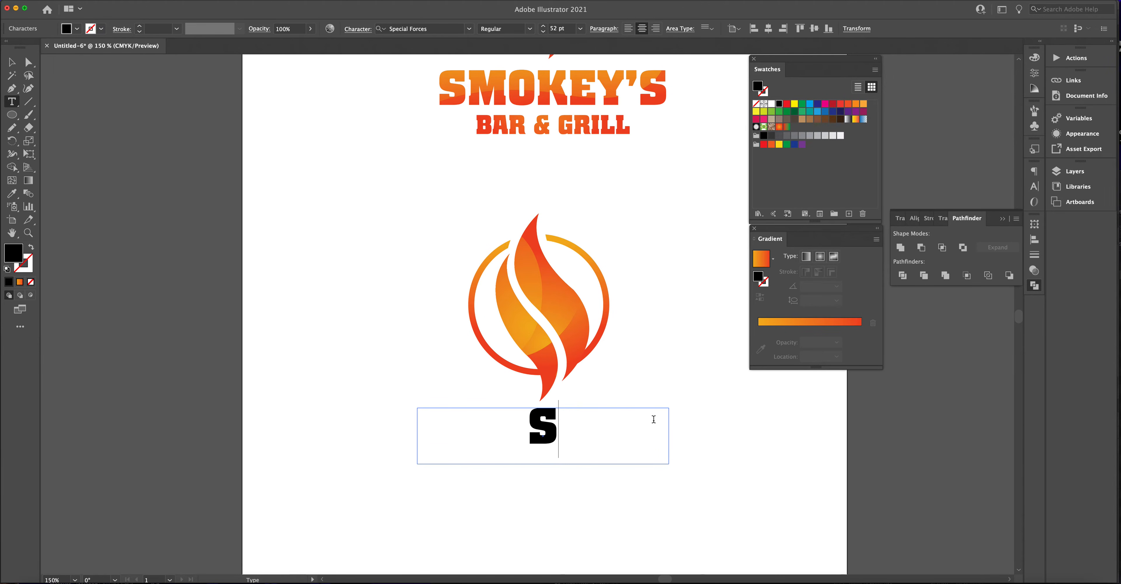
type("moke")
key("BackSpace")
key("BackSpace")
key("BackSpace")
key("BackSpace")
key("BackSpace")
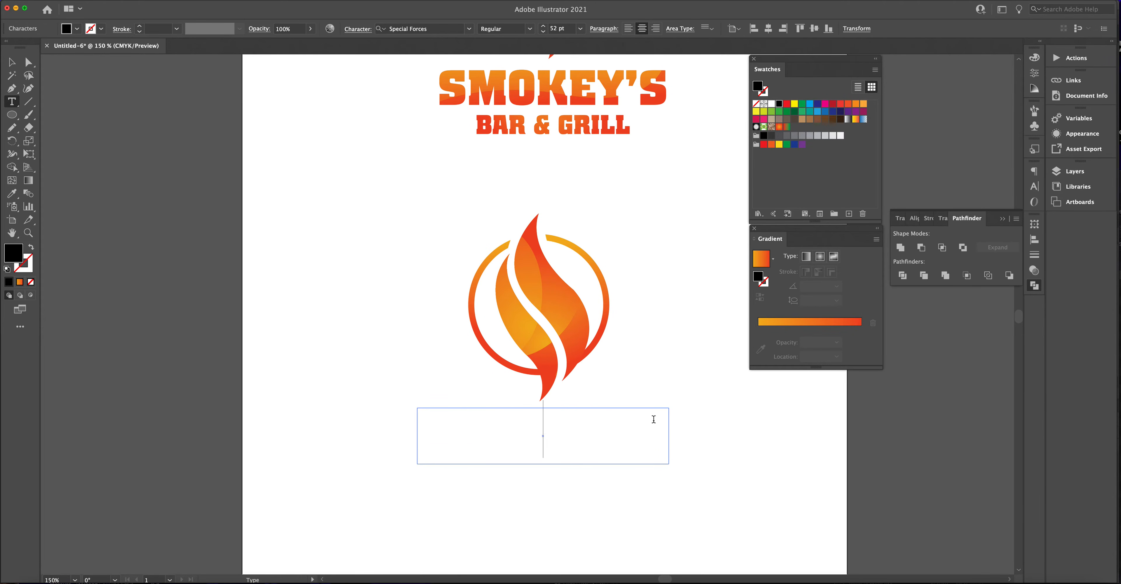
type("SMOKEY")
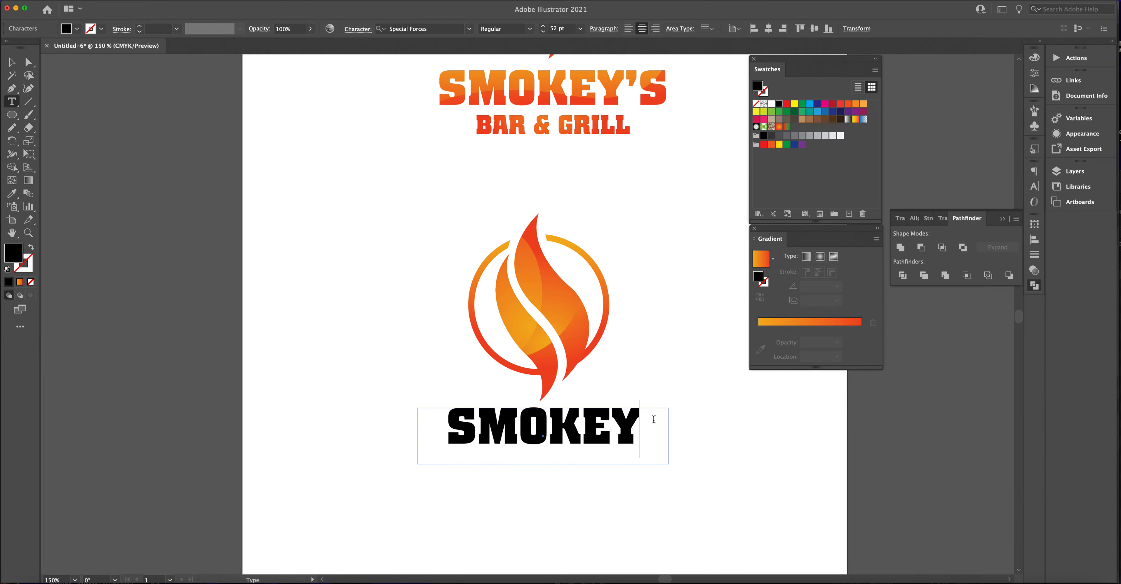
type("\"")
key("BackSpace")
type("'S")
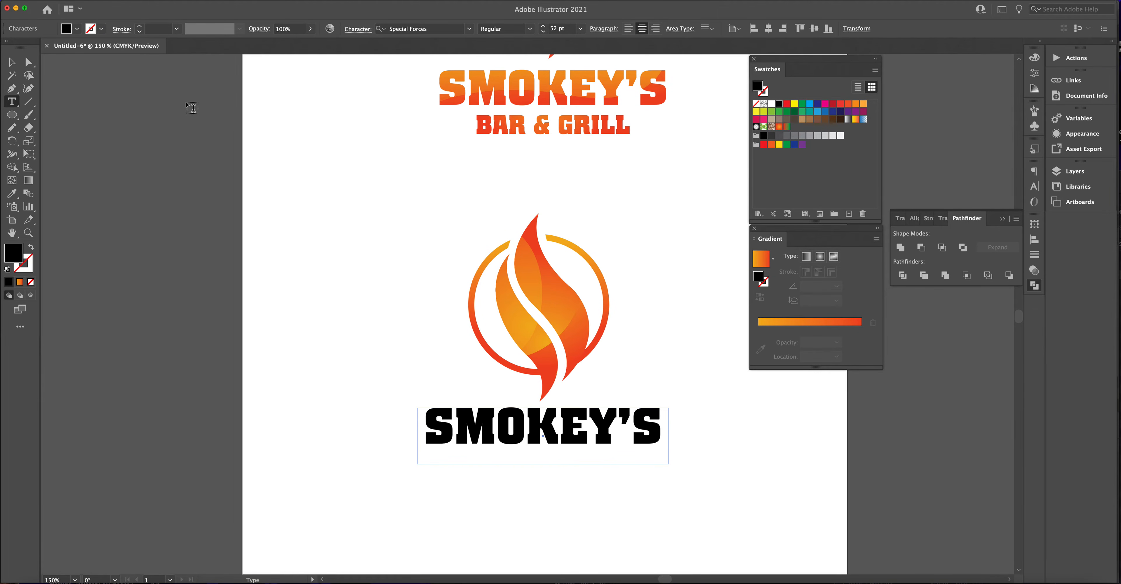
Step: Try to fill the black SMOKEY'S text with the orange-to-red gradient
left_click(12, 63)
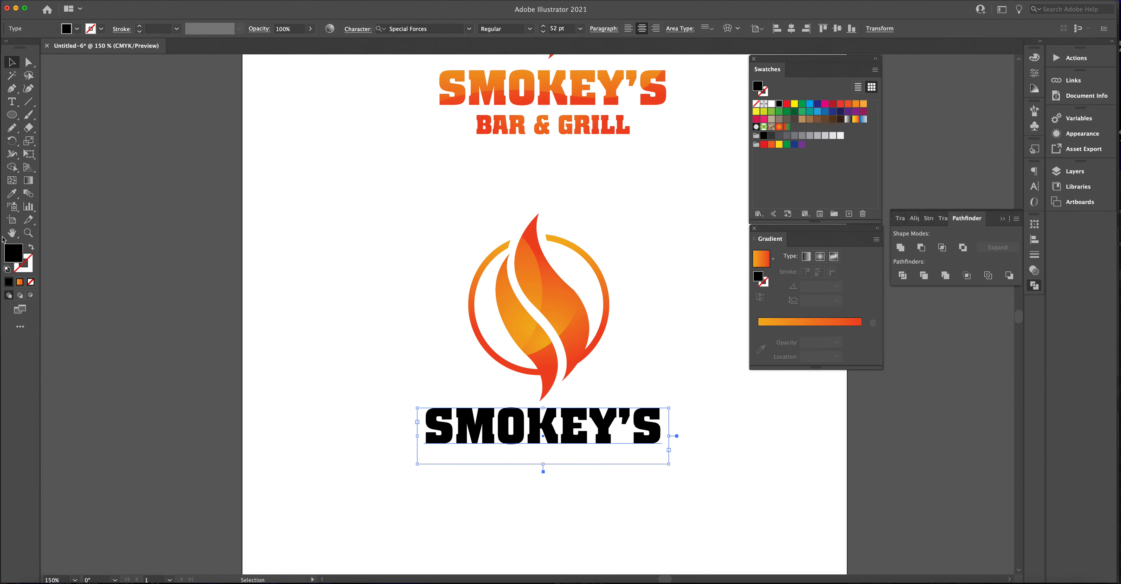
left_click(20, 282)
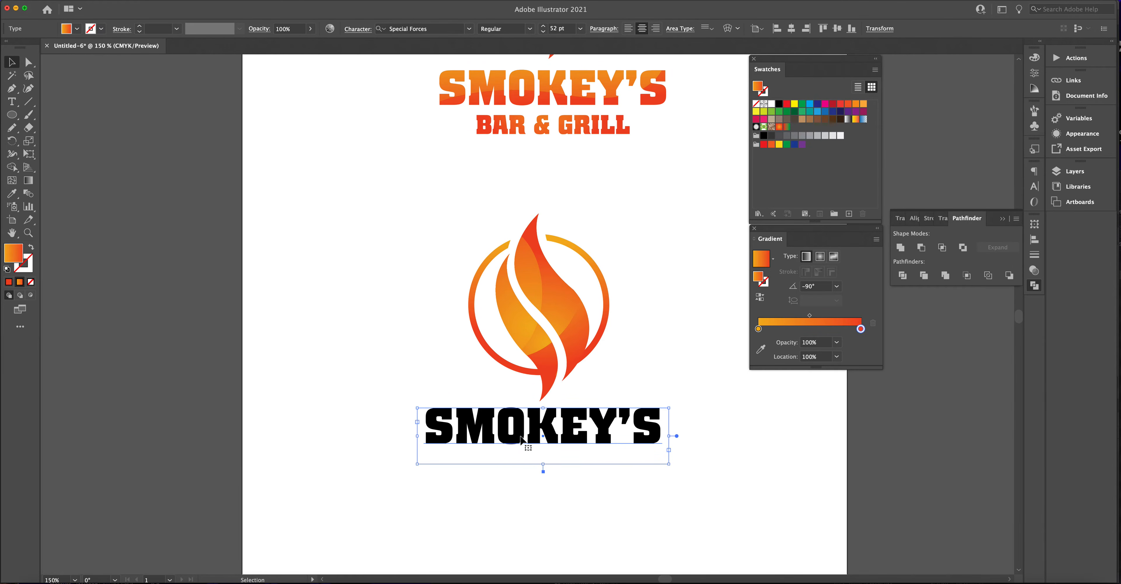
key("super+z")
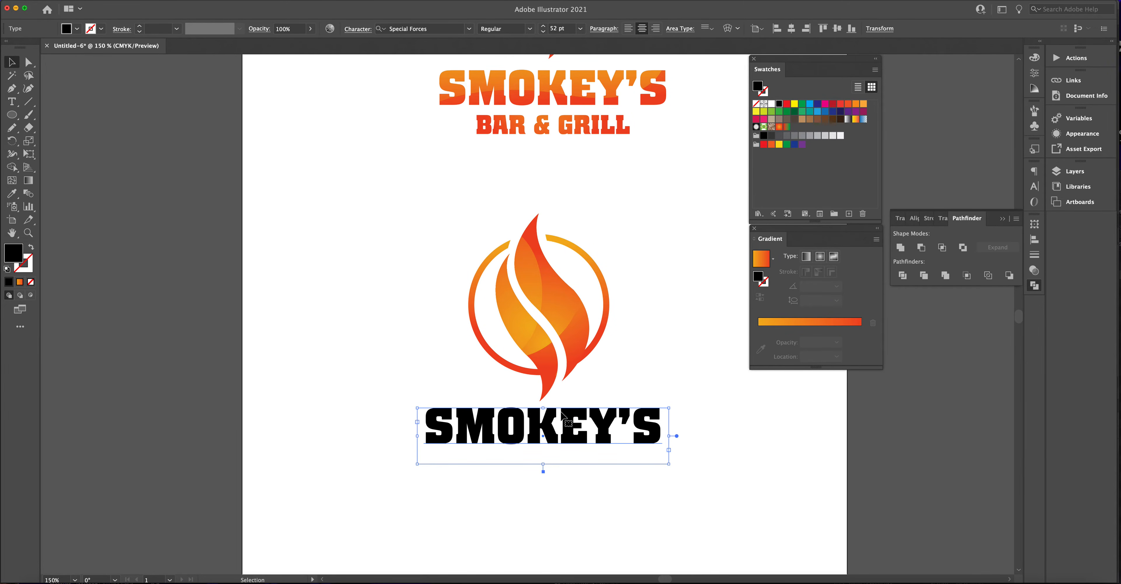
Step: Add a second centred text frame beneath SMOKEY'S reading "BAR & GRILL" in 52 pt Special Forces
key("t")
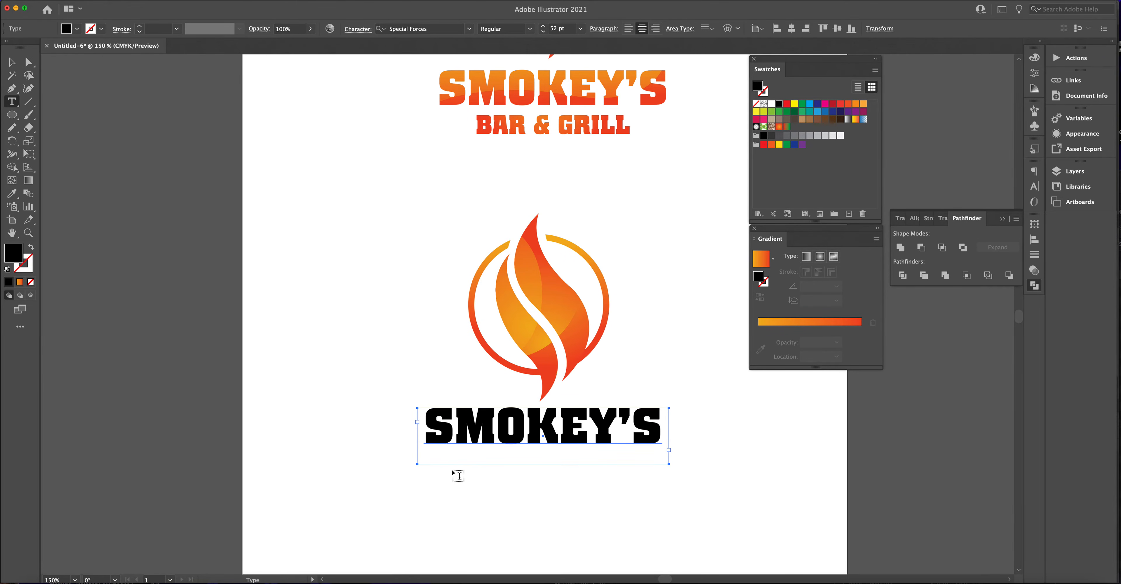
left_click_drag(450, 469, 634, 511)
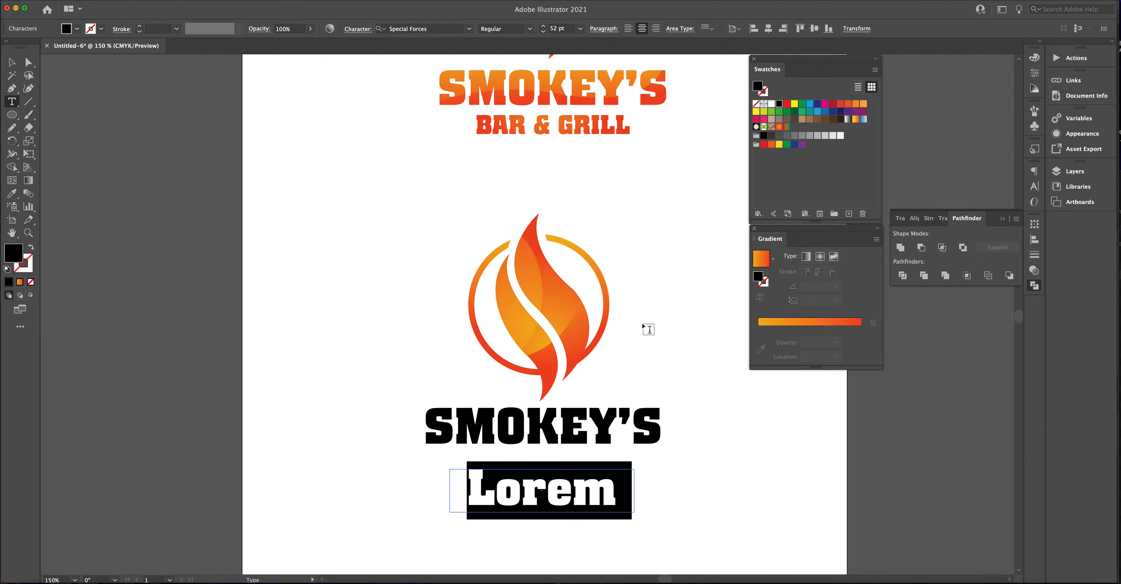
type("bar")
key("BackSpace")
key("BackSpace")
key("BackSpace")
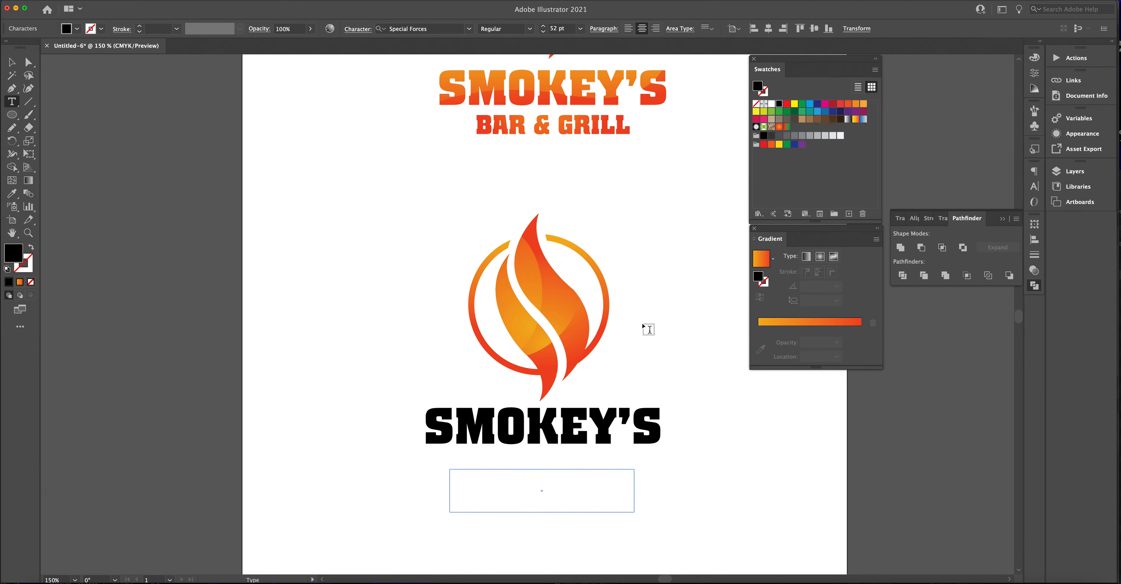
type("bar")
key("BackSpace")
key("BackSpace")
key("BackSpace")
type("BAR")
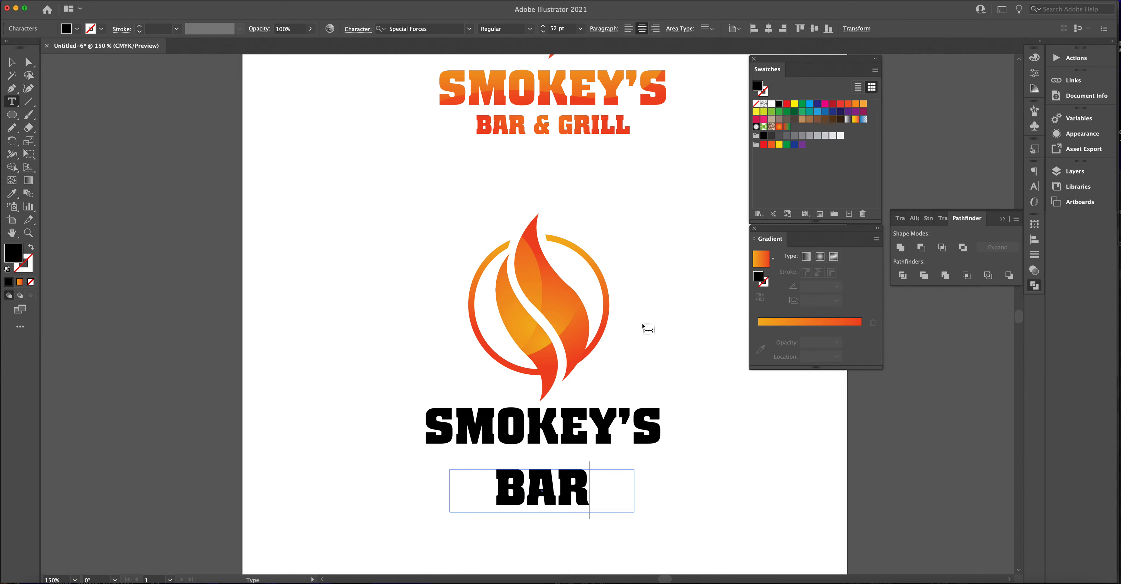
type(" &")
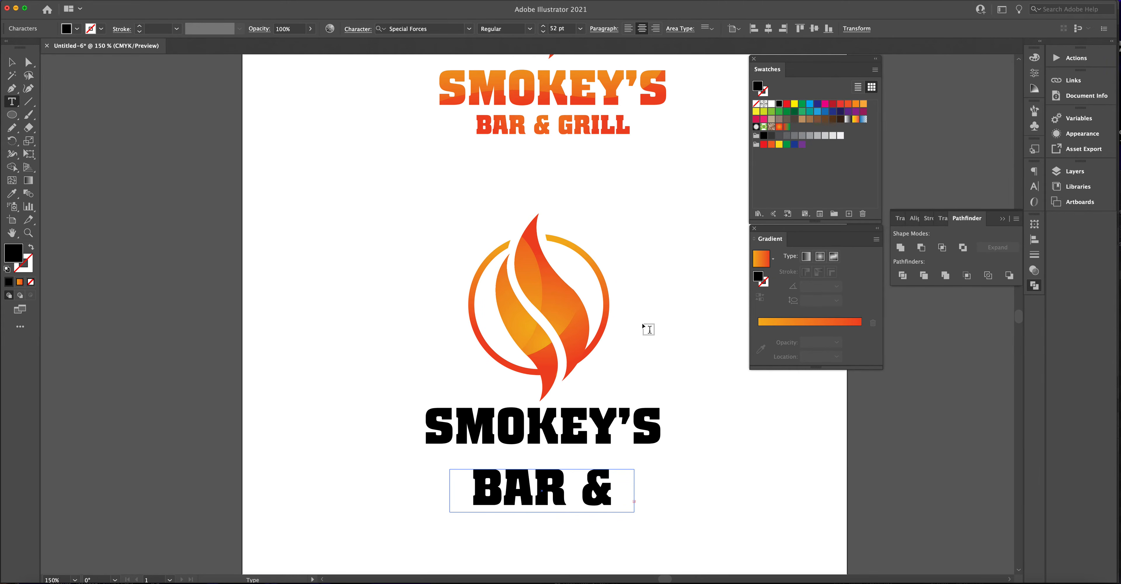
Step: Widen the second text frame to fit BAR & GRILL on one line and move it up, centred close beneath SMOKEY'S
left_click(12, 62)
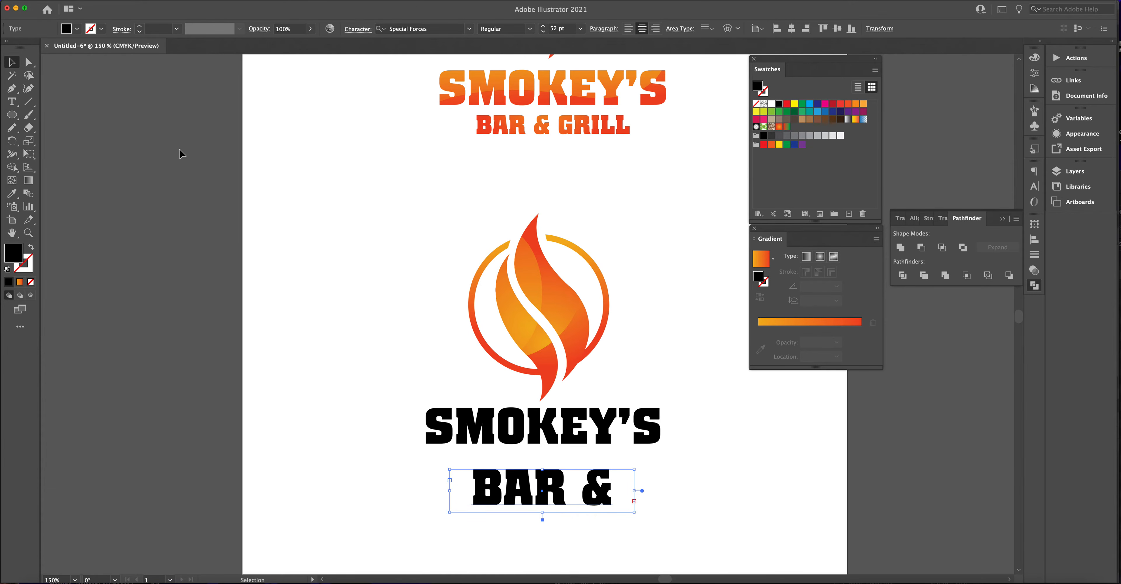
left_click_drag(634, 490, 759, 494)
left_click_drag(687, 498, 625, 483)
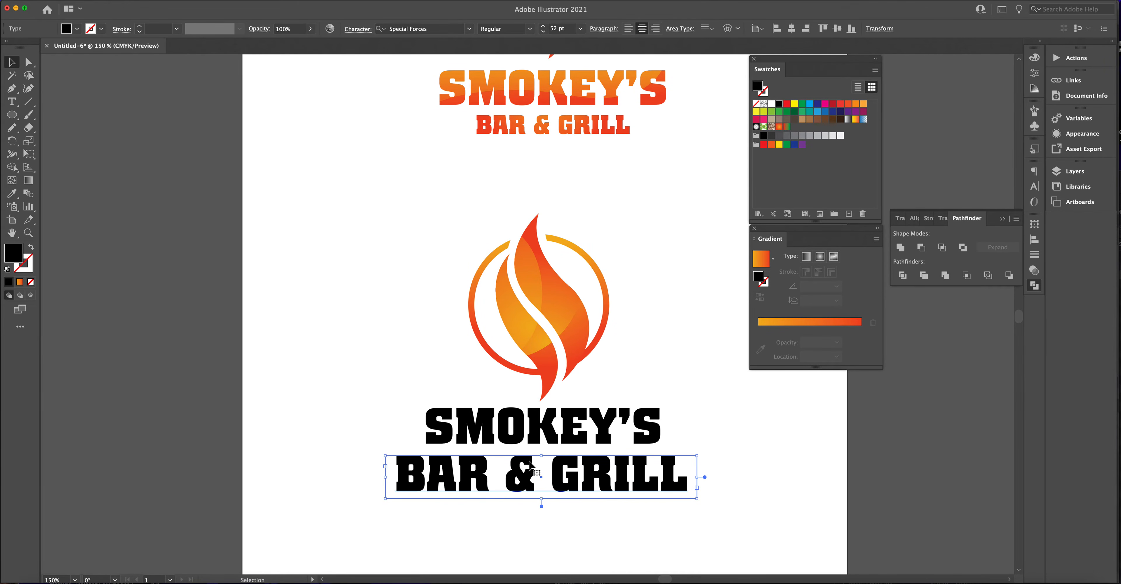
Step: Reduce the BAR & GRILL text to 30 pt and nudge it slightly to the right beneath SMOKEY'S
left_click(1034, 187)
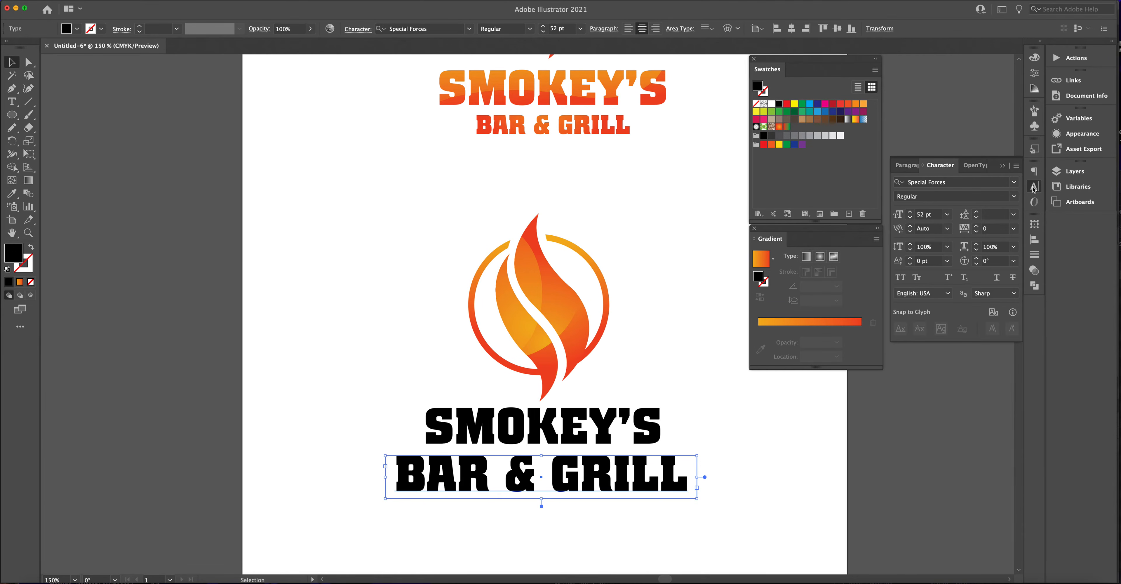
left_click(911, 217)
left_click(910, 218)
left_click(911, 218)
left_click(910, 218)
left_click(910, 218)
left_click(910, 218)
left_click(911, 217)
left_click(911, 217)
left_click(911, 218)
left_click(910, 218)
left_click(911, 217)
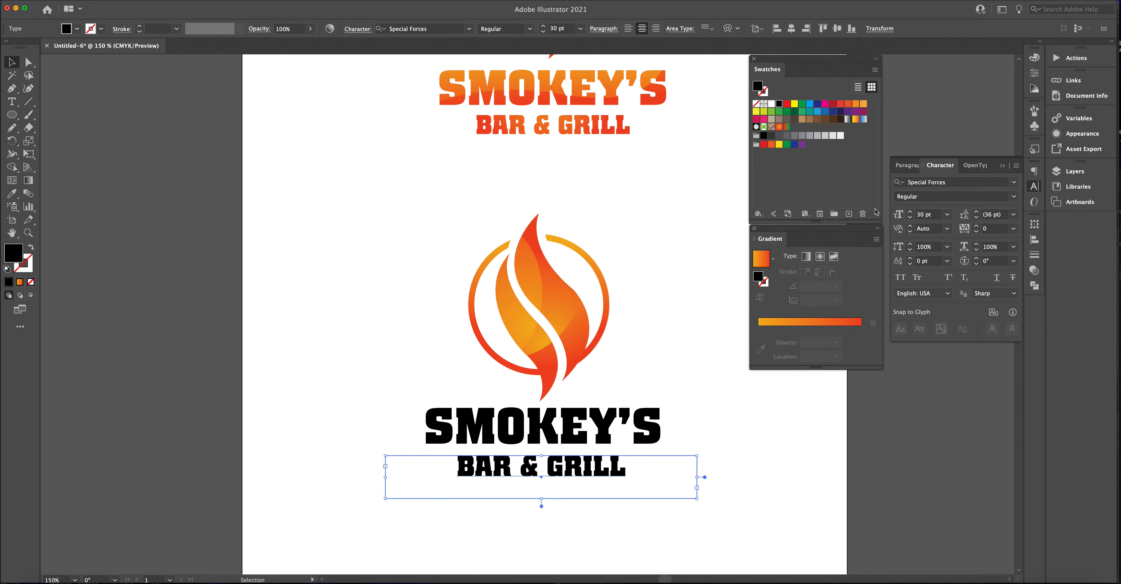
left_click(577, 465)
left_click_drag(578, 466, 581, 465)
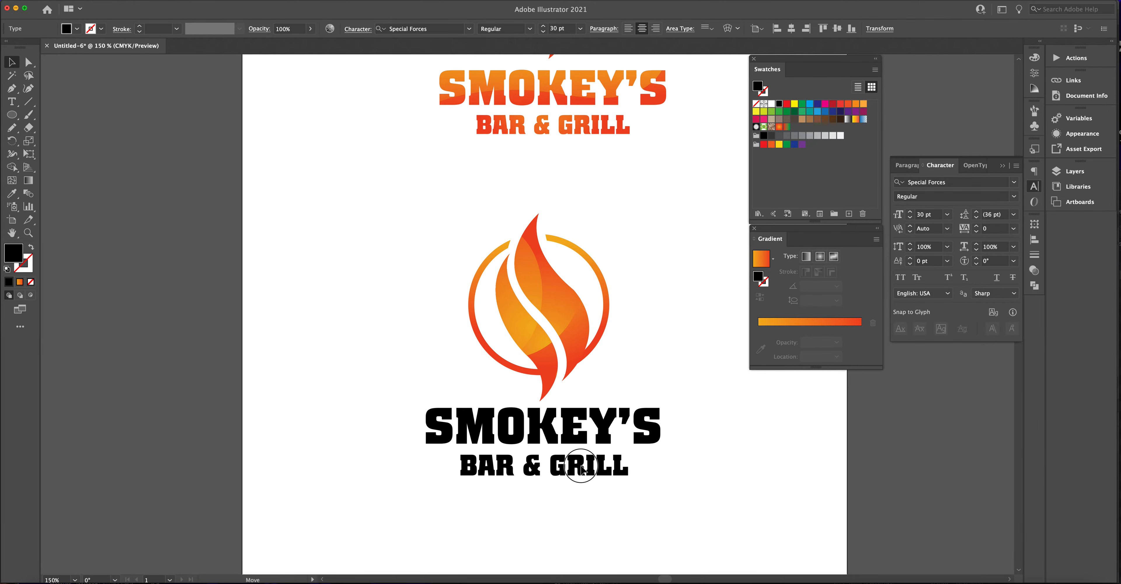
Step: Shrink the BAR & GRILL text frame symmetrically to fit more closely around its lettering
left_click_drag(581, 464, 581, 465)
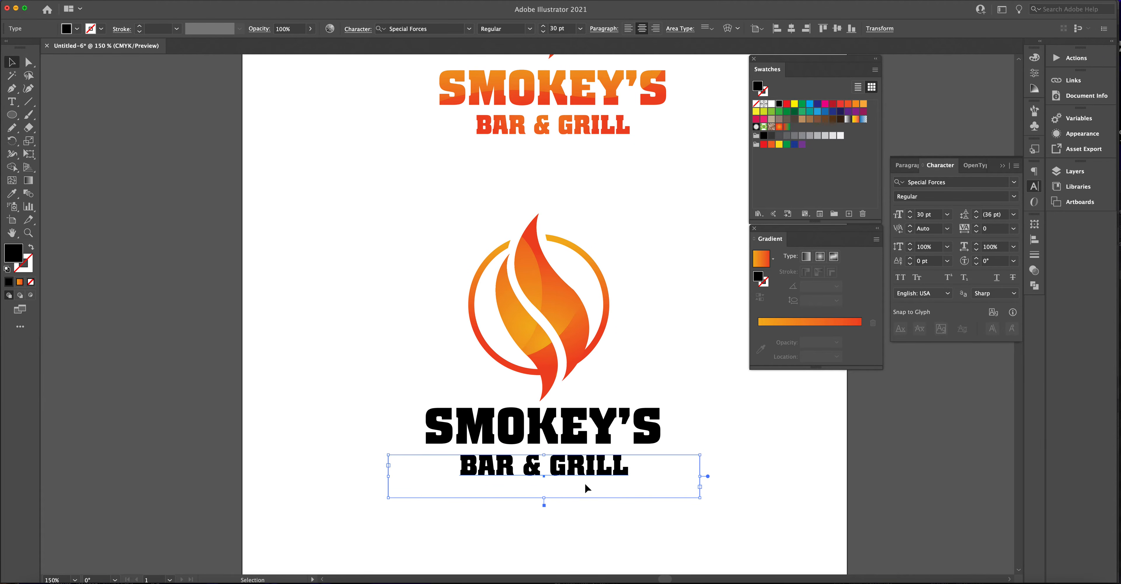
left_click_drag(543, 504, 545, 487)
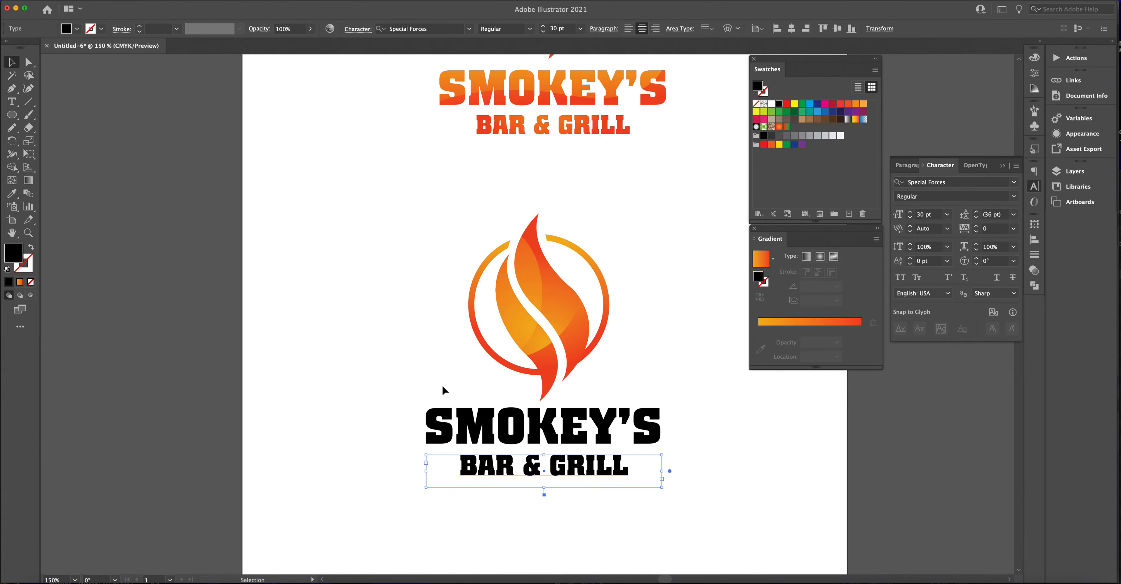
left_click(466, 242)
Step: Group the ring and all flame pieces into one emblem
left_click_drag(462, 231, 627, 377)
left_click(443, 275)
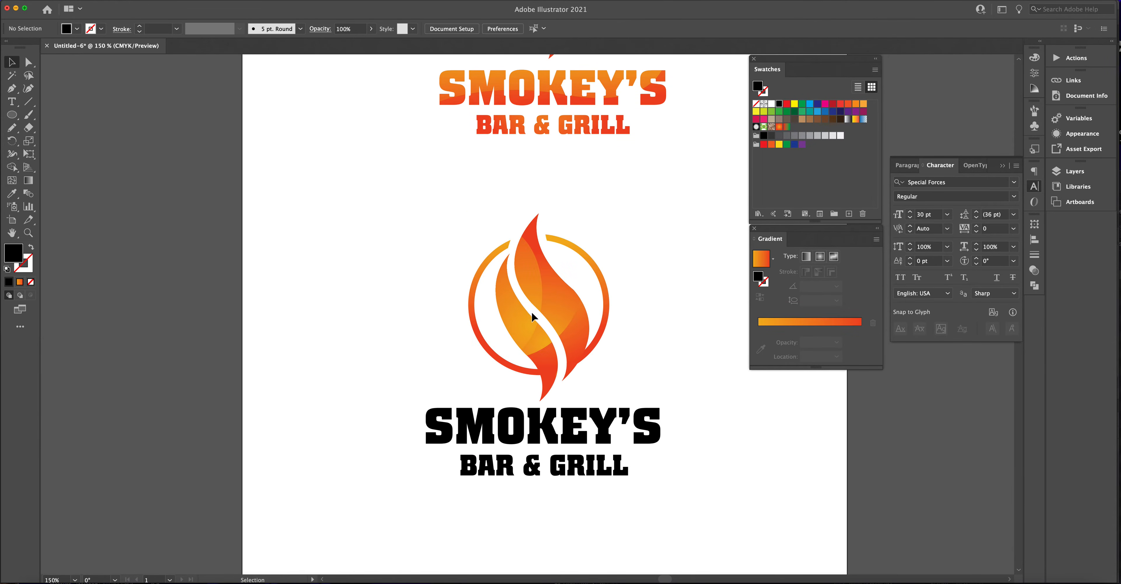
left_click(516, 315)
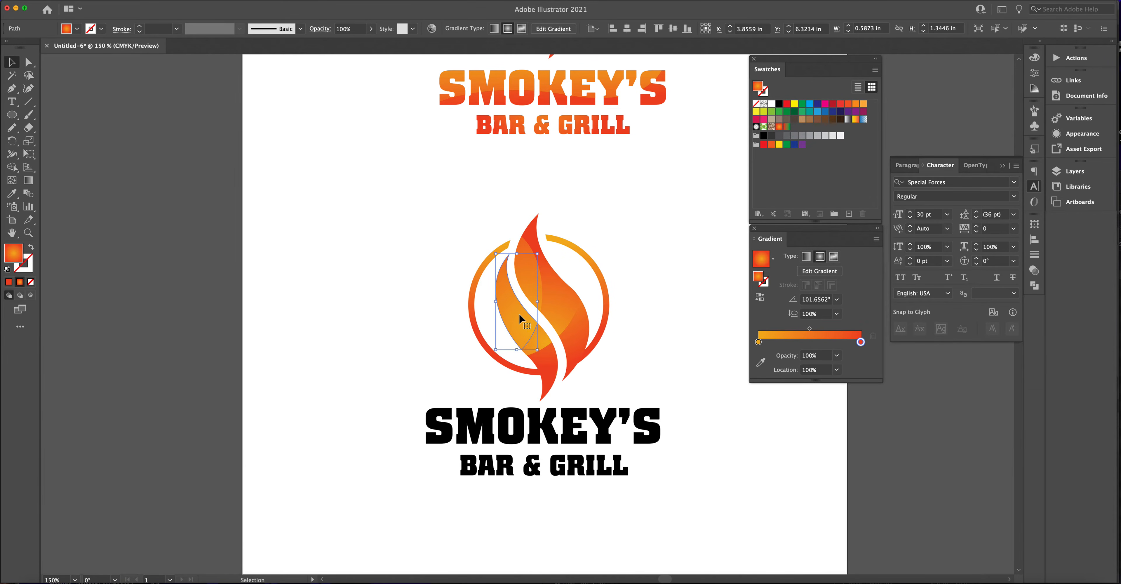
left_click(481, 271)
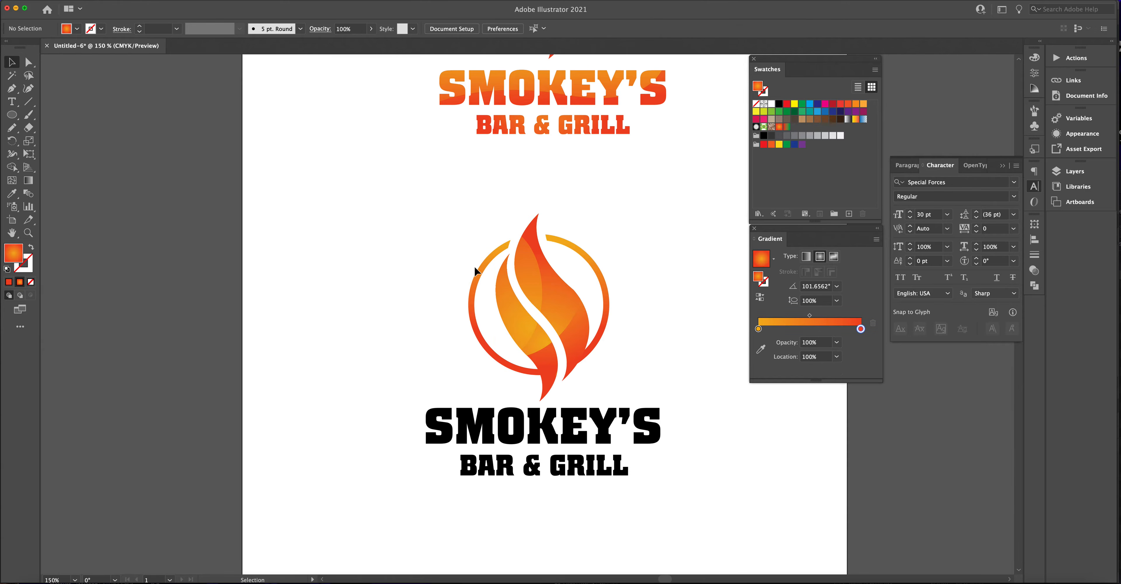
left_click(483, 272)
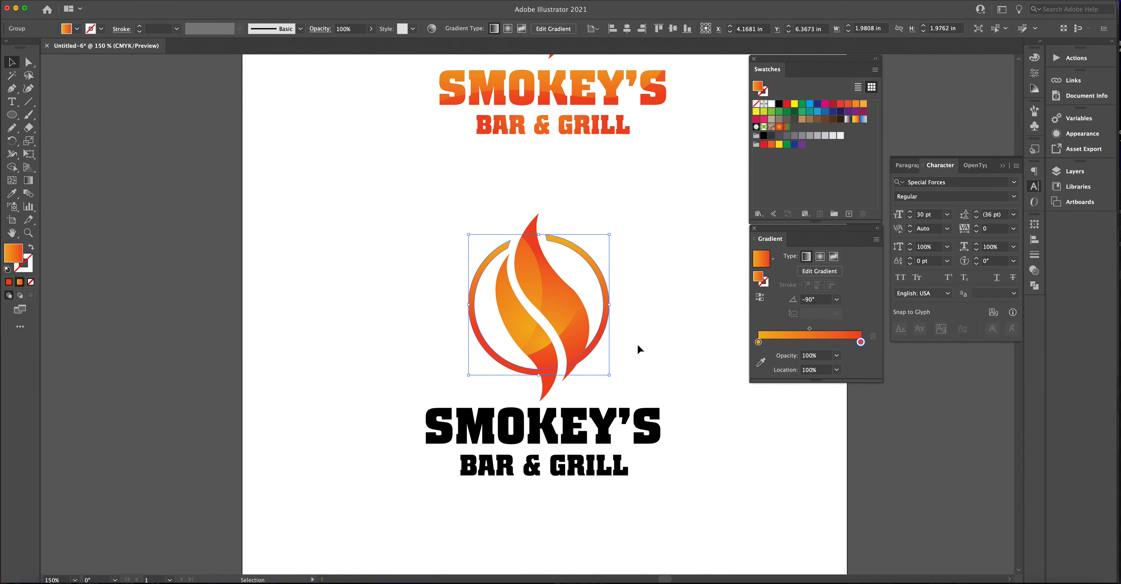
left_click(449, 241)
left_click_drag(445, 224, 642, 381)
key("a")
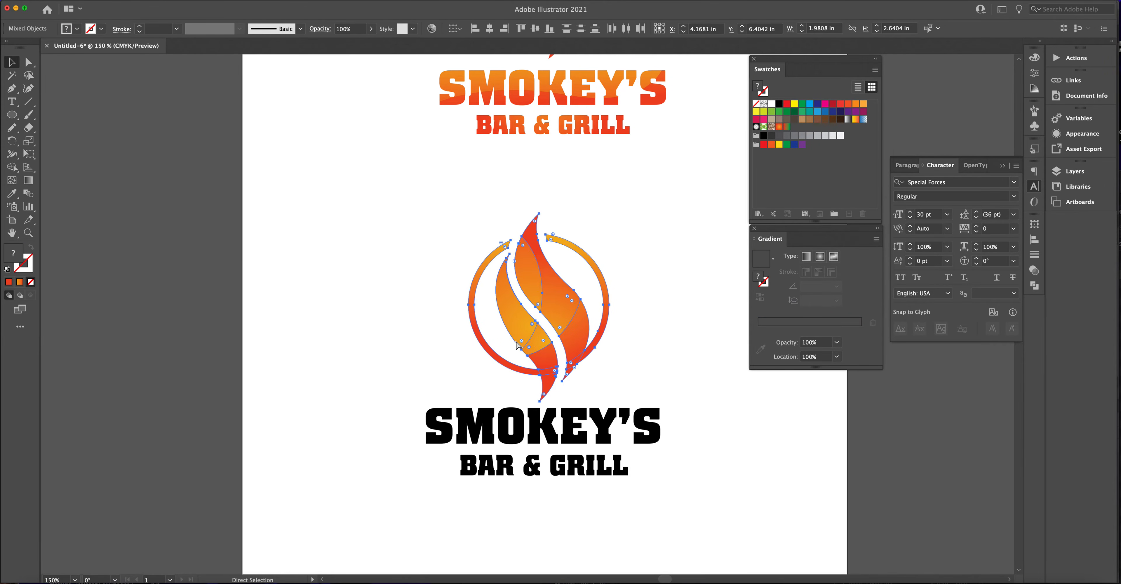
key("ctrl+g")
key("v")
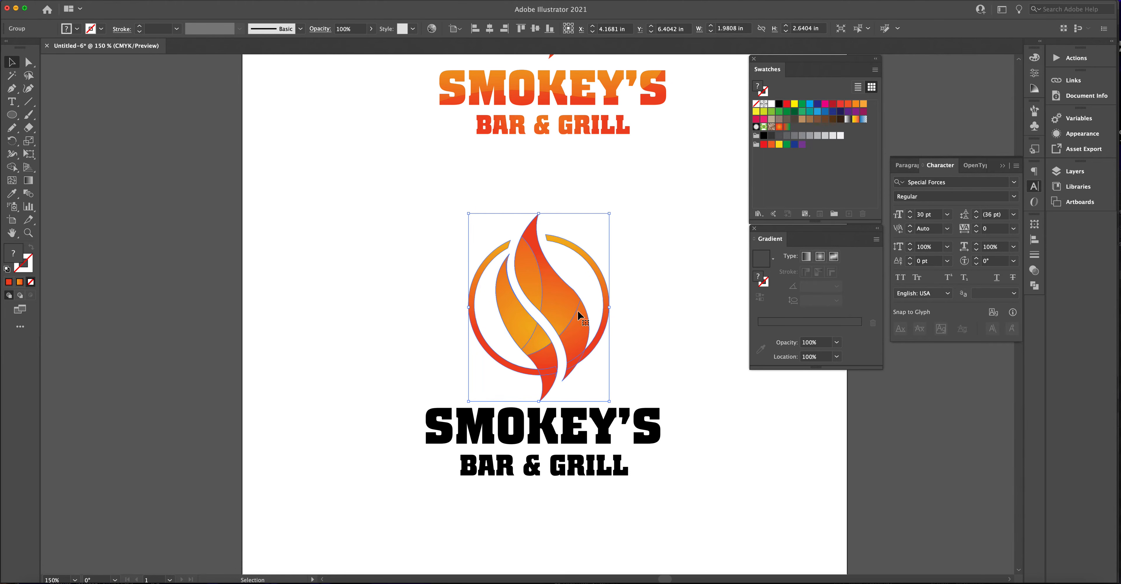
Step: Align the flame emblem, SMOKEY'S and BAR & GRILL to one another on their horizontal centres
left_click(600, 318)
left_click(554, 309)
left_click(542, 430)
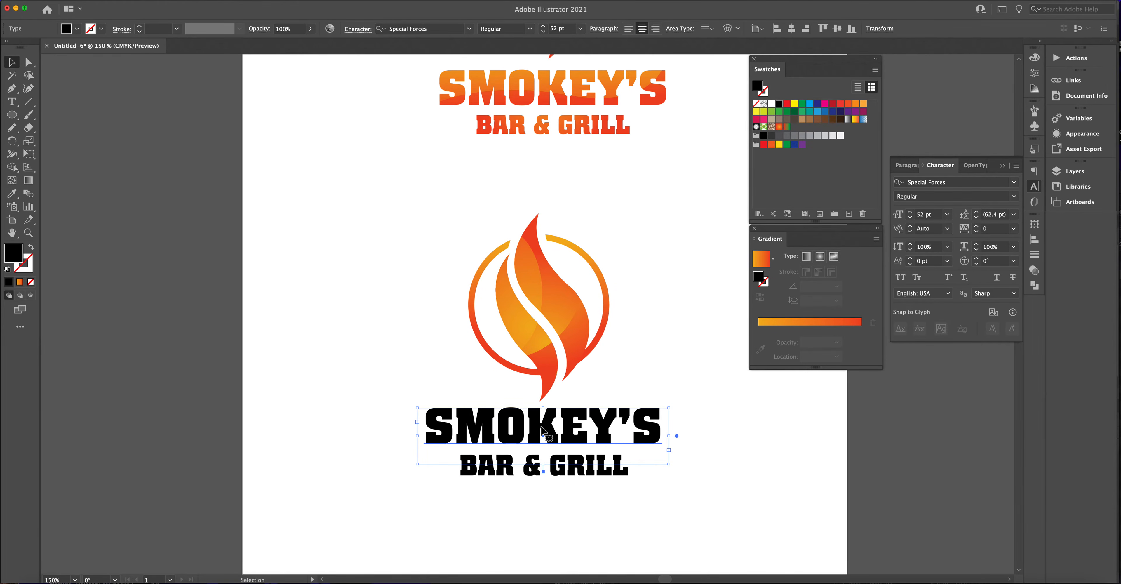
left_click_drag(408, 232, 676, 487)
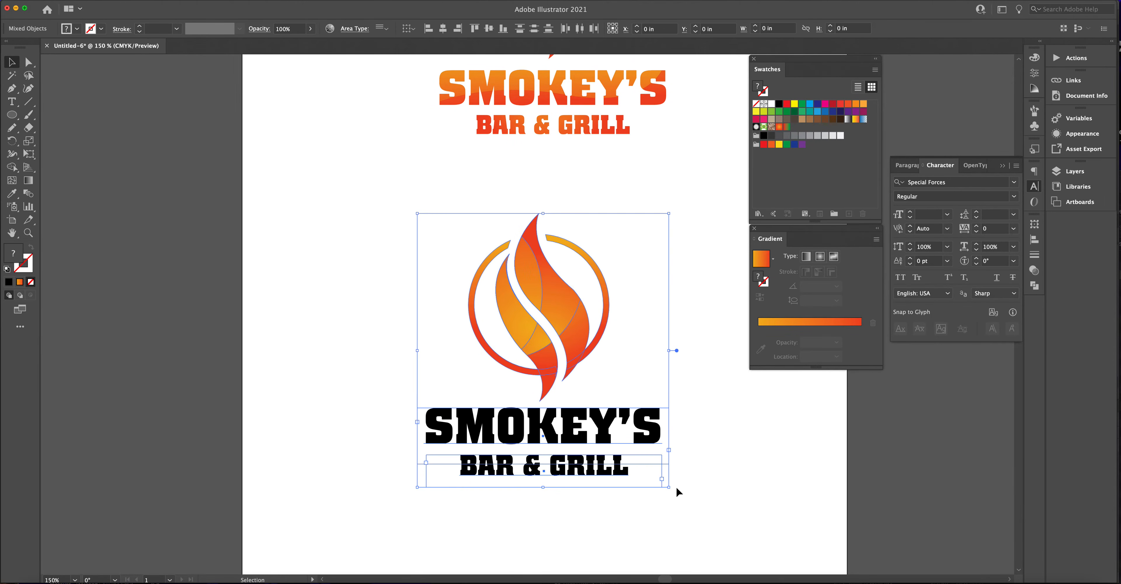
left_click(709, 476)
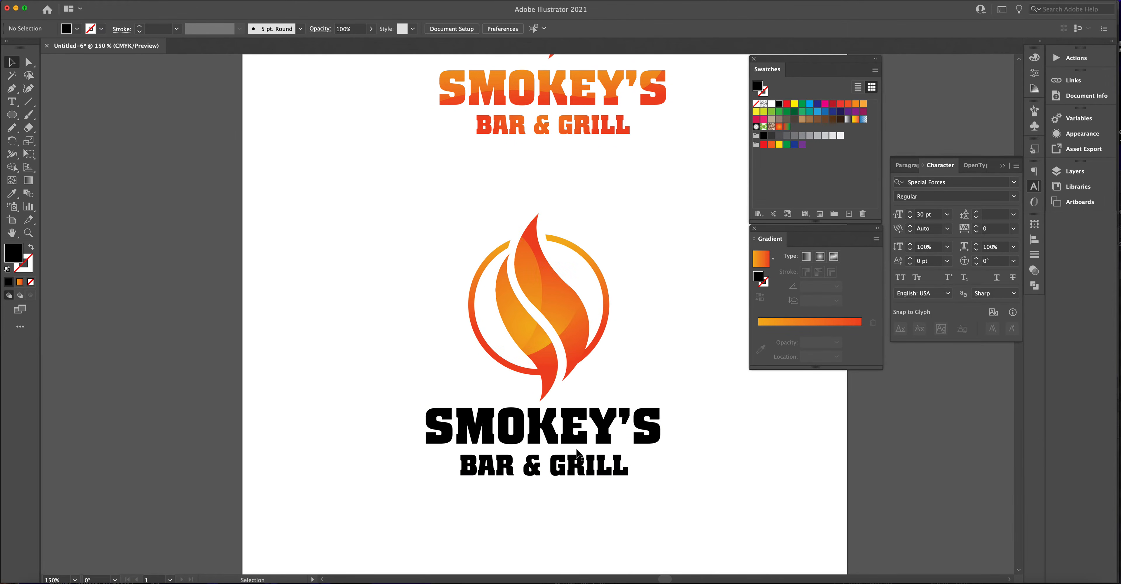
left_click(565, 471)
left_click(541, 356, "shift")
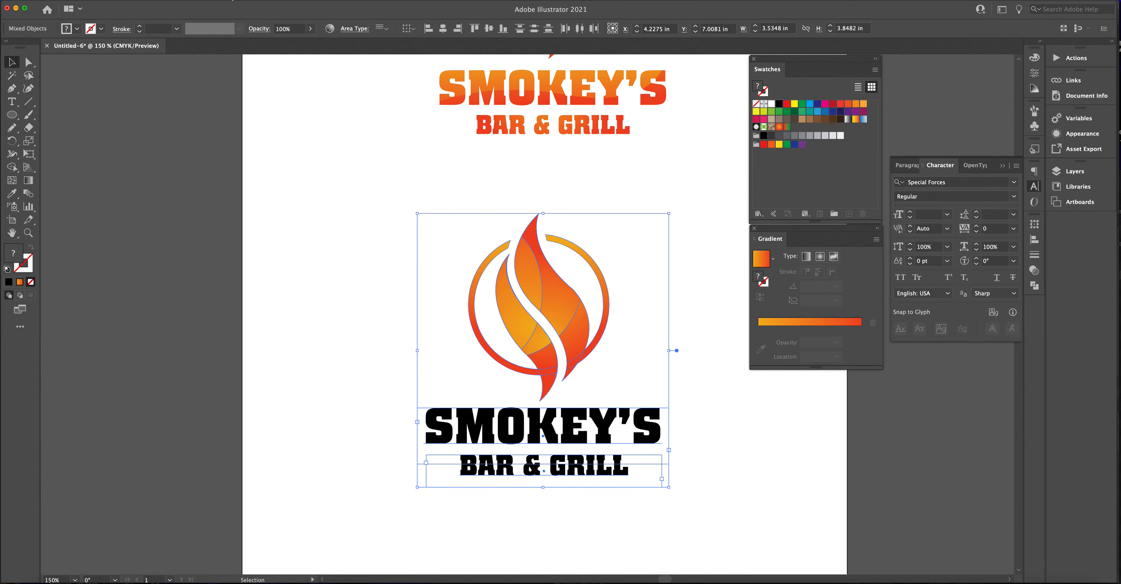
left_click(226, 0)
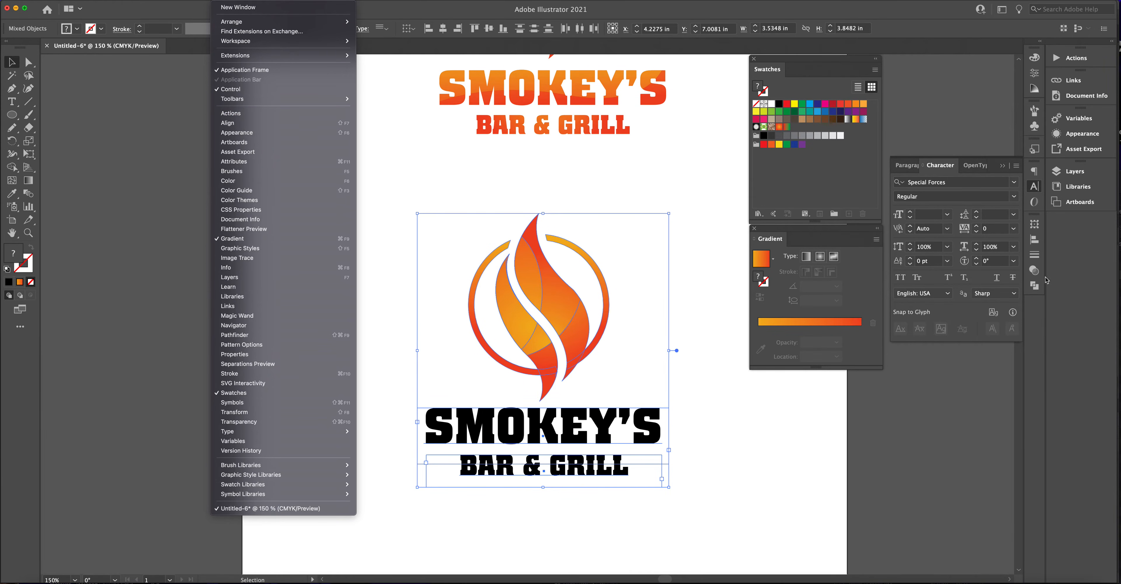
left_click(1034, 240)
left_click(1034, 239)
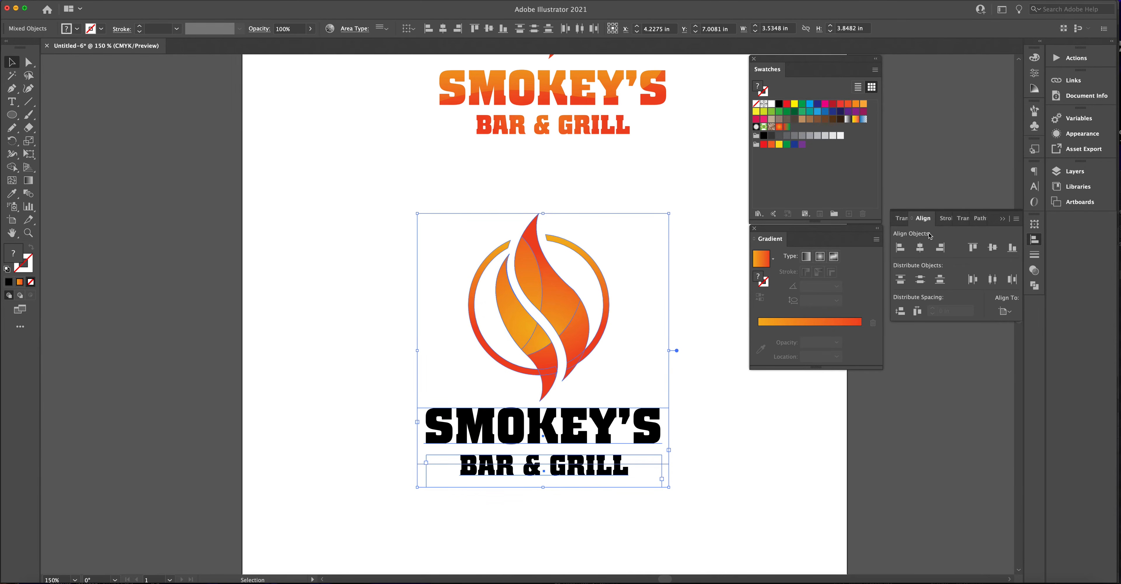
left_click(920, 248)
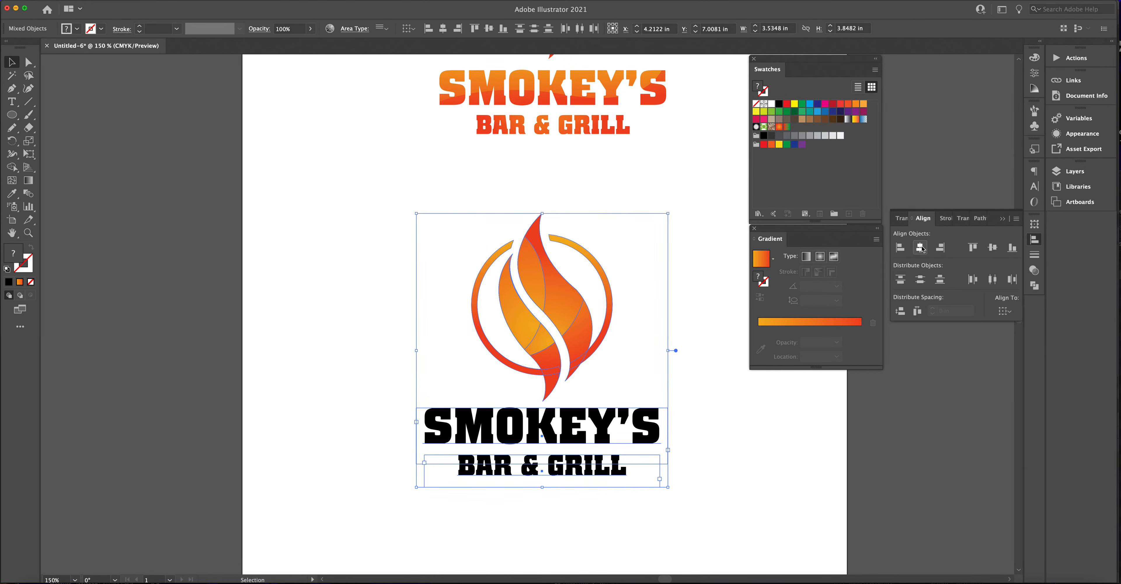
left_click(688, 249)
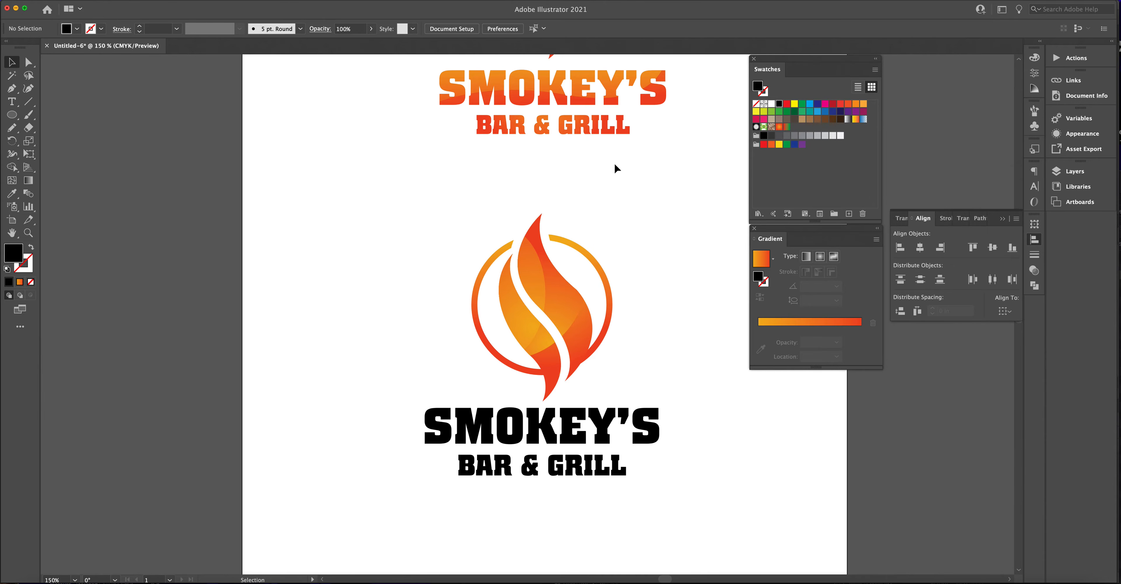
Step: Convert the SMOKEY'S and BAR & GRILL text to outlines and fill both with the -90° orange-to-red linear gradient
left_click(555, 425)
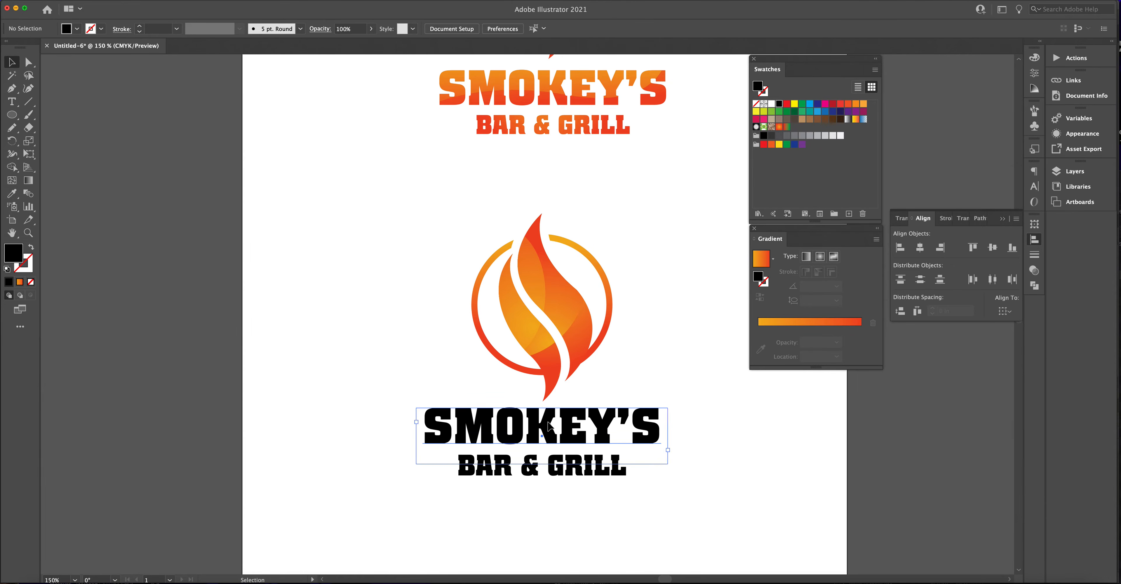
left_click(19, 283)
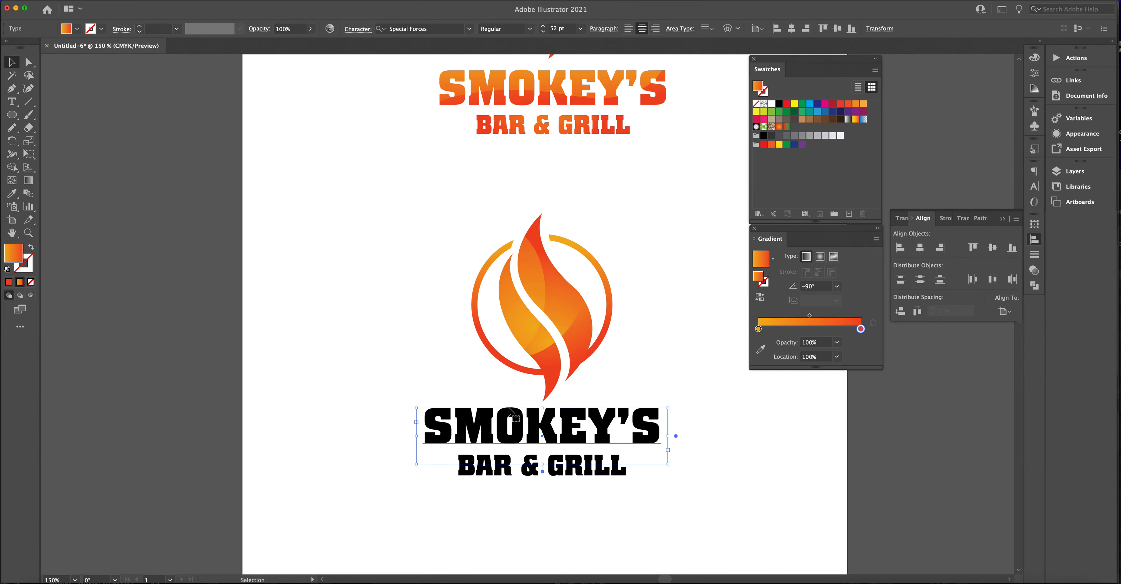
left_click(507, 469, "shift")
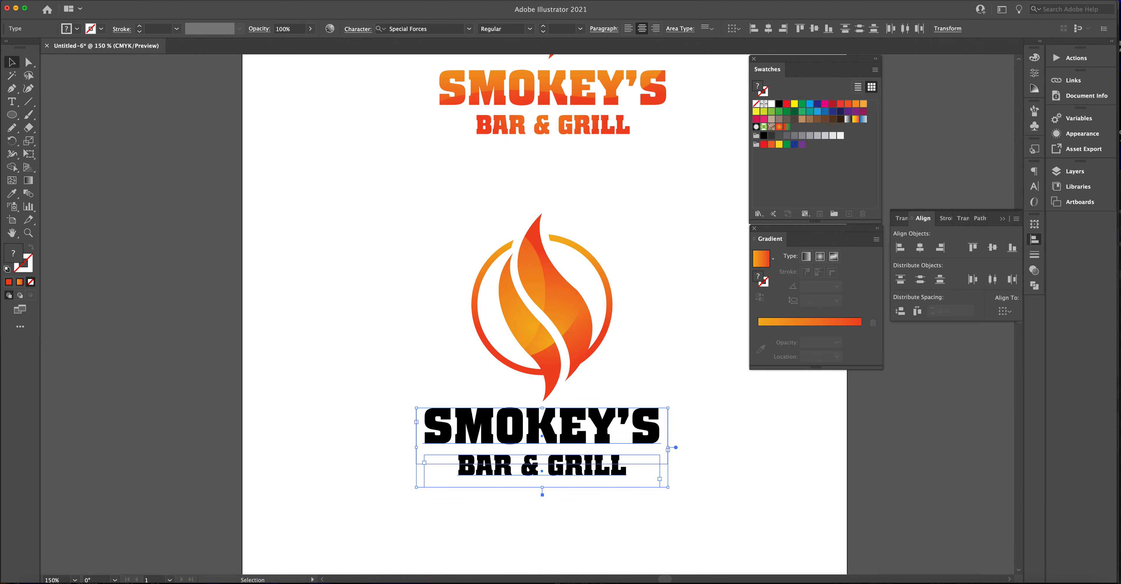
left_click(132, 0)
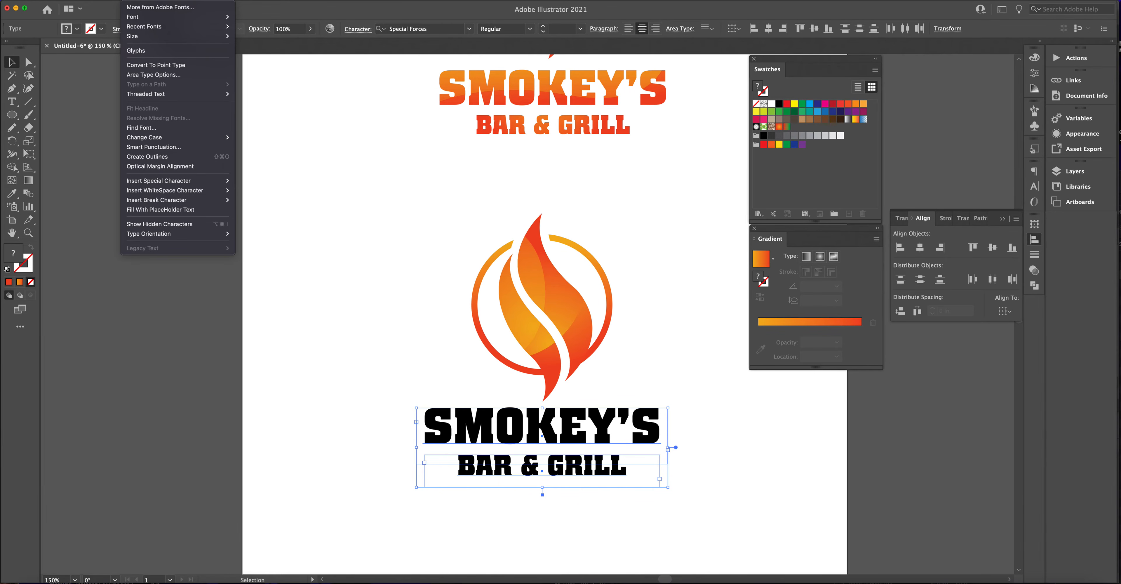
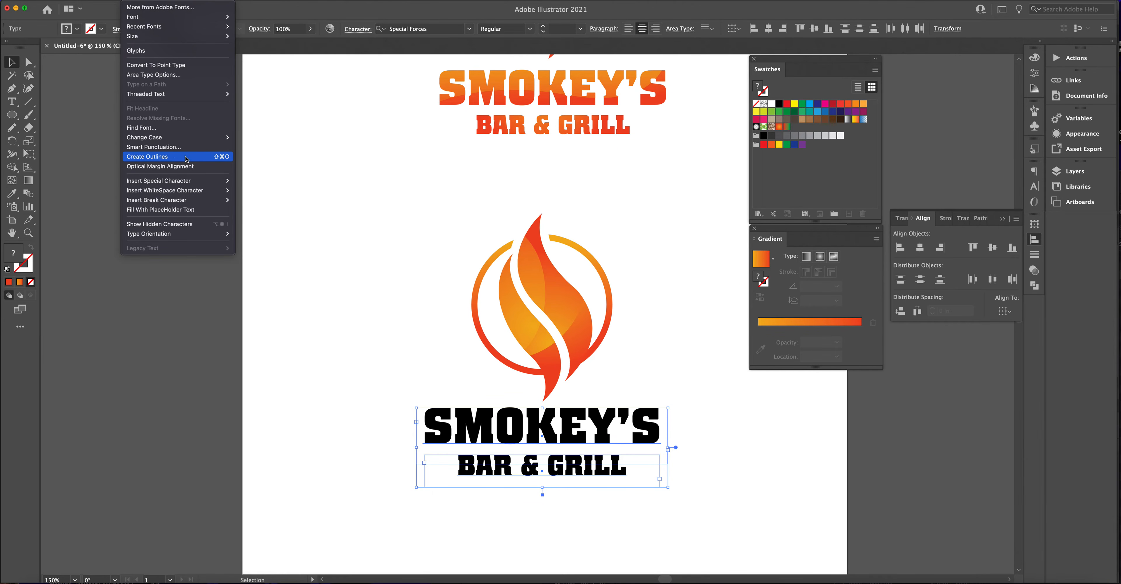
left_click(159, 157)
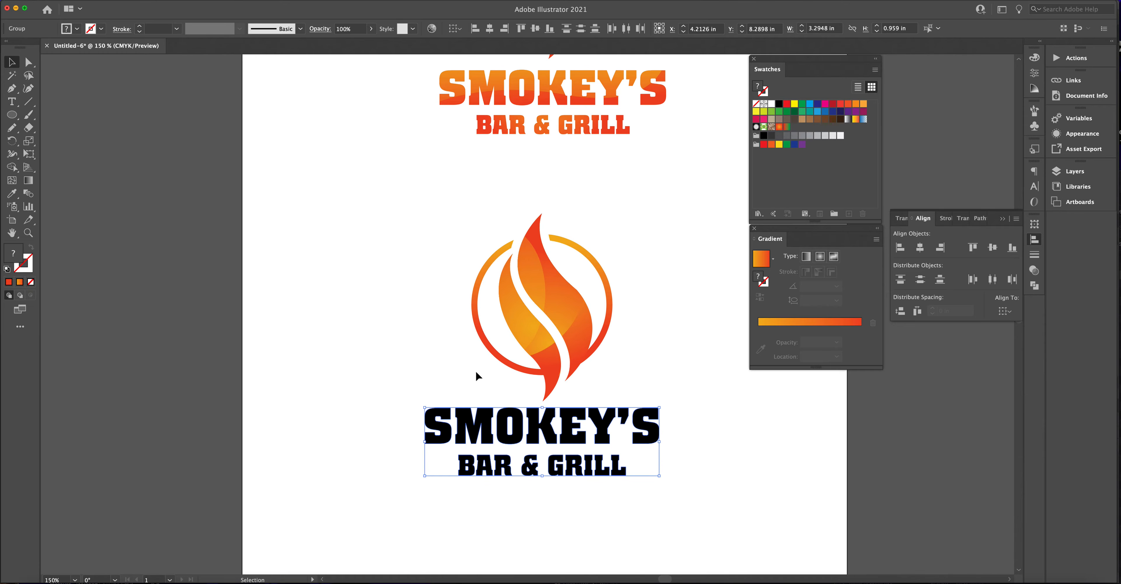
left_click(20, 282)
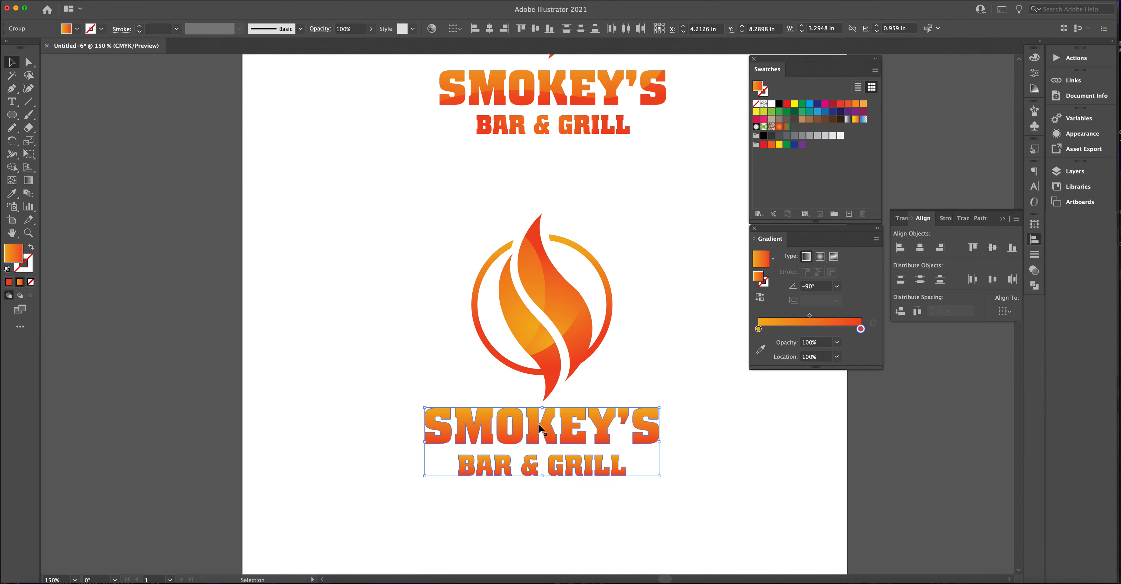
left_click(471, 376)
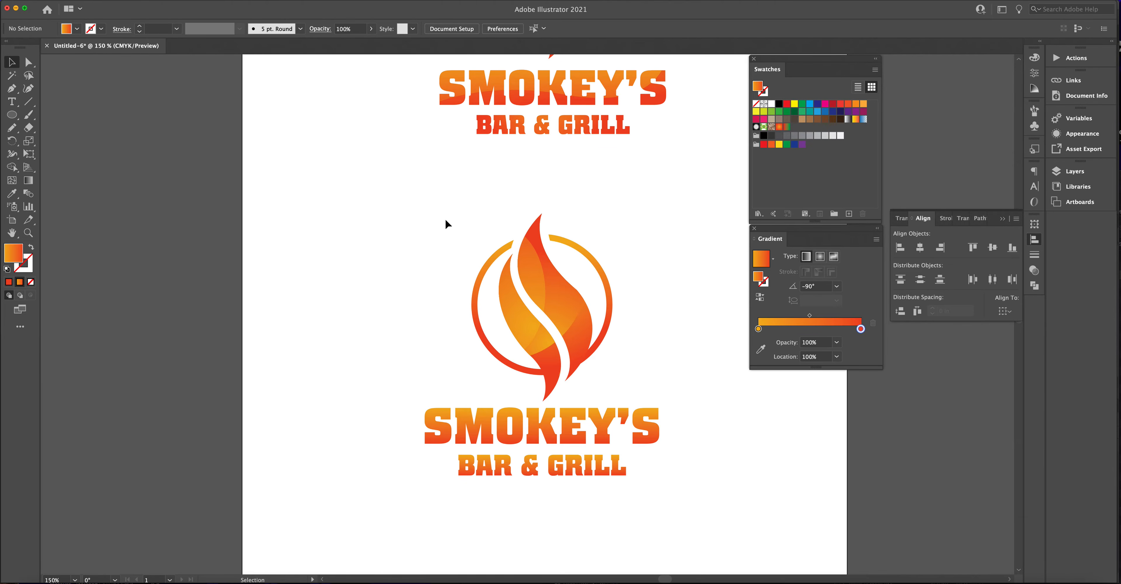
left_click(538, 427)
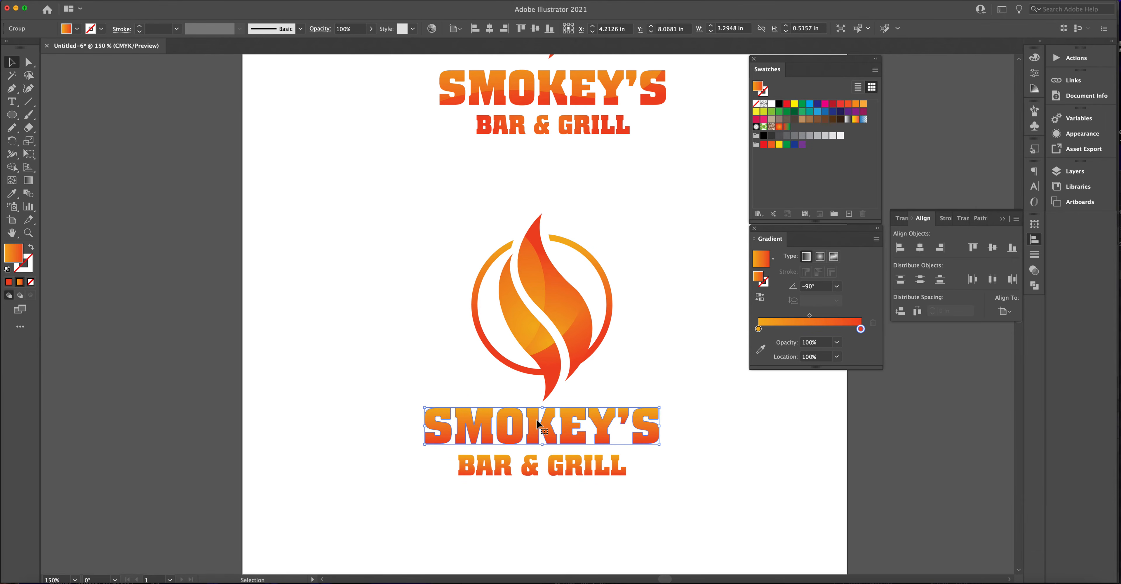
key("a")
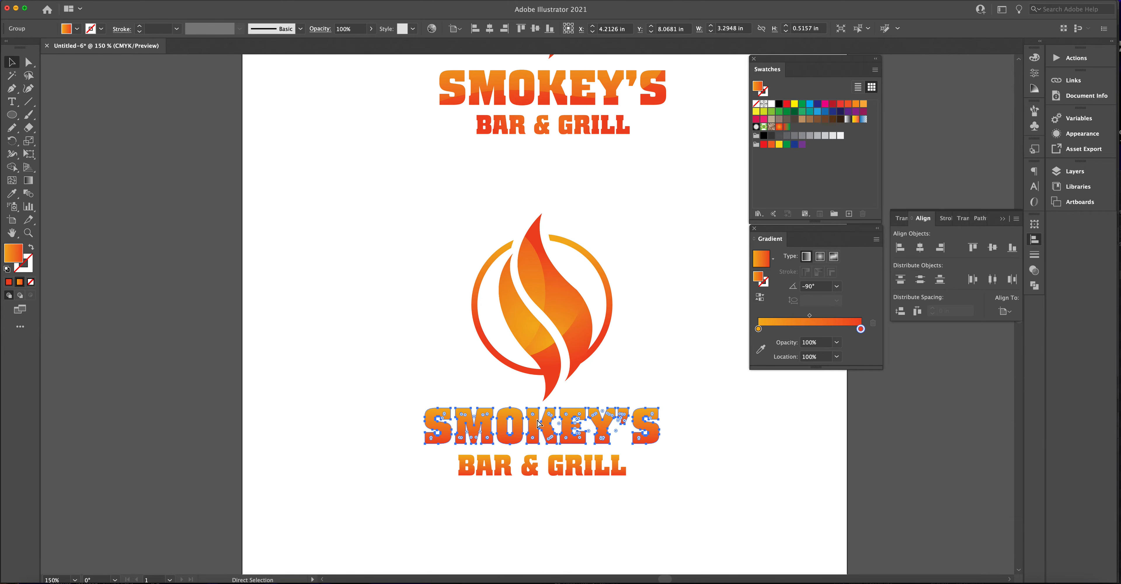
key("v")
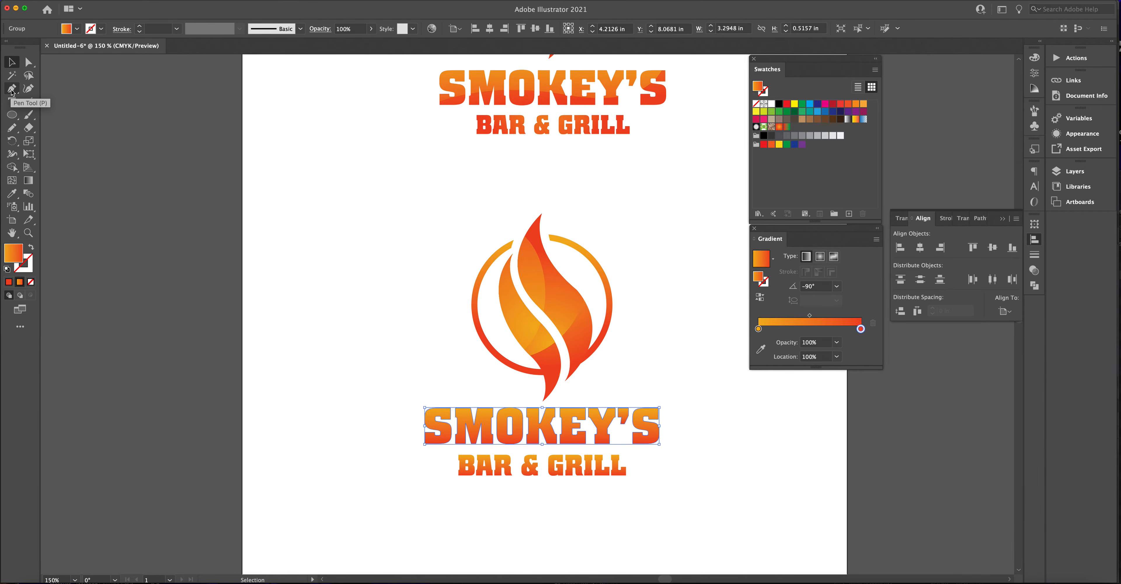
left_click(456, 392)
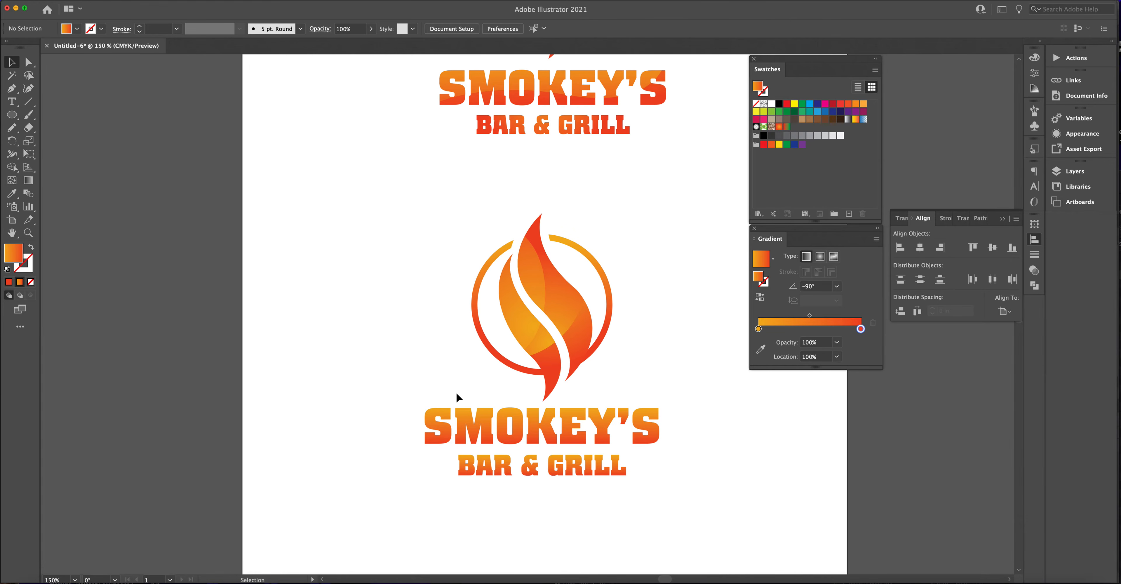
Step: Duplicate the outlined SMOKEY'S lettering and place the copy beside the emblem, overlapping the artboard's left edge
left_click(481, 429)
key("a")
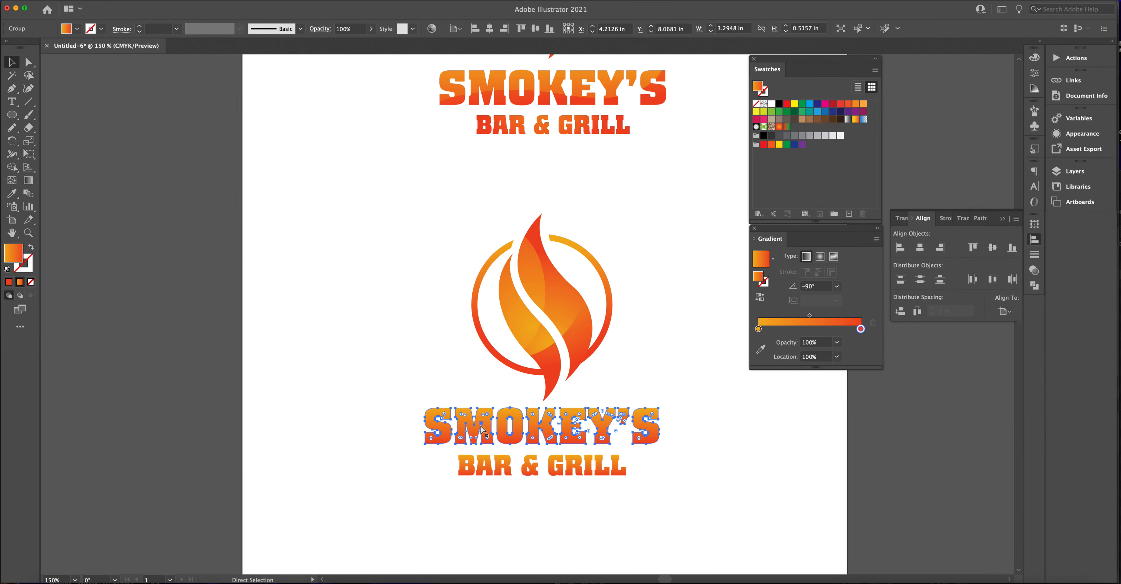
key("v")
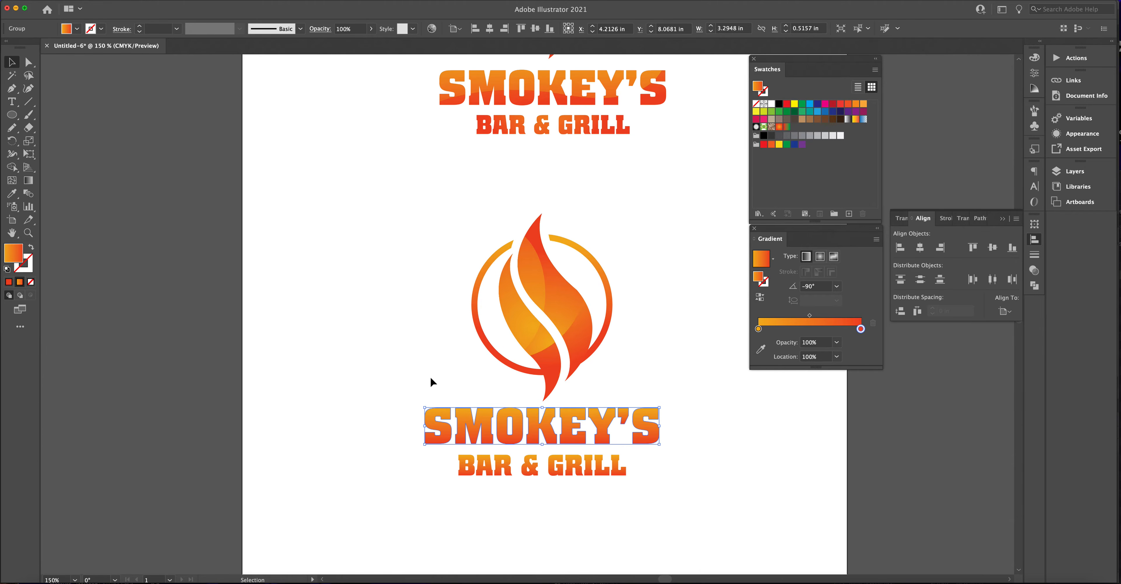
key("super+v")
left_click_drag(469, 327, 246, 383)
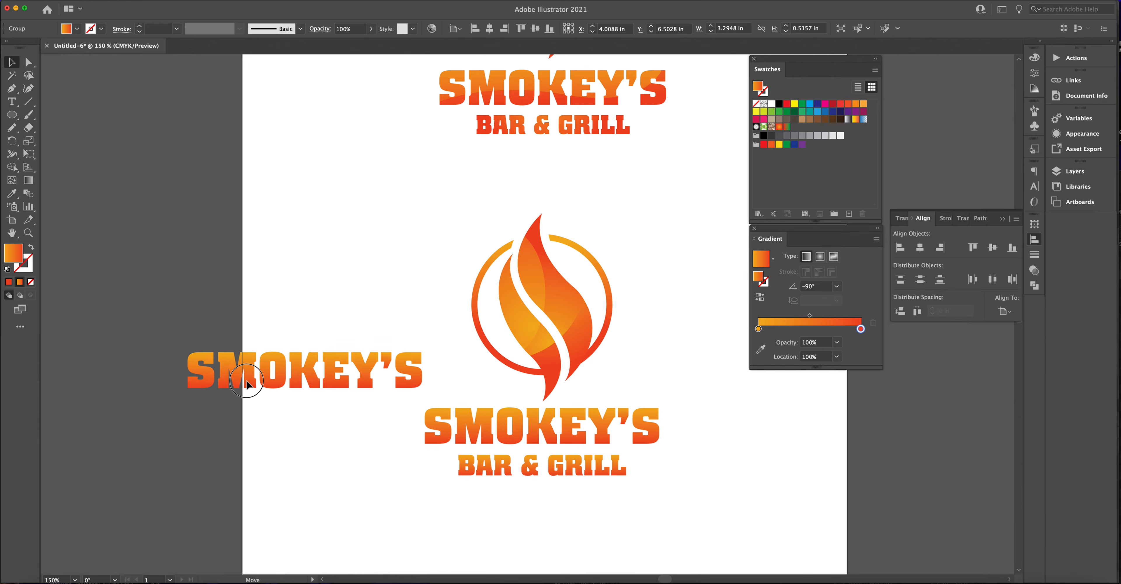
left_click_drag(351, 361, 334, 352)
Step: Draw an open S-shaped curve through the SMOKEY'S lettering below the emblem, with no fill and the orange-to-red gradient as its stroke
left_click(489, 431)
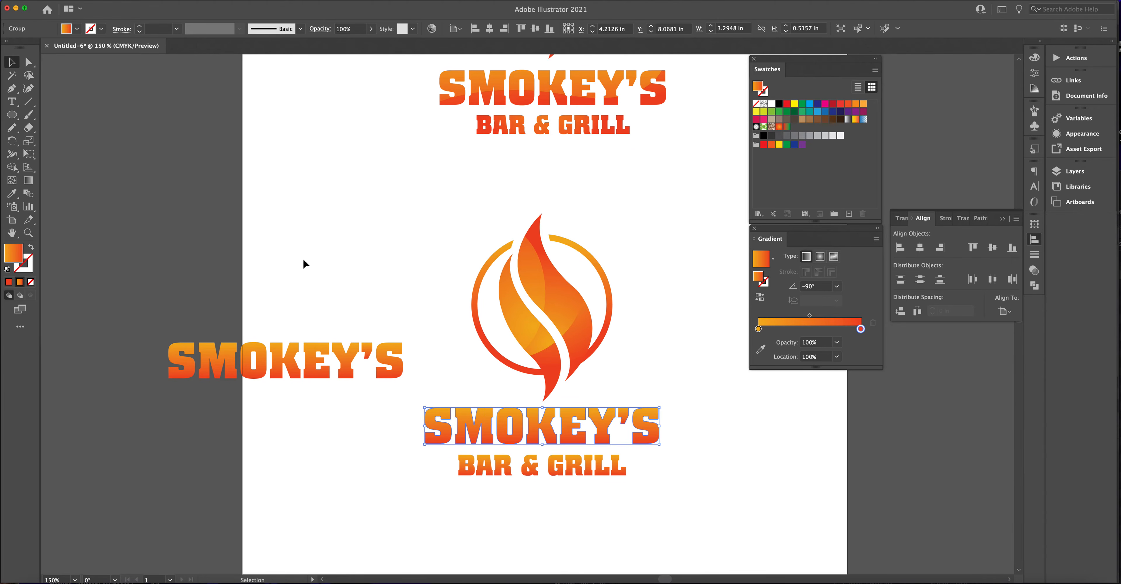
left_click(12, 89)
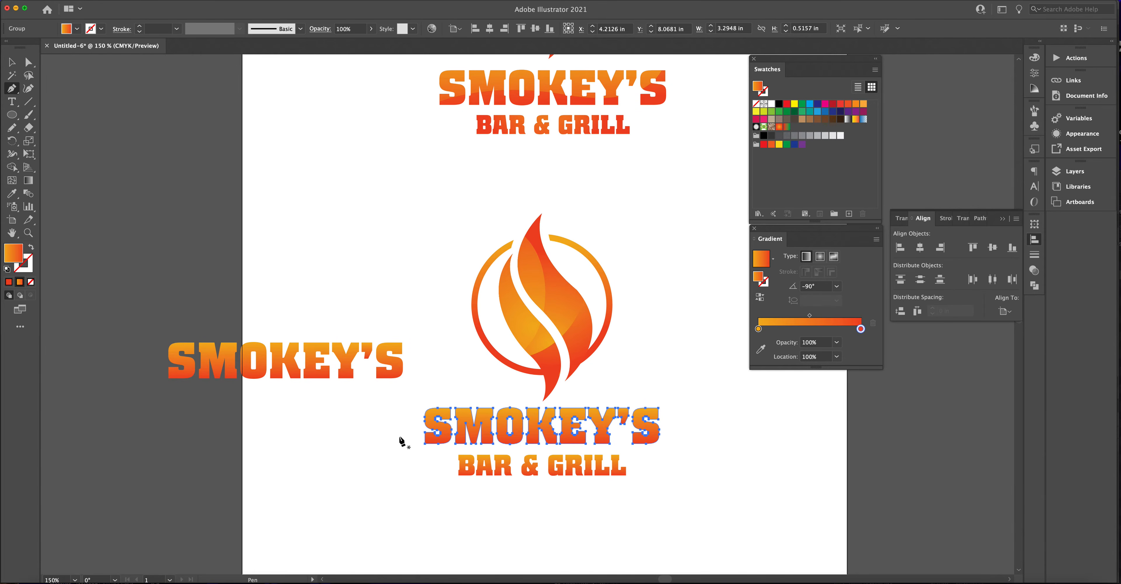
left_click(384, 399)
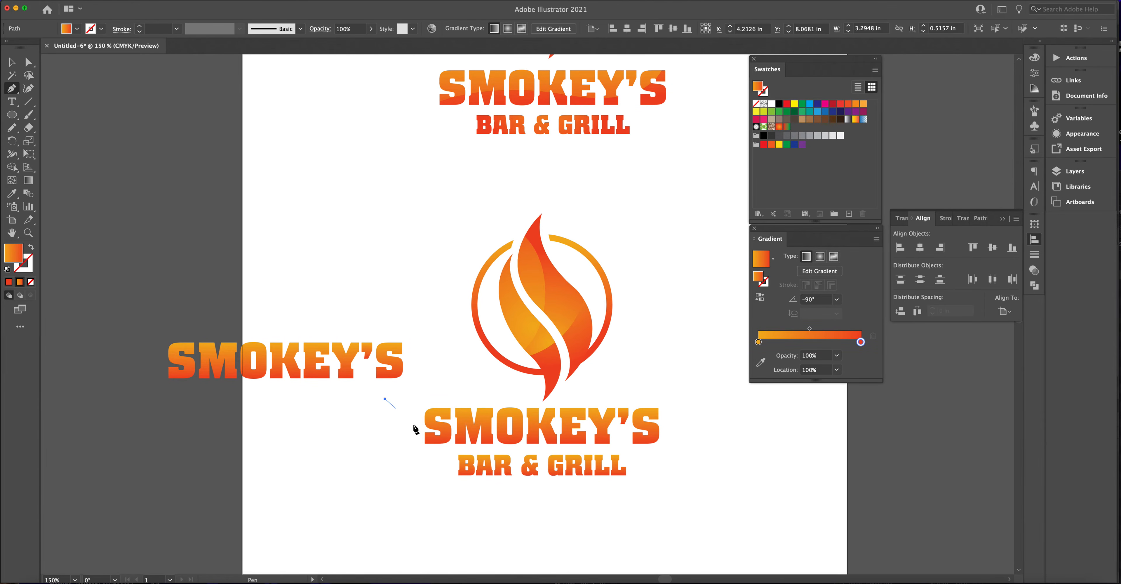
left_click_drag(522, 426, 618, 407)
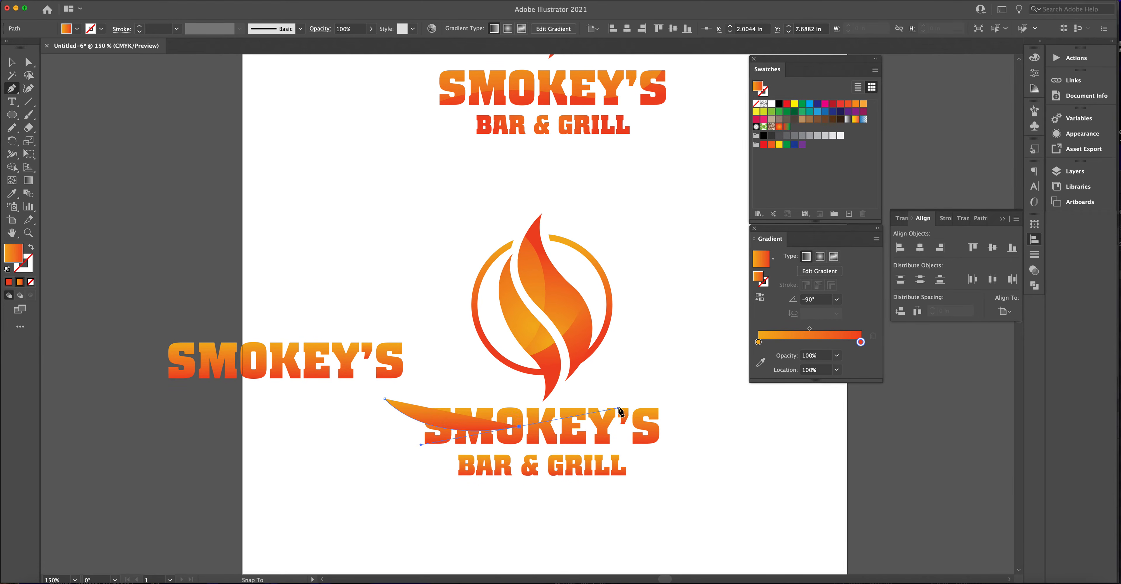
left_click(690, 445)
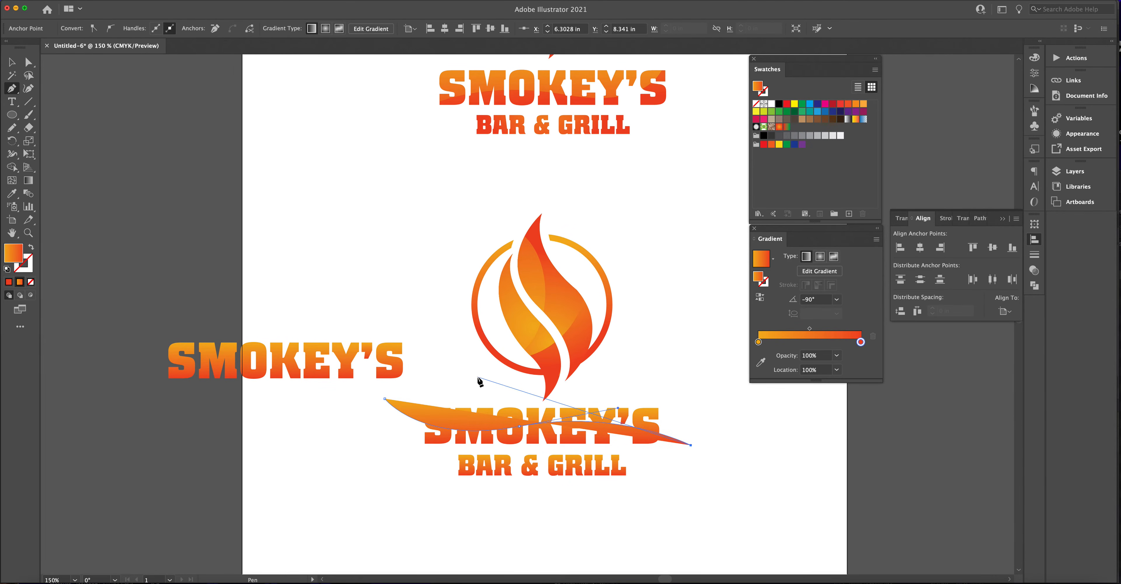
key("Escape")
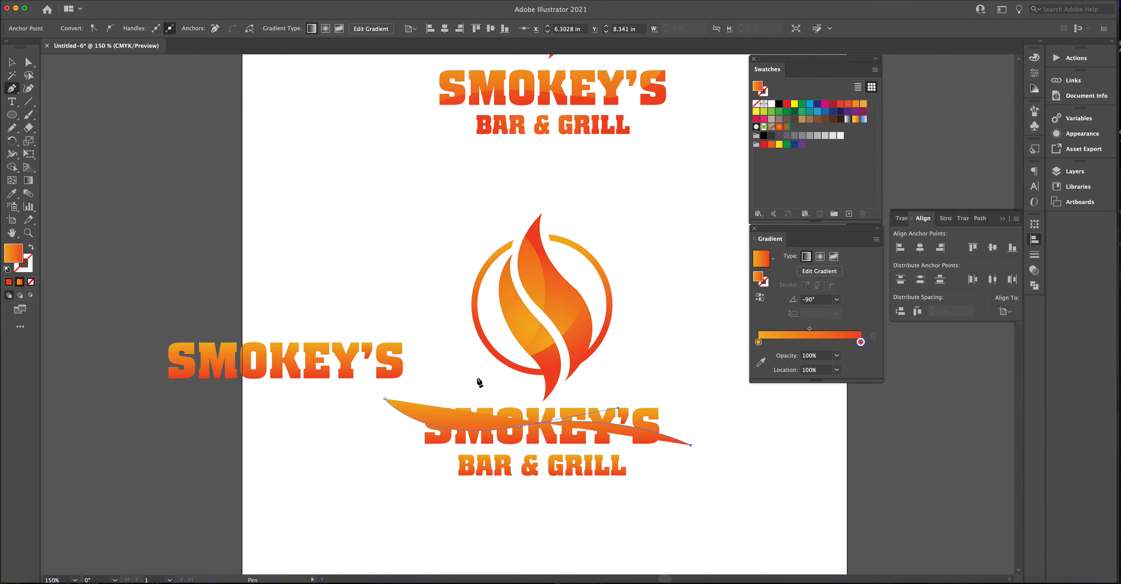
left_click(31, 249)
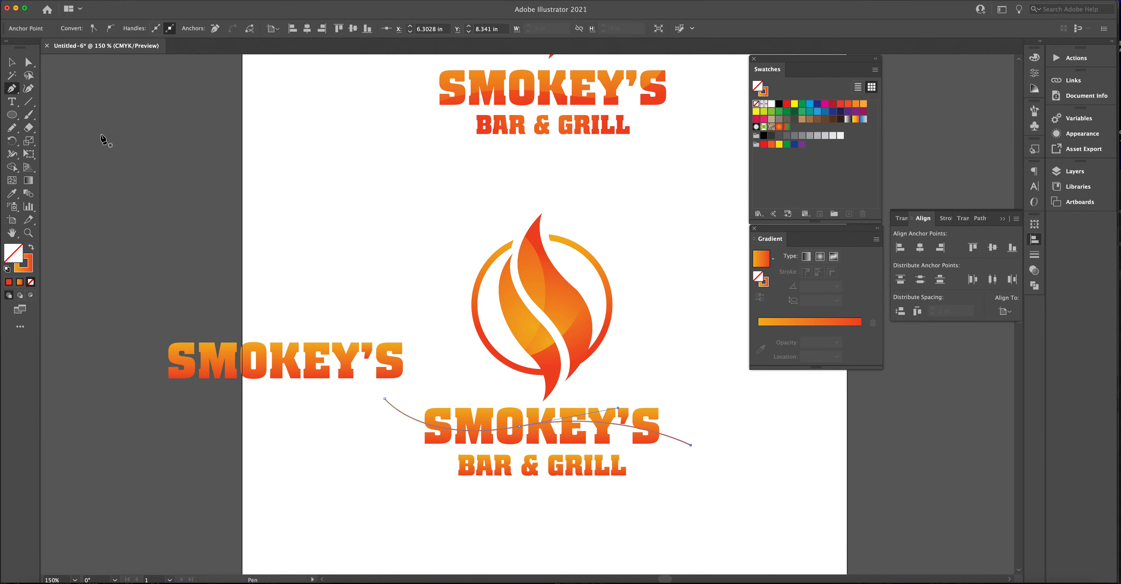
Step: Use the Shape Builder to remove the parts of the SMOKEY'S letters that lie below the curve
left_click(12, 63)
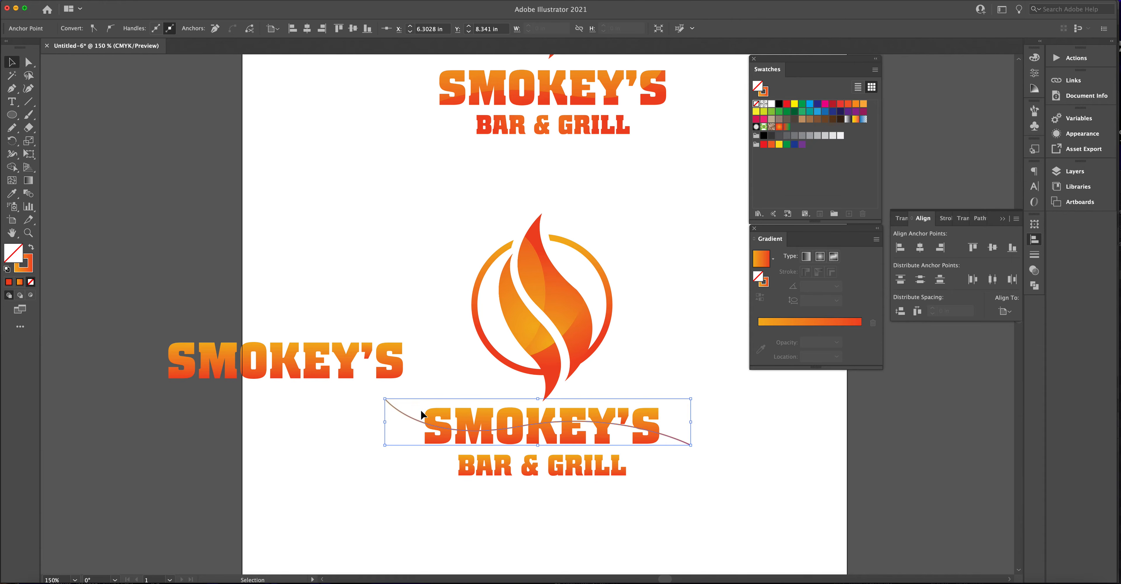
left_click_drag(416, 403, 651, 445)
left_click(441, 400)
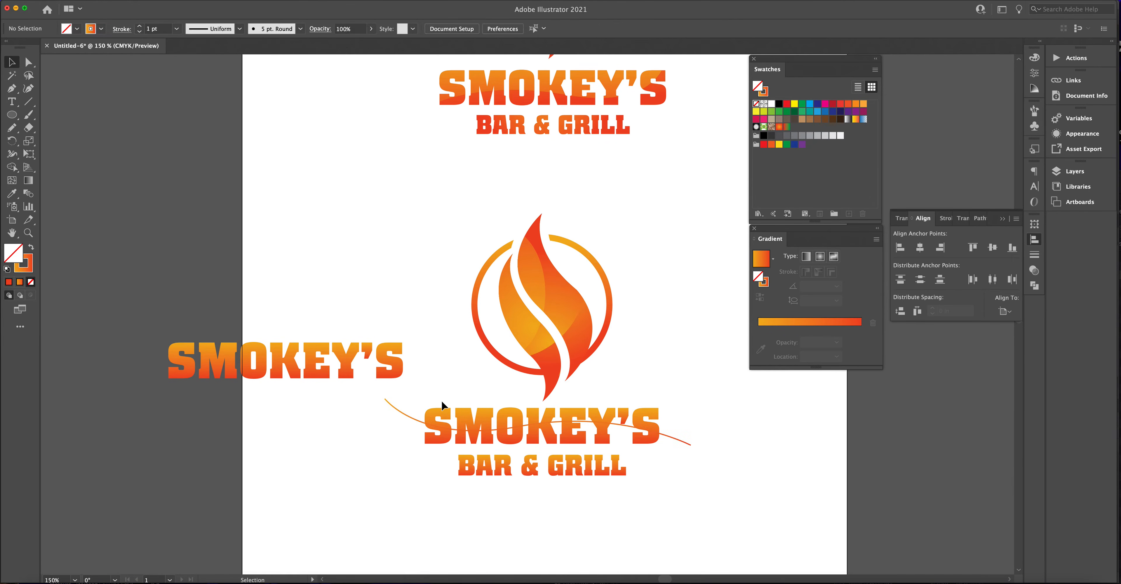
left_click_drag(420, 404, 668, 441)
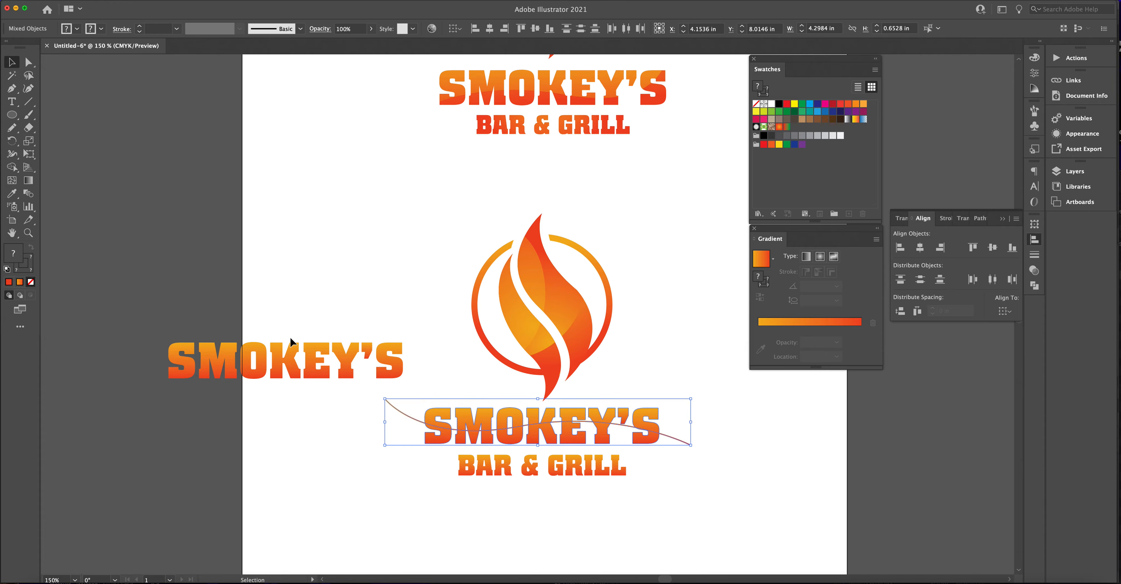
left_click(11, 167)
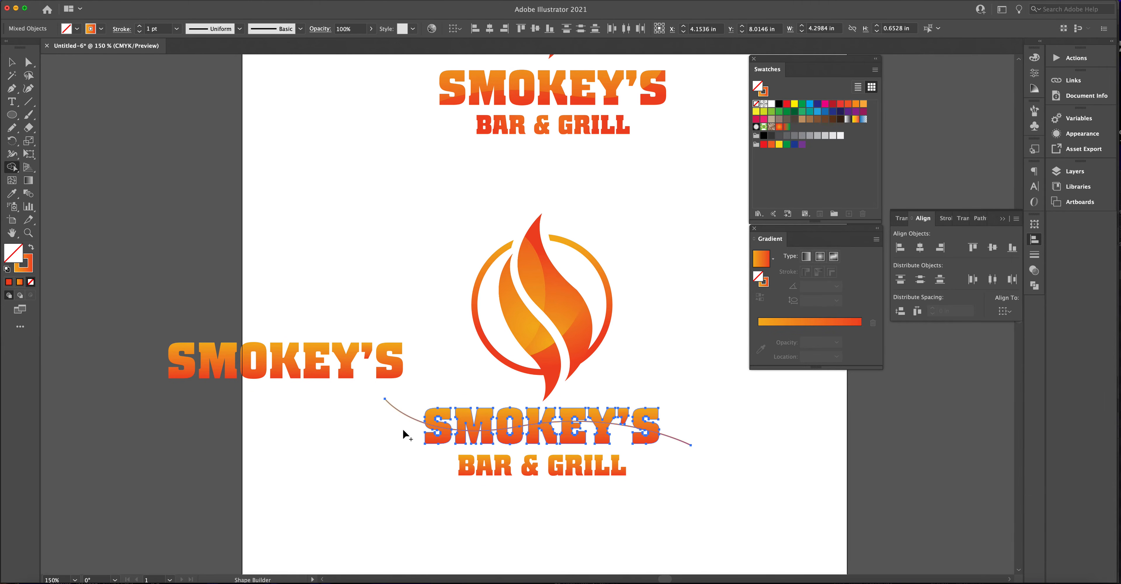
mouse_move(403, 428)
left_mouse_down()
mouse_move(449, 441)
mouse_move(542, 425)
mouse_move(674, 455)
left_mouse_up()
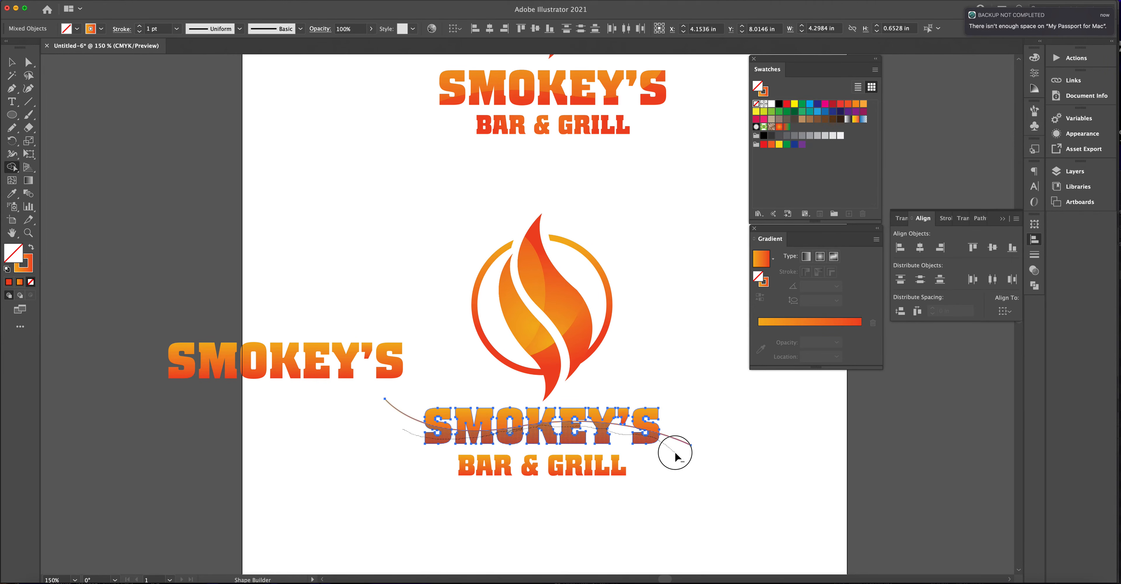
left_click_drag(675, 455, 664, 445)
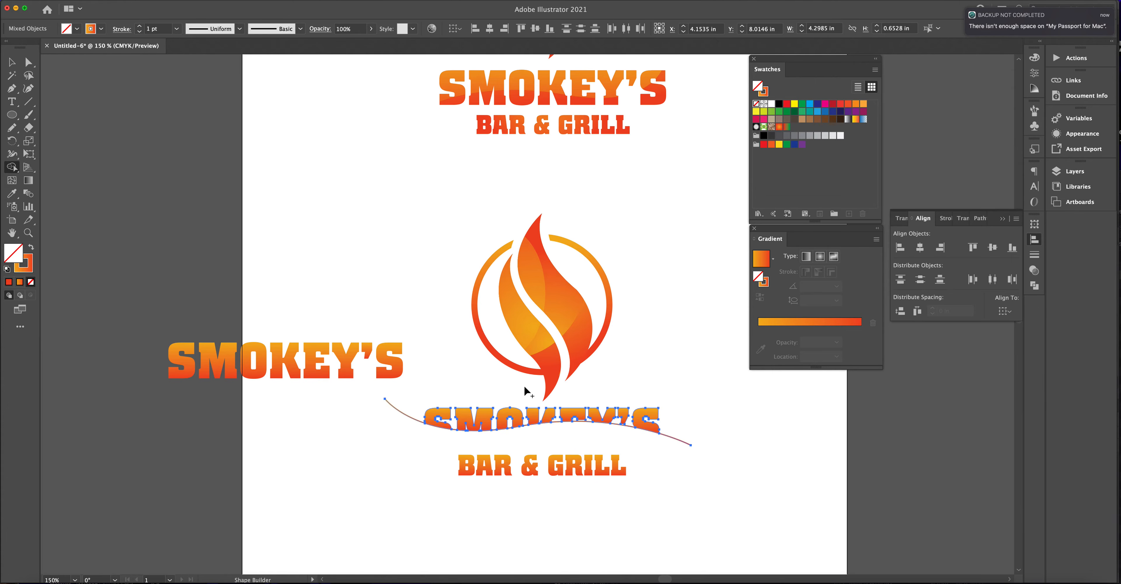
Step: Delete the S-shaped dividing curve, leaving only the cut upper letter parts
left_click(12, 62)
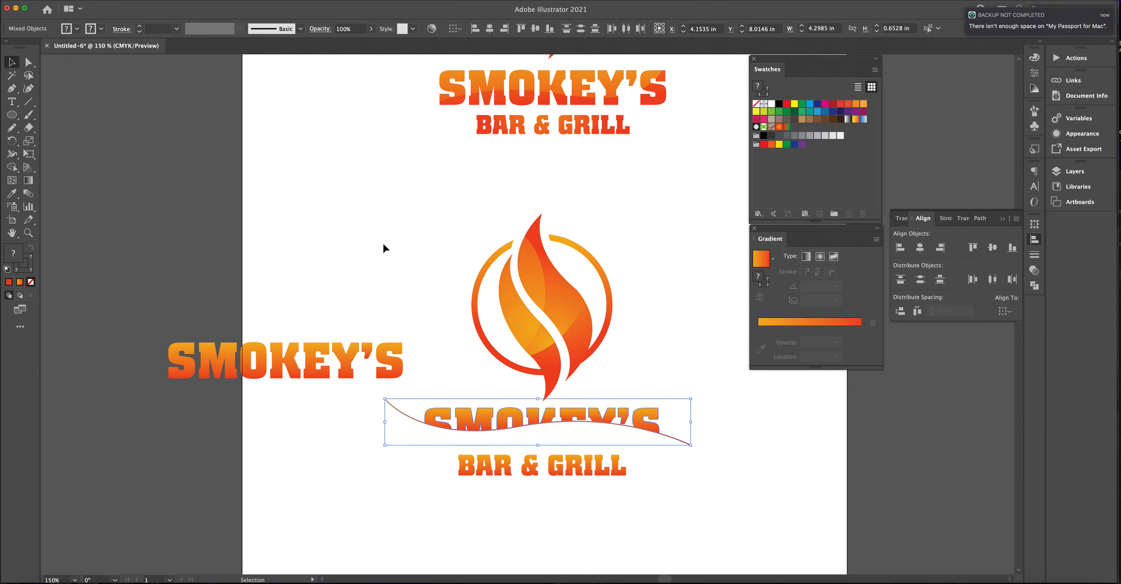
left_click(440, 355)
left_click(404, 412)
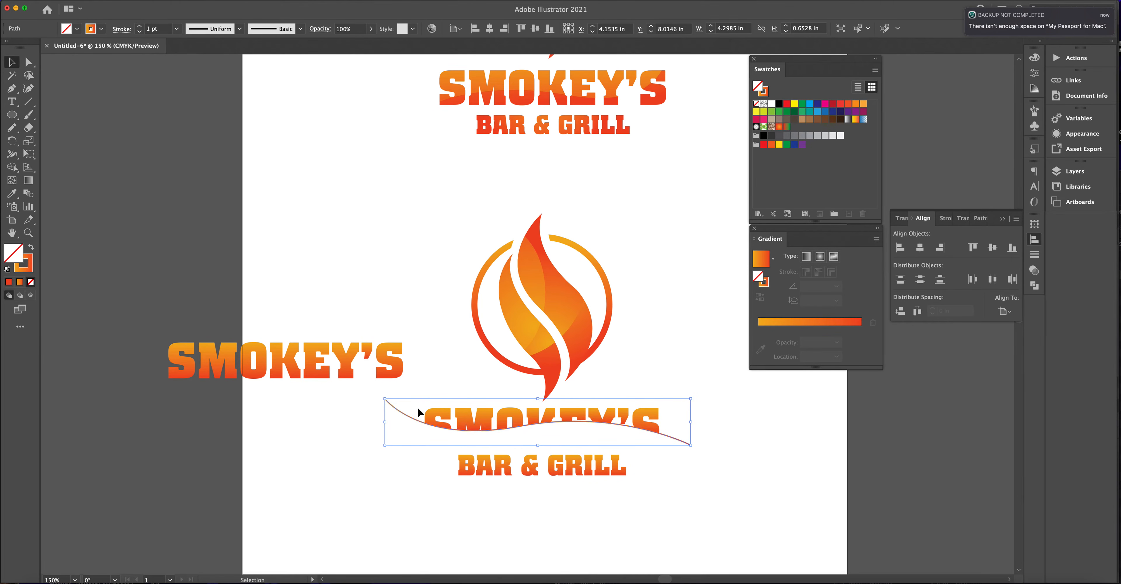
left_click(413, 404)
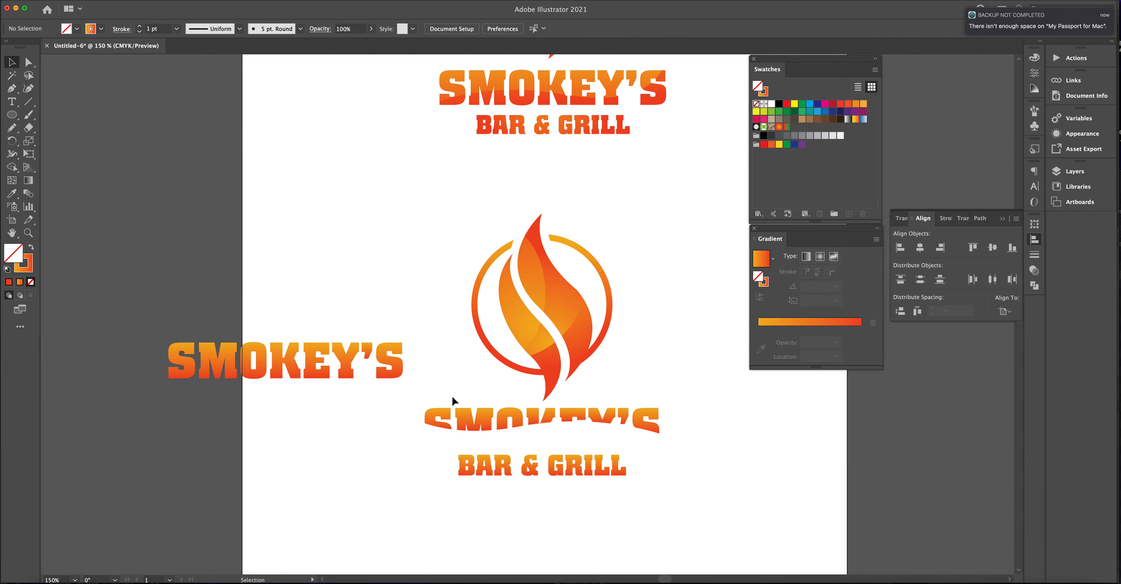
Step: Place a full copy of the SMOKEY'S lettering in its original position behind the cut upper letter parts
key("a")
left_click(538, 416)
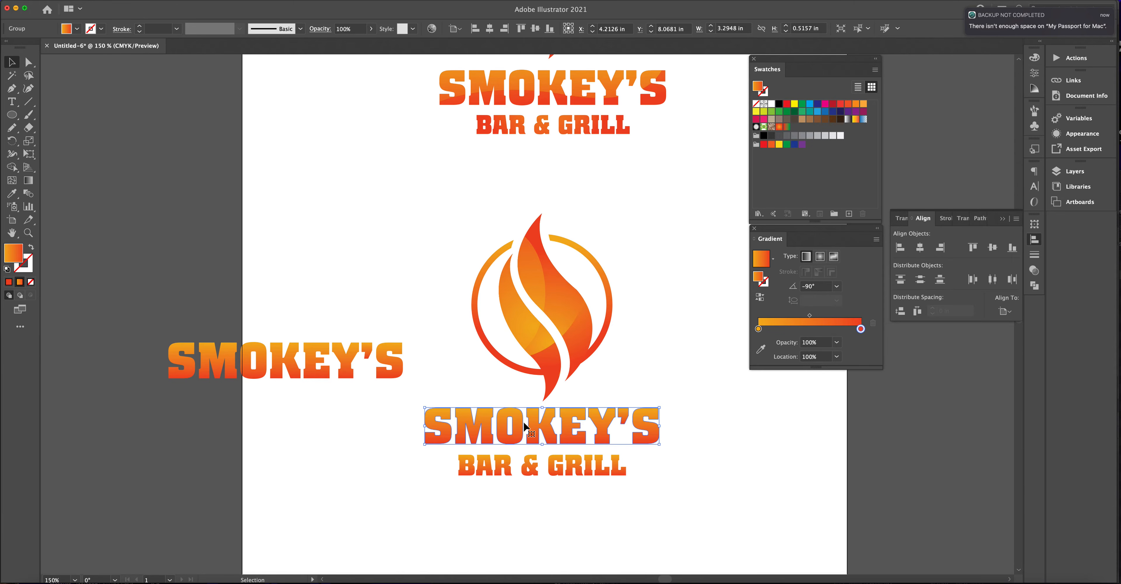
key("super")
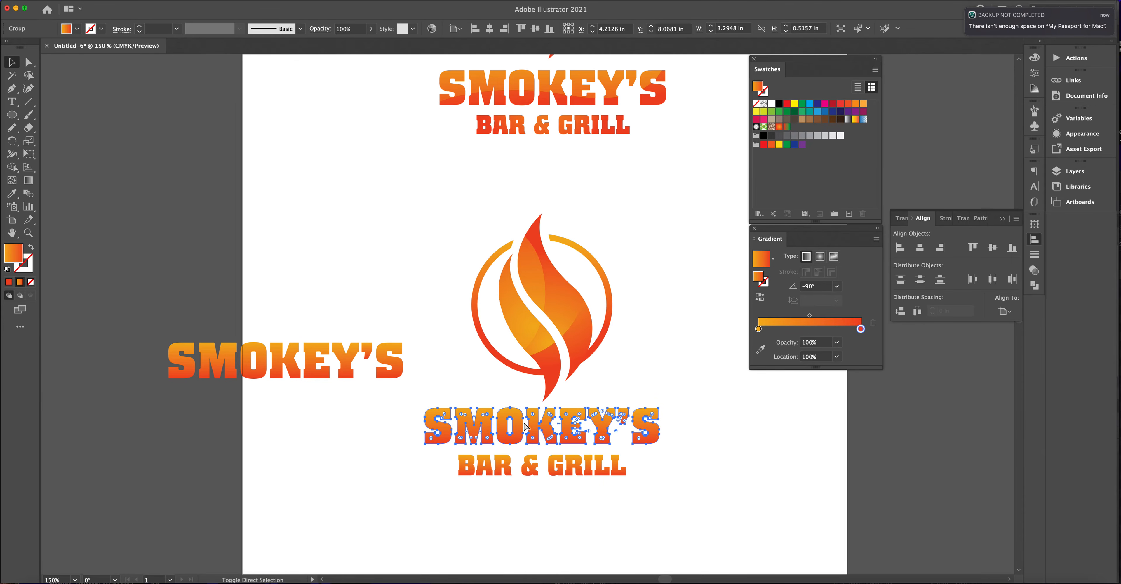
left_click(486, 385)
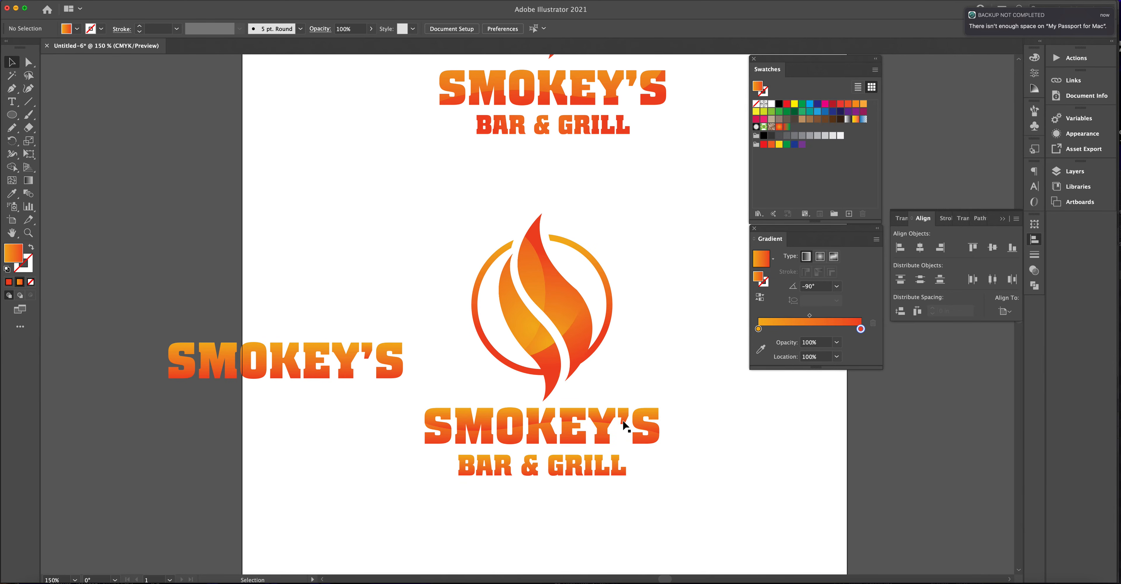
Step: Give the upper letter parts one radial orange-to-red gradient, centred just above the O and reaching just below BAR & GRILL
left_click(528, 417)
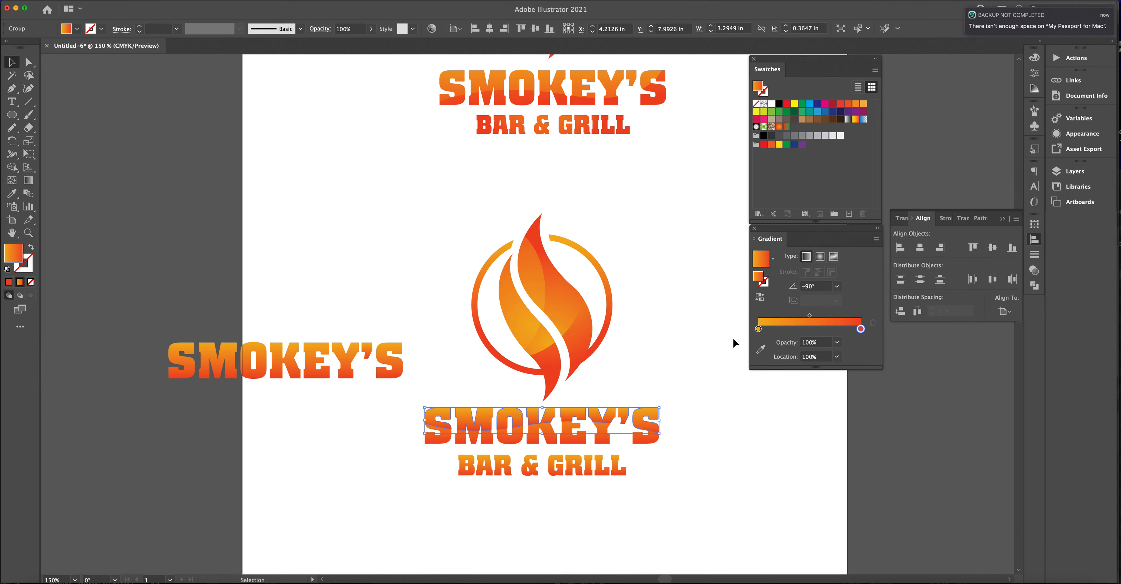
left_click(820, 257)
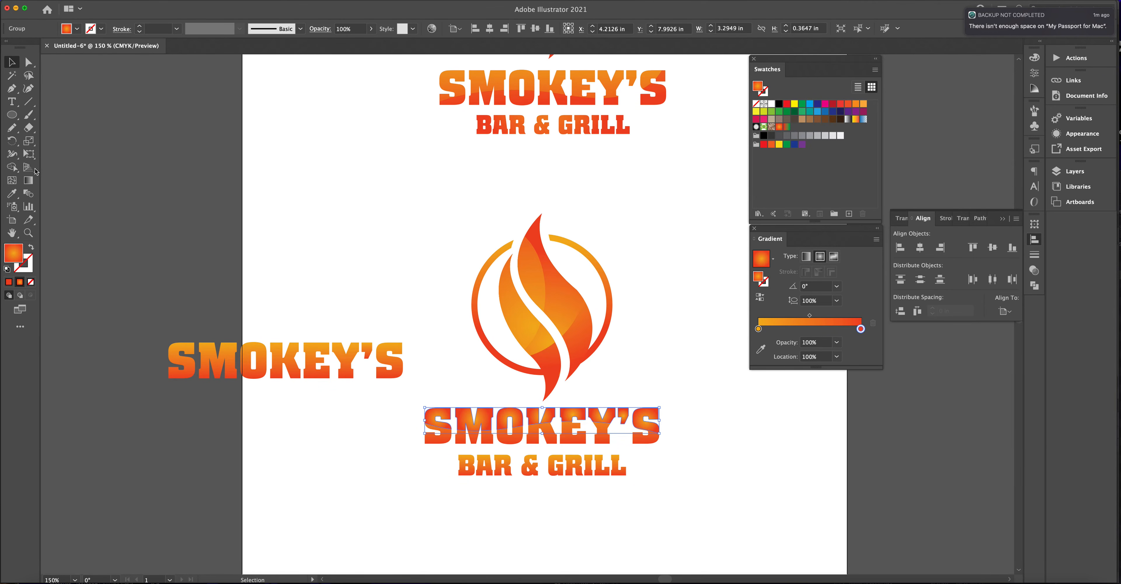
left_click(33, 183)
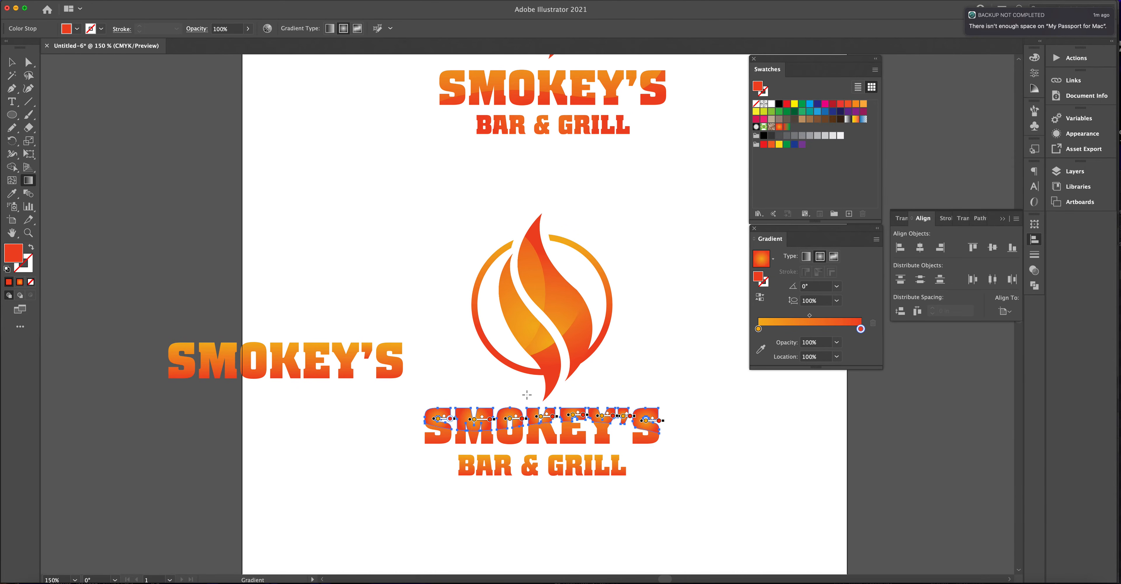
left_click_drag(506, 392, 551, 479)
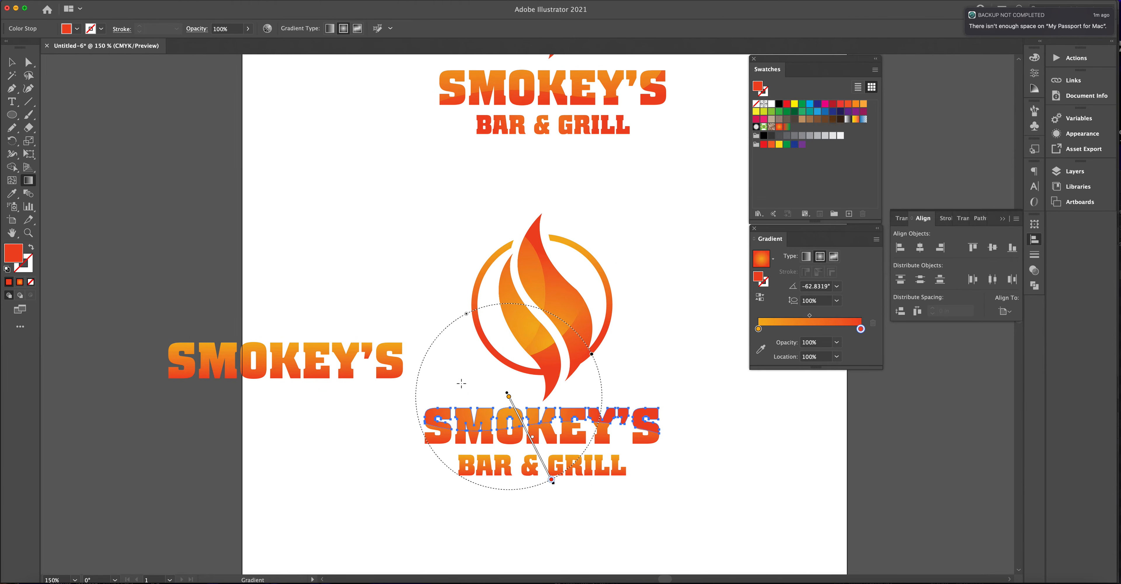
left_click(12, 62)
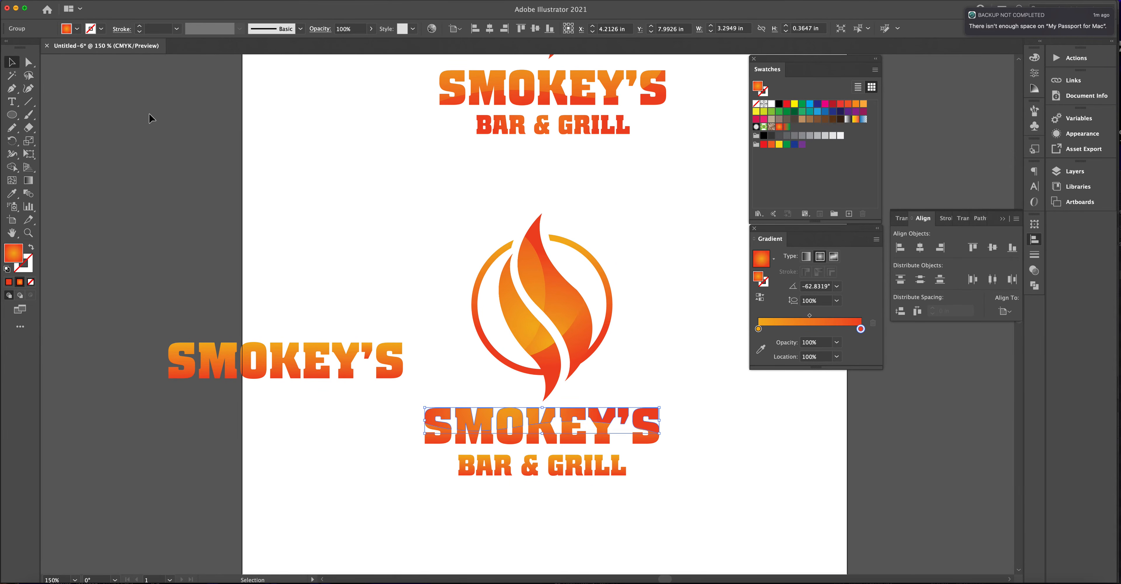
left_click(355, 235)
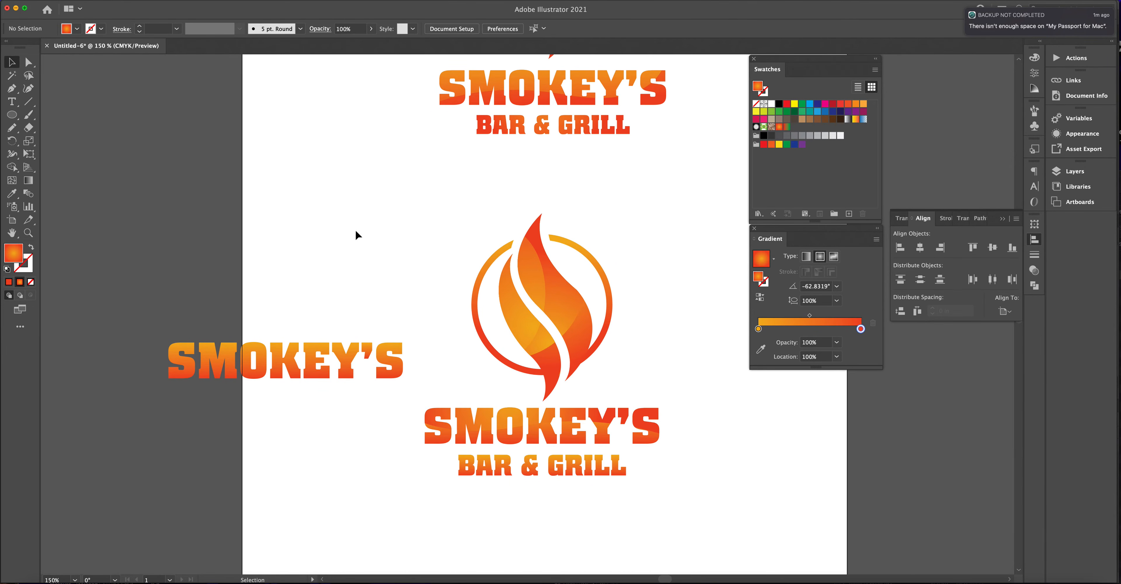
Step: Reverse the gradient of the full SMOKEY'S lettering behind the highlight and make it radial
left_click(551, 431)
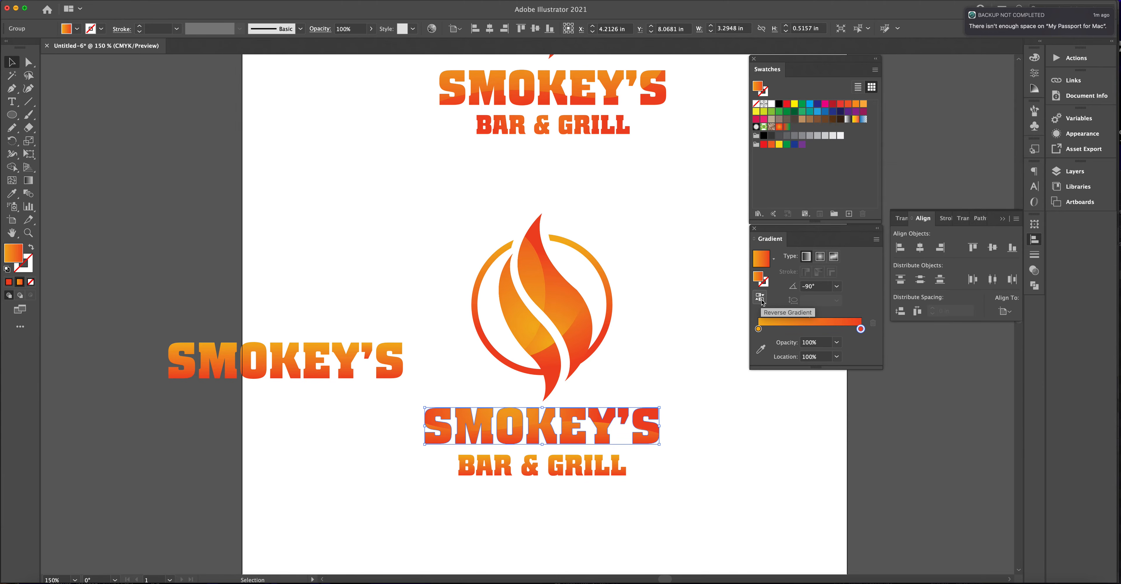
left_click(760, 298)
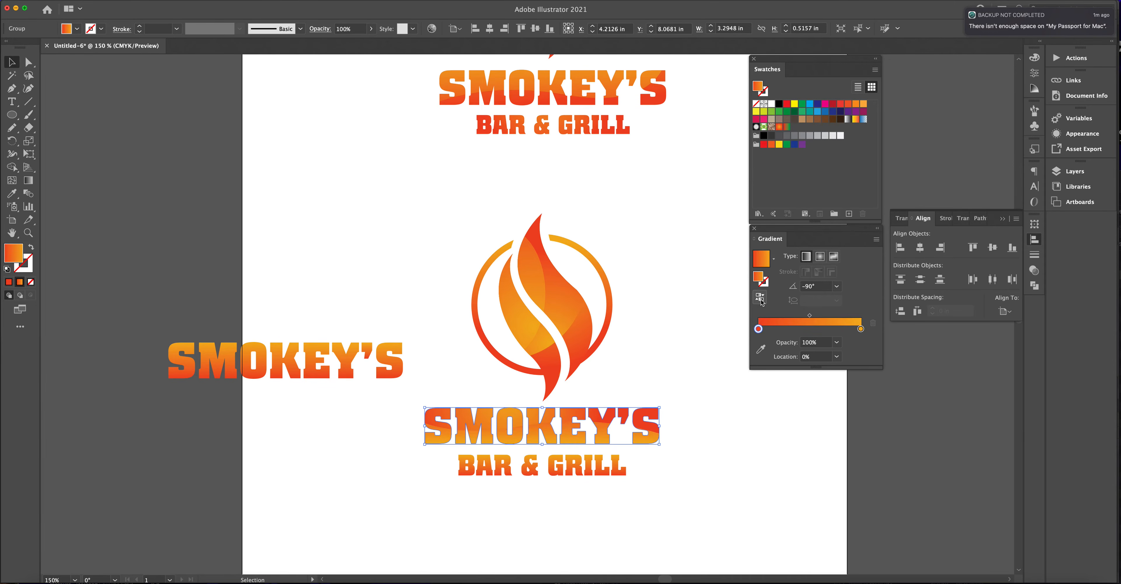
left_click(820, 260)
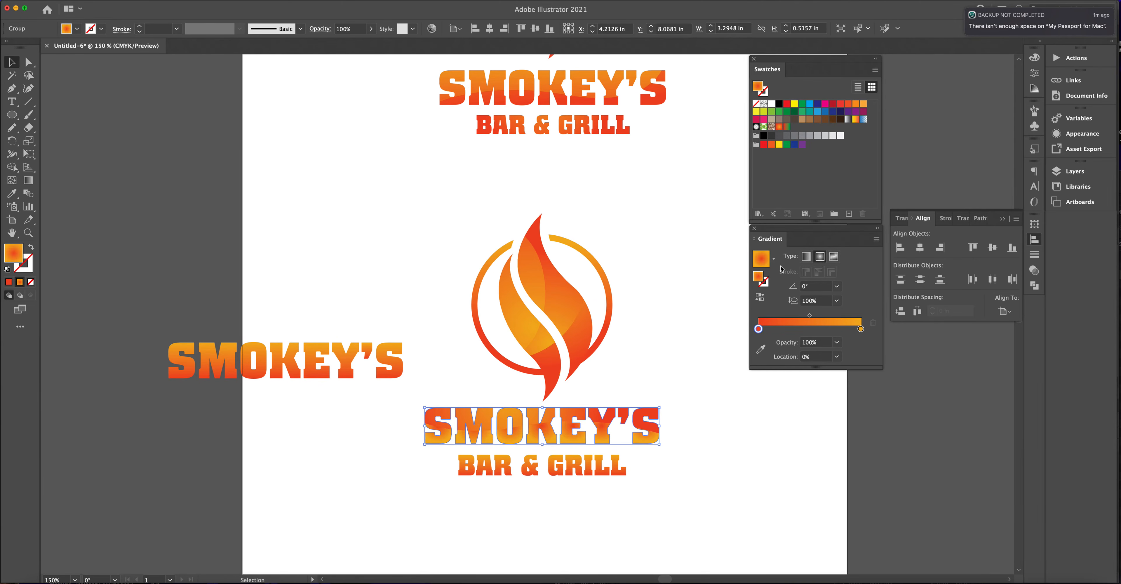
Step: Stretch a single radial gradient across the back SMOKEY'S lettering, centred near the lower O and ending diagonally below the S
left_click(28, 181)
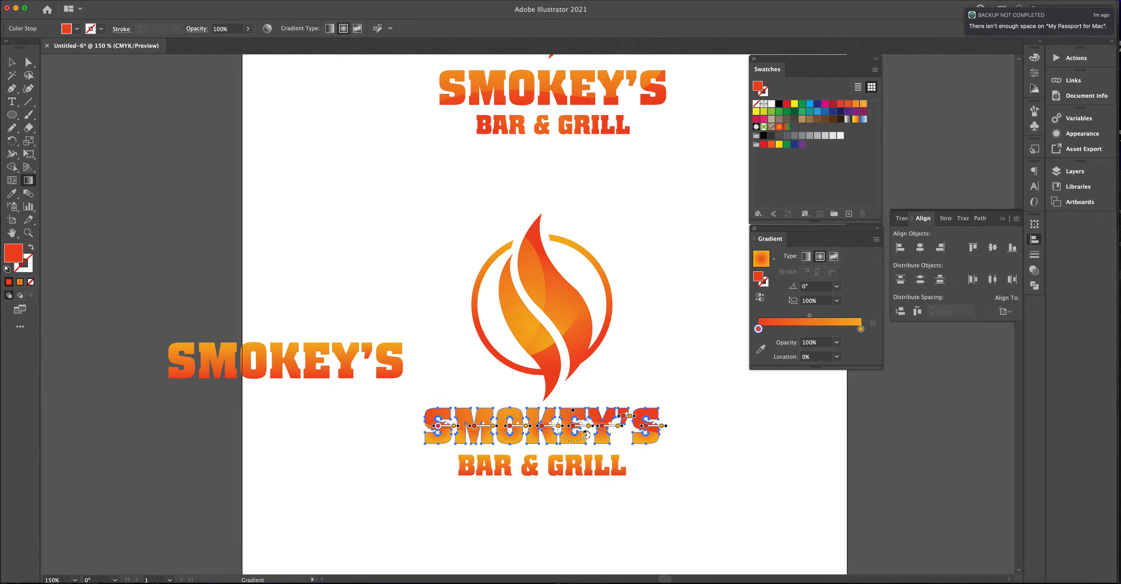
mouse_move(594, 439)
left_mouse_down()
mouse_move(440, 464)
mouse_move(431, 439)
mouse_move(472, 401)
mouse_move(428, 383)
mouse_move(451, 382)
left_mouse_up()
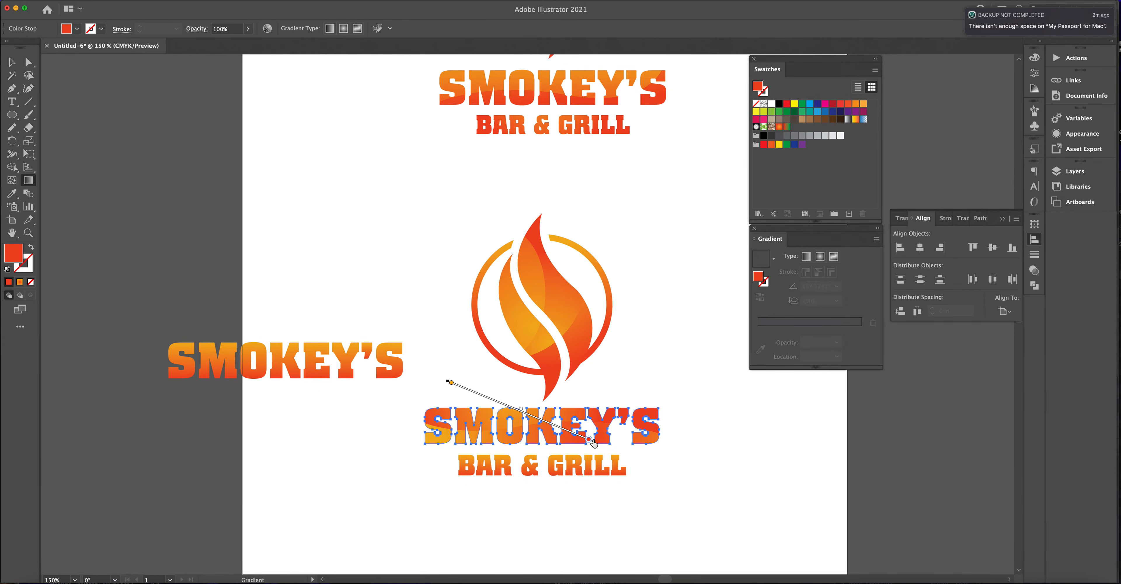
left_click_drag(593, 441, 541, 429)
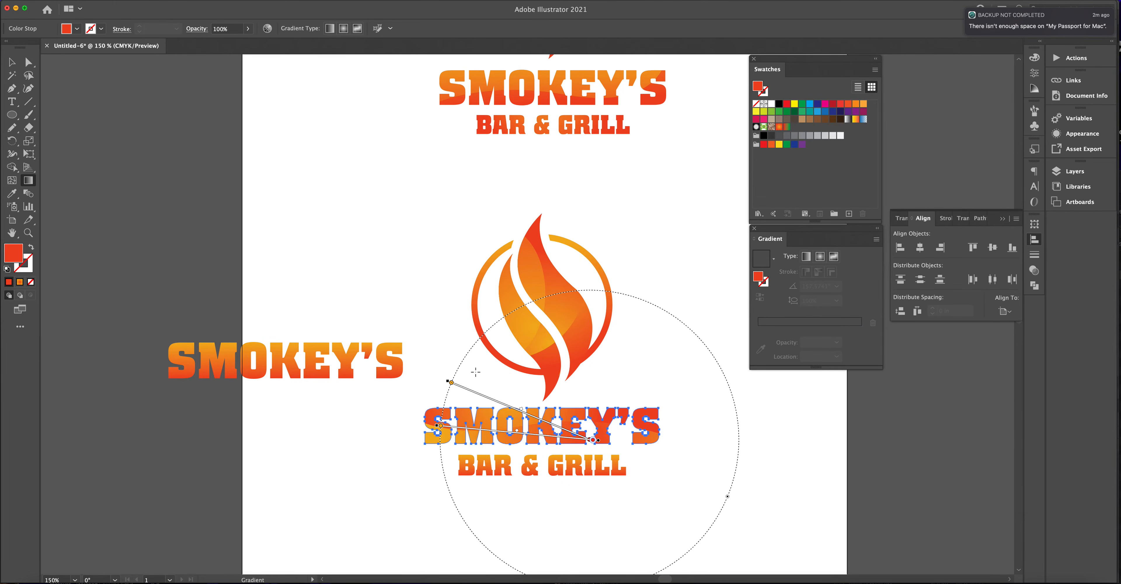
left_click_drag(686, 323, 617, 317)
left_click_drag(547, 440, 402, 470)
left_click_drag(520, 433, 405, 515)
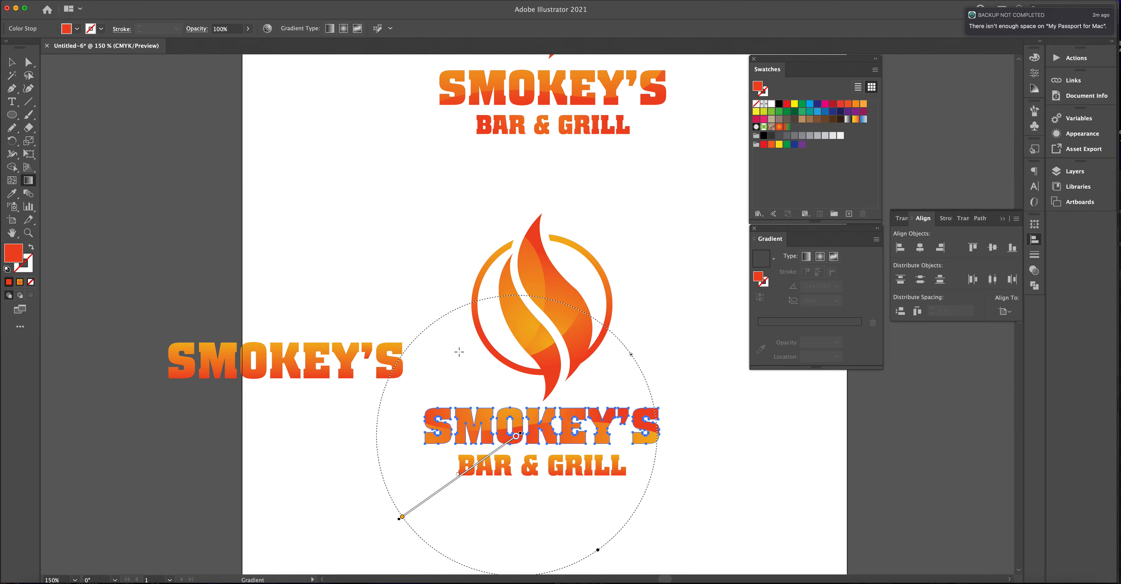
left_click(13, 62)
left_click(356, 246)
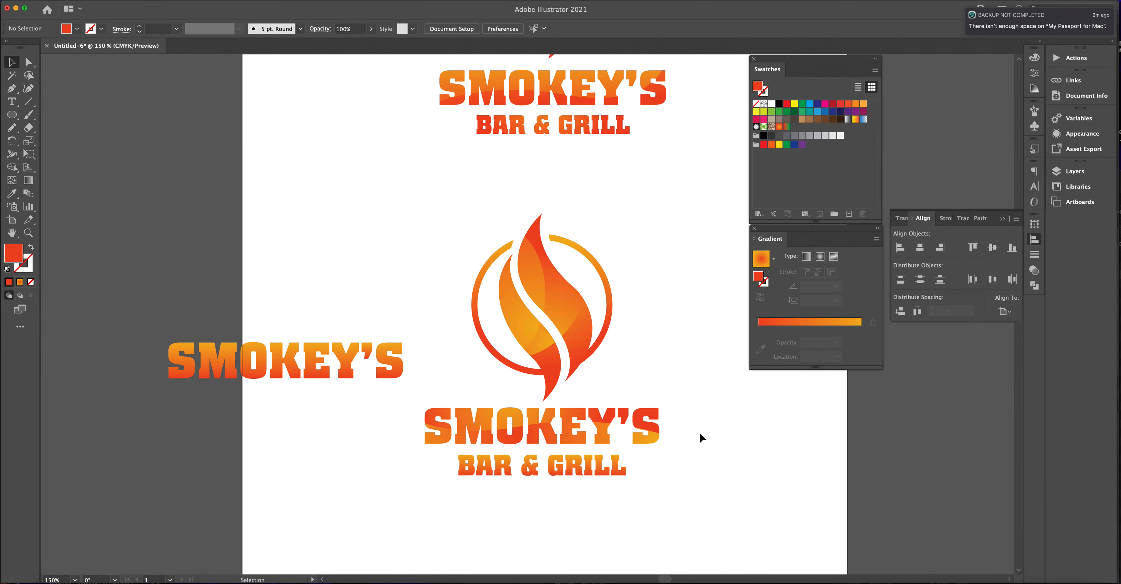
Step: Apply the orange-to-red radial gradient swatch to the back SMOKEY'S lettering
left_click(652, 440)
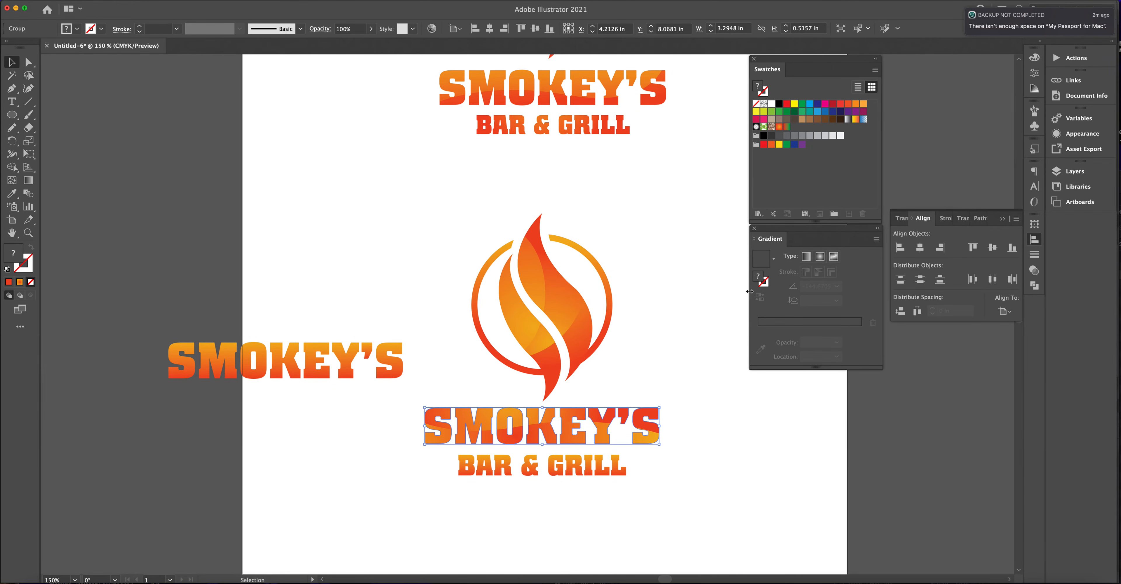
left_click(496, 392)
left_click(519, 428)
left_click(778, 127)
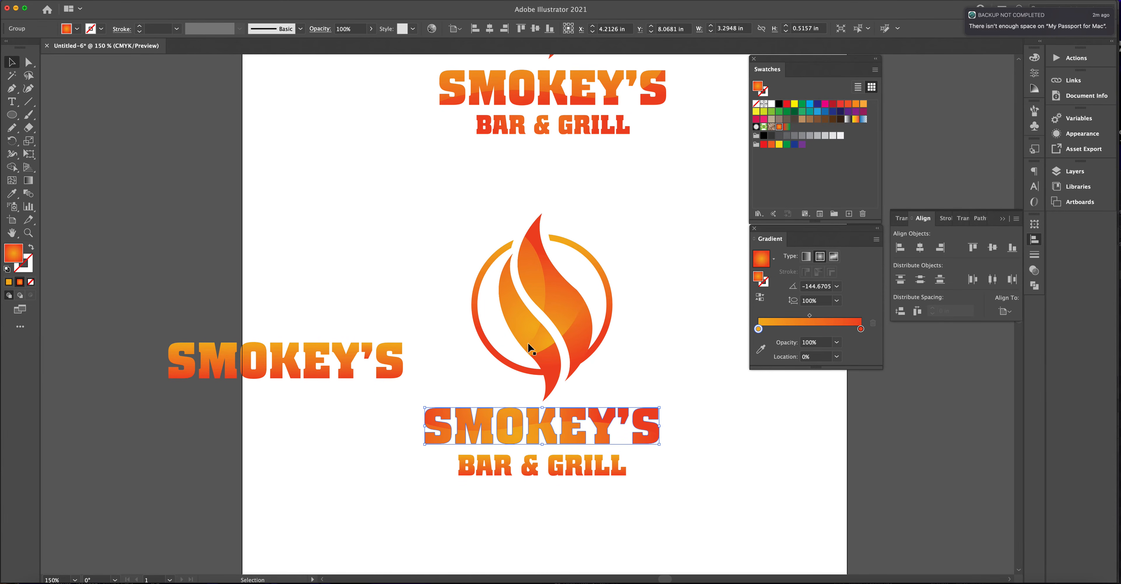
Step: Redraw the radial gradient across the back SMOKEY'S lettering from the lower O almost horizontally towards the last S
left_click(28, 180)
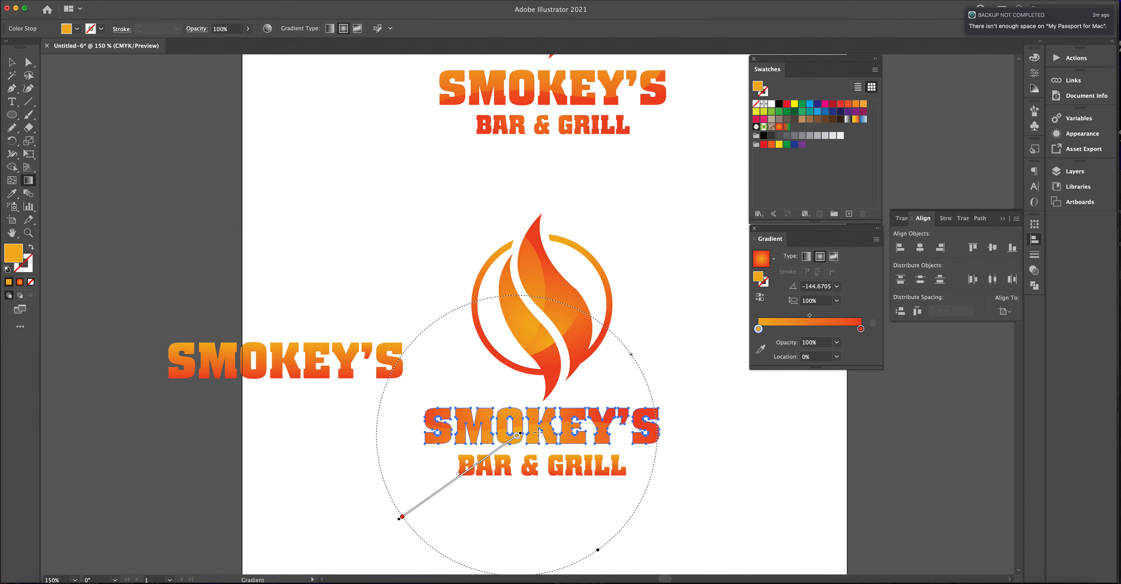
mouse_move(521, 428)
left_mouse_down()
mouse_move(625, 443)
mouse_move(659, 461)
mouse_move(548, 439)
mouse_move(635, 439)
left_mouse_up()
left_click(13, 64)
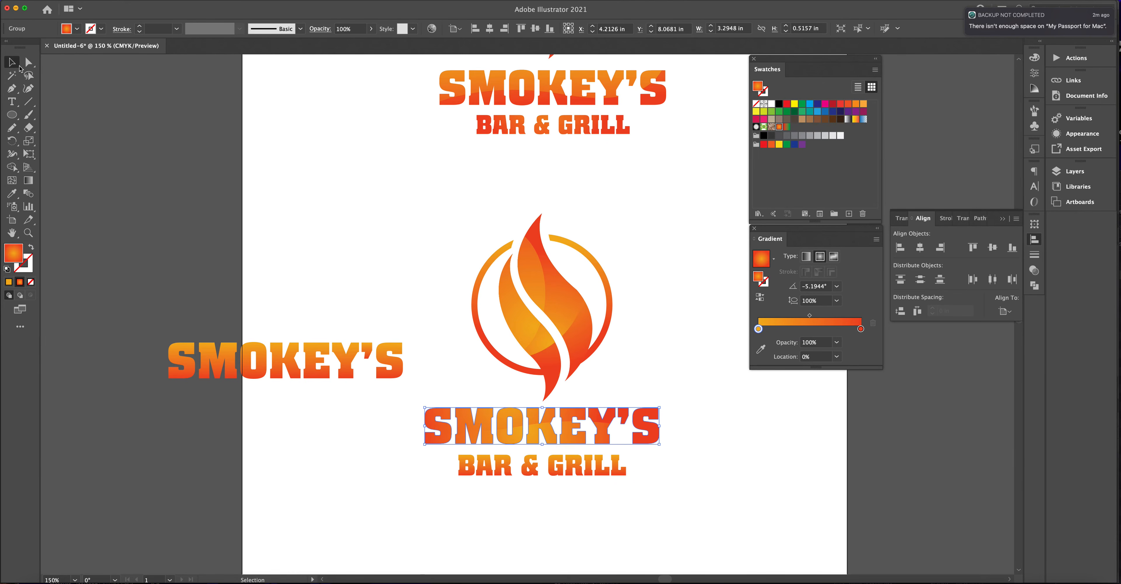
left_click(469, 388)
Step: Reverse the upper letter parts' radial gradient to red-to-orange and stretch it from the flame's lower tip diagonally past the end of BAR & GRILL
left_click(484, 408)
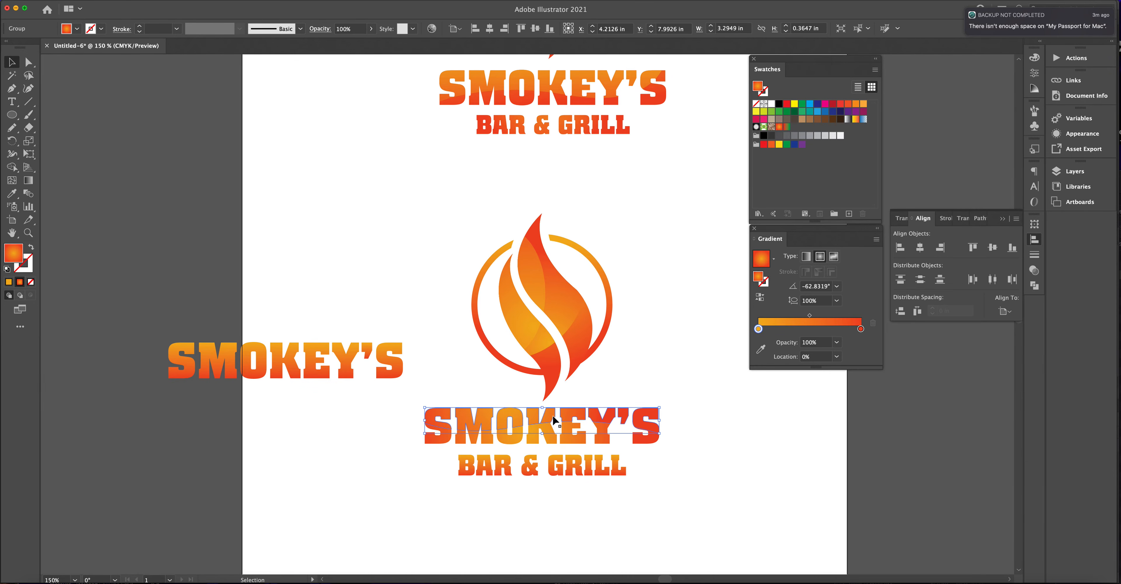
left_click(29, 179)
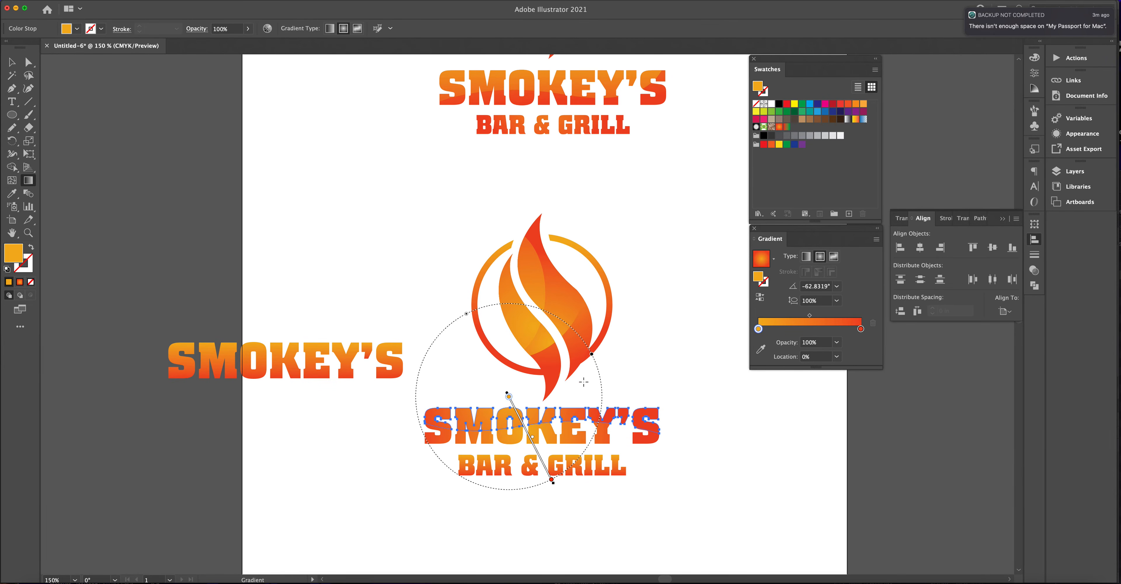
left_click(761, 300)
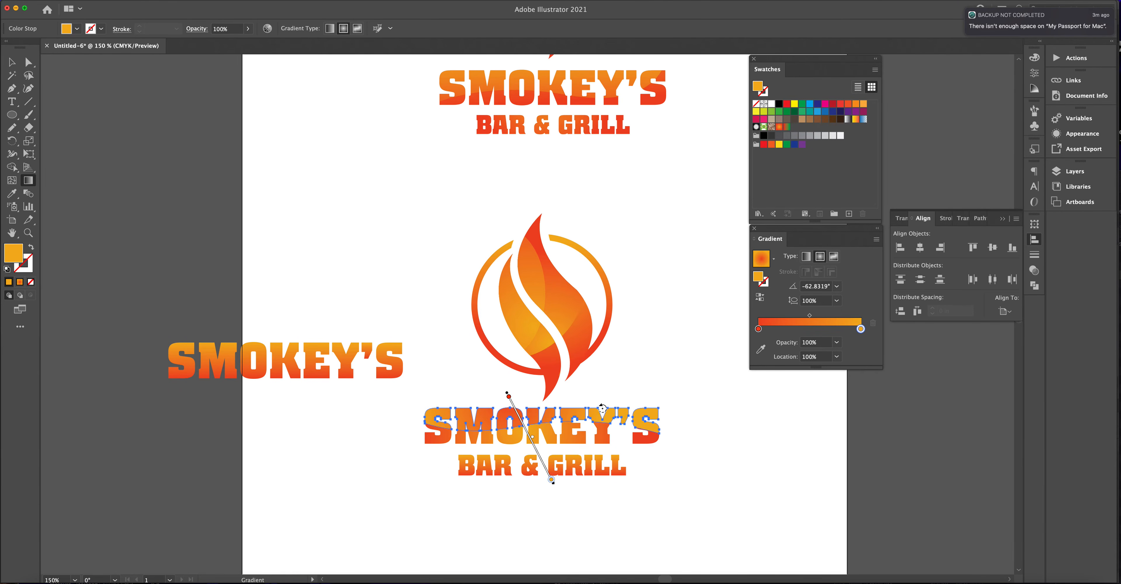
mouse_move(541, 395)
left_mouse_down()
mouse_move(553, 519)
mouse_move(663, 503)
left_mouse_up()
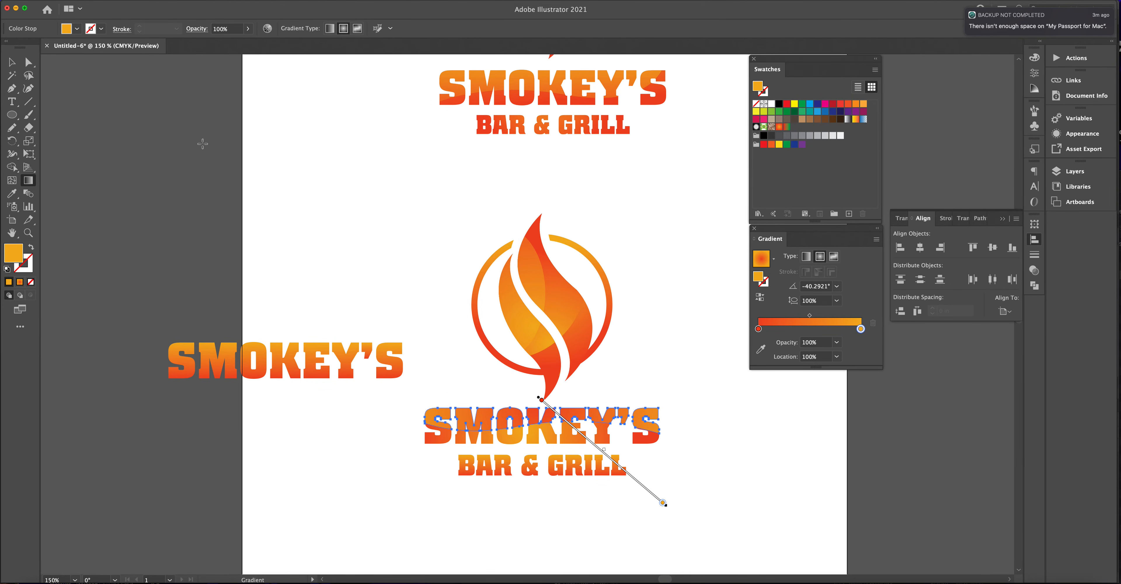
left_click(12, 63)
left_click(422, 195)
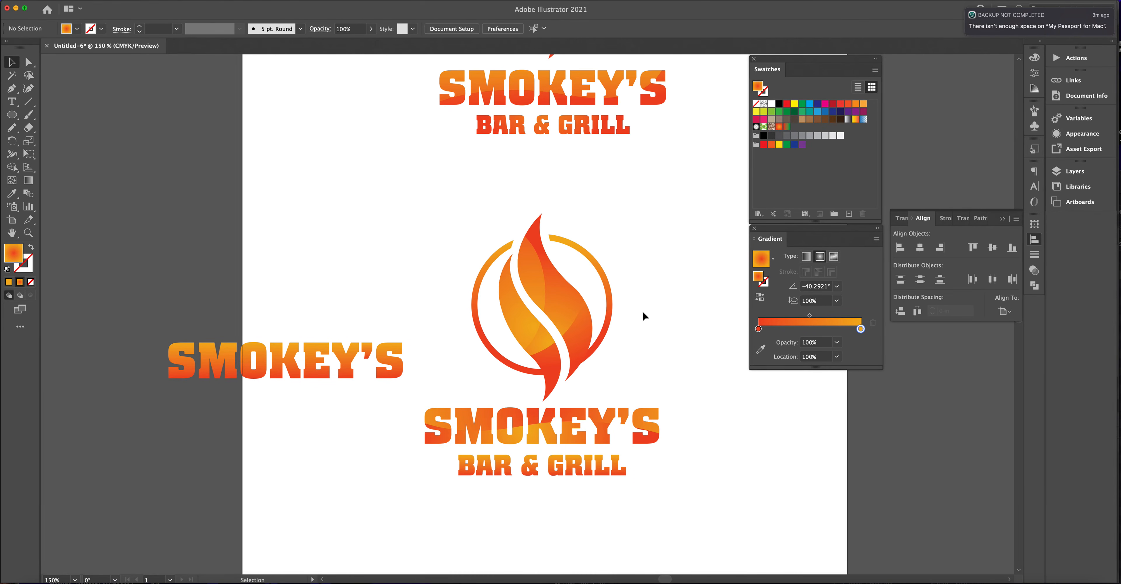
Step: Make the upper letter parts' gradient linear and run it vertically at 90°, red at the base and orange above
left_click(555, 409)
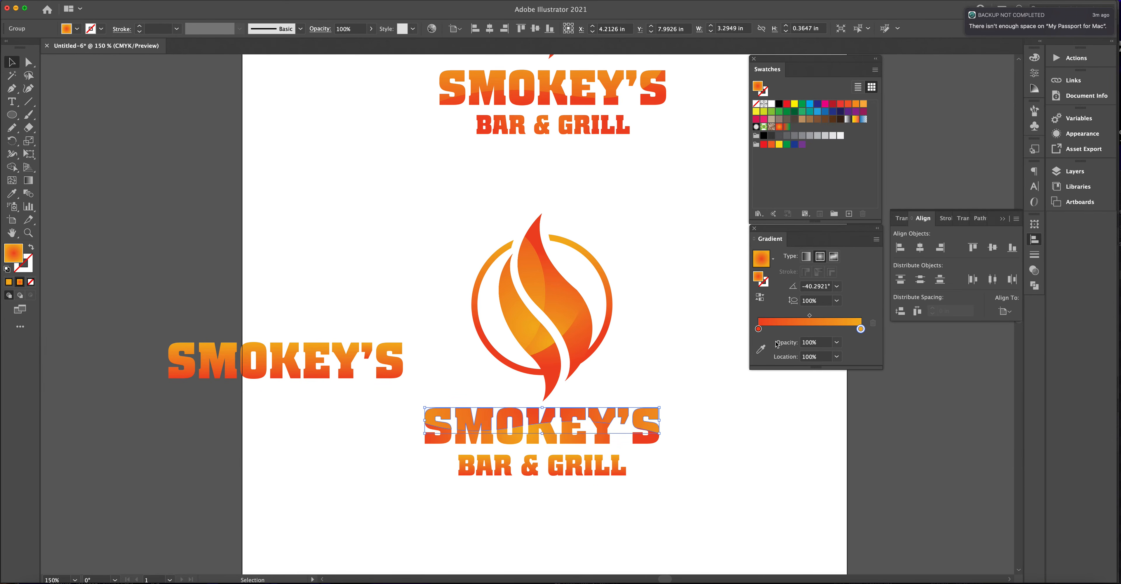
left_click(806, 256)
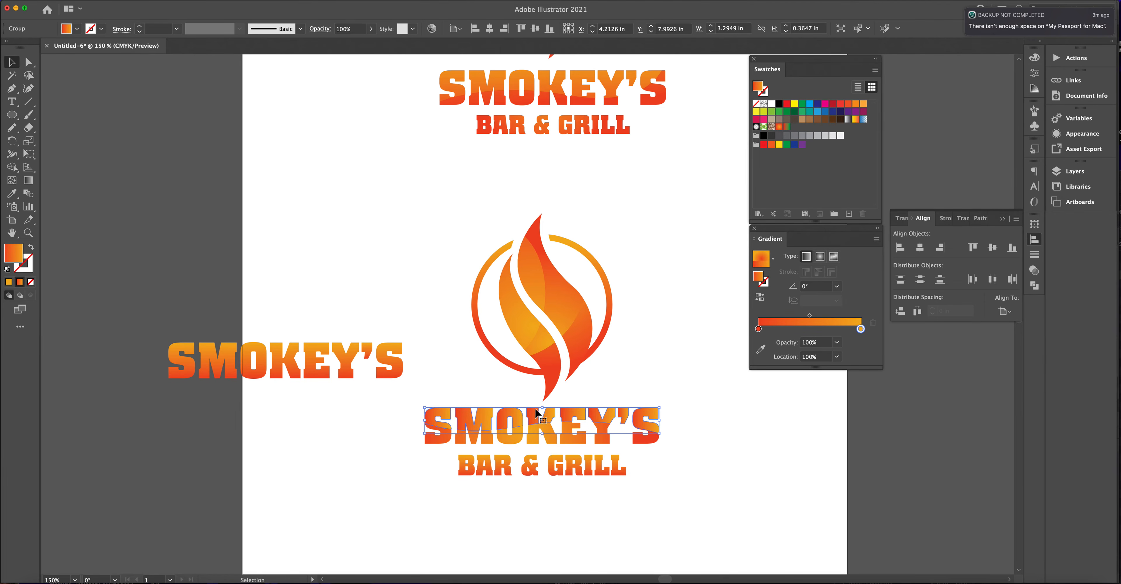
left_click(28, 180)
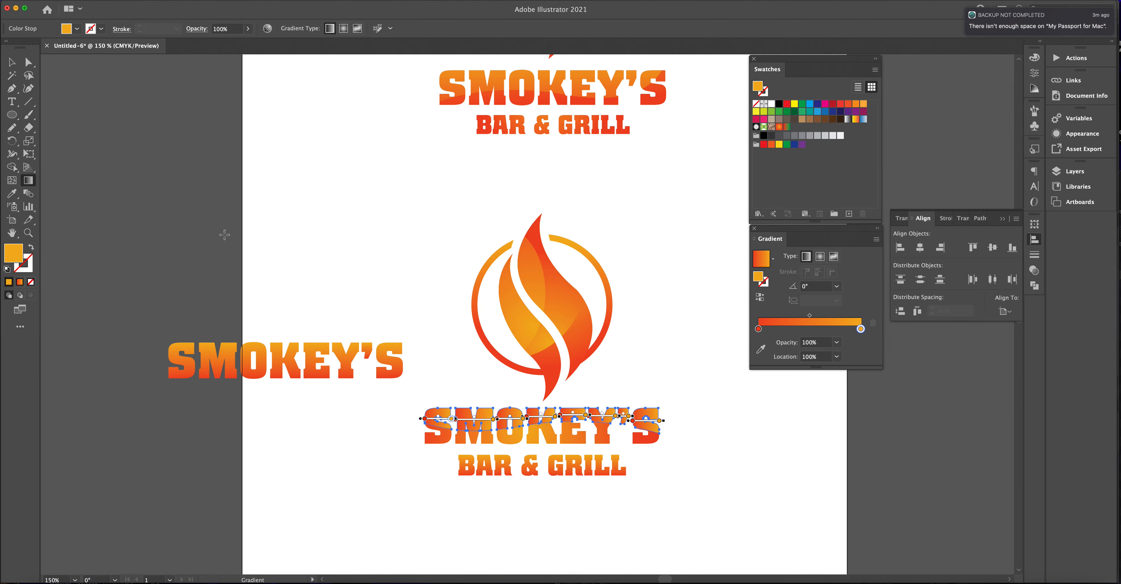
mouse_move(539, 390)
left_mouse_down()
mouse_move(549, 452)
mouse_move(530, 403)
left_mouse_up()
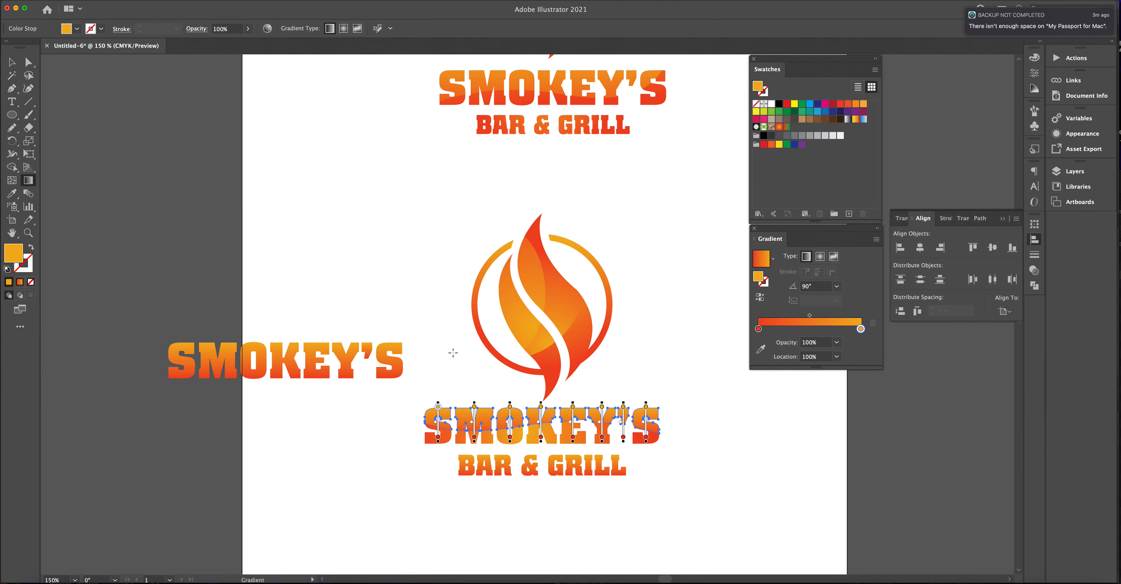
left_click(12, 62)
left_click(414, 228)
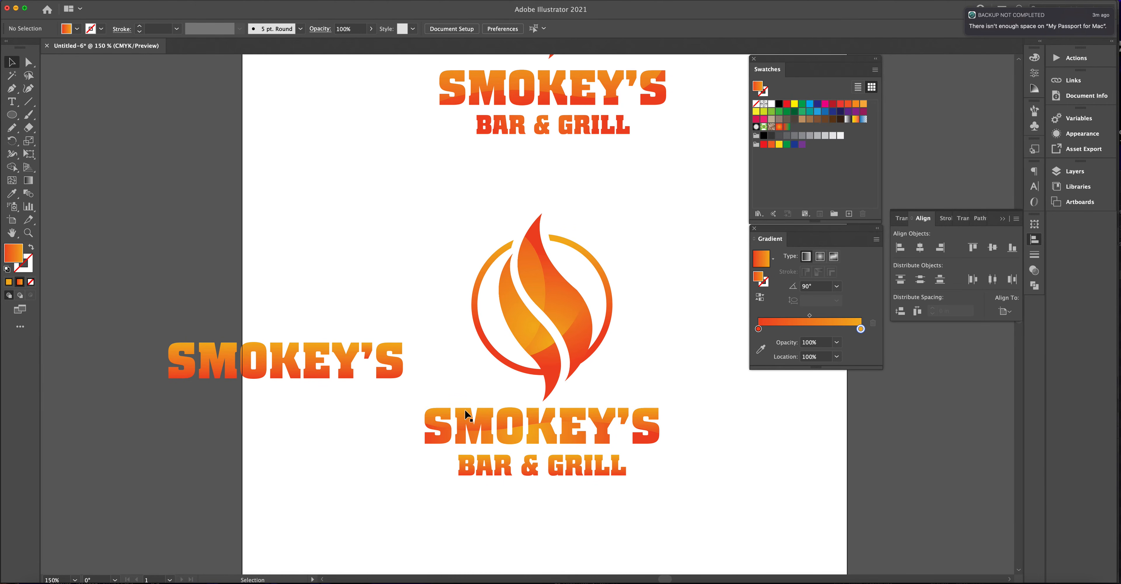
Step: Make the back SMOKEY'S lettering's gradient linear at 90°, from orange just below the letters up to red at mid-height
left_click(551, 439)
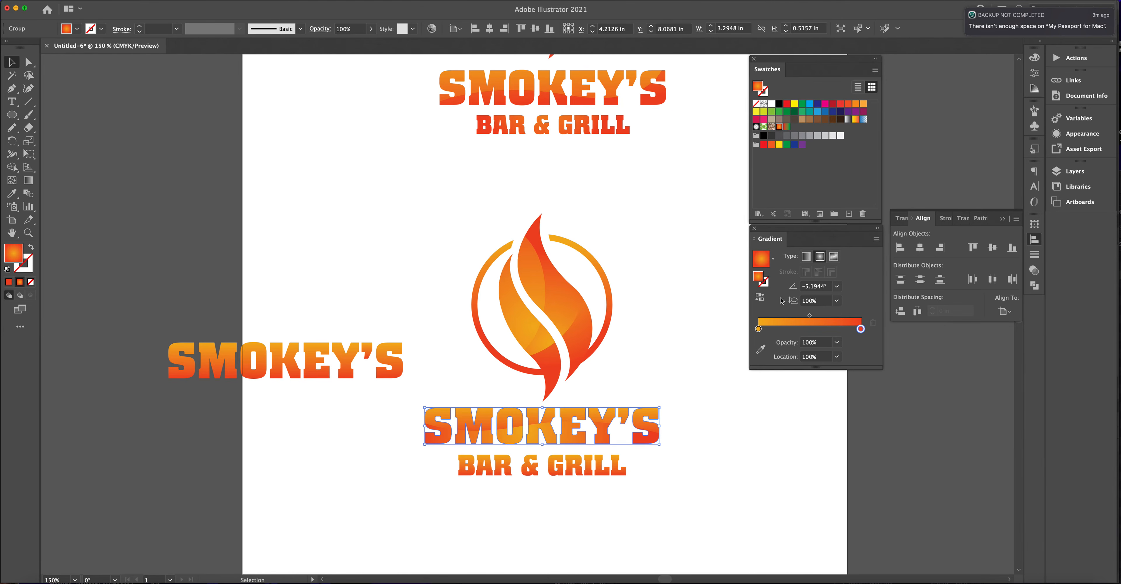
left_click(806, 256)
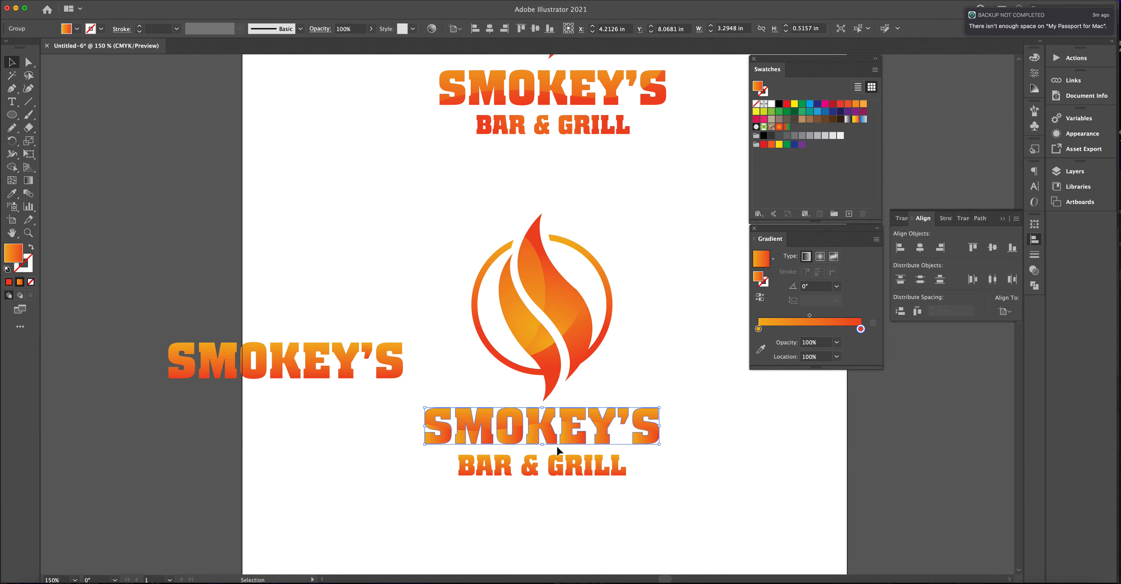
key("g")
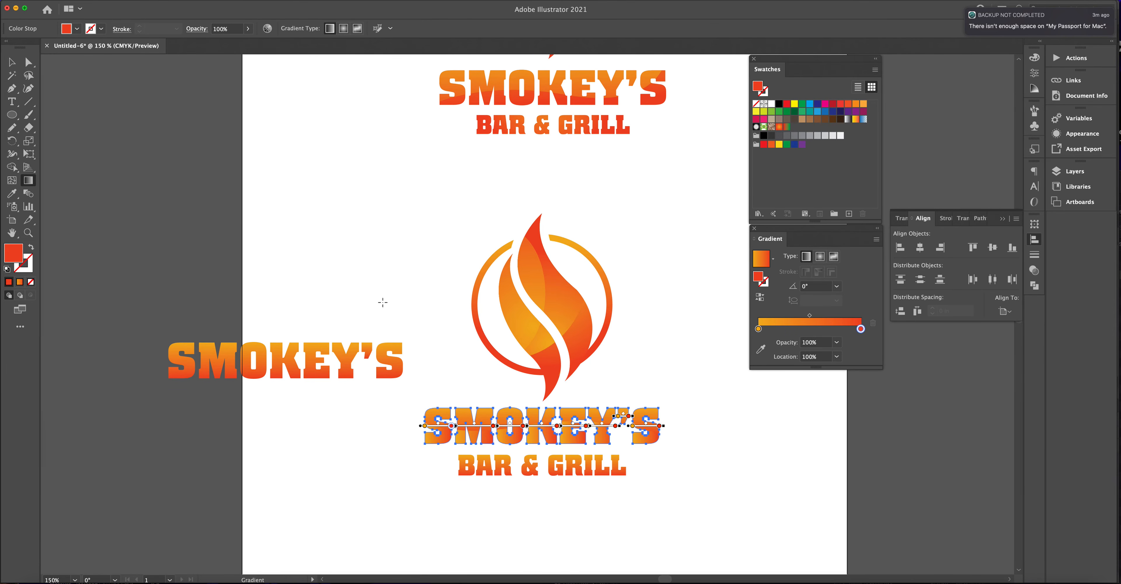
mouse_move(549, 446)
left_mouse_down()
mouse_move(548, 425)
mouse_move(551, 438)
left_mouse_up()
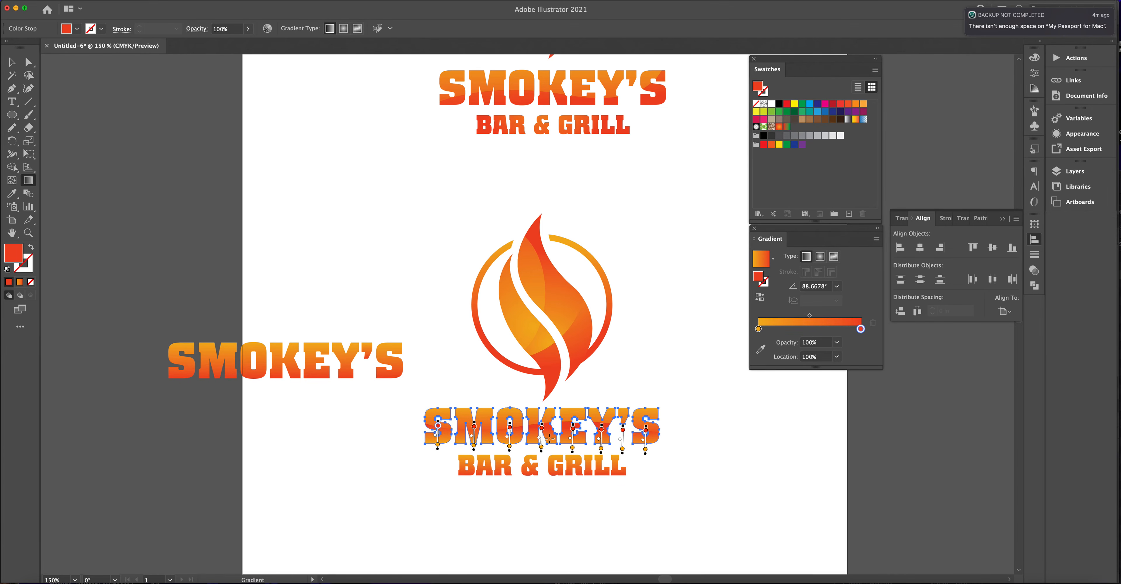
left_click_drag(552, 454, 556, 432)
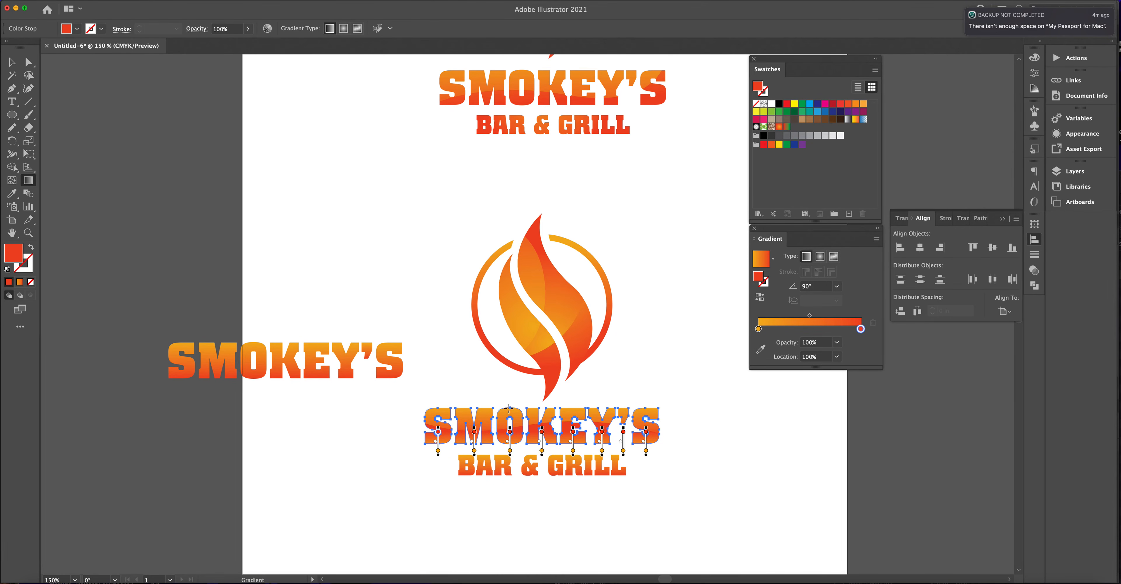
key("v")
left_click(325, 197)
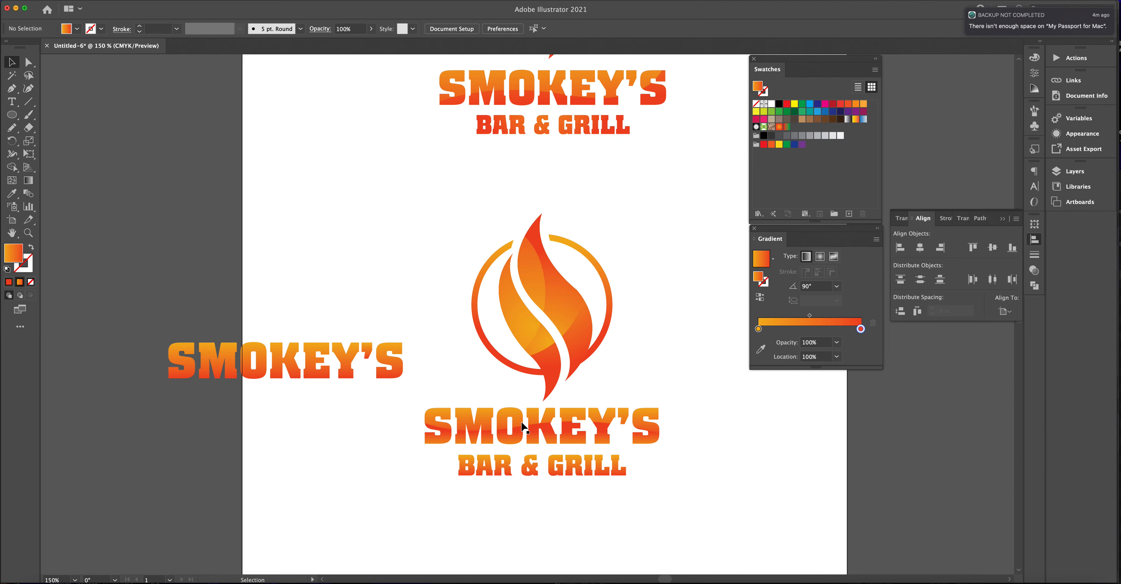
Step: Delete the spare SMOKEY'S lettering that overlaps the artboard's edge beside the logo
left_click(378, 367)
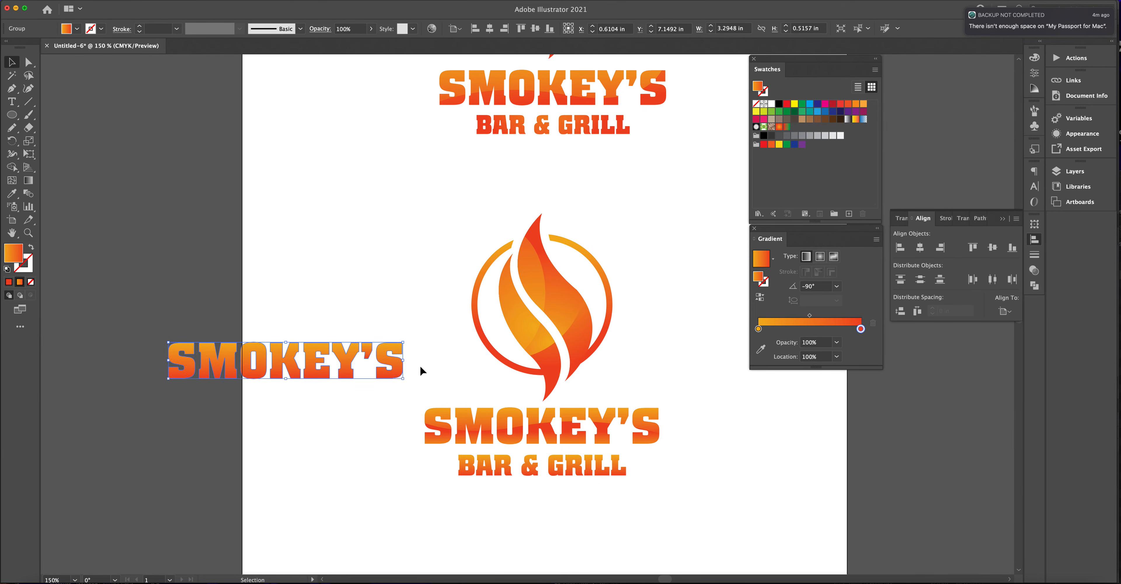
key("Delete")
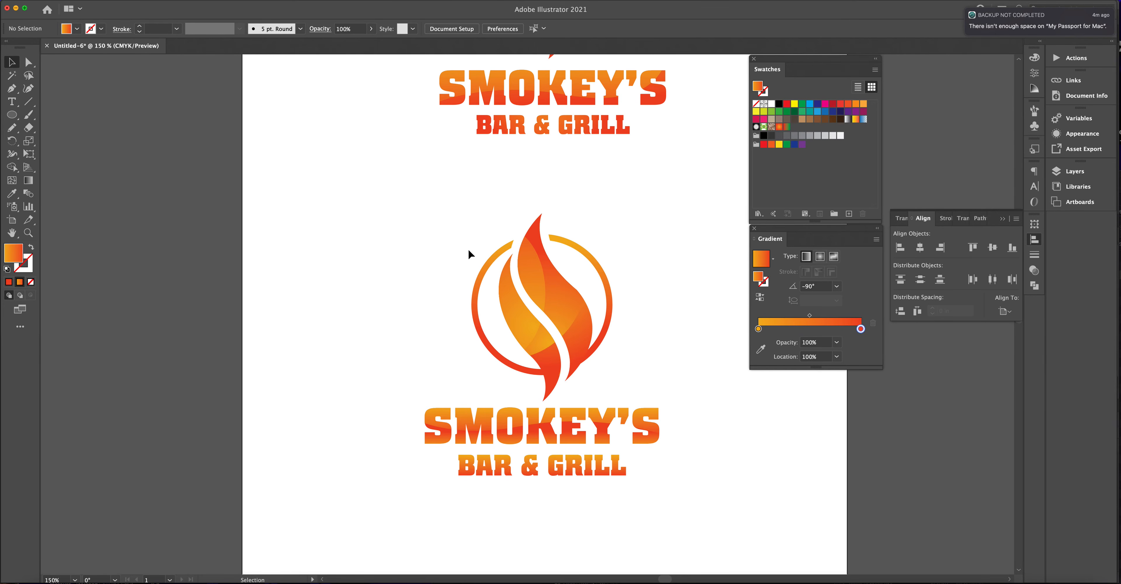
left_click_drag(393, 215, 689, 500)
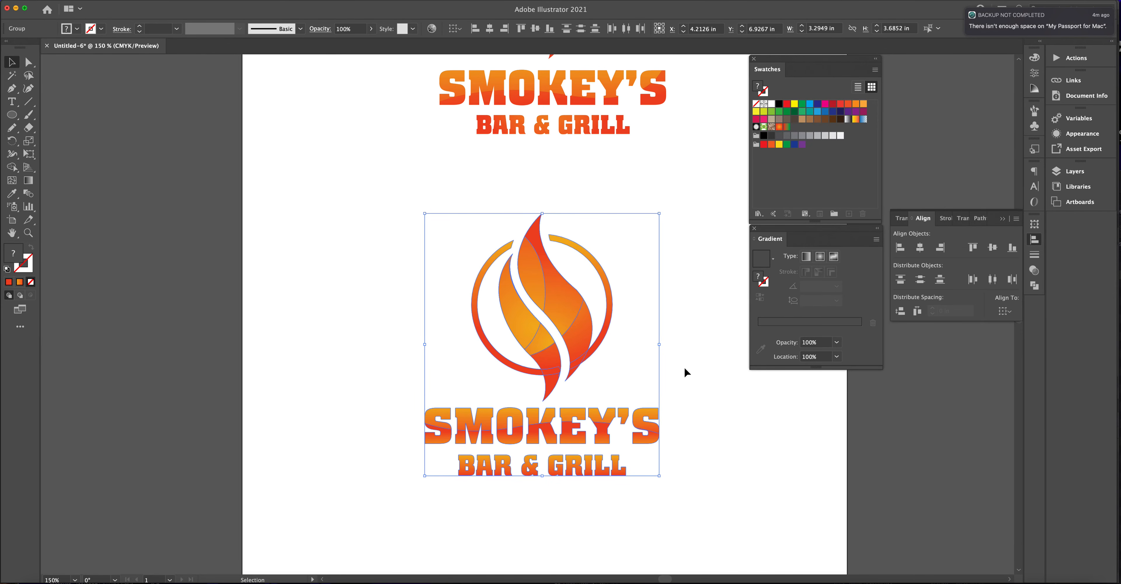
left_click(688, 356)
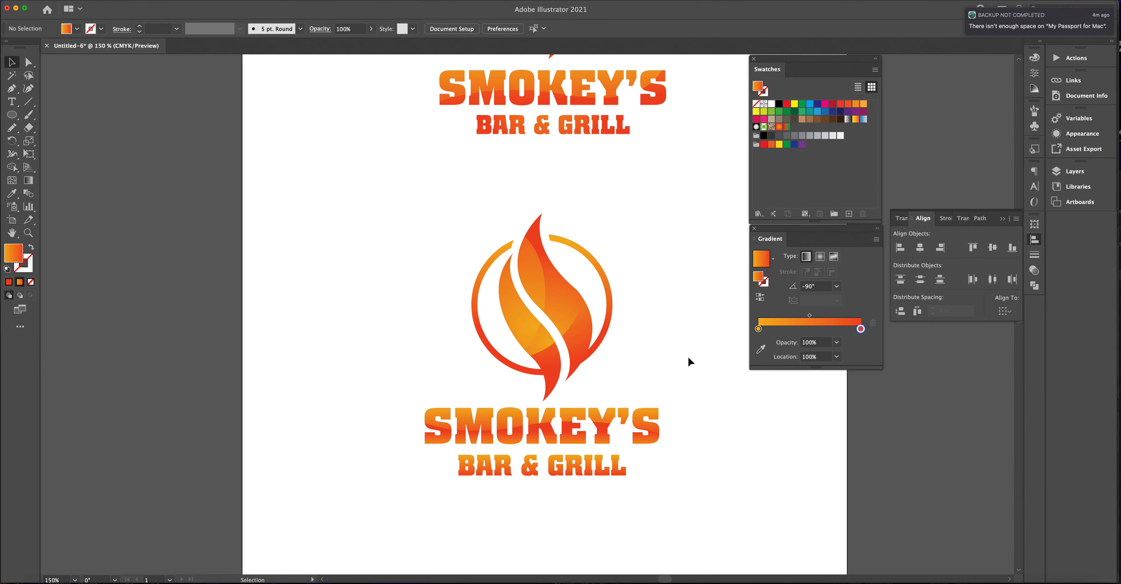
Step: Save the document as smokeys in Adobe Illustrator (ai) format in the Downloads folder
key("a")
key("v")
left_click(65, 1)
left_click(81, 80)
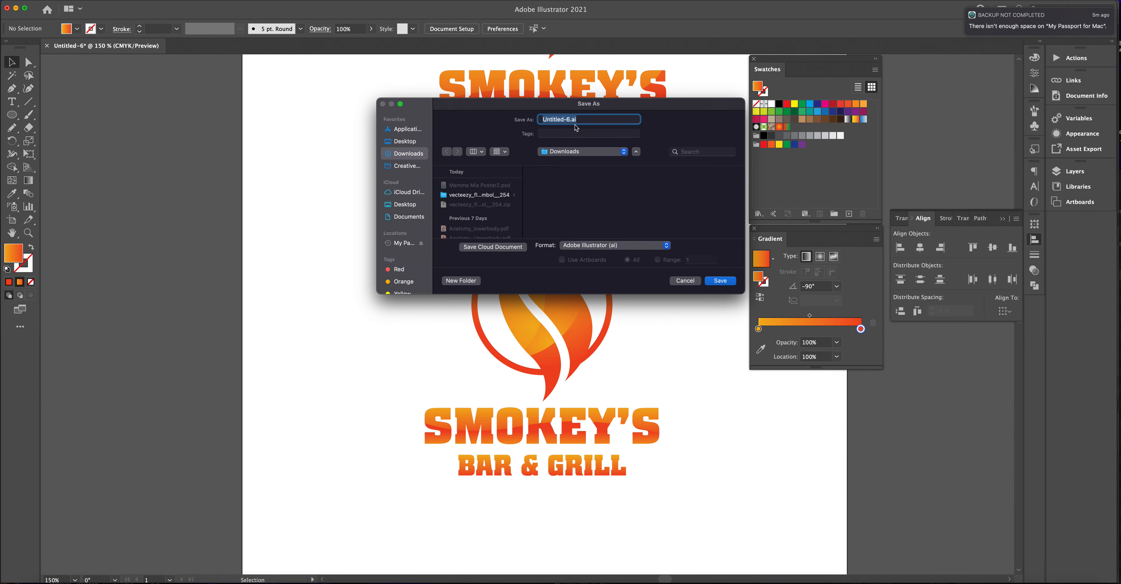
type("smokey's")
key("BackSpace")
key("BackSpace")
type("s")
left_click(720, 281)
left_click(691, 495)
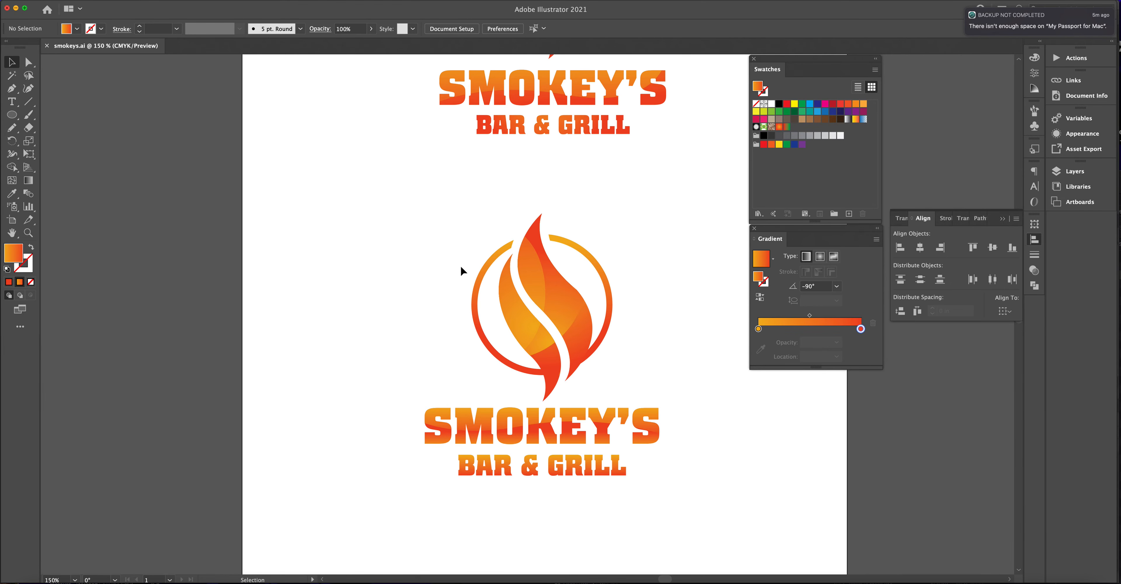
Step: Move the upper reference logo with its lettering off the artboard onto the empty canvas beside it
key("super+minus")
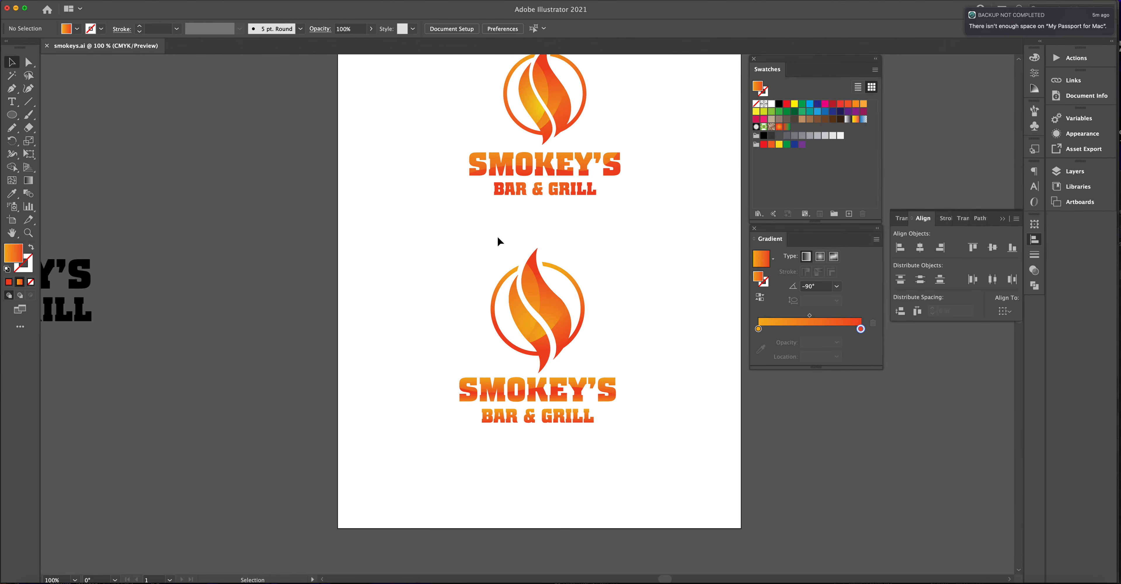
scroll(498, 239, "up", 4)
scroll(498, 239, "down", 1)
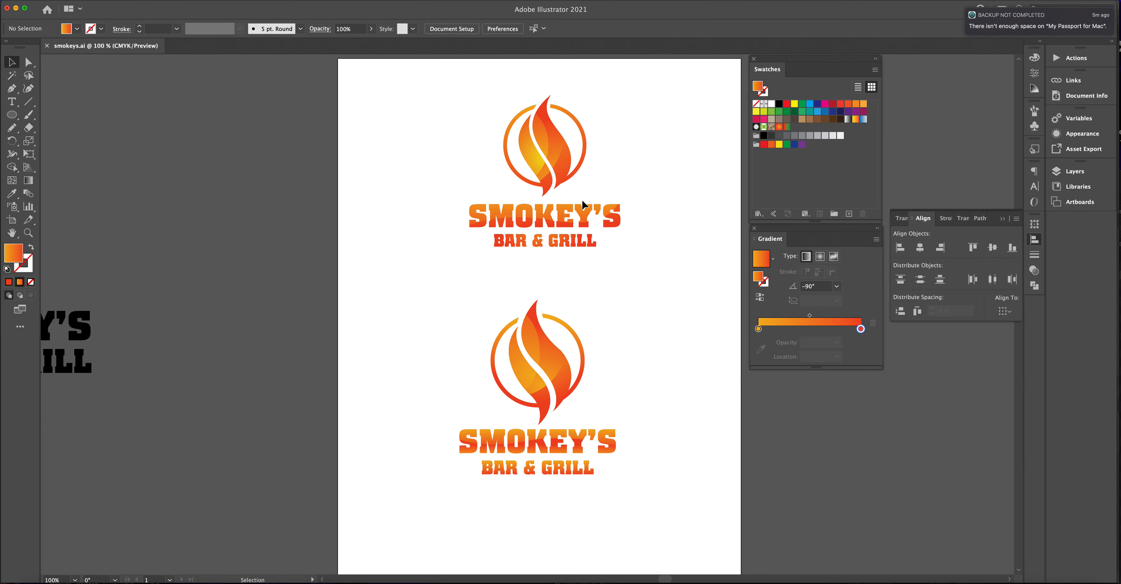
left_click_drag(463, 108, 254, 251)
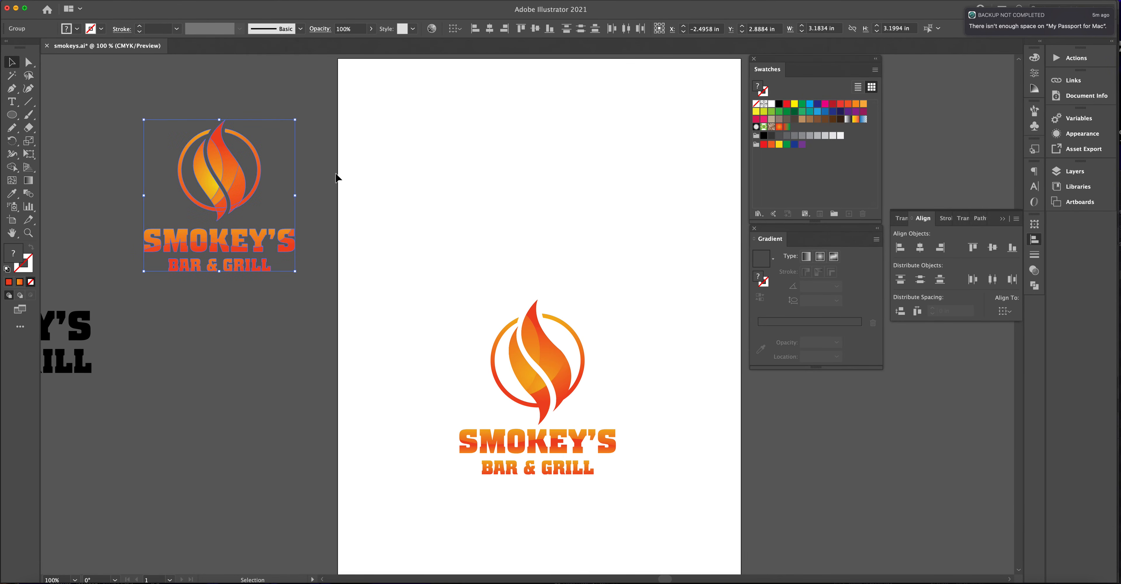
scroll(565, 244, "up", 2)
scroll(564, 244, "down", 5)
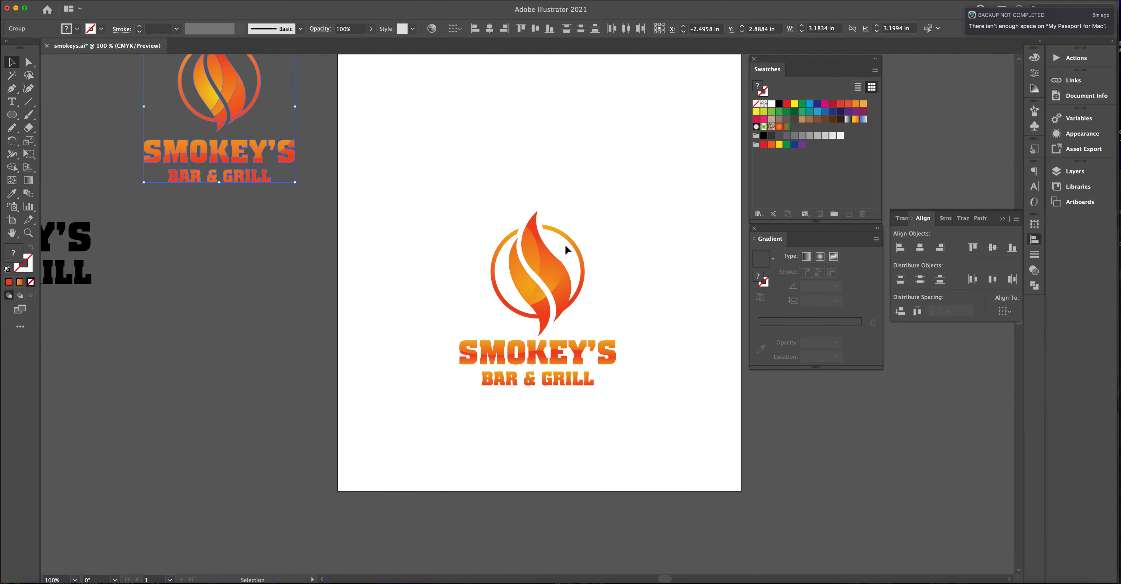
scroll(565, 244, "up", 2)
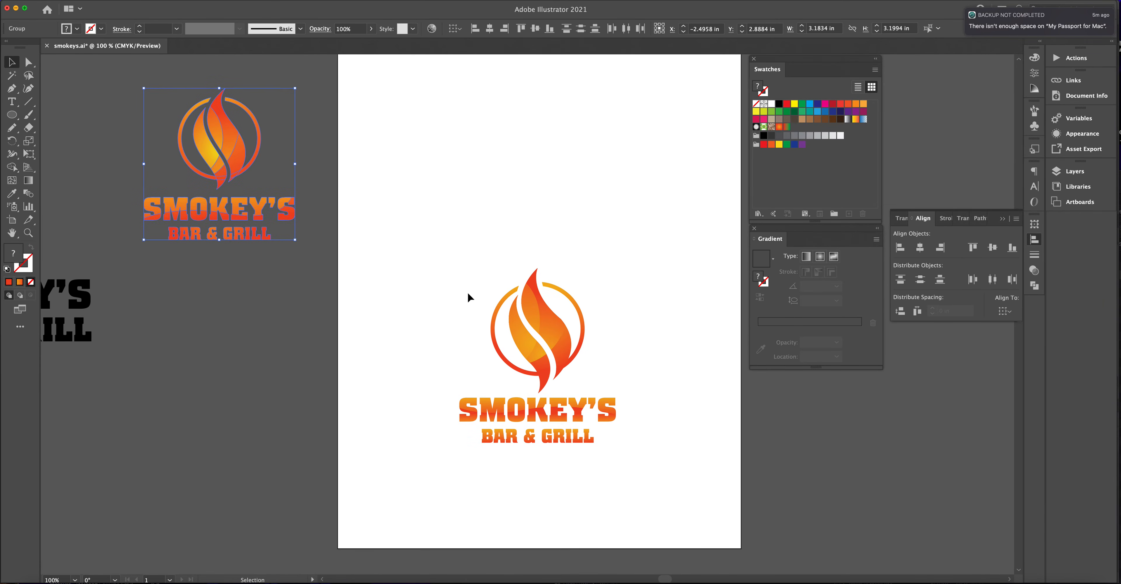
left_click(469, 283)
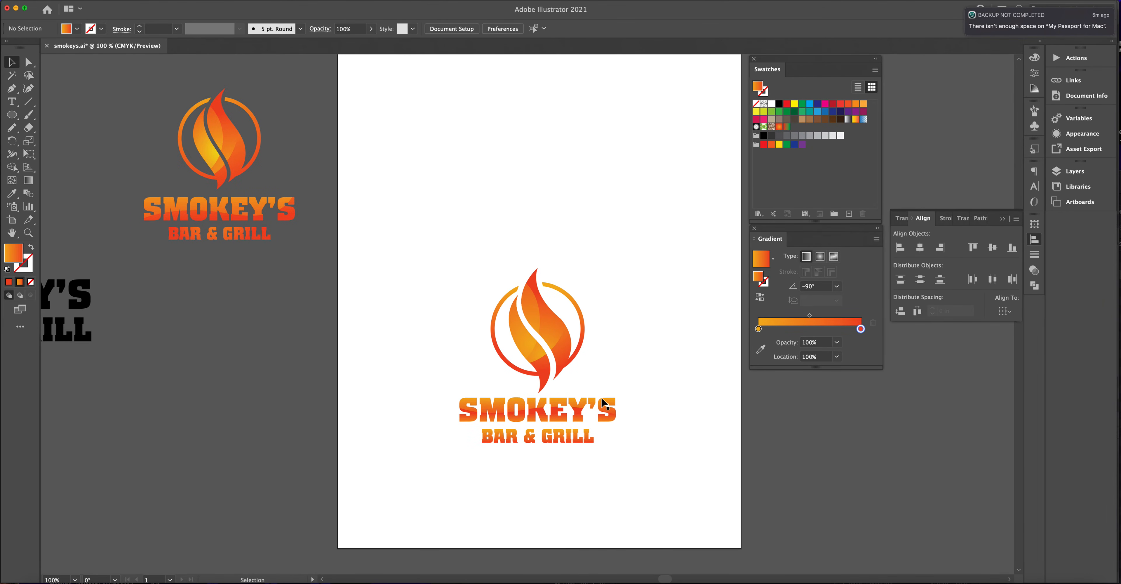
Step: Activate the Artboard tool to edit the letter-size artboard holding the finished flame logo
scroll(467, 255, "up", 2)
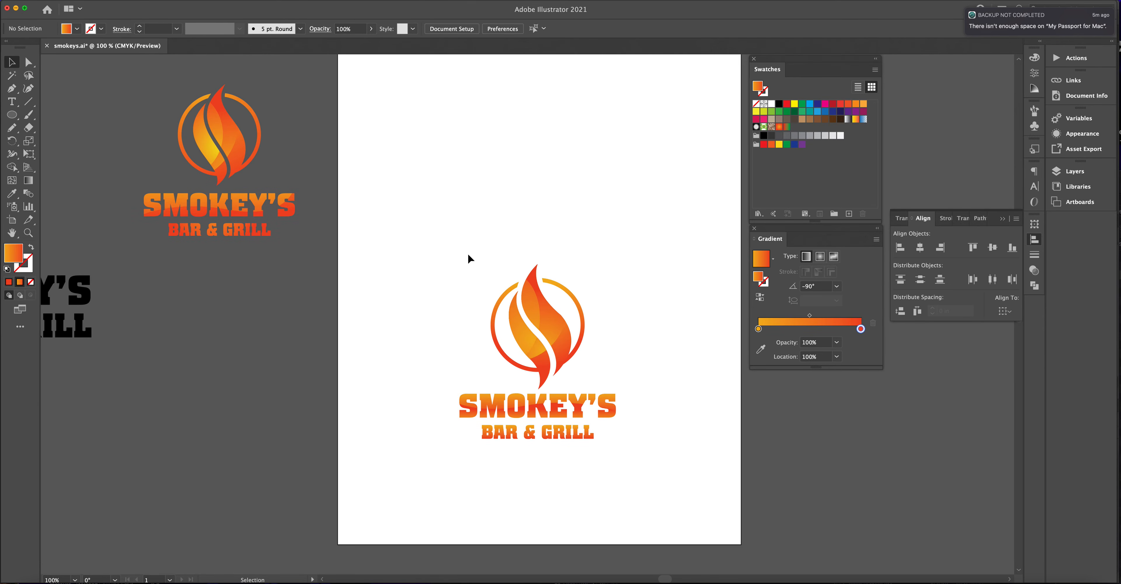
scroll(468, 256, "down", 1)
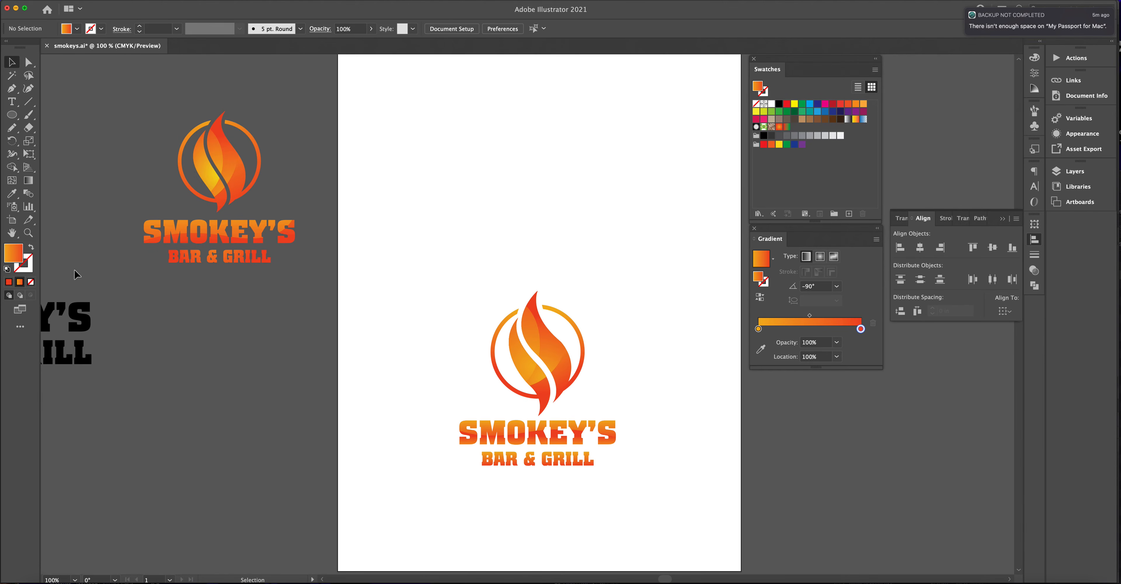
left_click(13, 220)
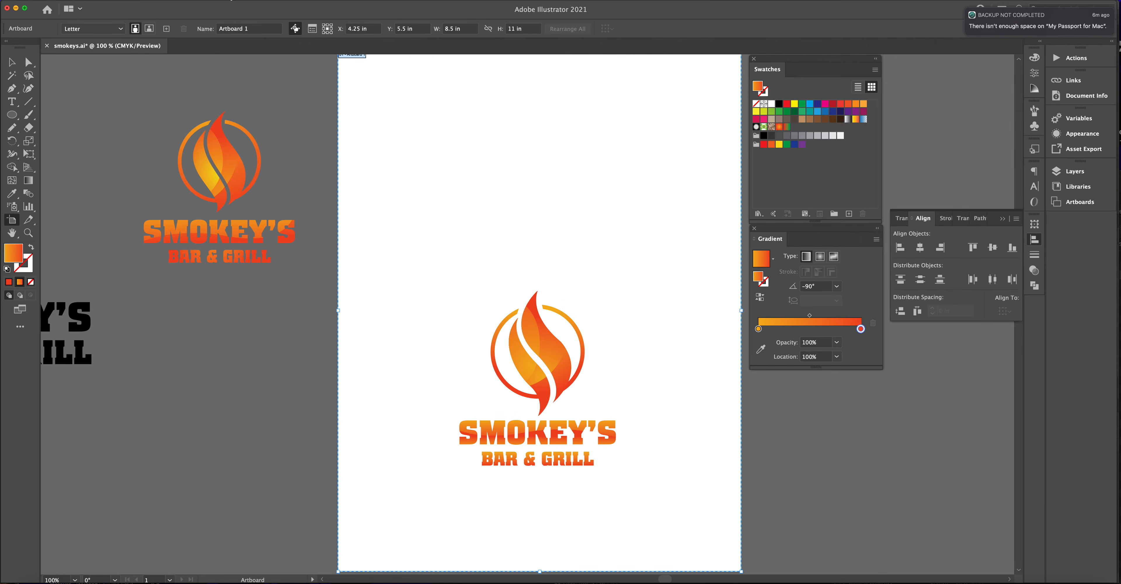
Step: Switch the toolbar to the Basic set and back to the Advanced set
left_click(226, 3)
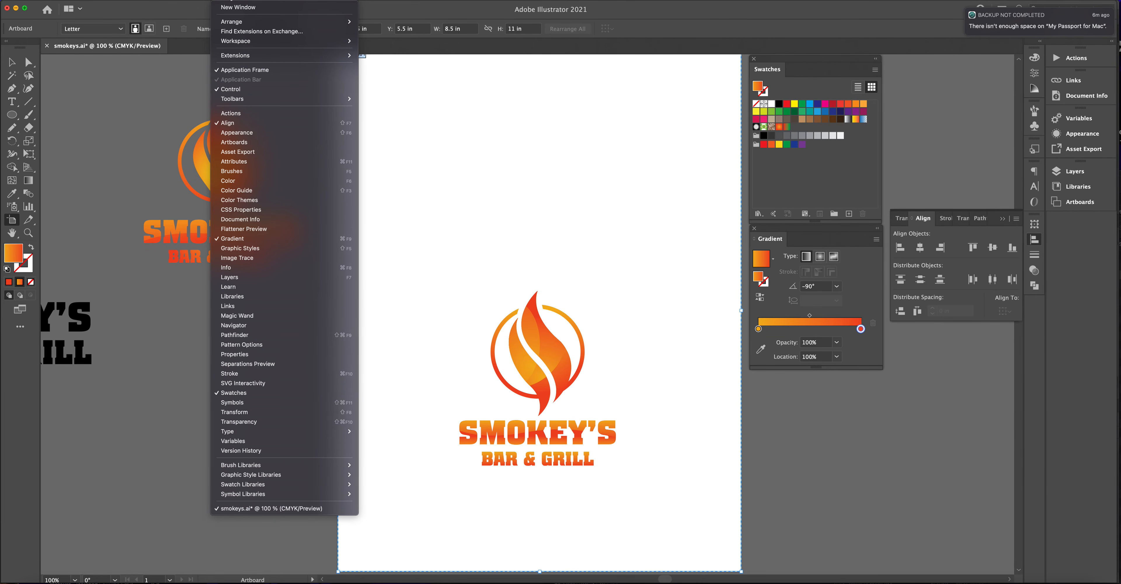
mouse_move(255, 100)
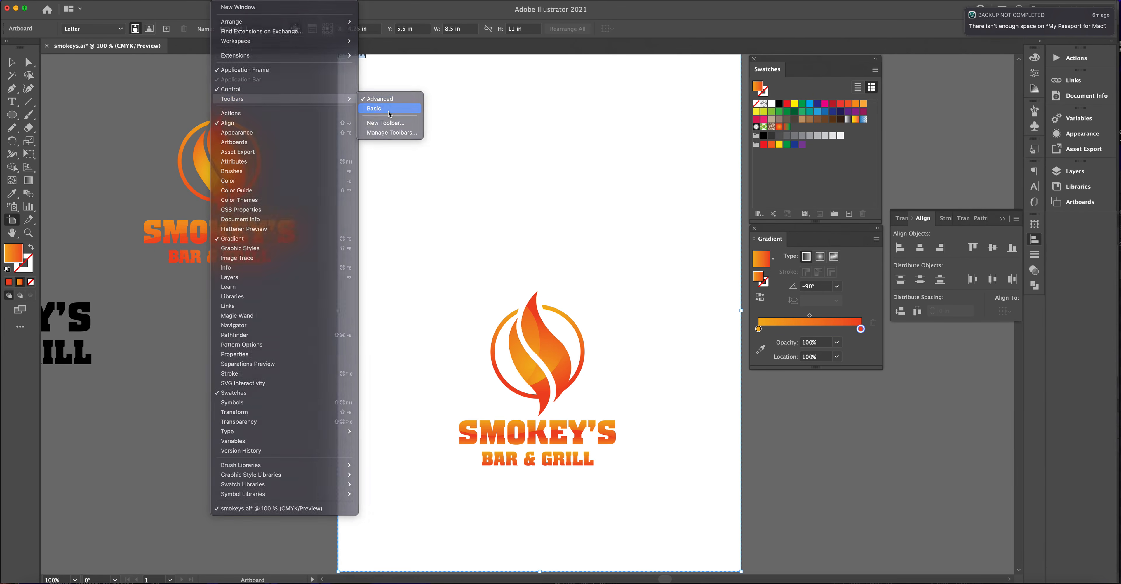
left_click(375, 108)
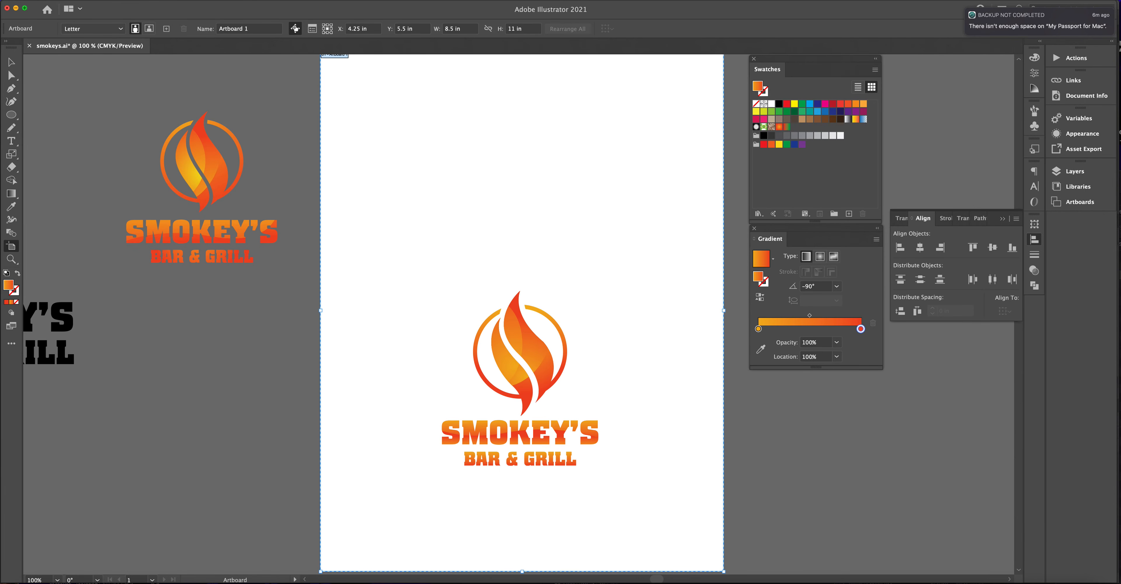
left_click(224, 1)
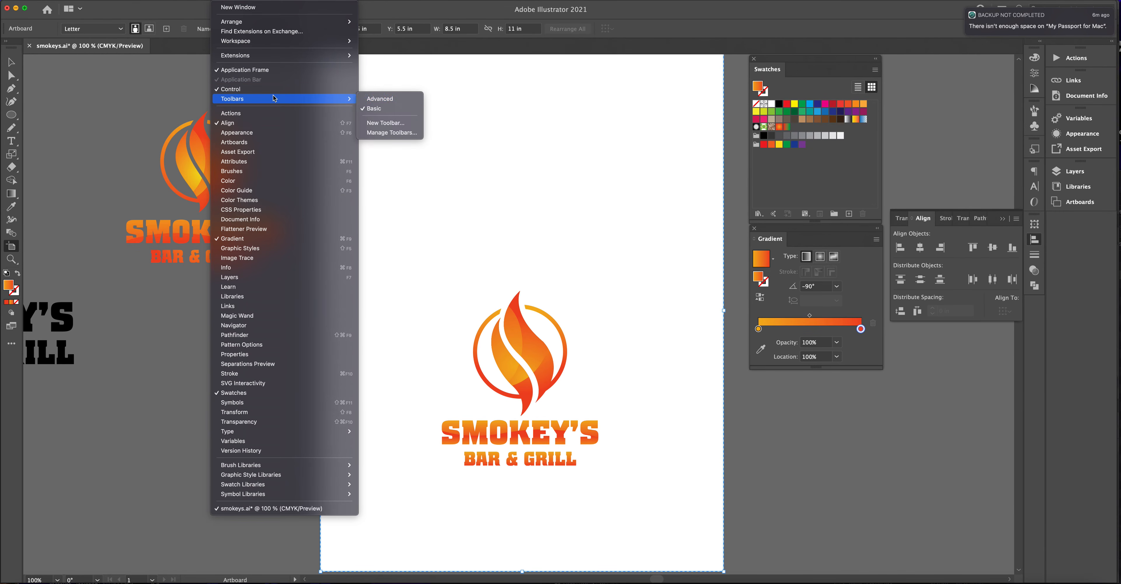
left_click(380, 101)
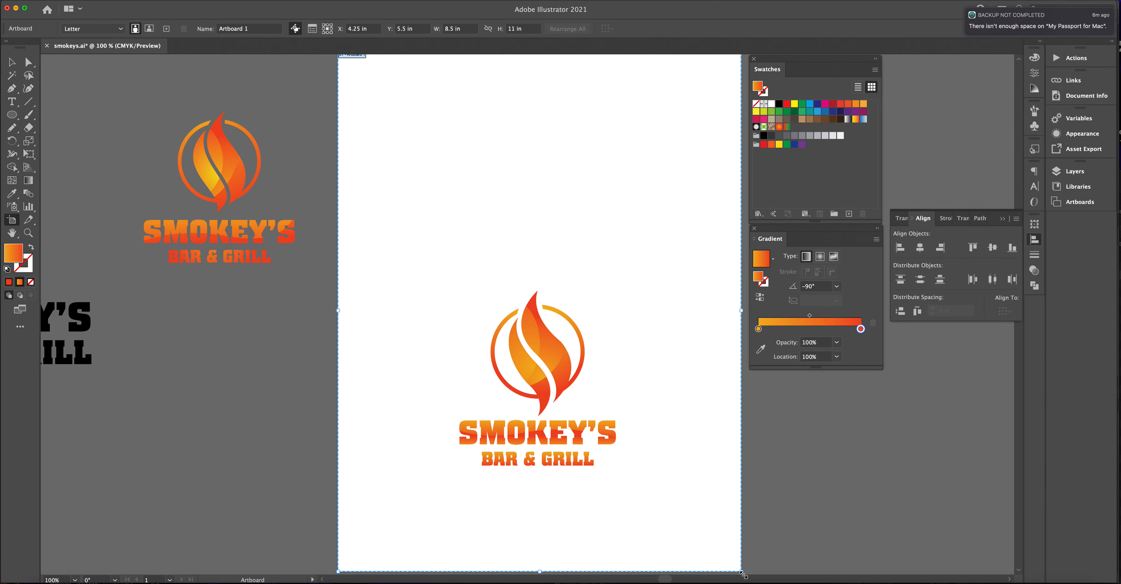
Step: Shrink the artboard to about 4.32 by 4.44 in so it closely frames the finished logo, and return to the Selection tool
left_click_drag(741, 571, 642, 487)
scroll(368, 134, "down", 1)
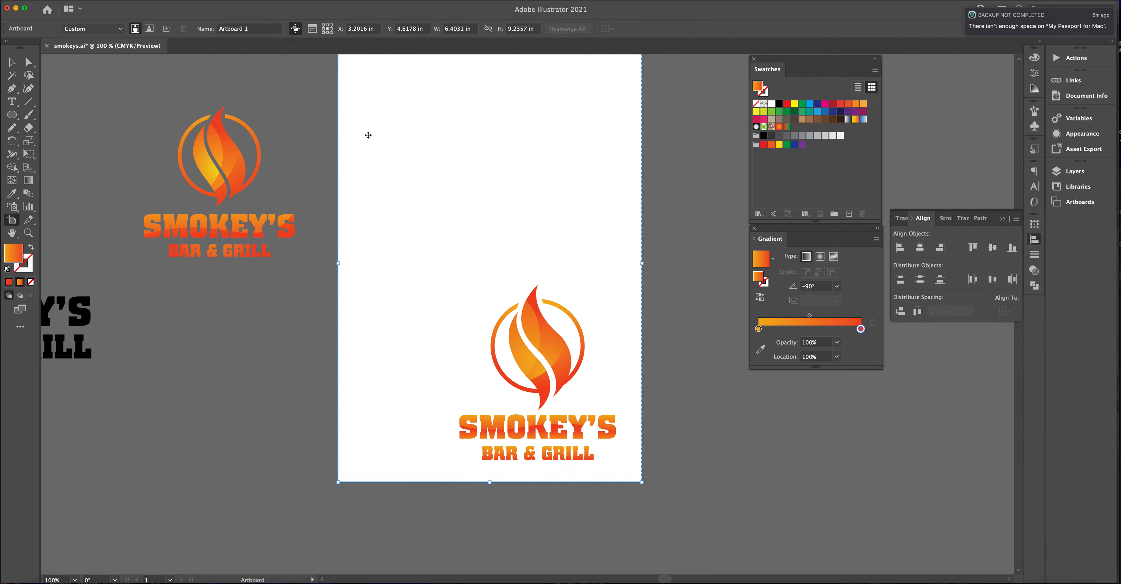
scroll(368, 135, "up", 2)
left_click_drag(336, 84, 437, 312)
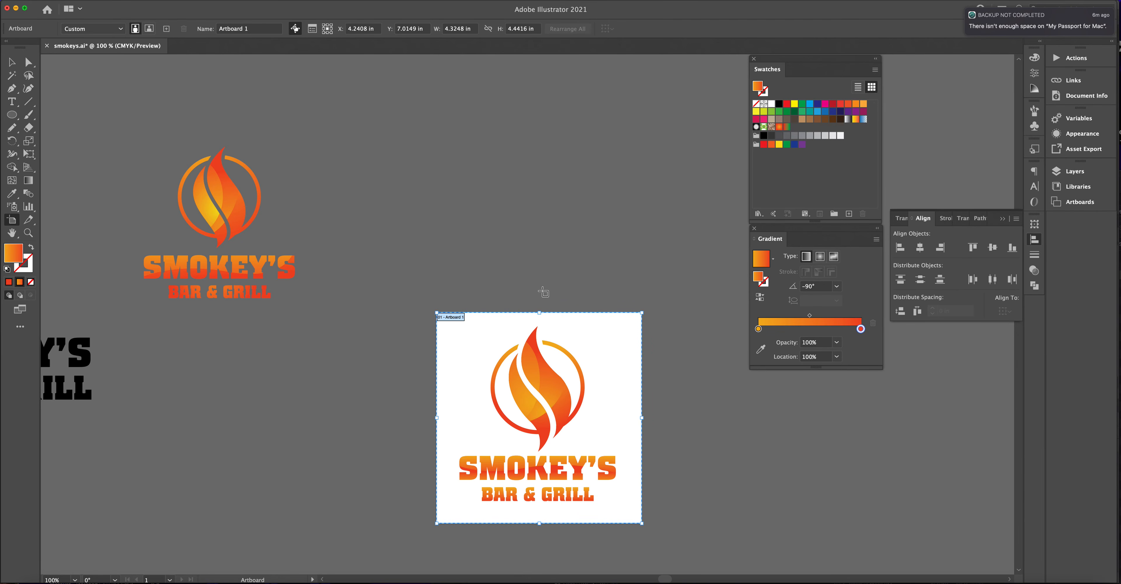
left_click(17, 64)
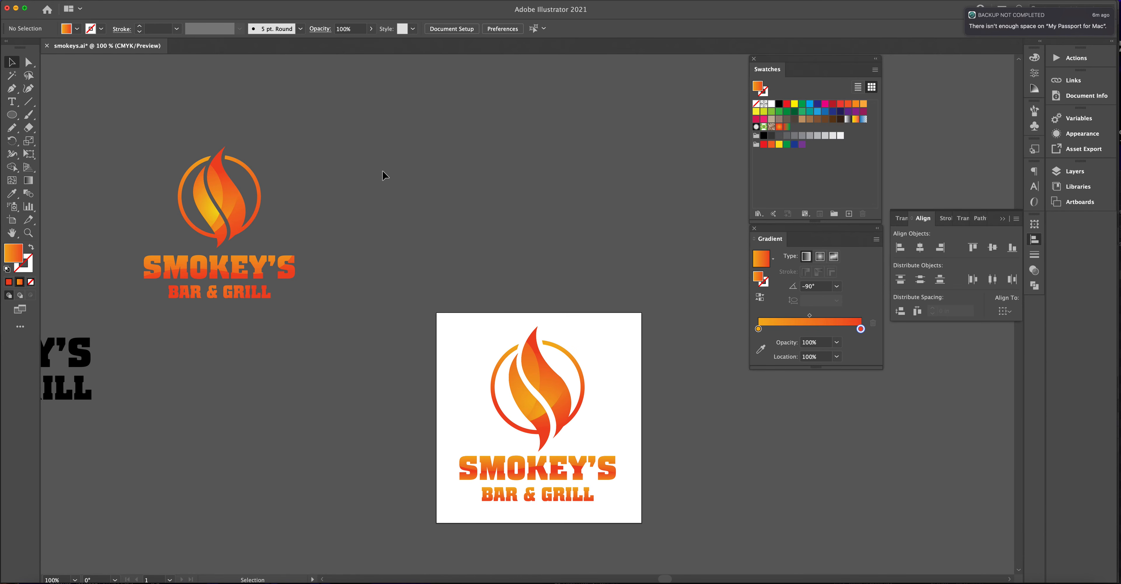
Step: Export the logo as smokeys.png in PNG format to the Downloads folder, using the artboards as the export area
left_click(68, 1)
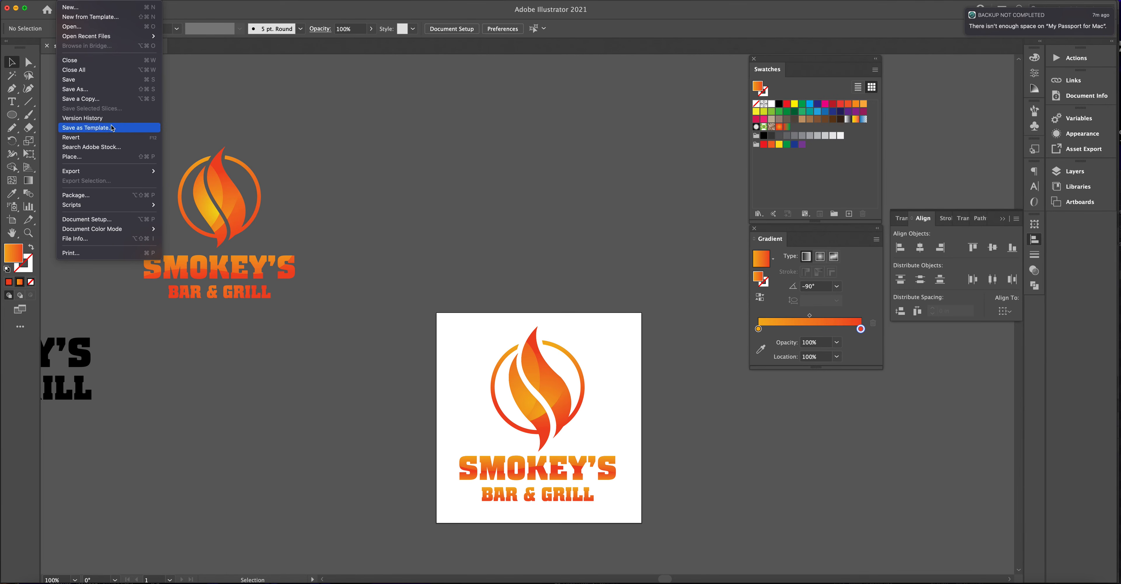
mouse_move(140, 171)
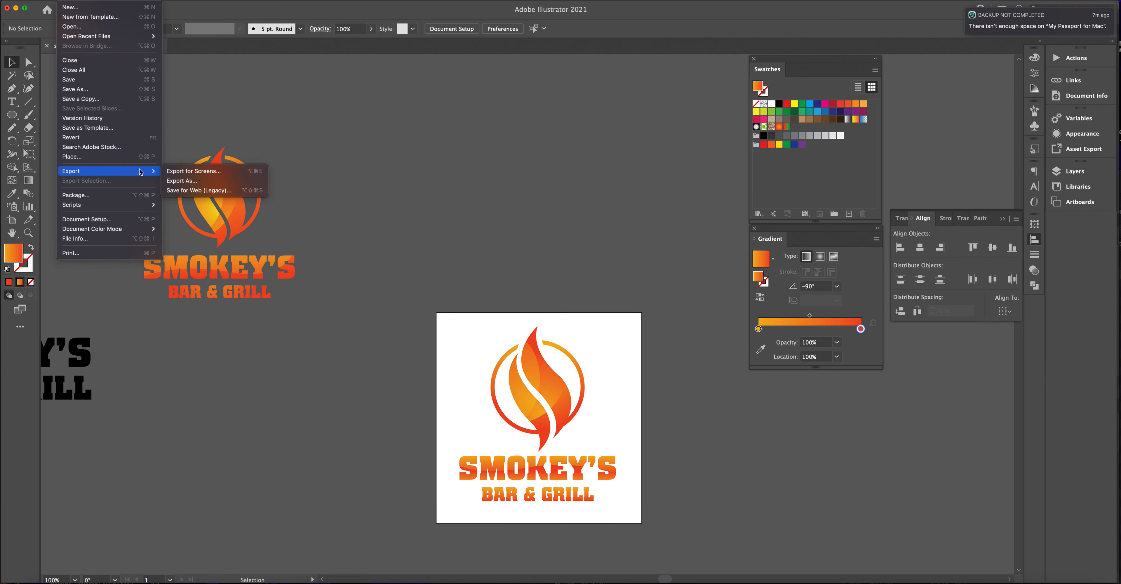
left_click(191, 182)
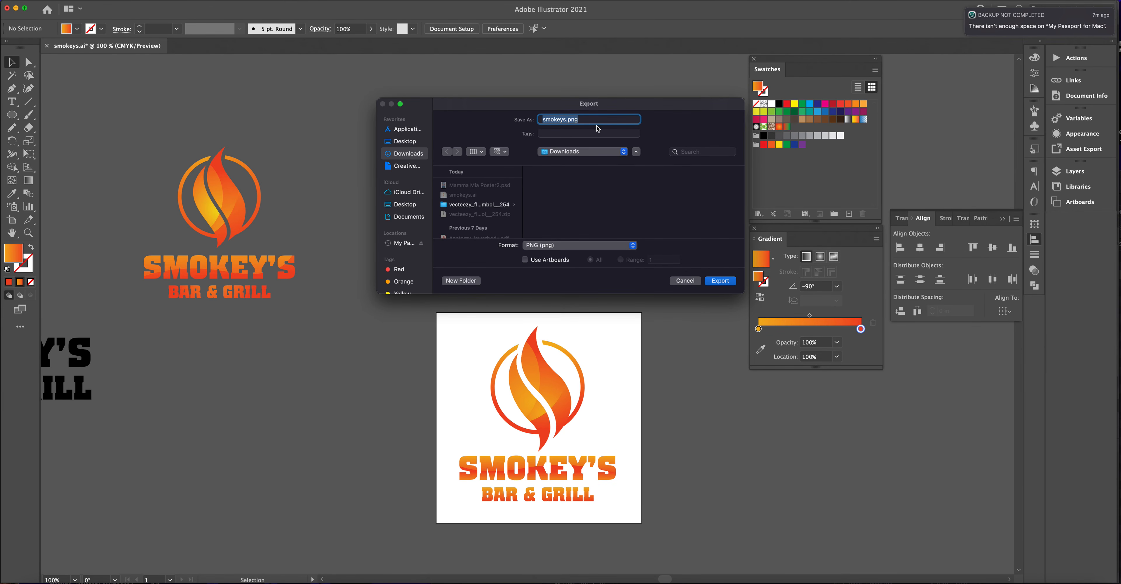
left_click(558, 246)
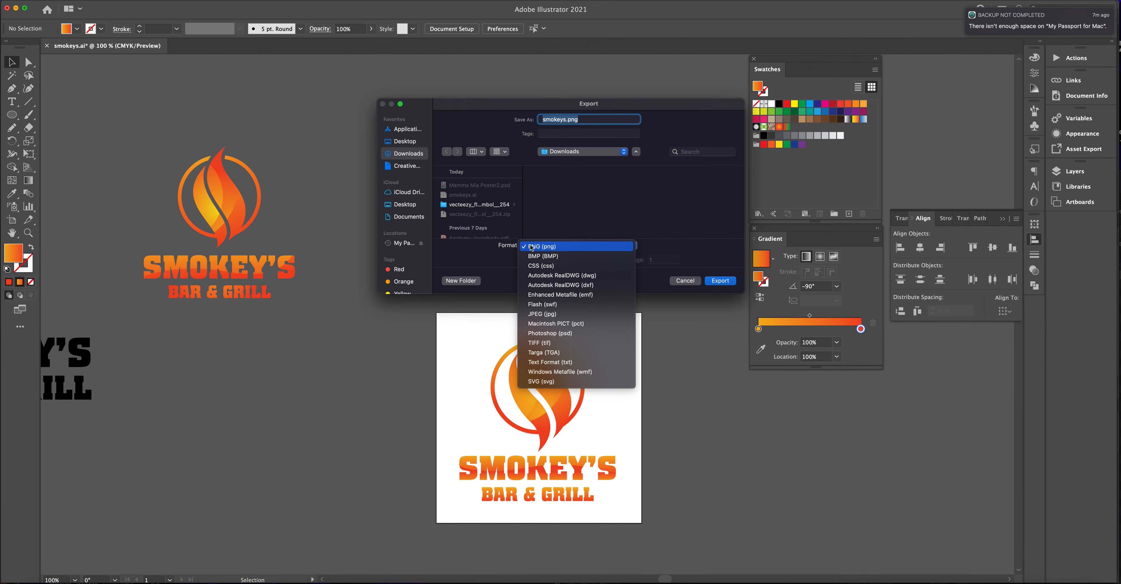
left_click(546, 246)
left_click(548, 246)
left_click(538, 248)
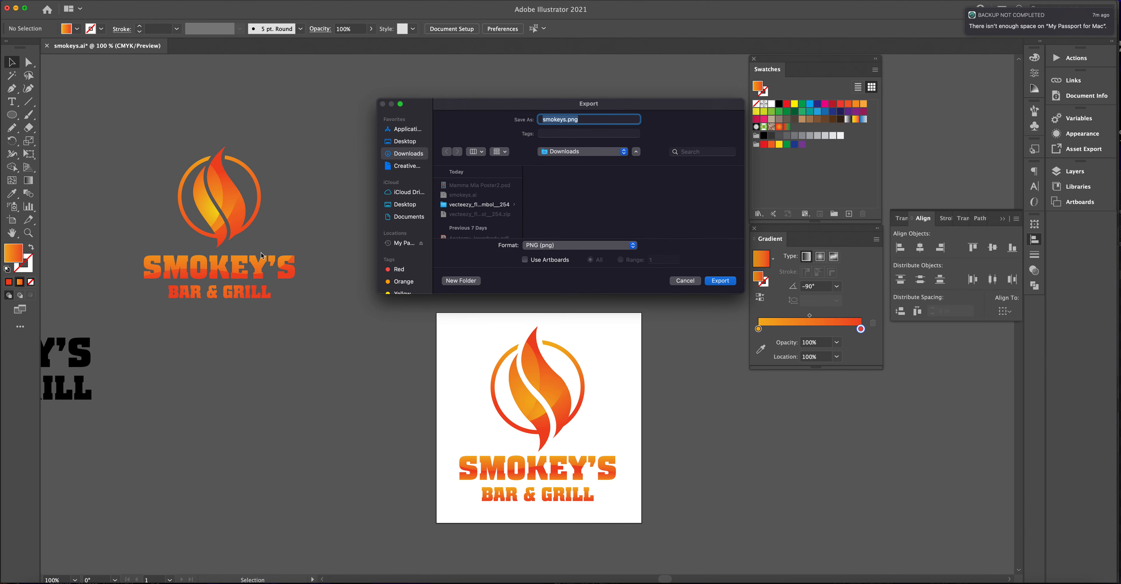
left_click(525, 260)
left_click(719, 281)
Step: Finish the PNG export with a medium 150 ppi resolution and a transparent background
left_click_drag(558, 287, 479, 87)
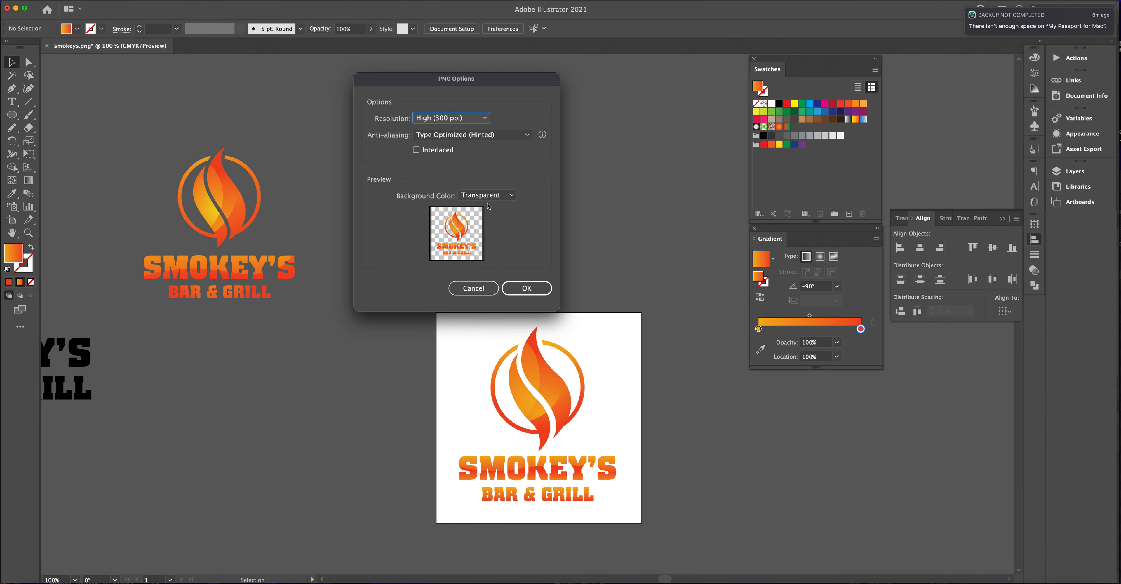
left_click(484, 195)
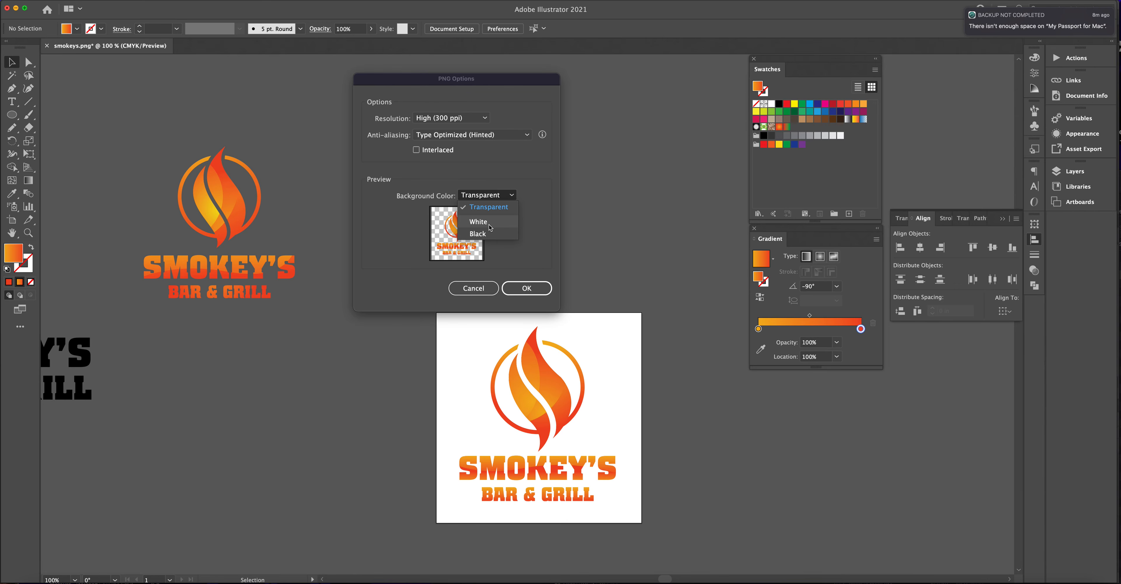
left_click(446, 97)
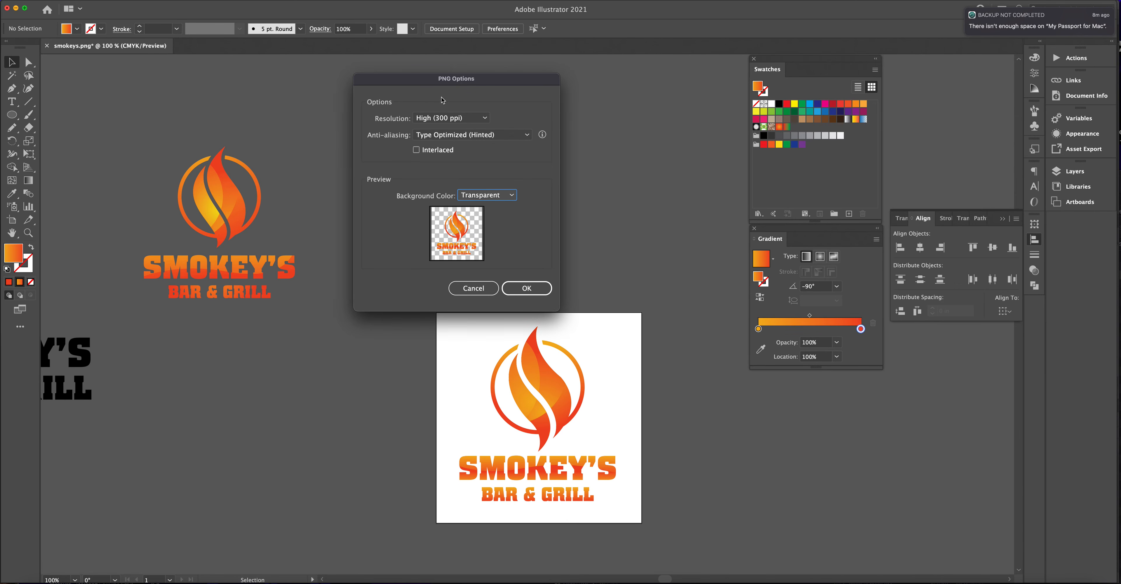
left_click(444, 120)
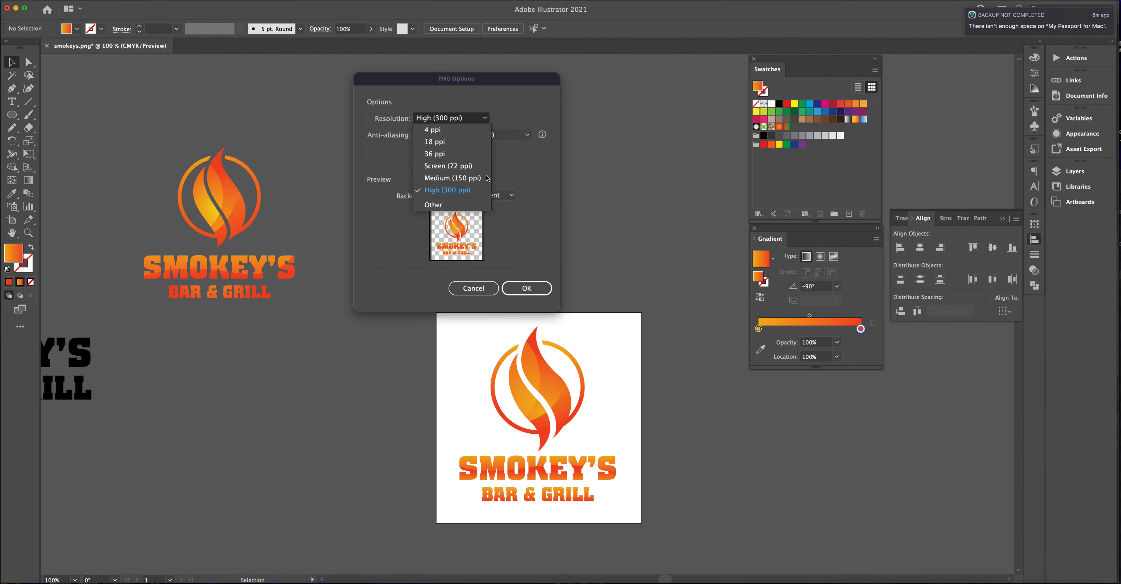
left_click(477, 181)
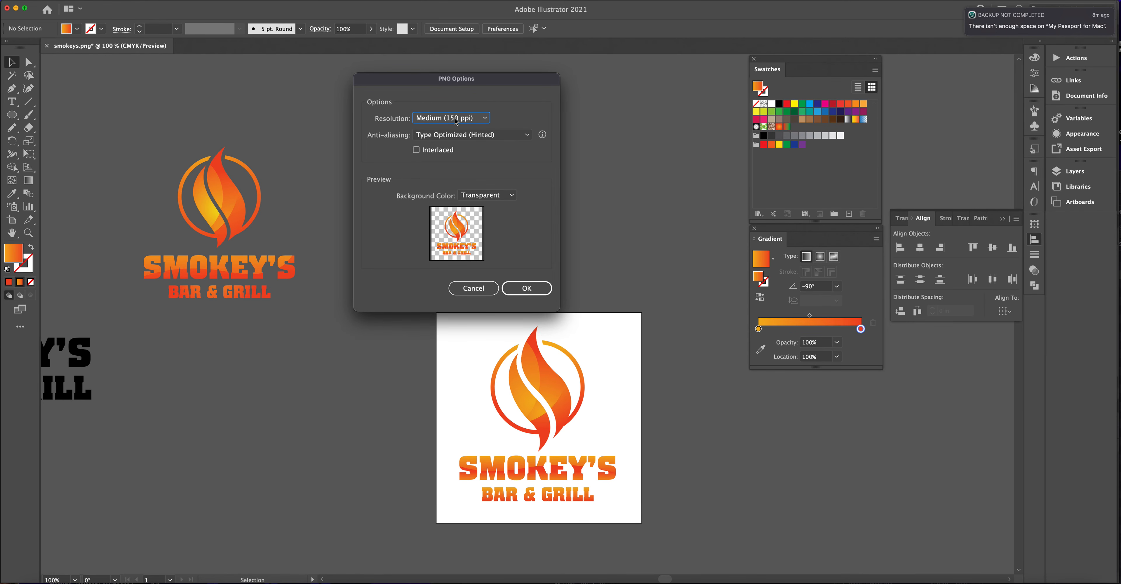
left_click(527, 291)
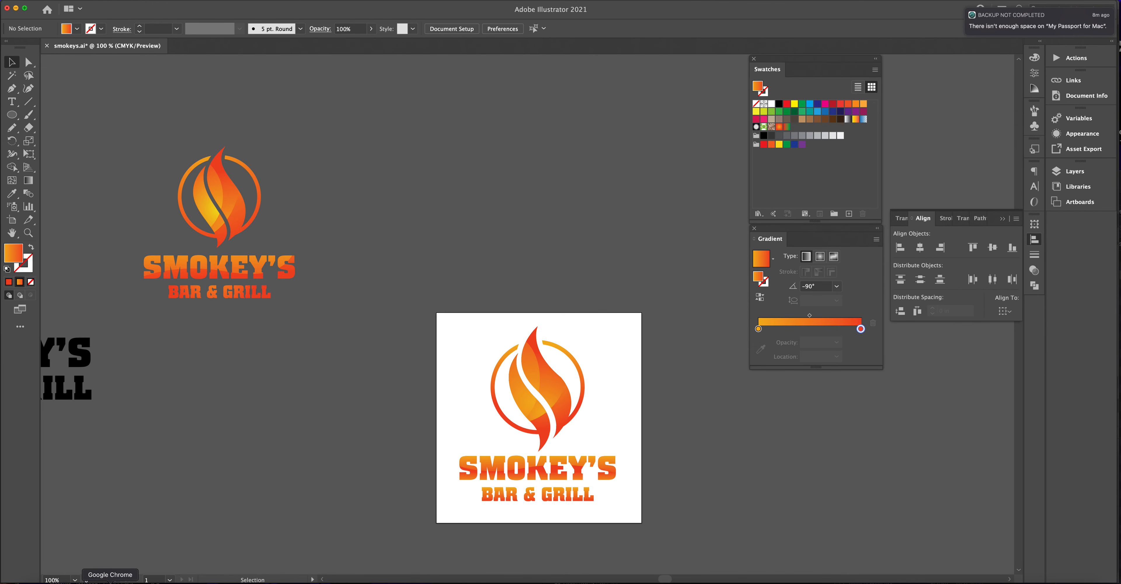
left_click(110, 582)
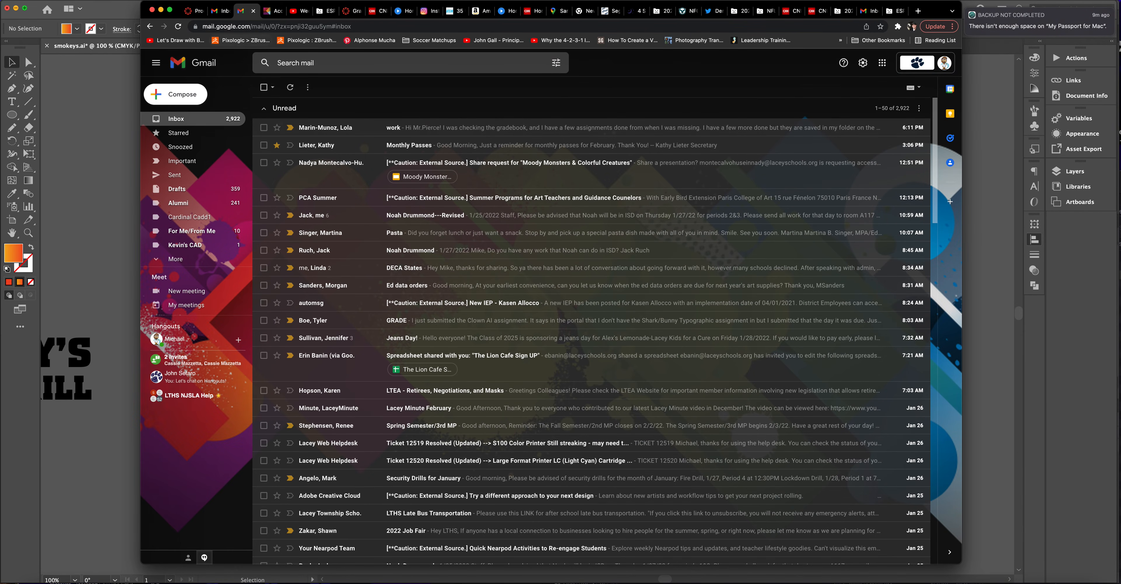
left_click(160, 9)
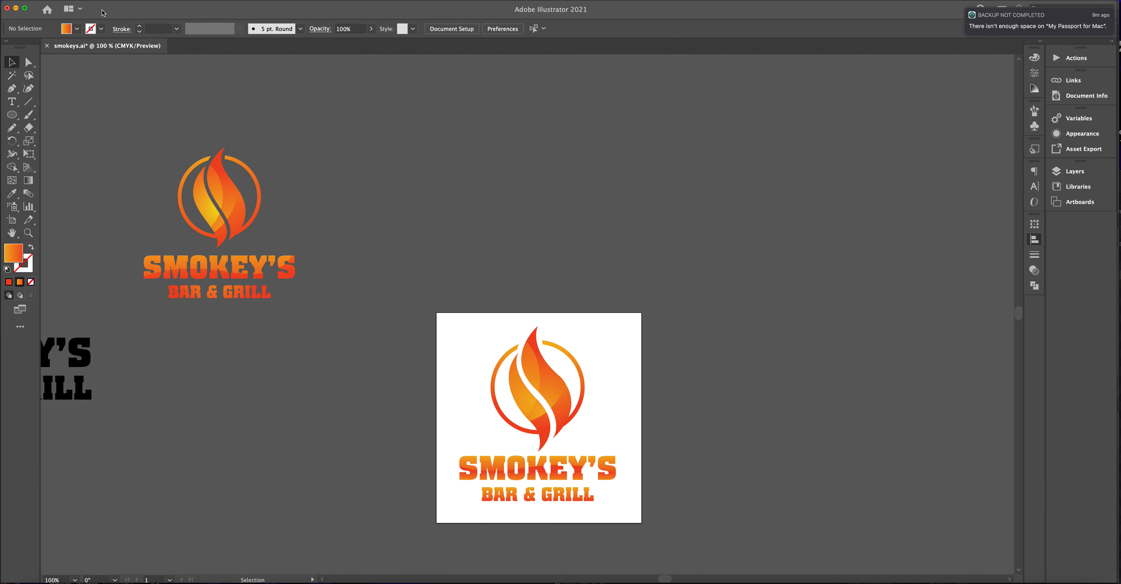
mouse_move(110, 12)
left_mouse_down()
mouse_move(173, 32)
mouse_move(109, 51)
mouse_move(109, 16)
left_mouse_up()
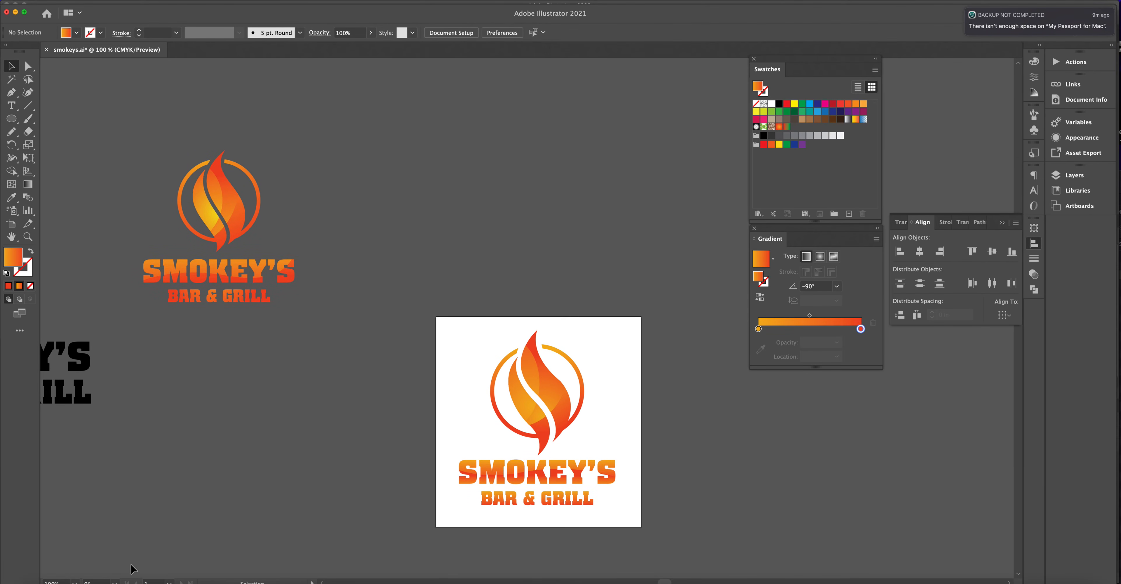
Step: Switch to Google Chrome and open the Test Branding Presentation from Google Slides in a new tab, with the window full screen
right_click(132, 573)
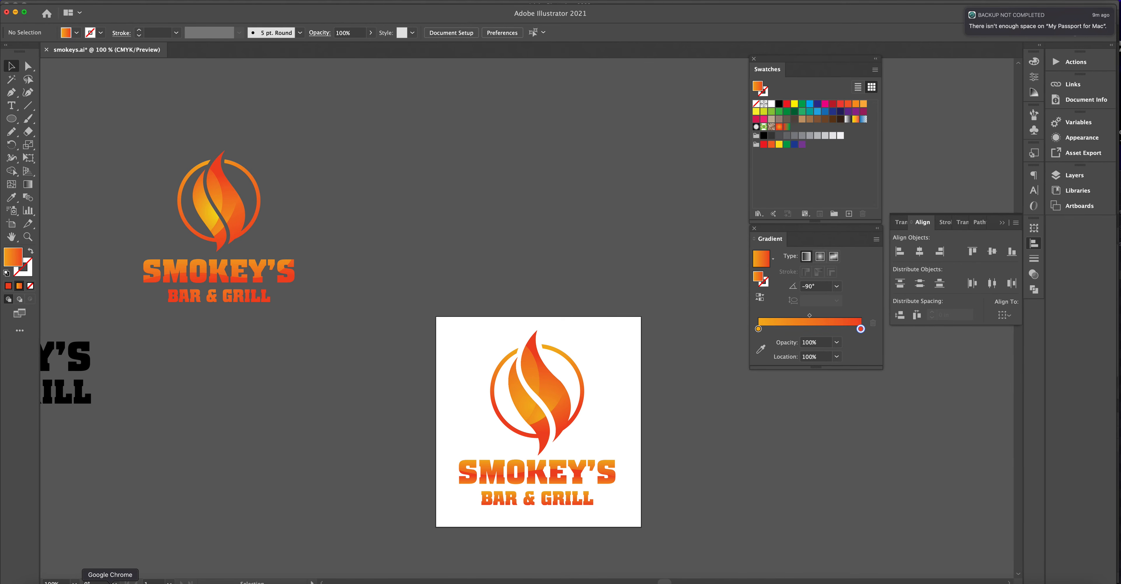
right_click(110, 581)
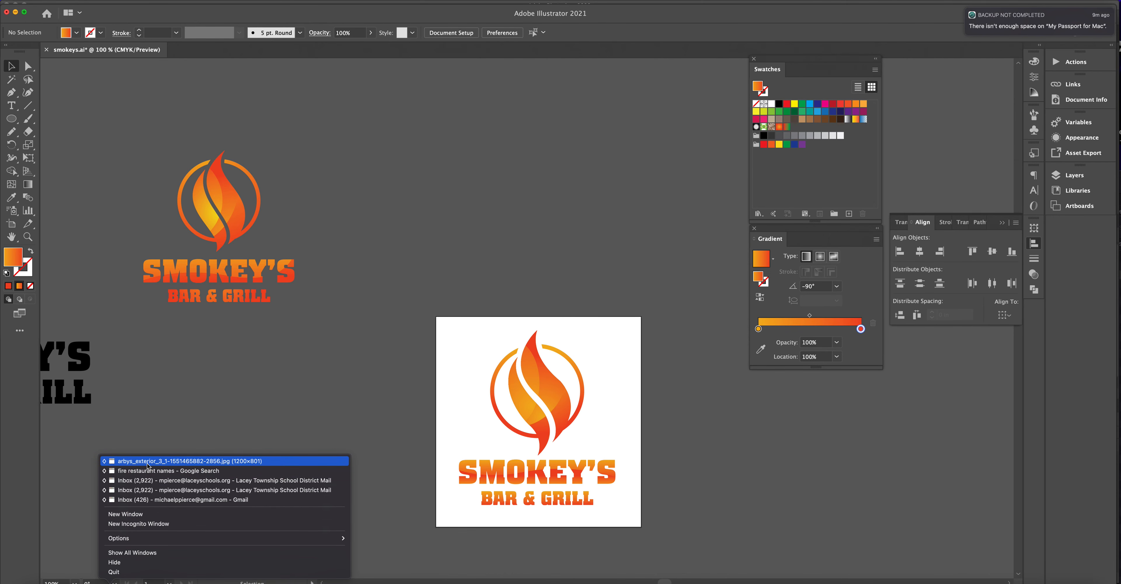
left_click(149, 482)
key("super+t")
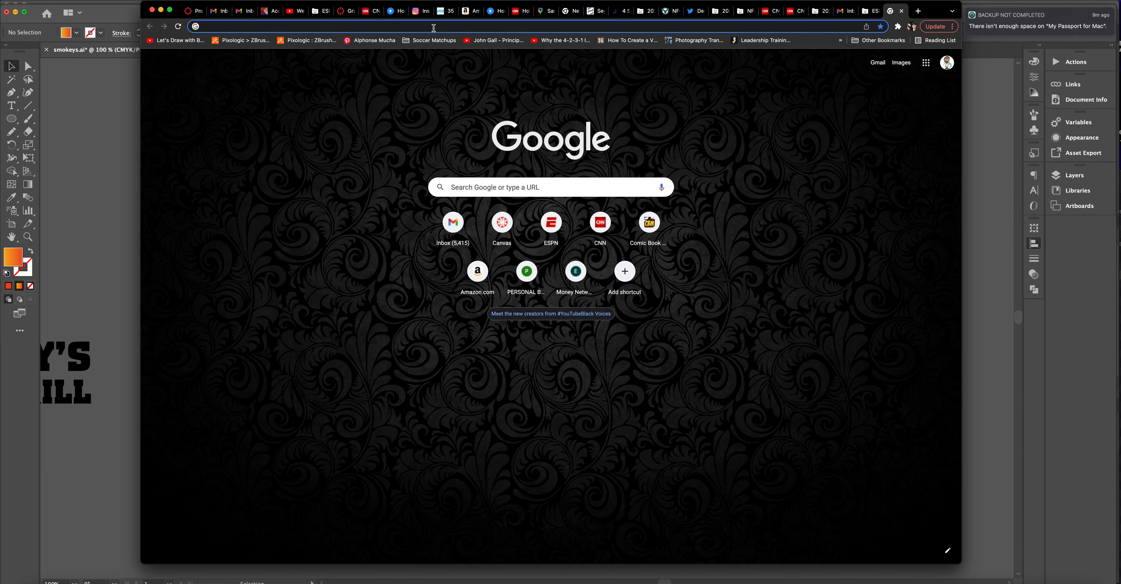
left_click(460, 30)
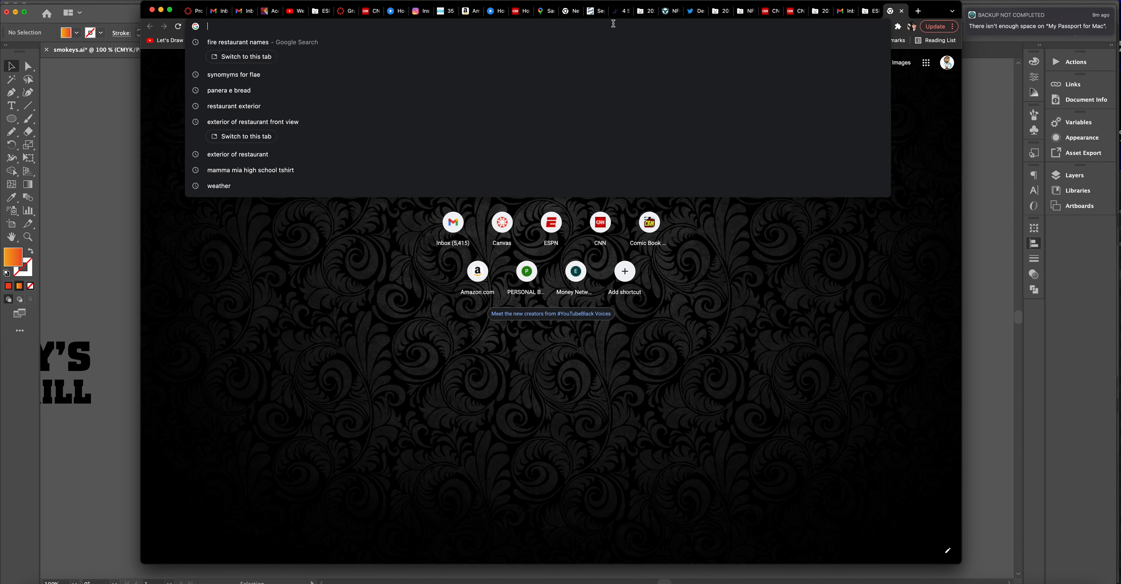
type("google")
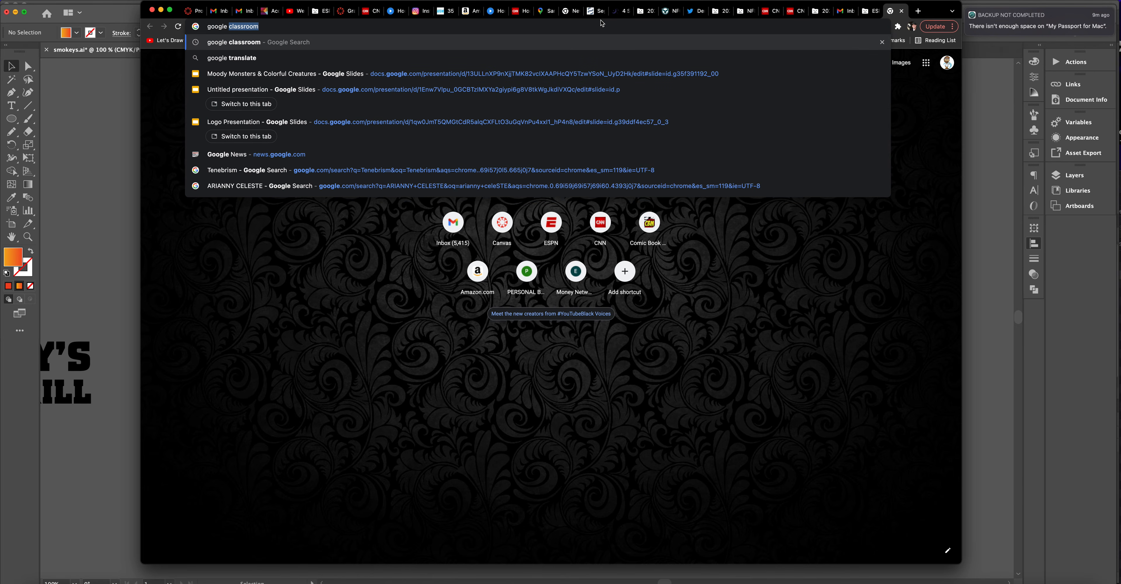
left_click(309, 90)
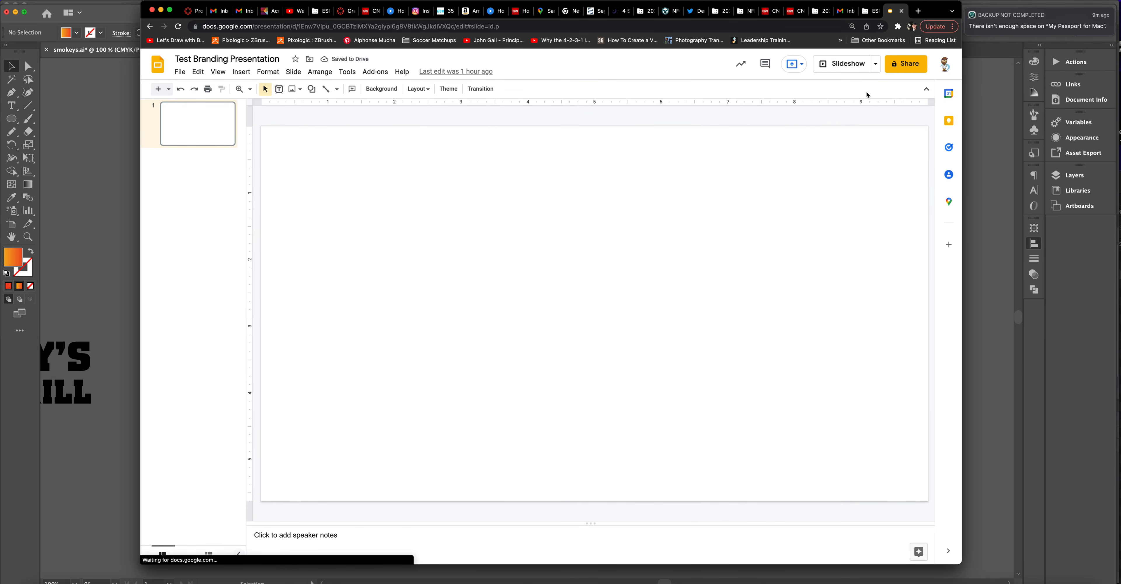
left_click(170, 10)
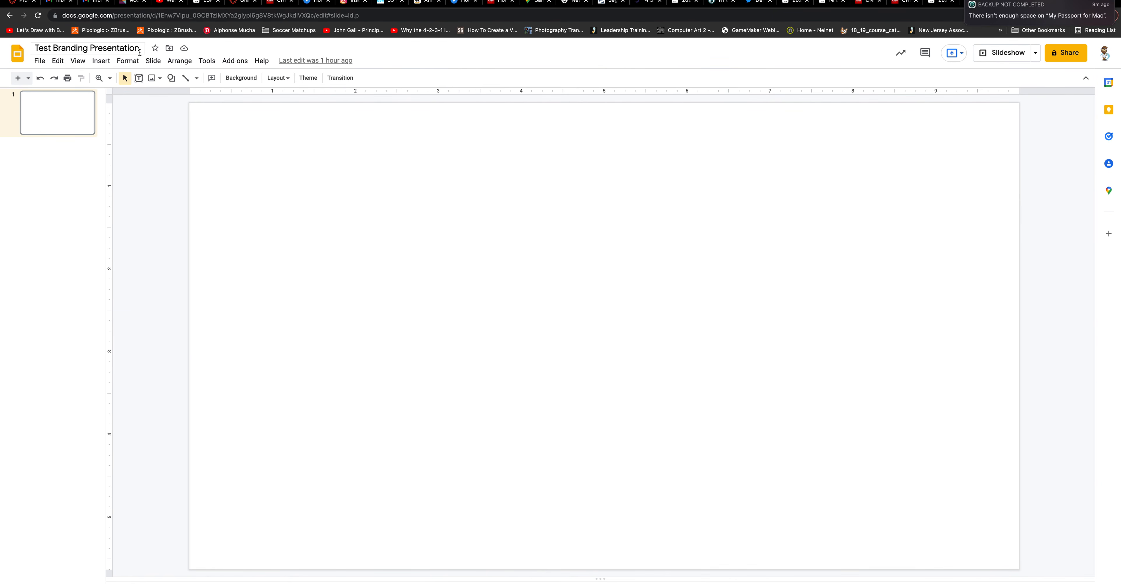
Step: Insert smokeys-01.png from the Downloads folder into the blank slide and move the logo to the slide's horizontal center
left_click(101, 62)
mouse_move(118, 82)
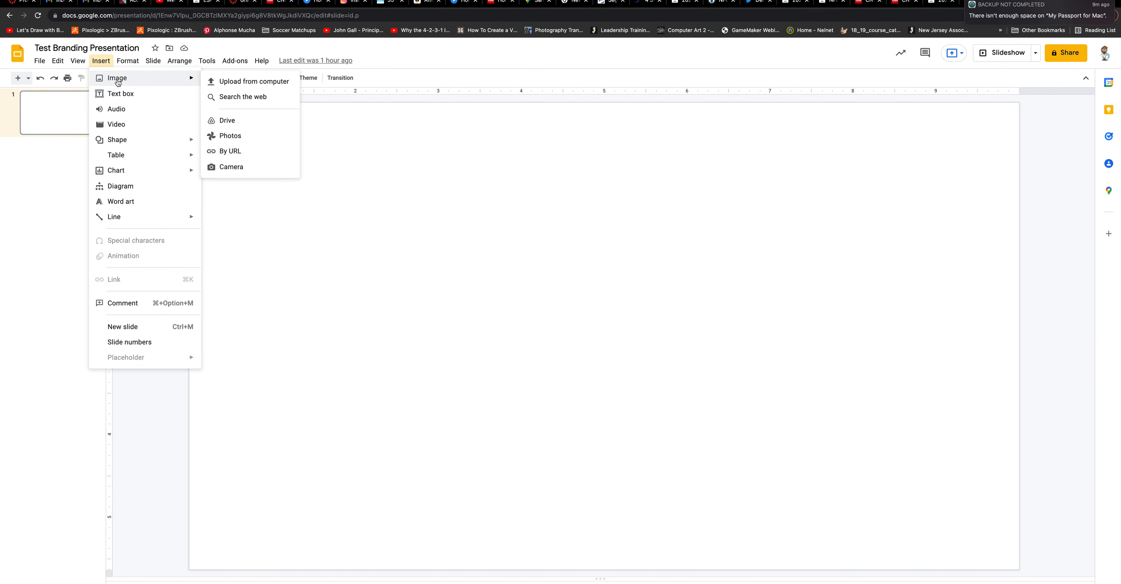
left_click(256, 83)
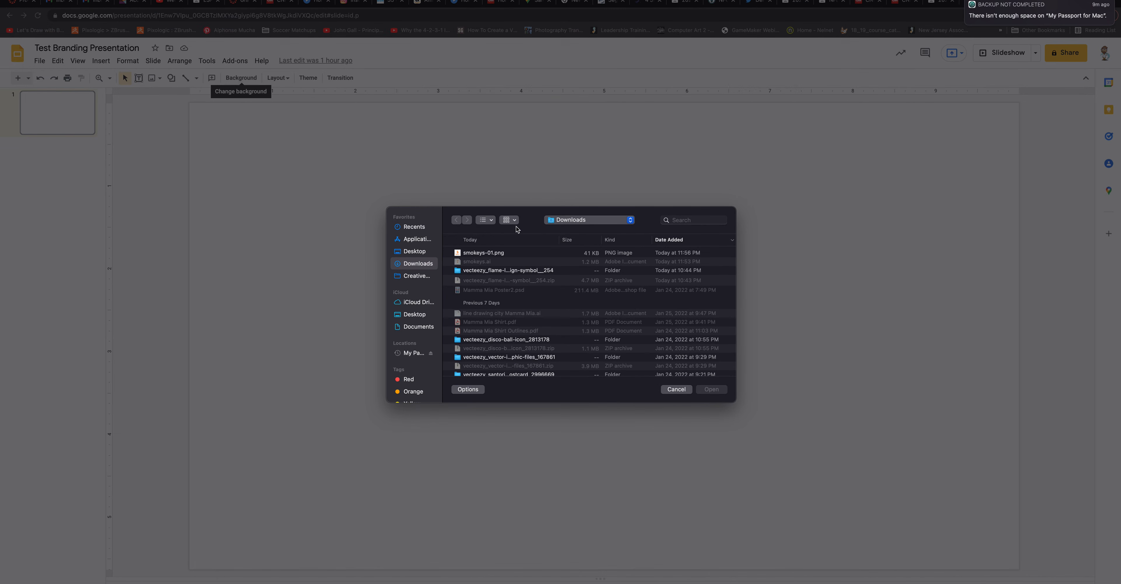
left_click(492, 254)
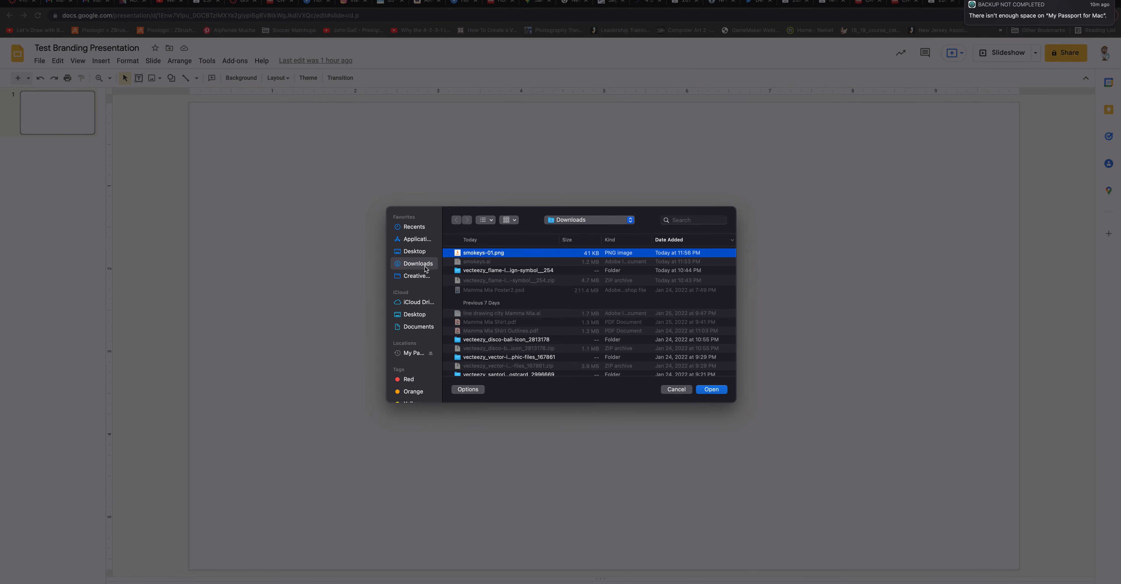
left_click(709, 392)
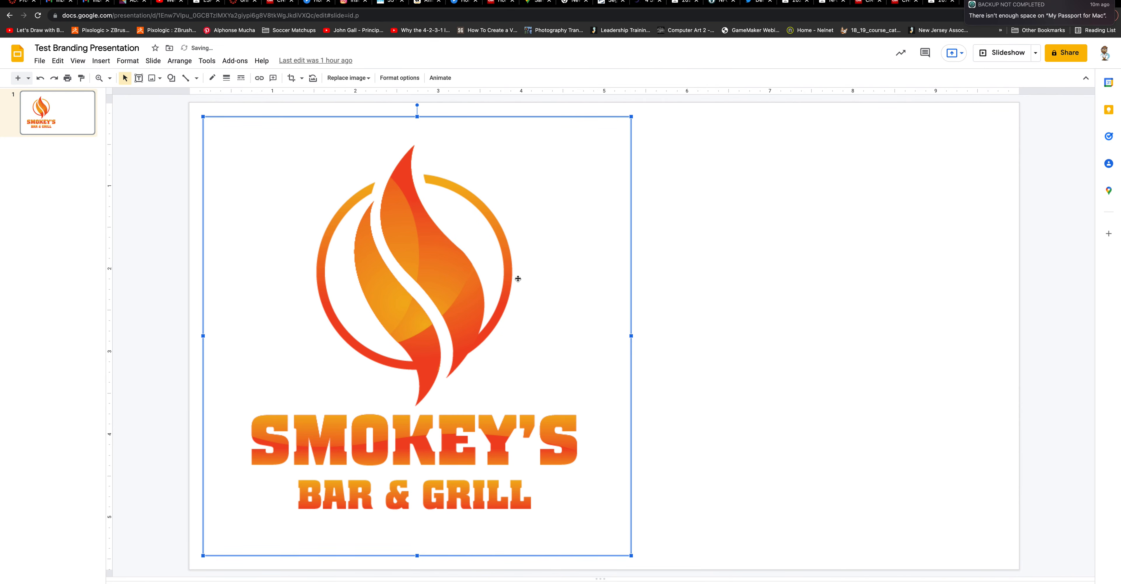
left_click_drag(437, 258, 632, 264)
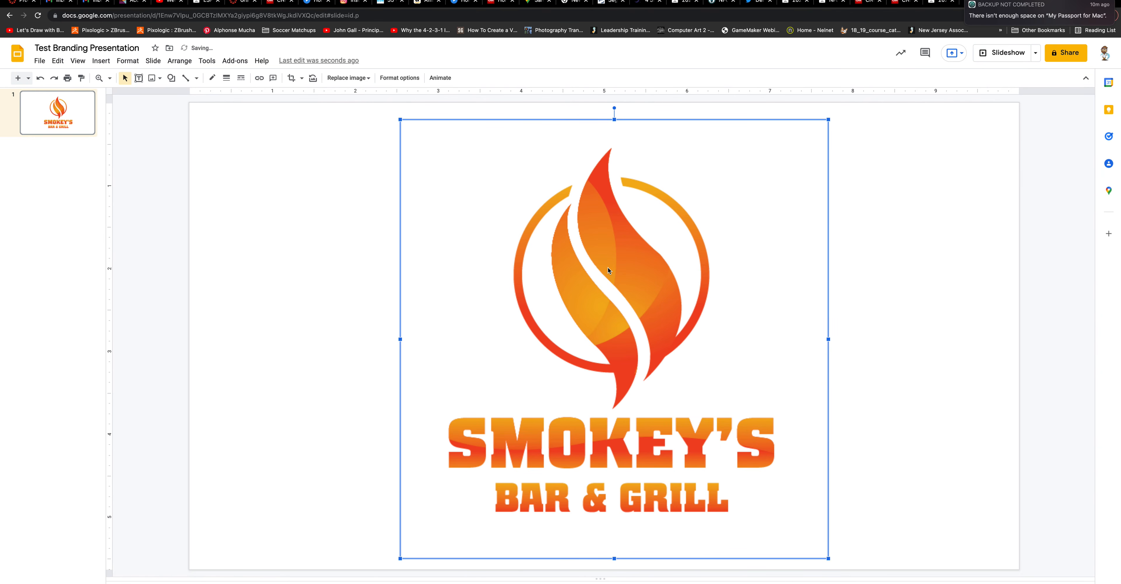
left_click(337, 183)
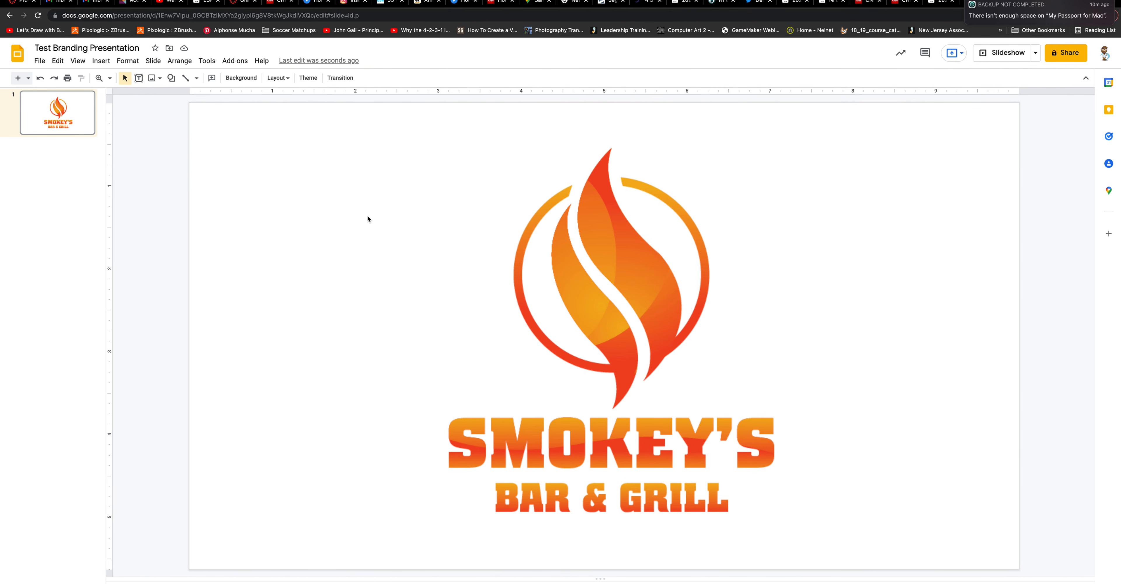
Step: Change the slide background to solid black to test the transparent logo against it
right_click(327, 201)
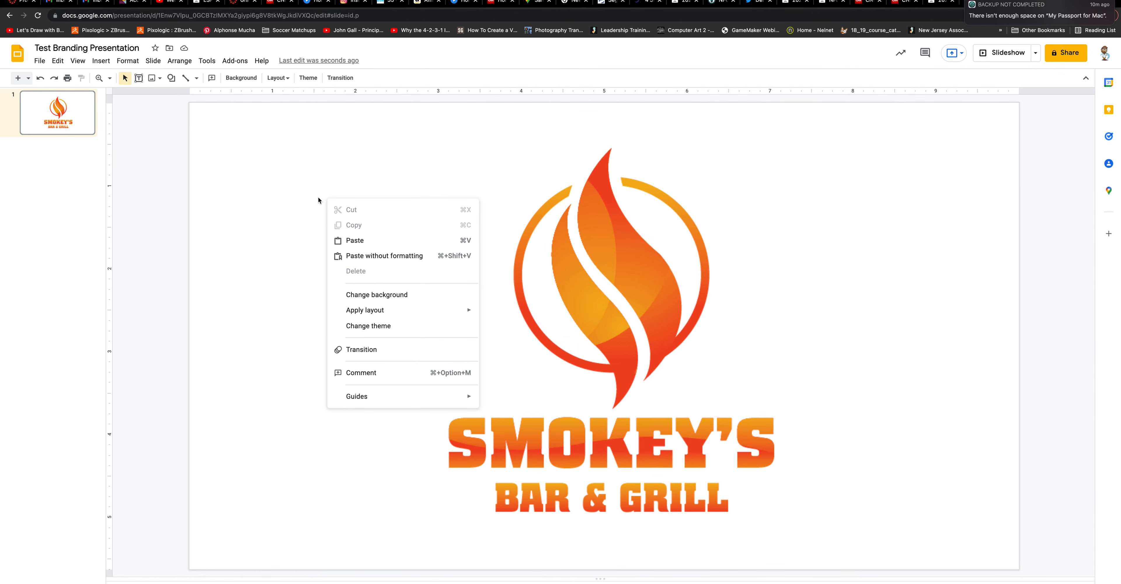
left_click(404, 296)
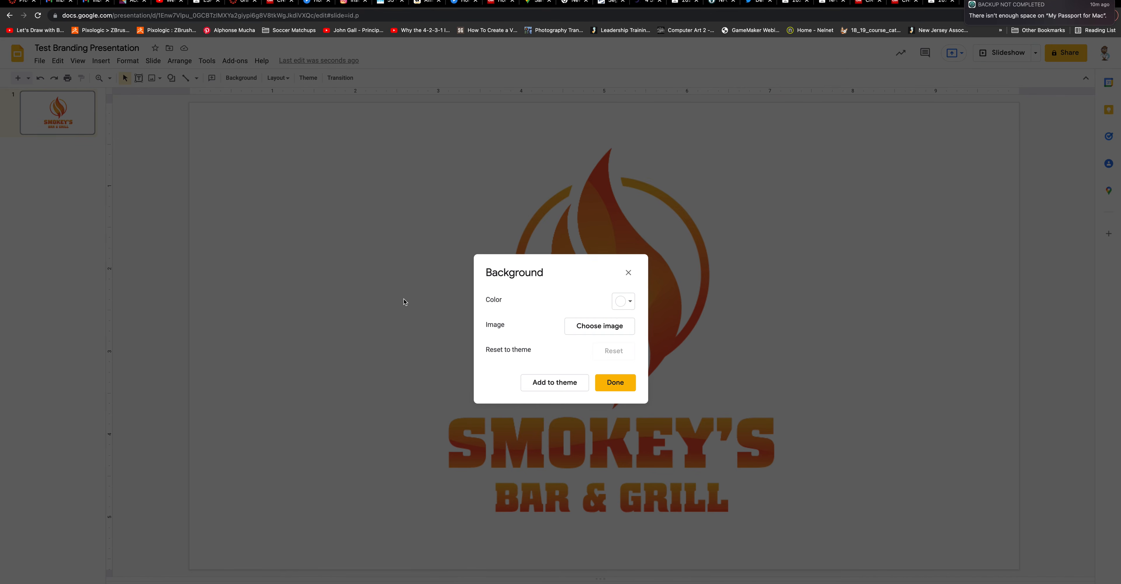
left_click(628, 307)
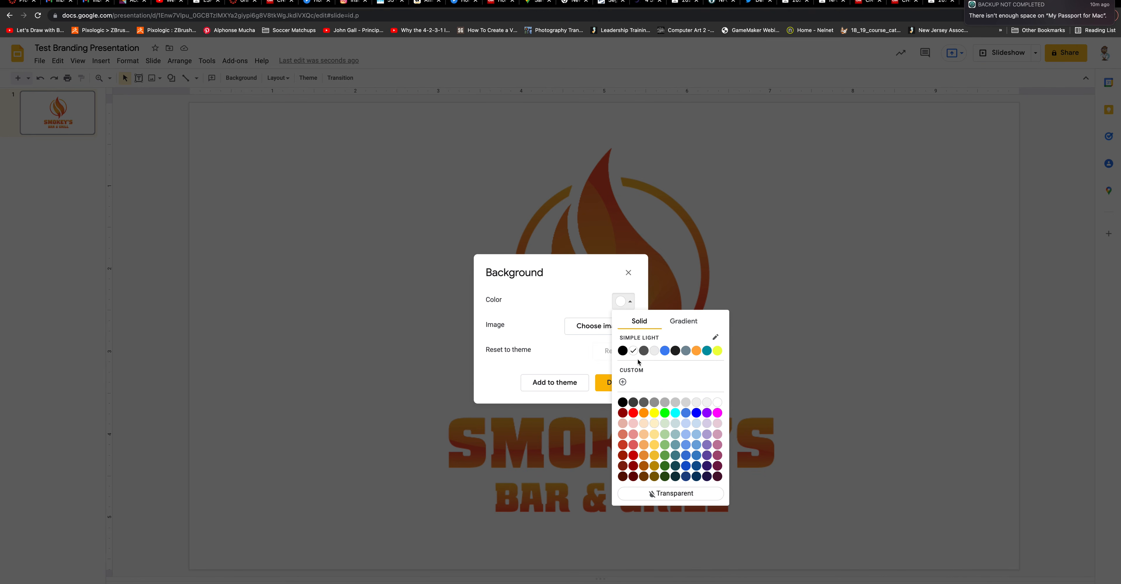
left_click(623, 351)
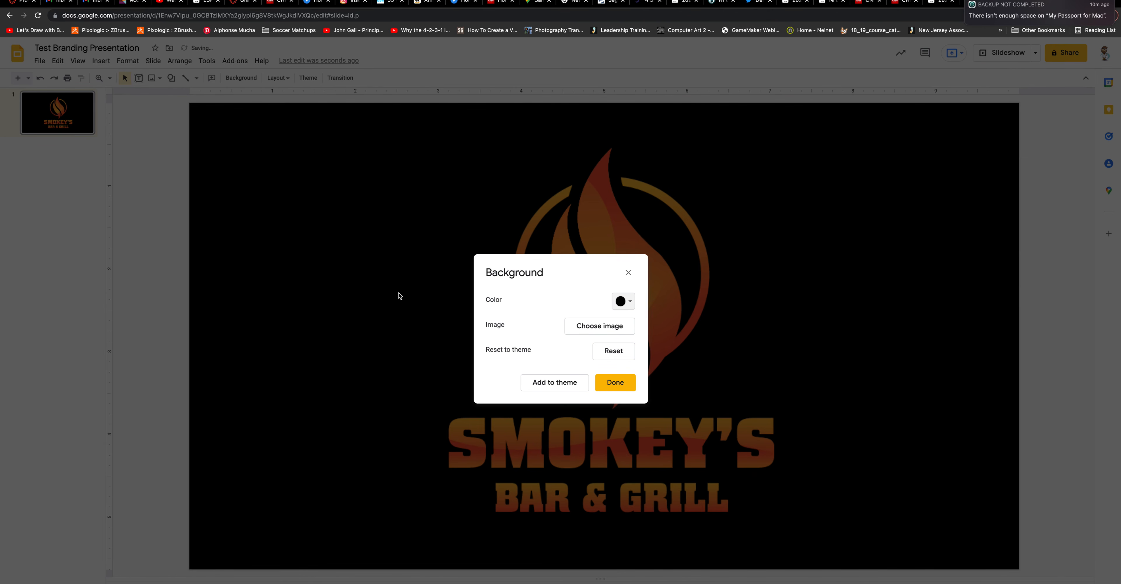
key("Escape")
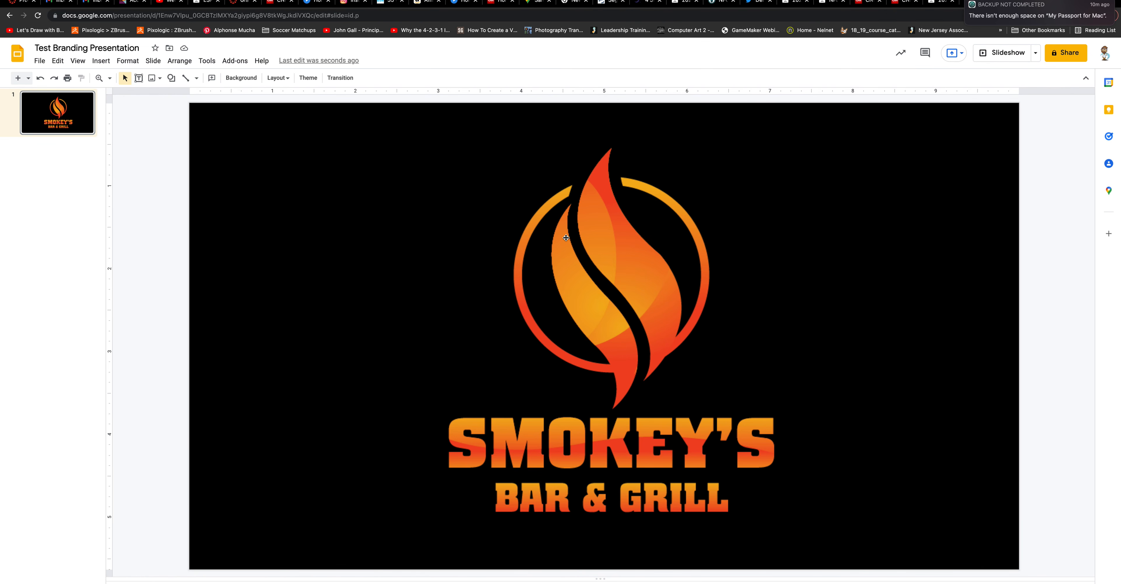
Step: Change the slide background to solid bright yellow to test the logo against it
right_click(368, 208)
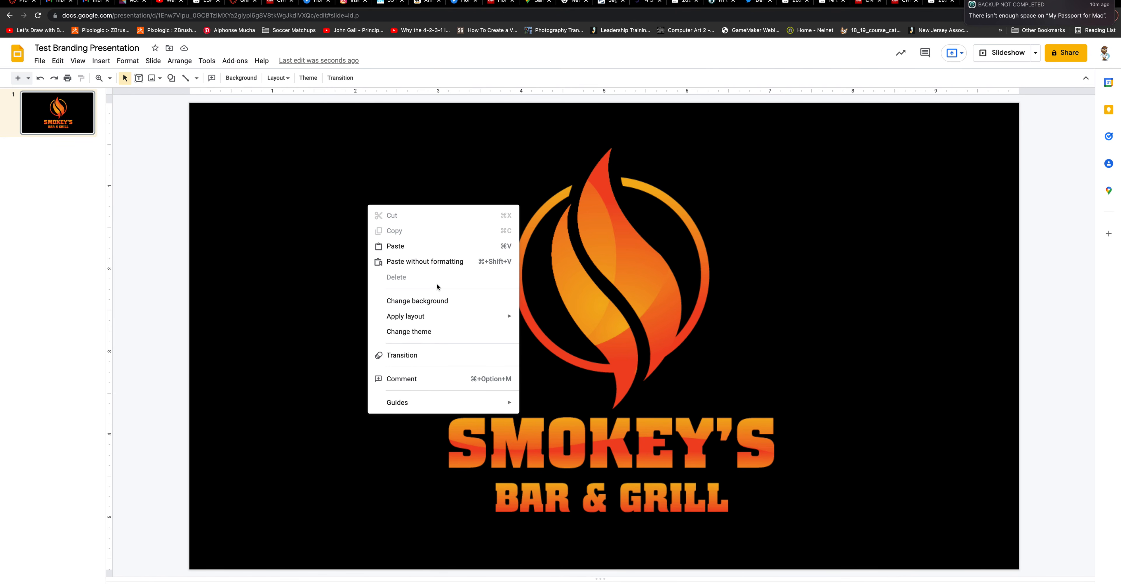
mouse_move(451, 324)
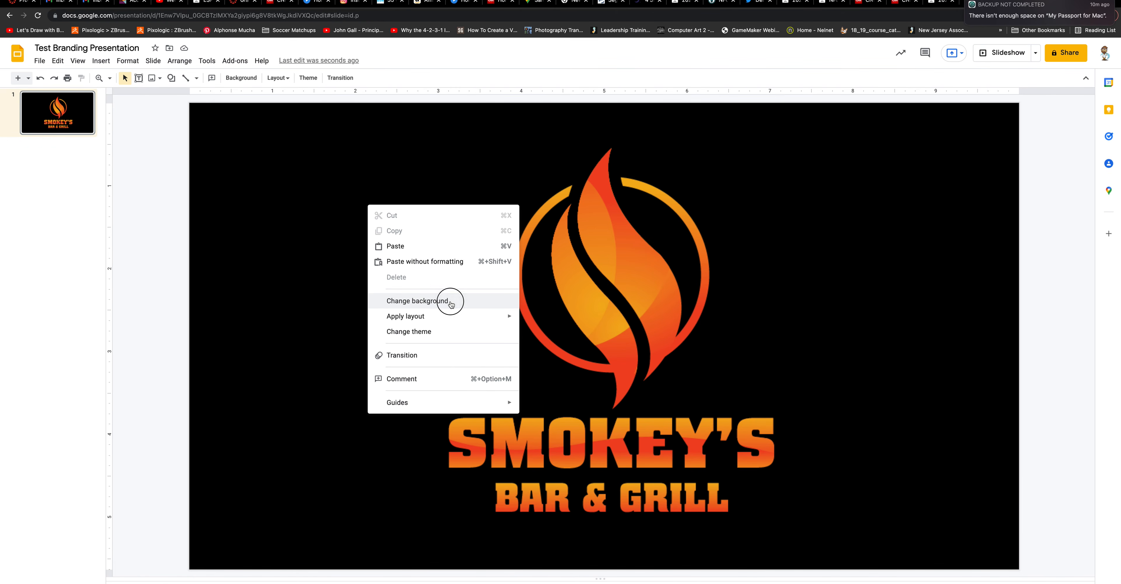
left_click(451, 304)
left_click(620, 303)
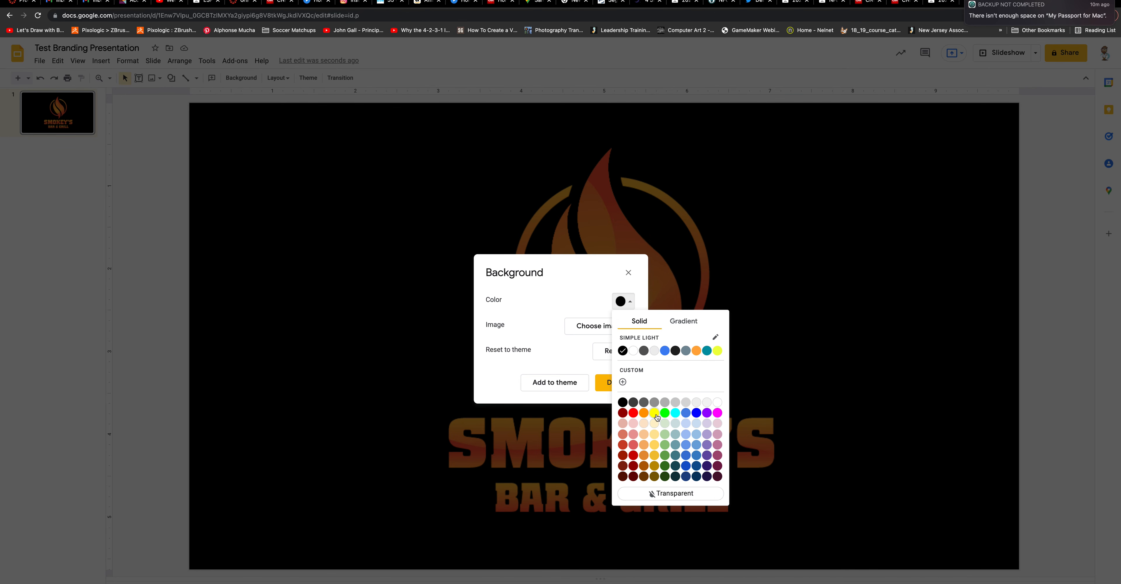
left_click(654, 415)
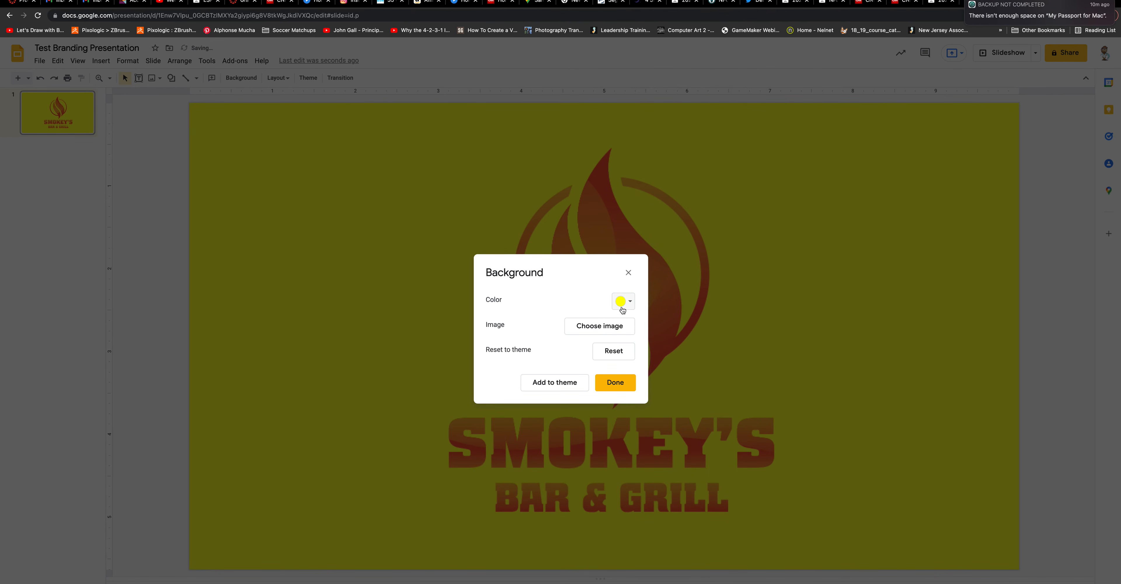
left_click(628, 273)
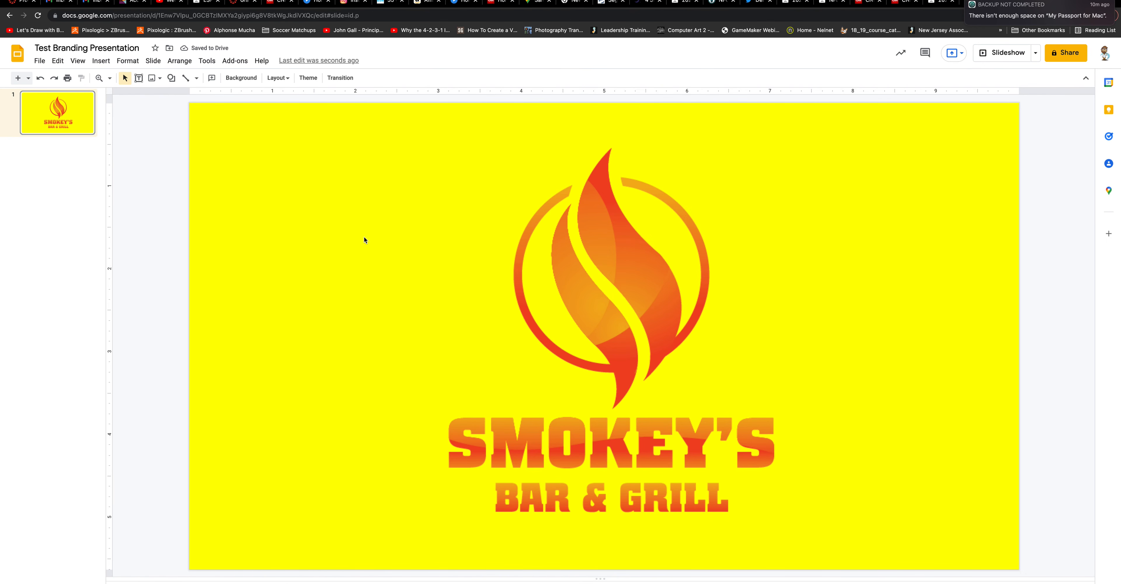
Step: Change the slide background to solid cornflower blue to test the logo against it
right_click(358, 227)
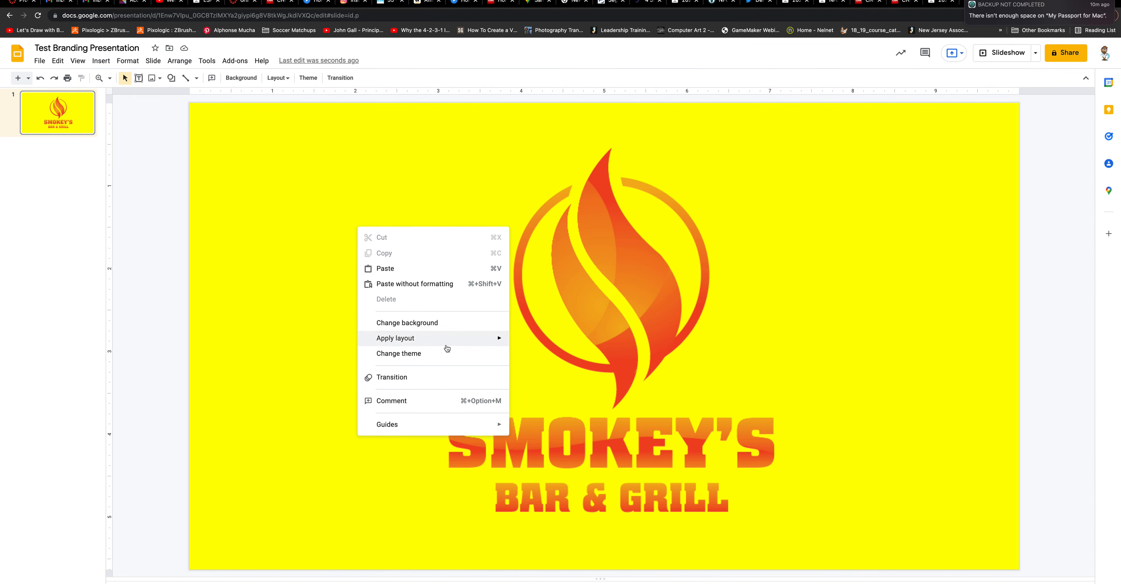
mouse_move(443, 344)
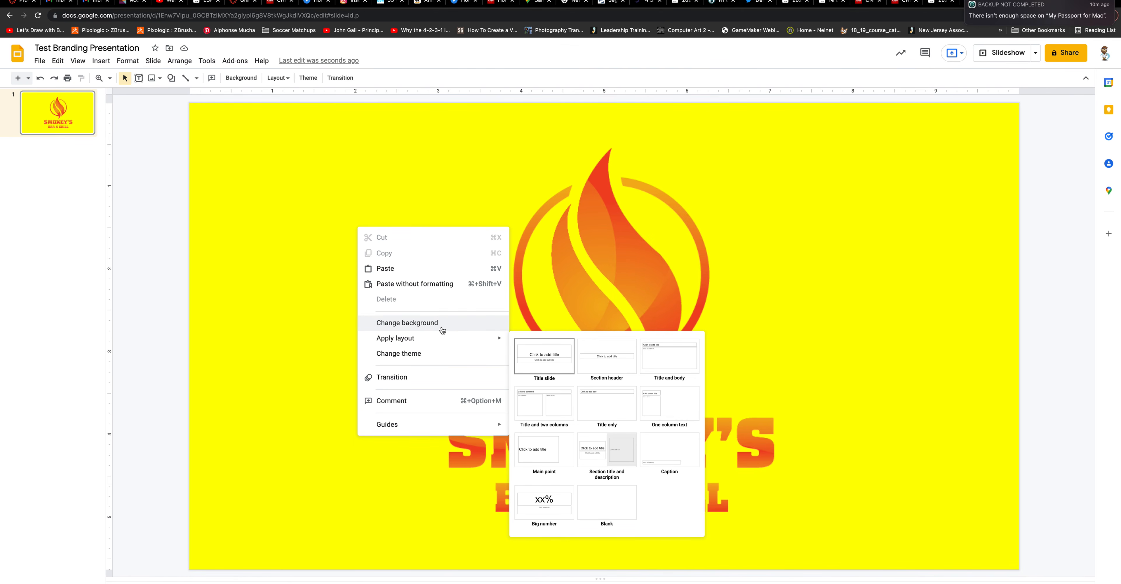
left_click(441, 323)
left_click(623, 300)
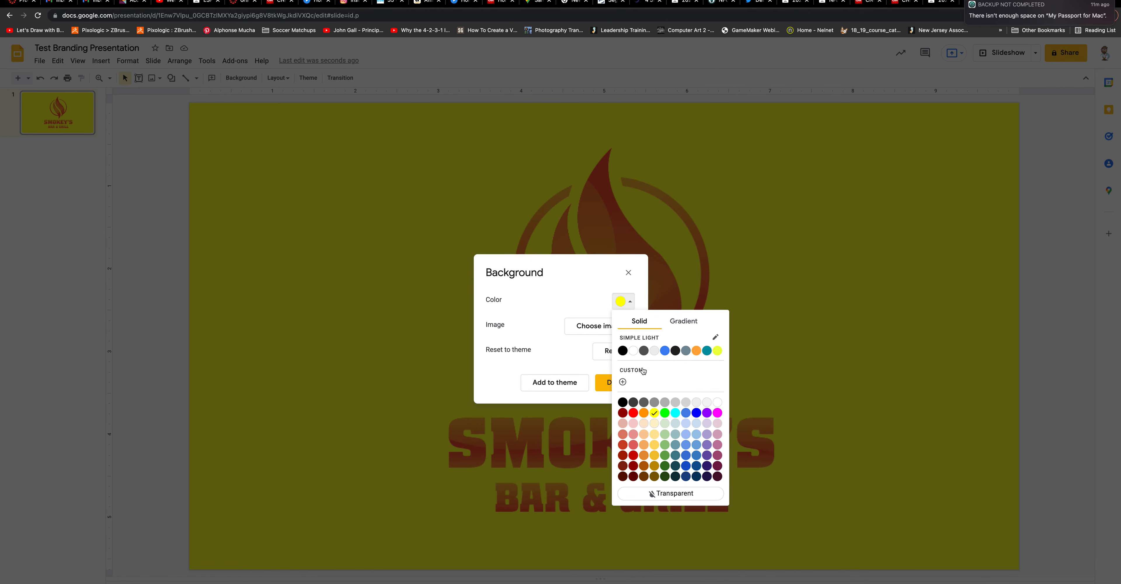
left_click(686, 413)
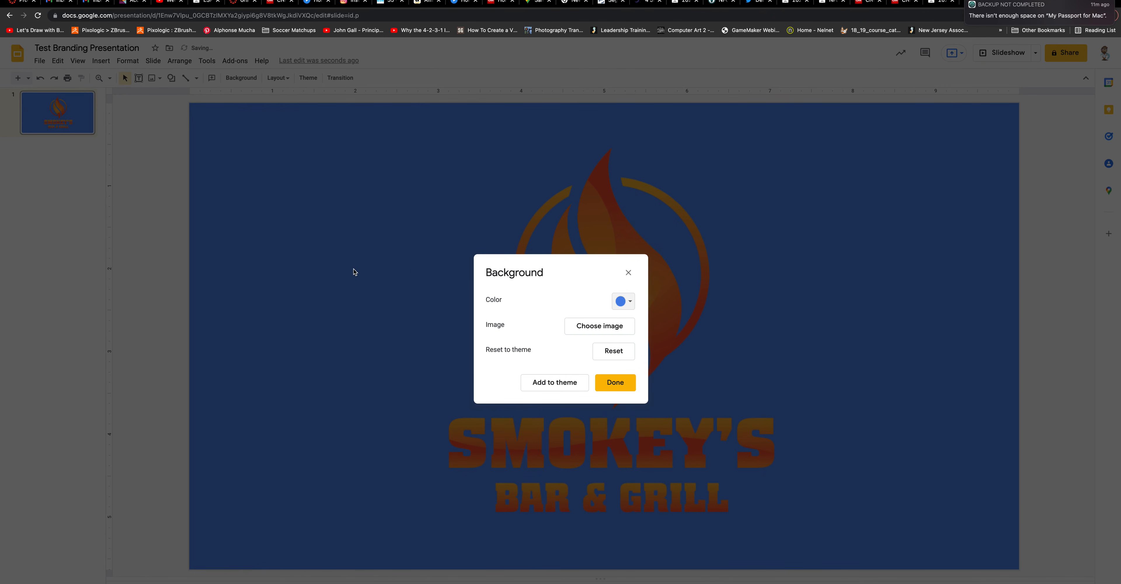
left_click(614, 381)
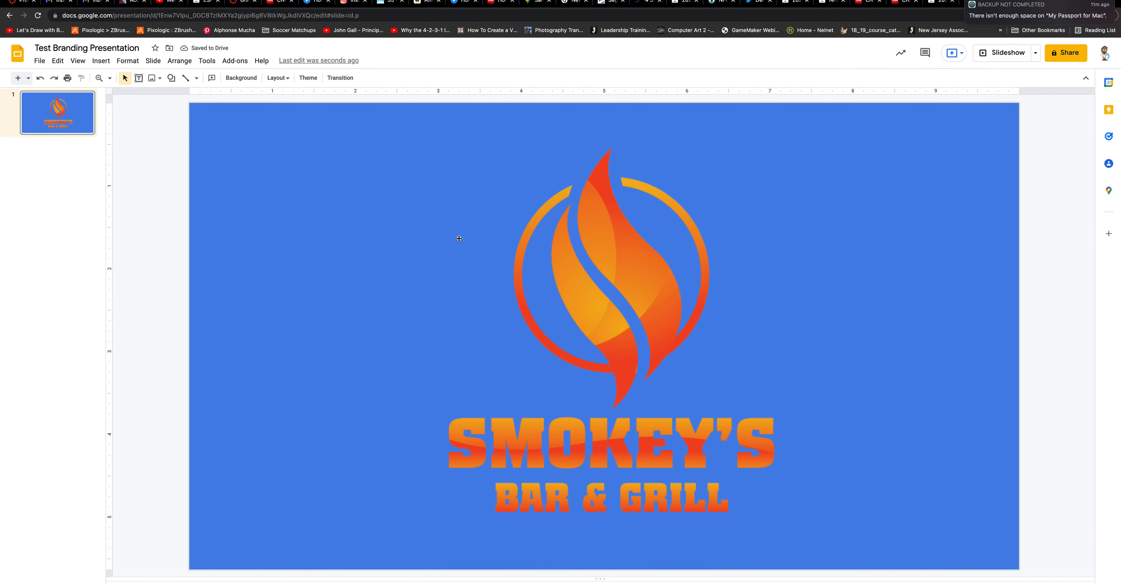
Step: Change the slide background to the muted blue-gray theme color to test the logo against it
right_click(364, 228)
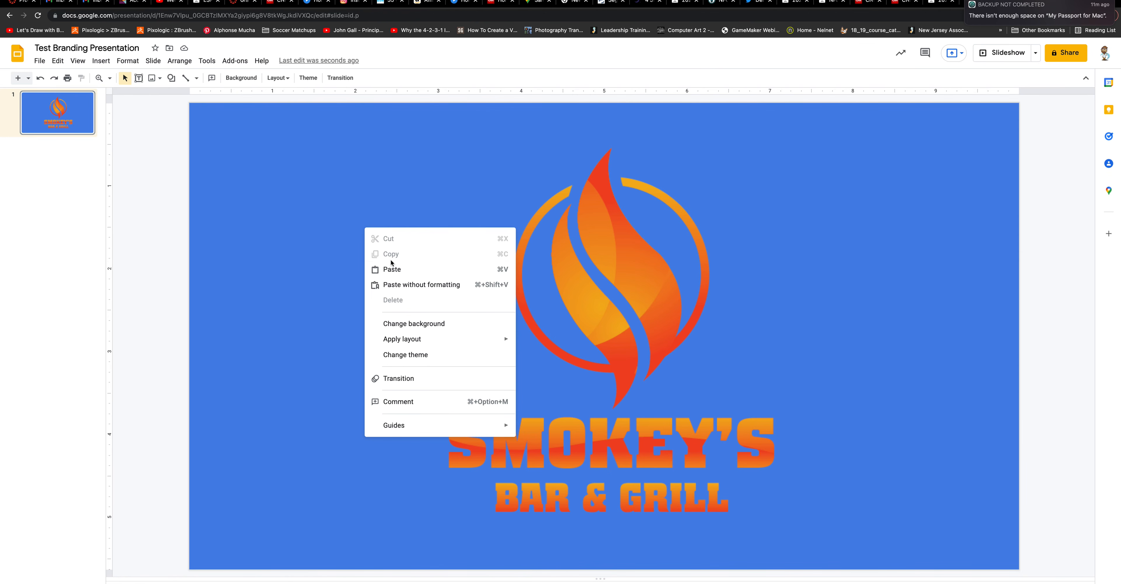
left_click(426, 324)
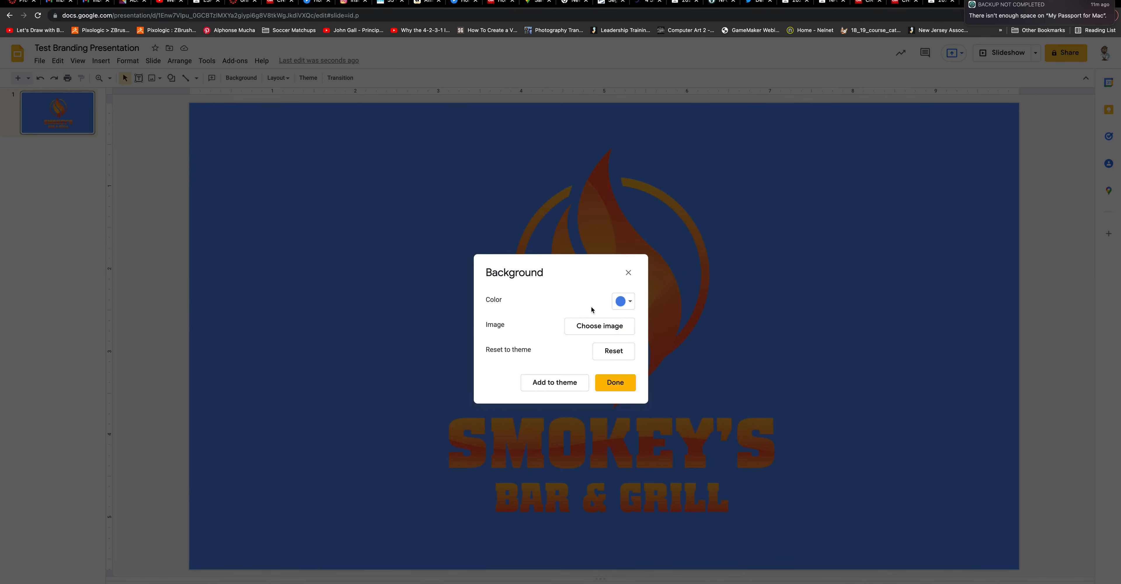
left_click(628, 303)
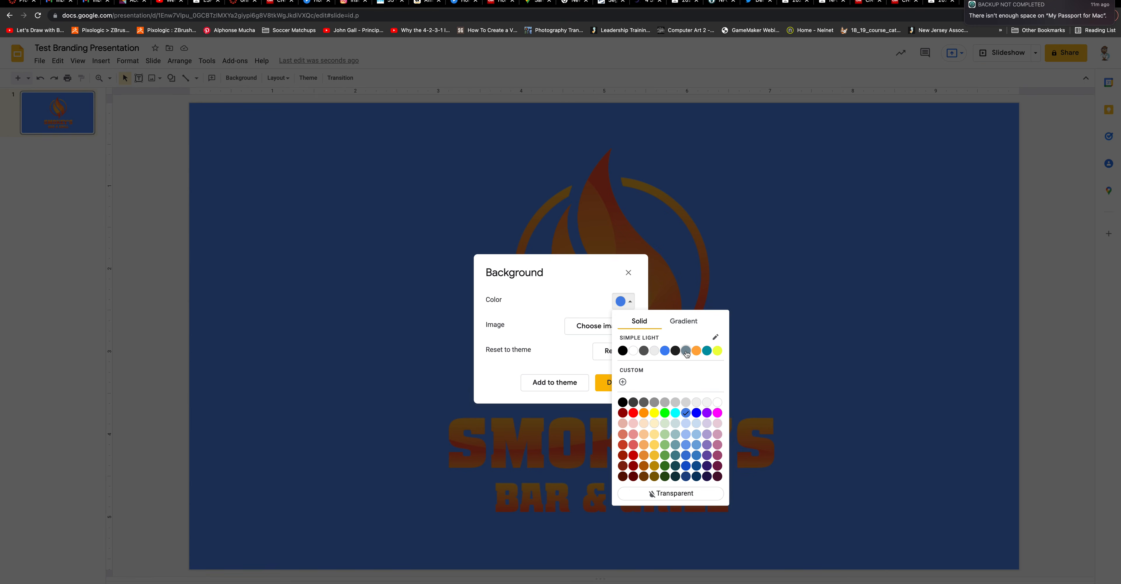
left_click(686, 350)
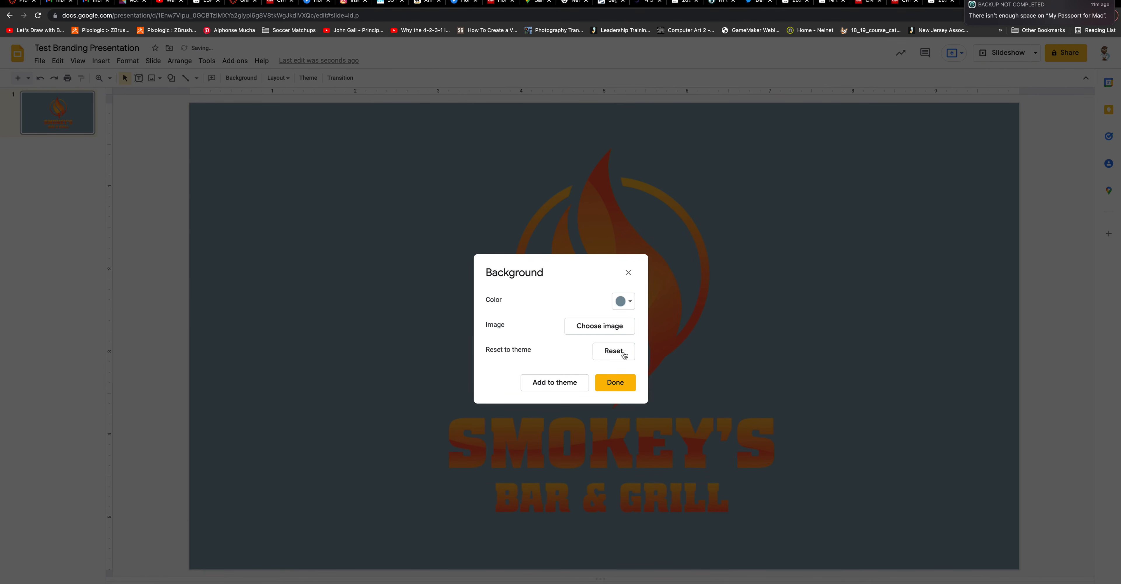
left_click(617, 383)
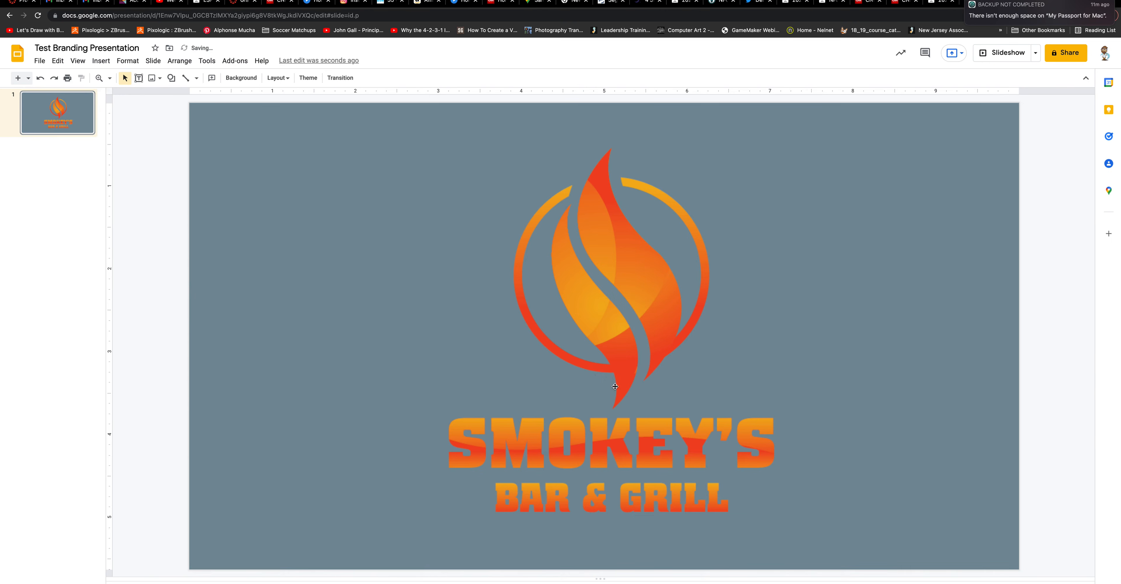
Step: Change the slide background to a solid medium-dark gray to test the logo against it
right_click(370, 238)
left_click(438, 338)
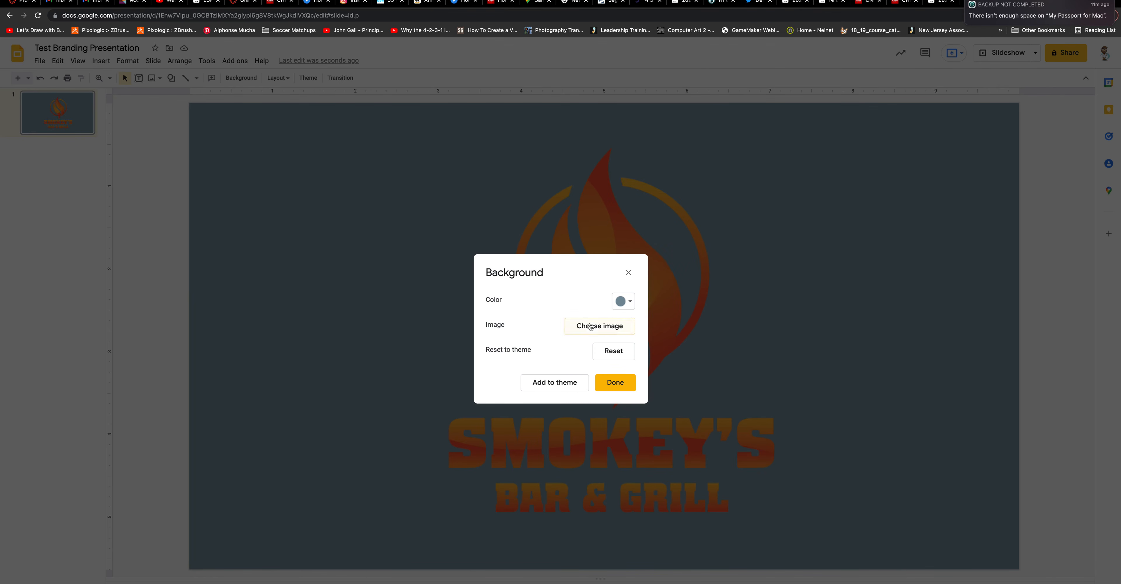
left_click(622, 301)
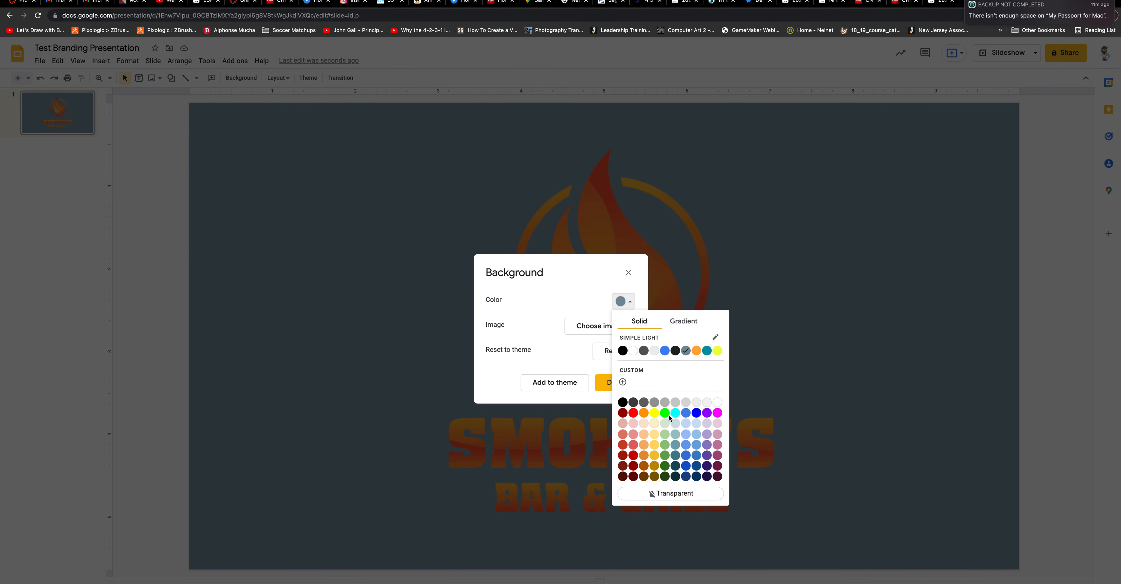
left_click(633, 402)
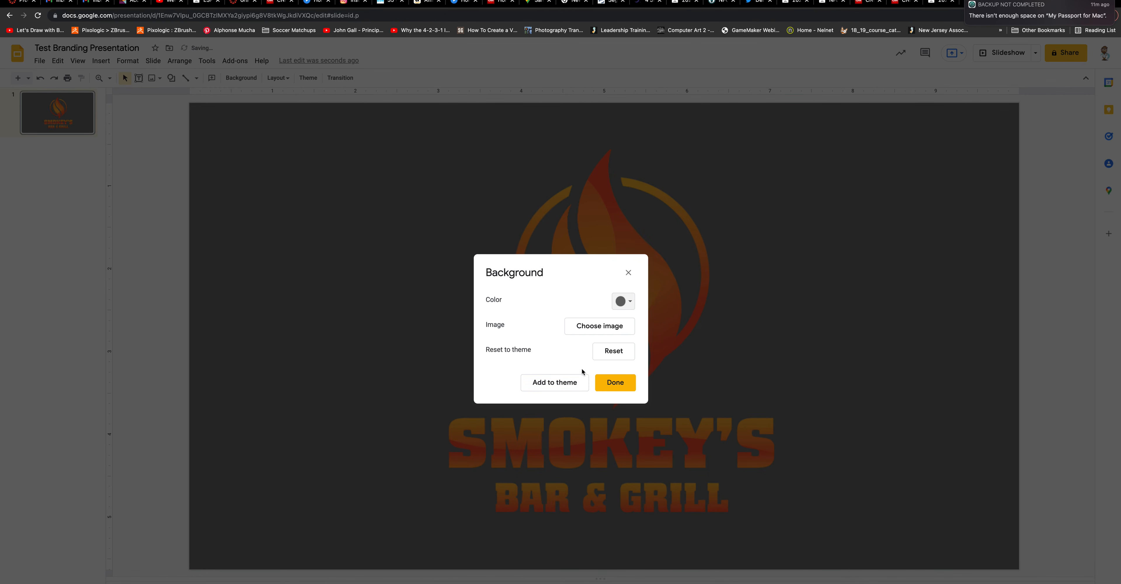
left_click(607, 380)
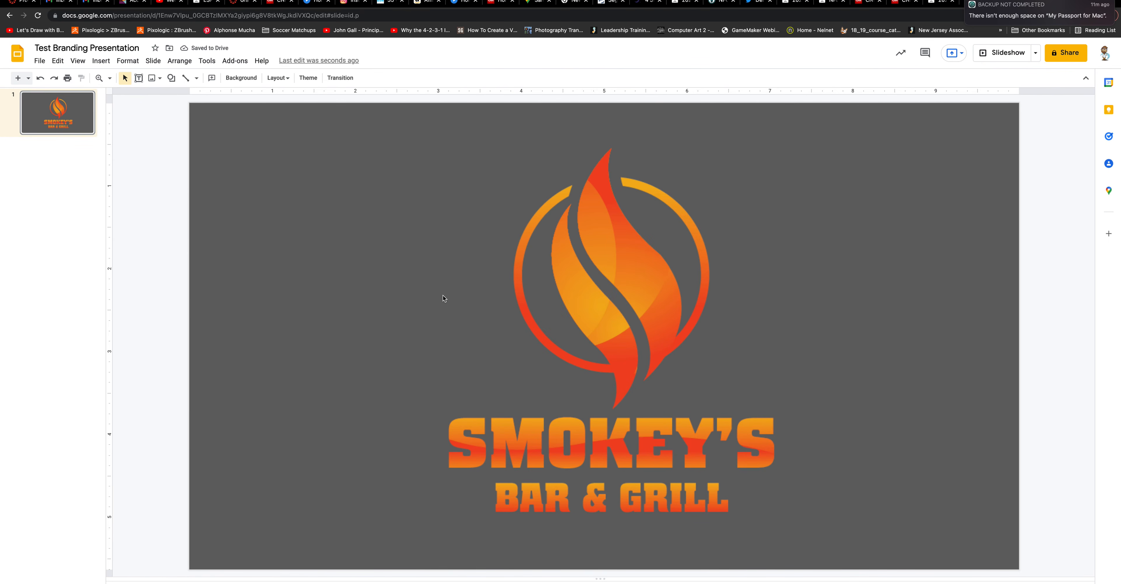
Step: Set the slide background to a darker charcoal gray behind the logo and leave nothing selected
right_click(389, 213)
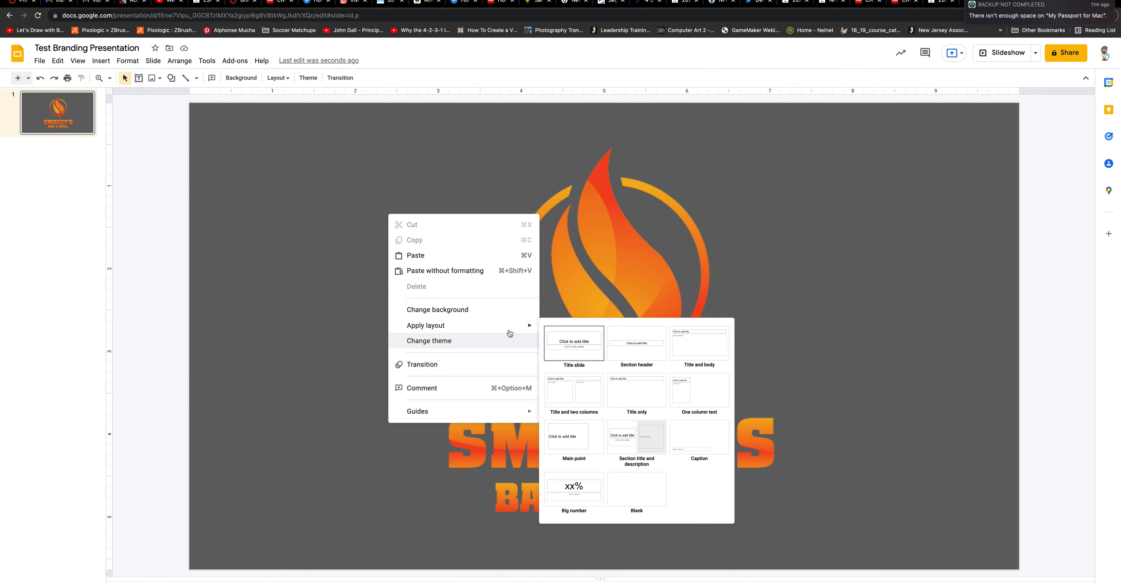
left_click(448, 309)
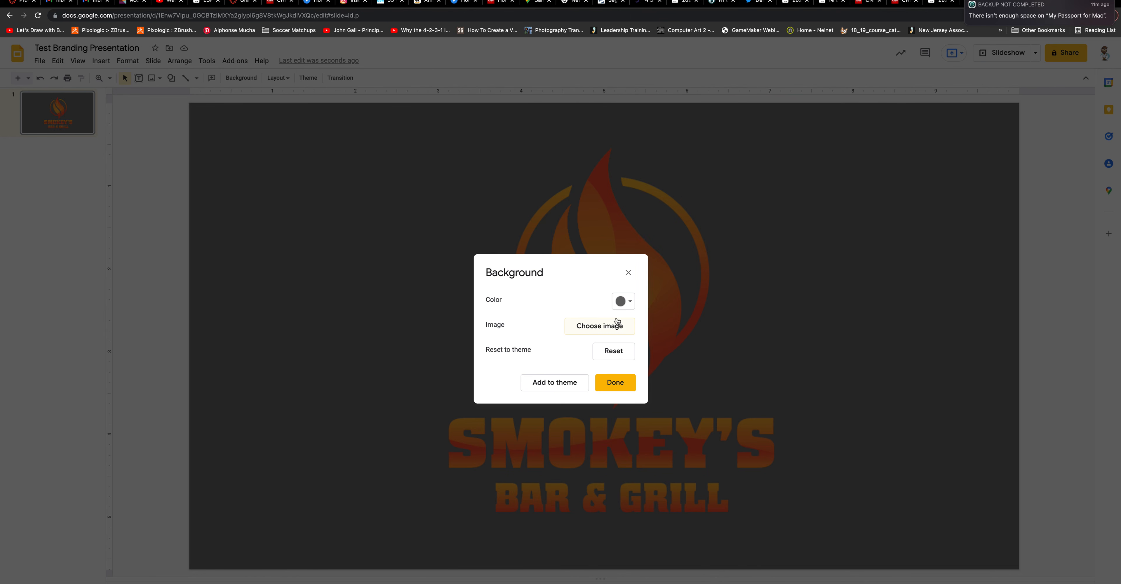
left_click(627, 305)
left_click(632, 404)
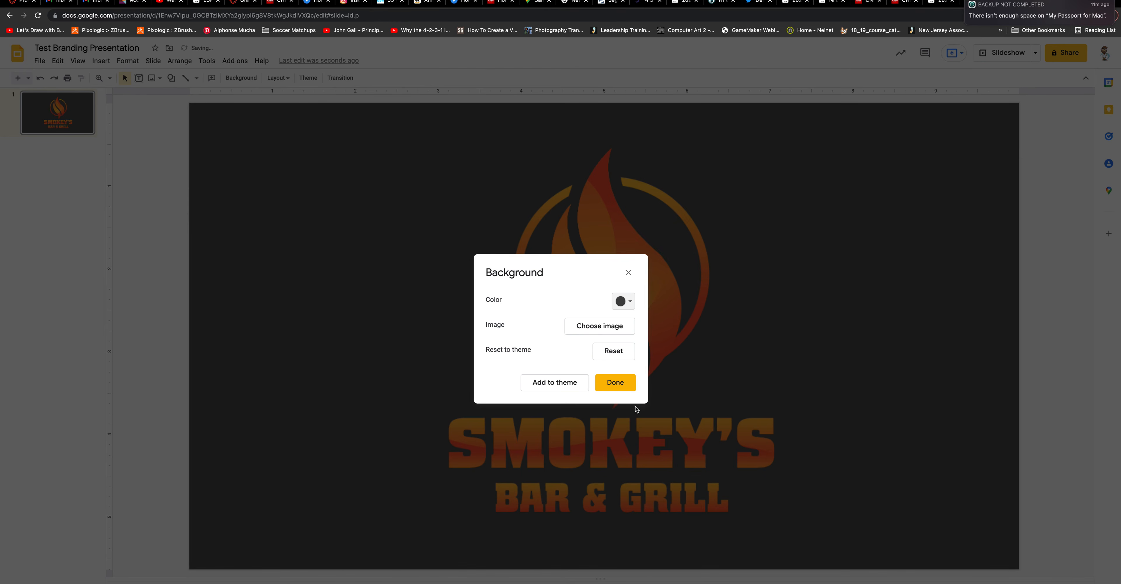
left_click(611, 381)
left_click(422, 307)
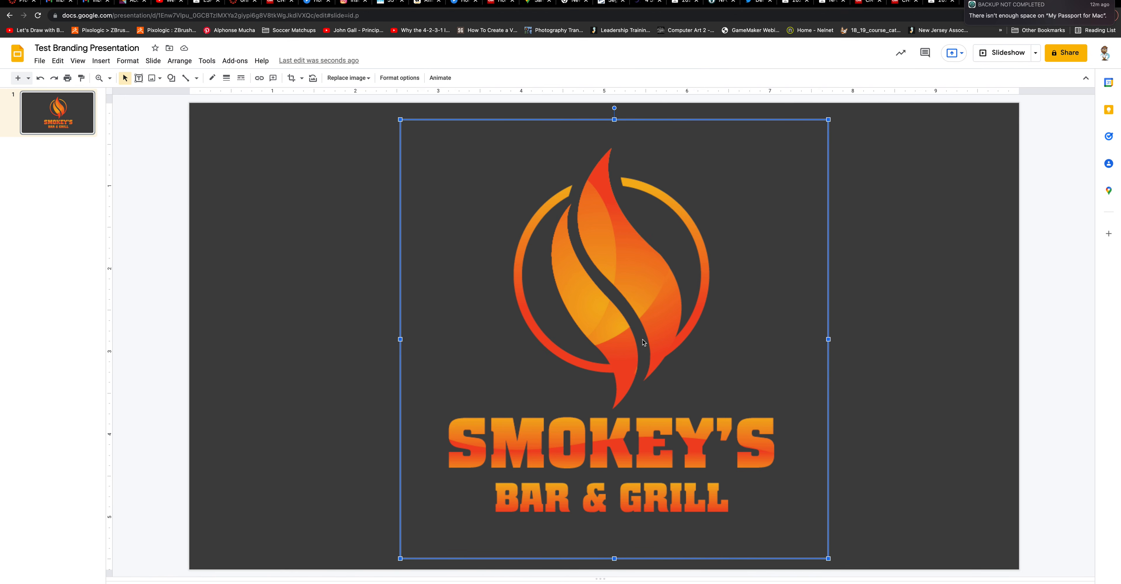
left_click(366, 244)
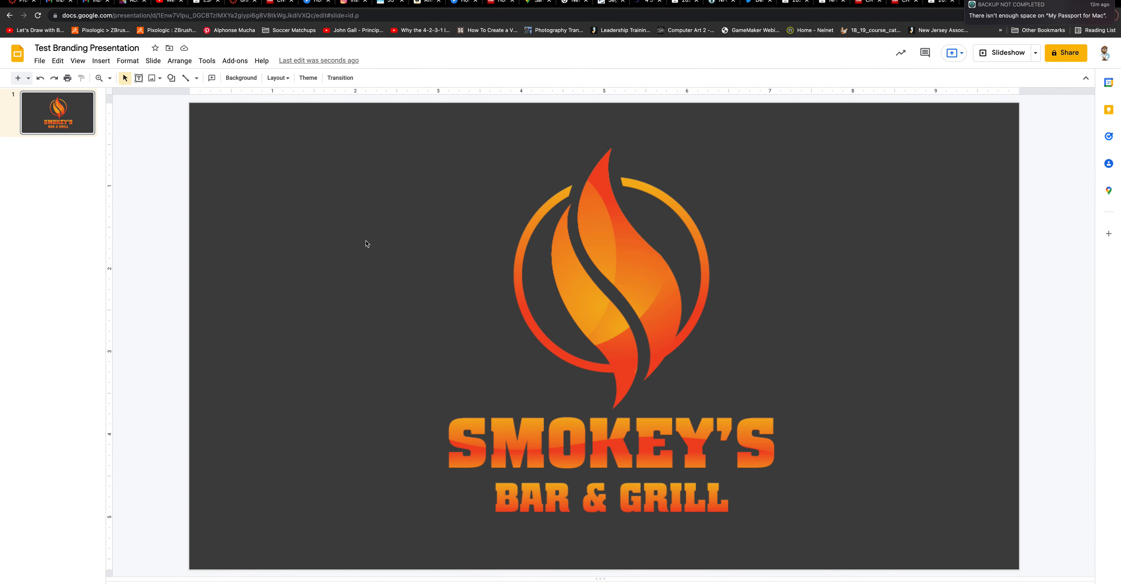